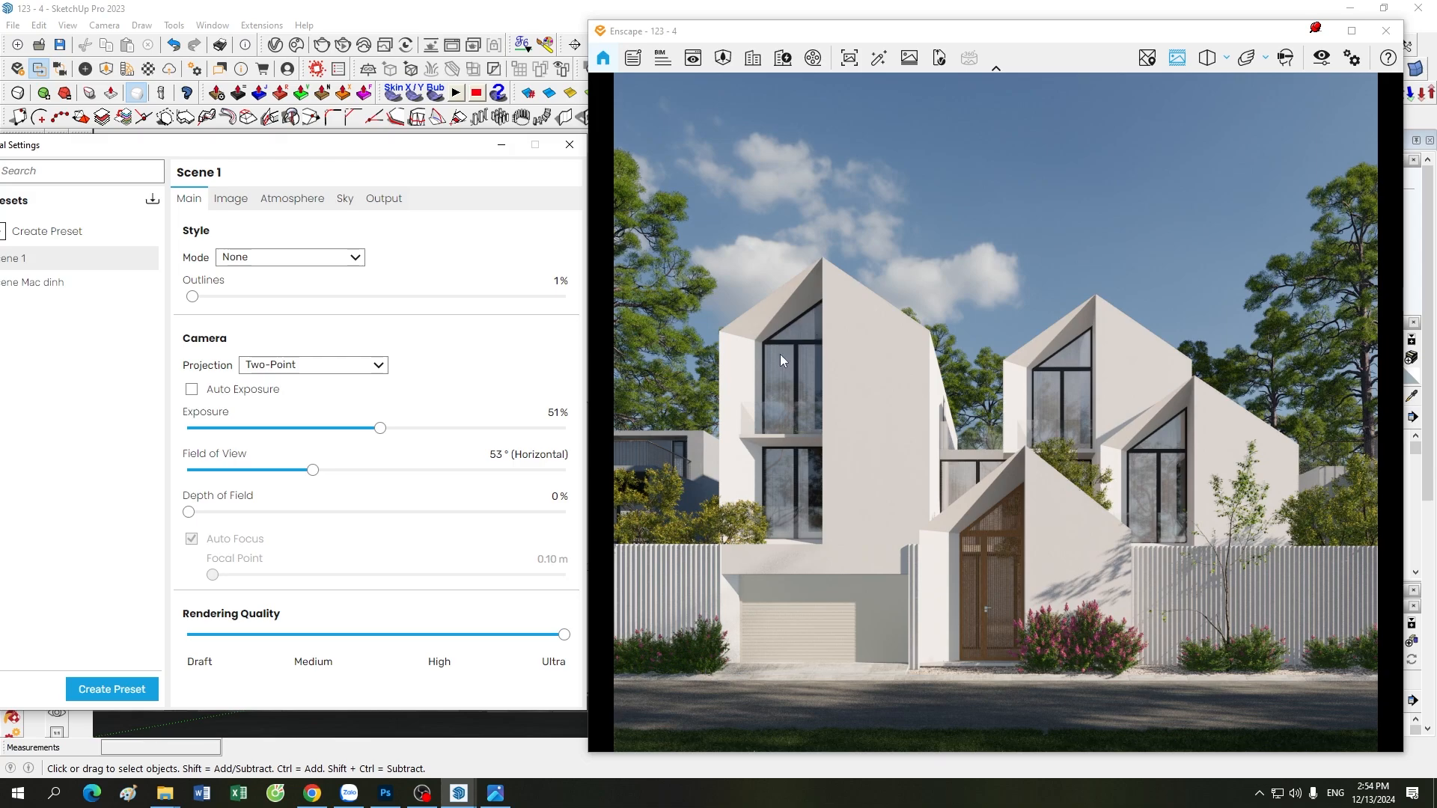
mouse_move(327, 147)
mouse_down()
mouse_move(439, 164)
mouse_move(429, 224)
mouse_move(352, 206)
mouse_up()
click(522, 169)
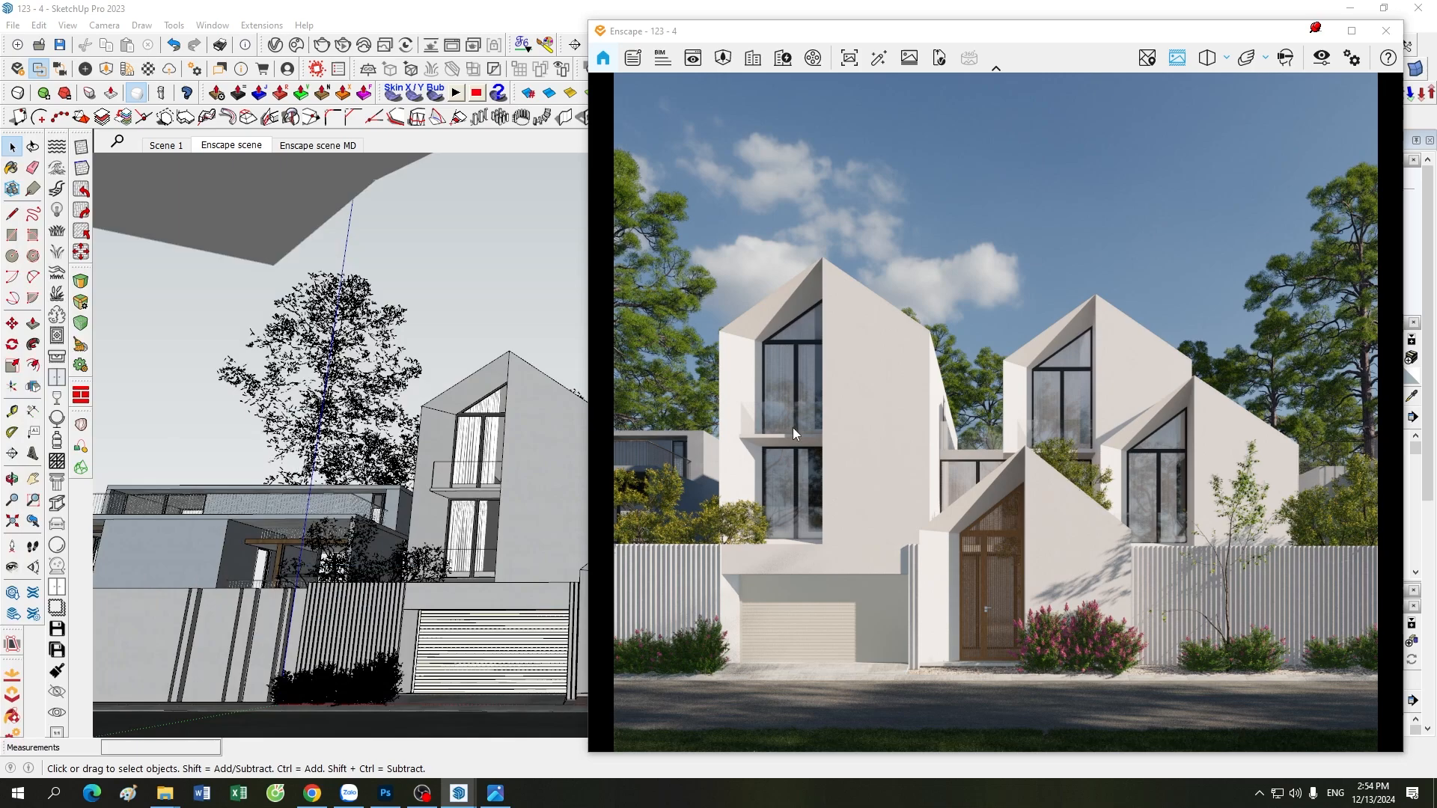
click(494, 792)
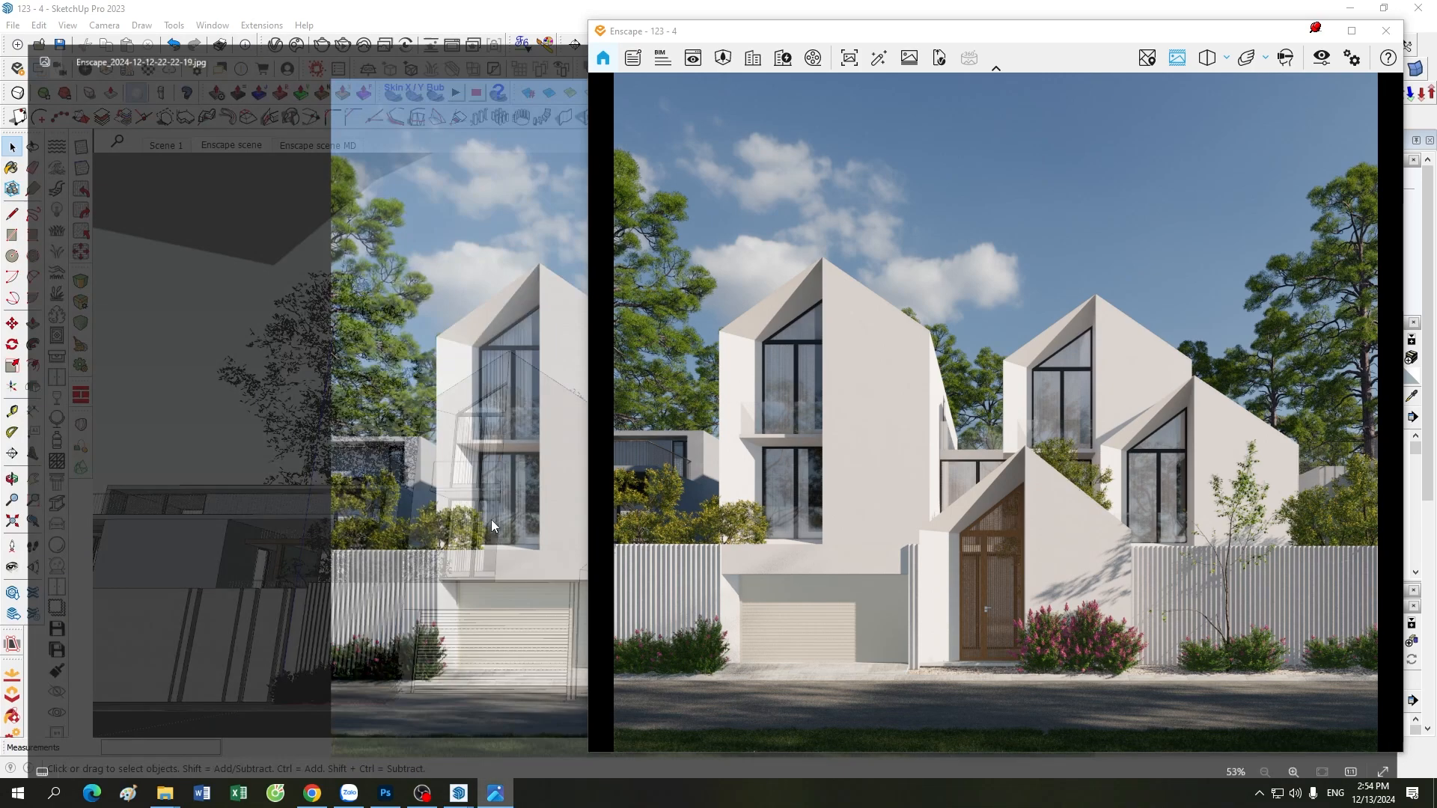
click(494, 433)
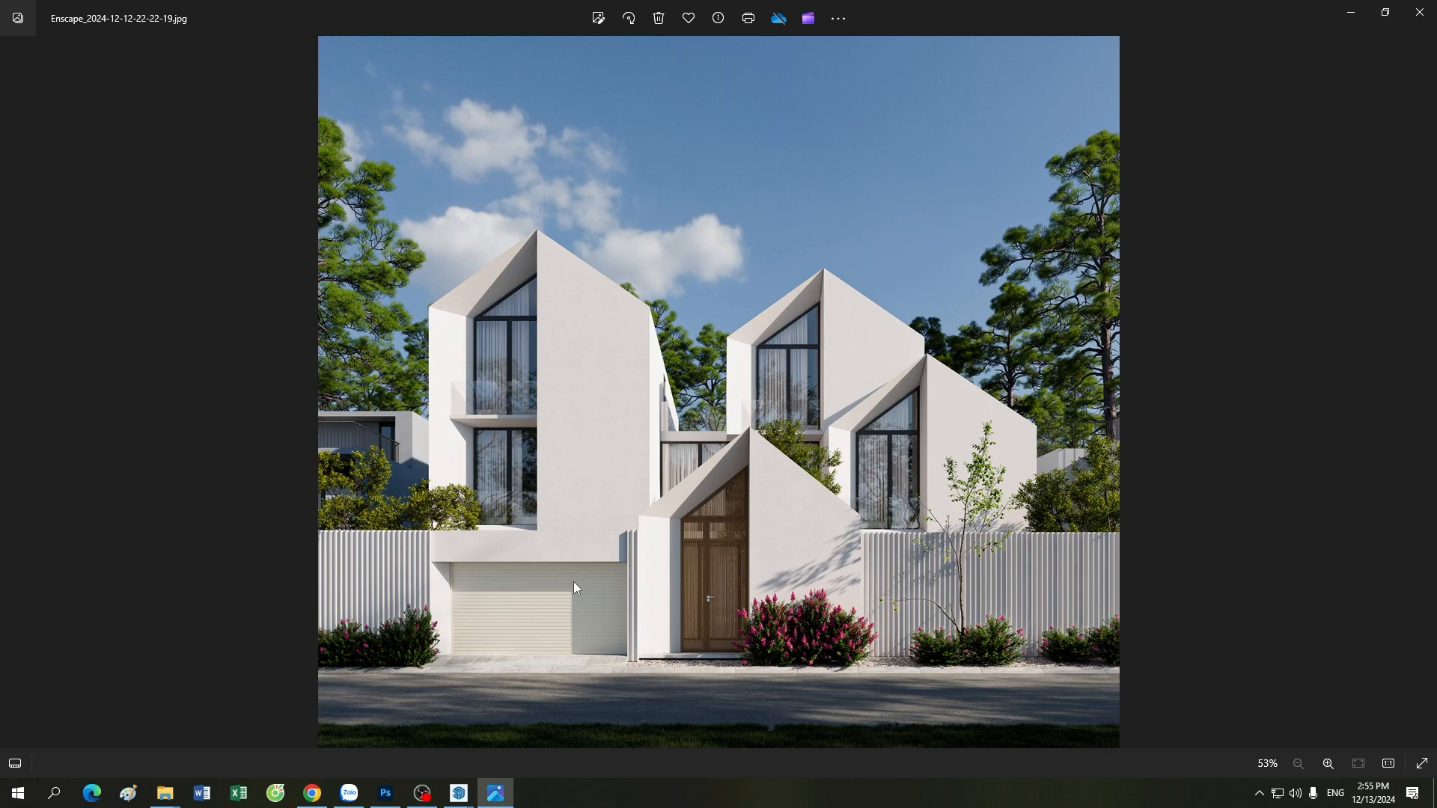
Return to SketchUp with the live Enscape render, shift the render window aside and put away the visual settings.
mouse_move(459, 792)
click(509, 739)
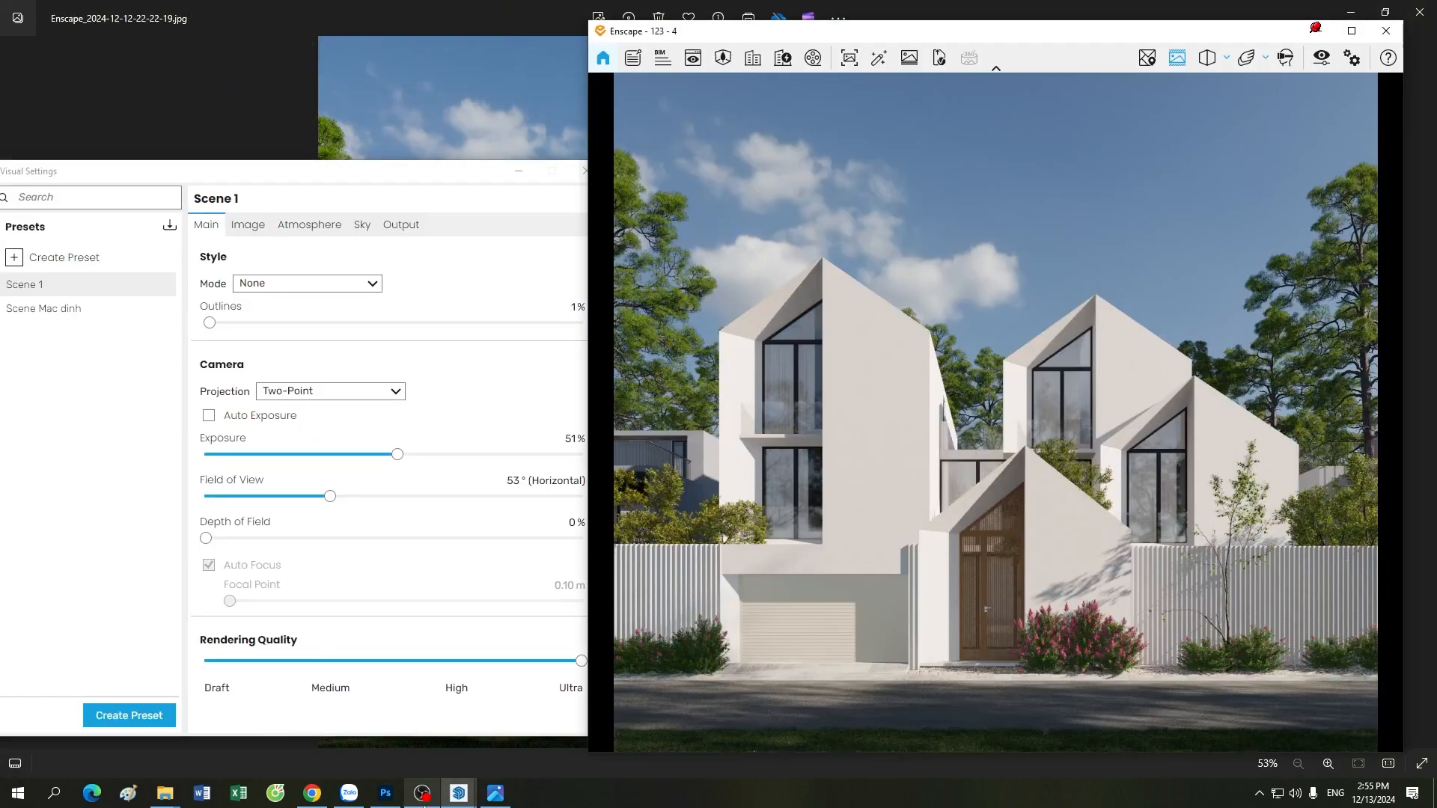
click(405, 729)
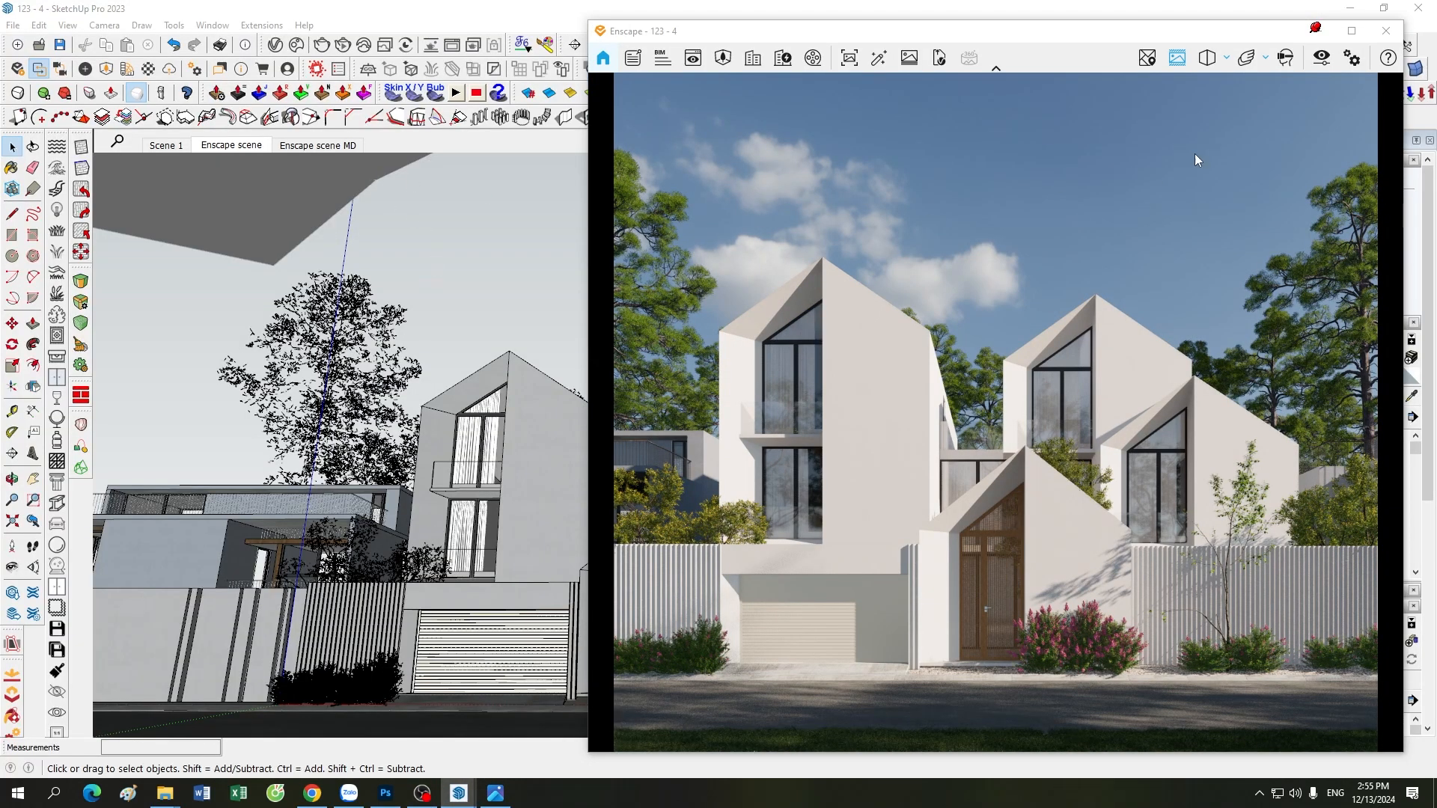
click(1321, 58)
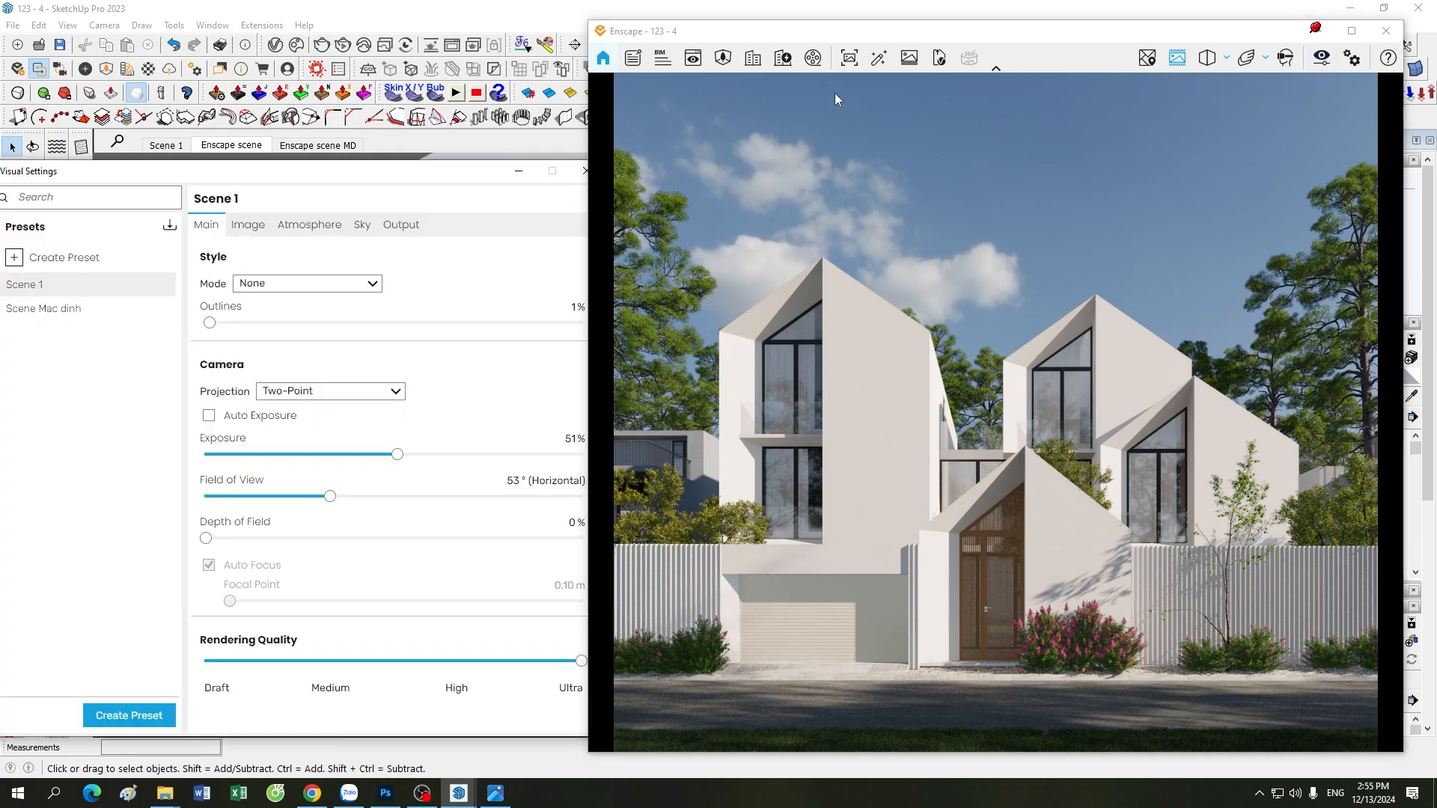
drag(838, 33, 869, 33)
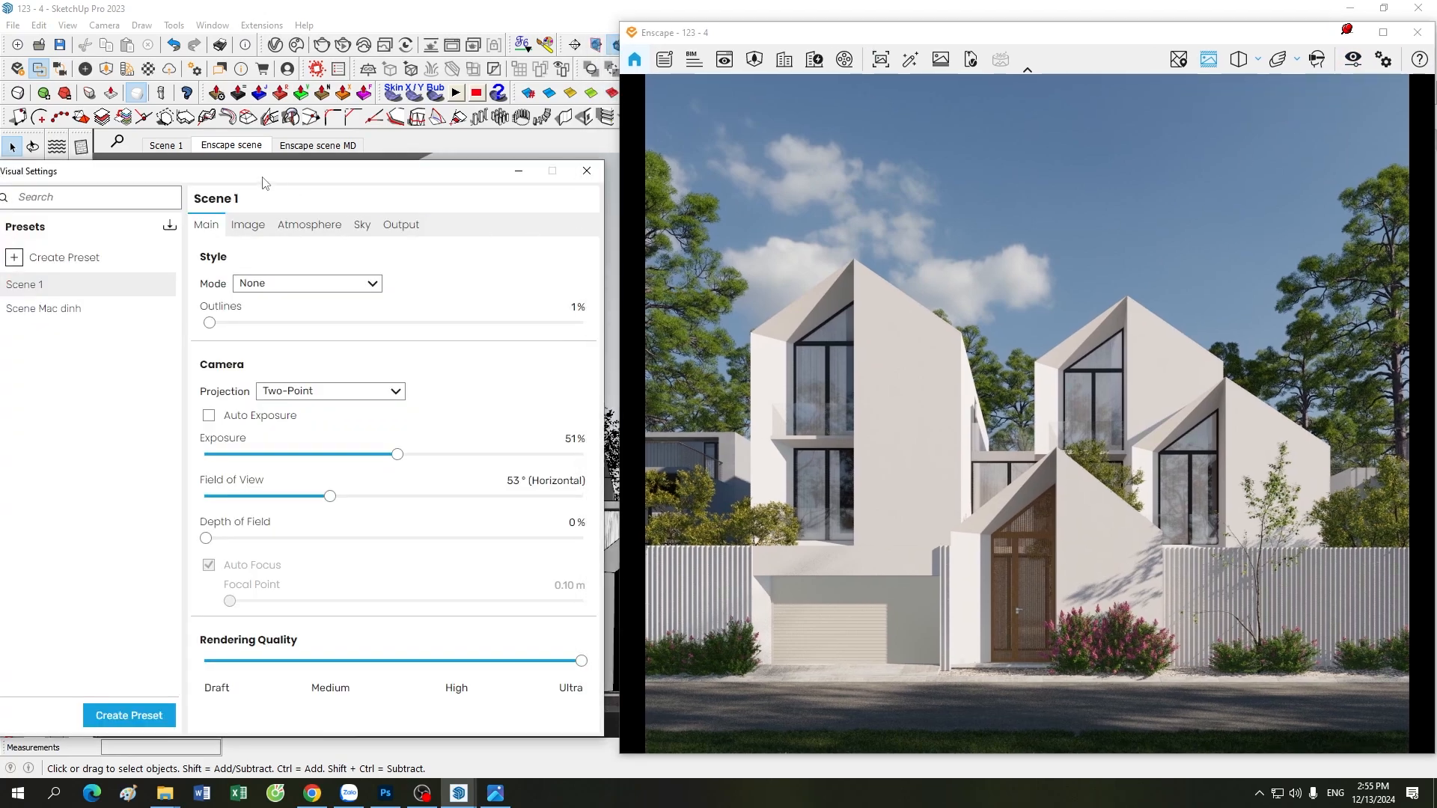
drag(263, 171, 320, 169)
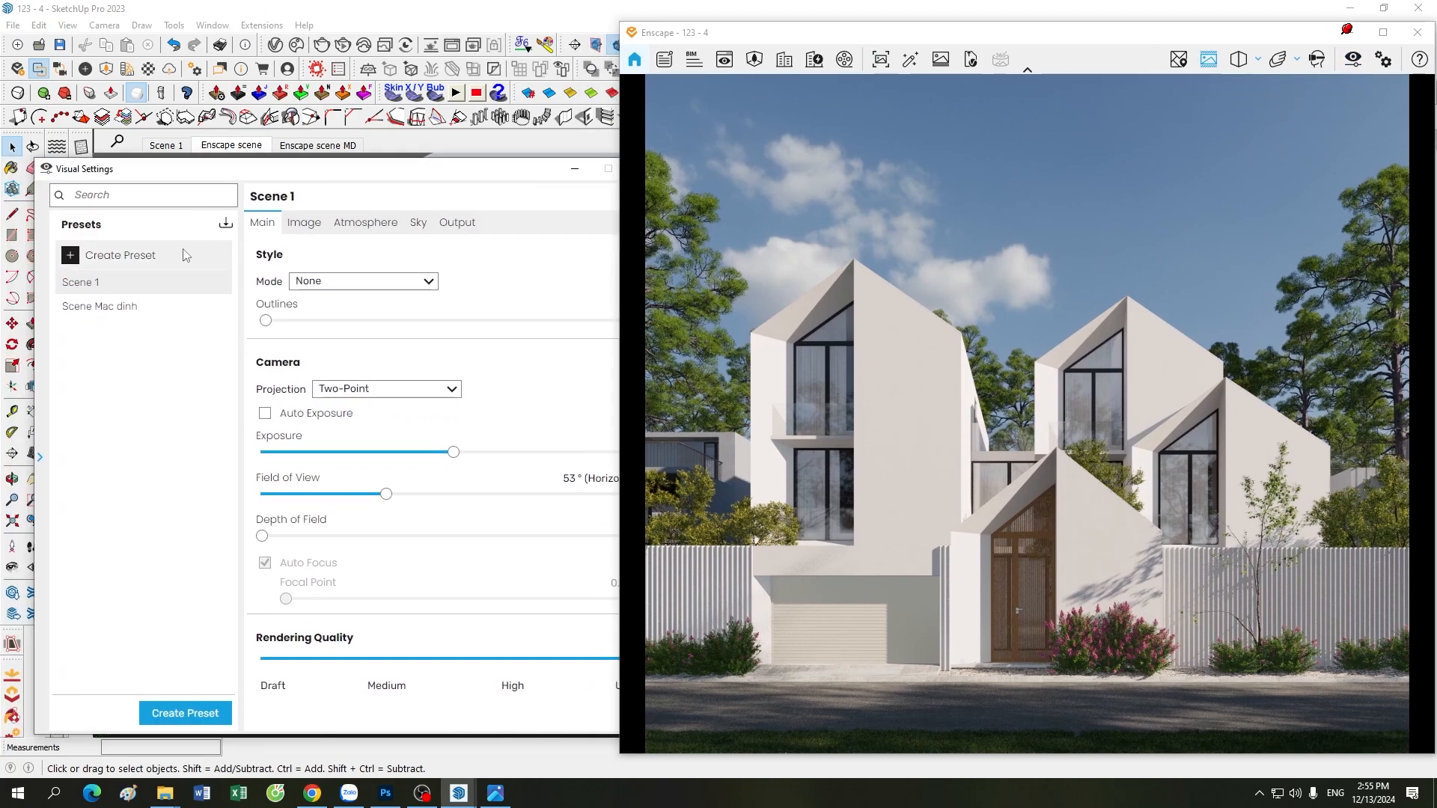
click(575, 168)
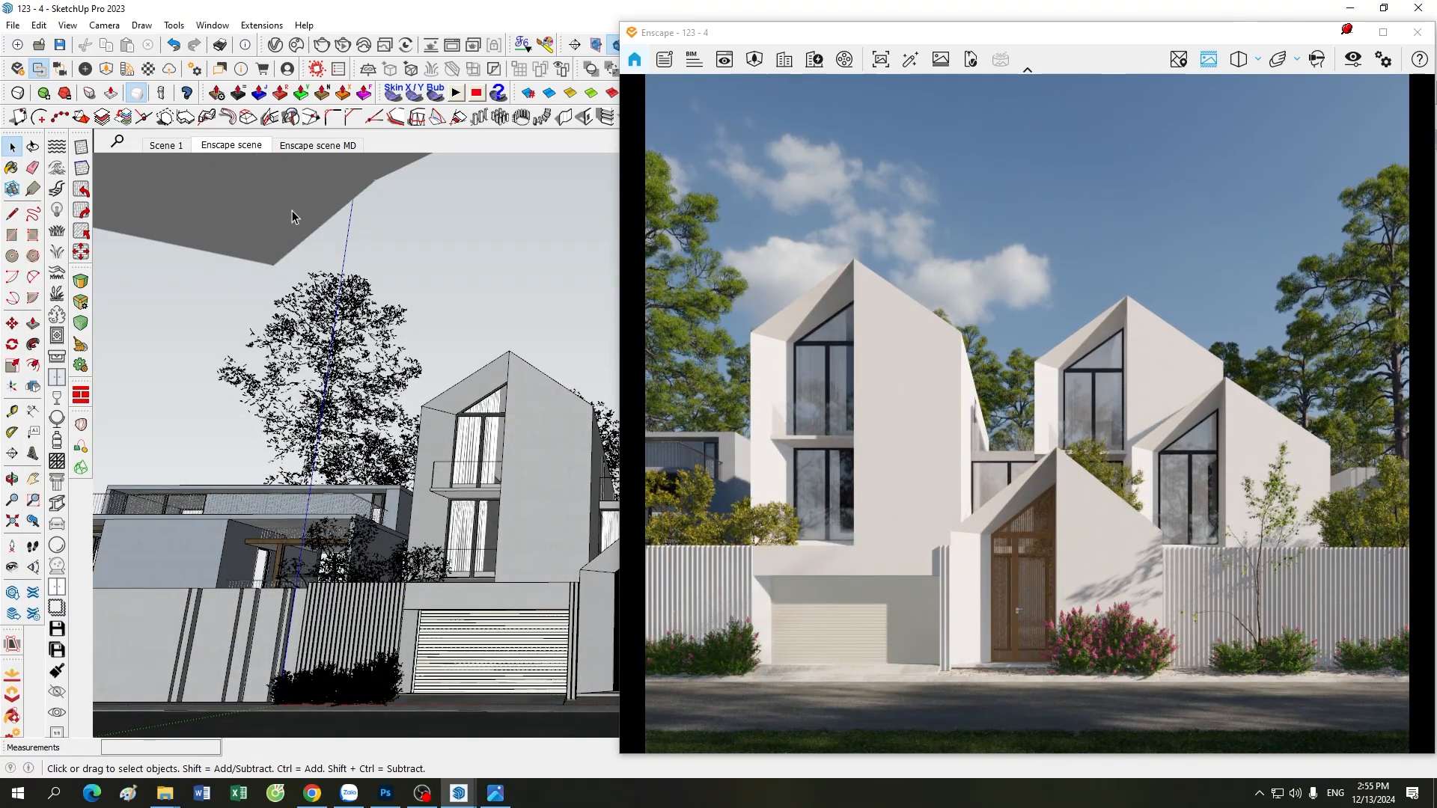
Switch to the Enscape scene MD view and examine the site from above, including the main house and the background trees.
click(314, 147)
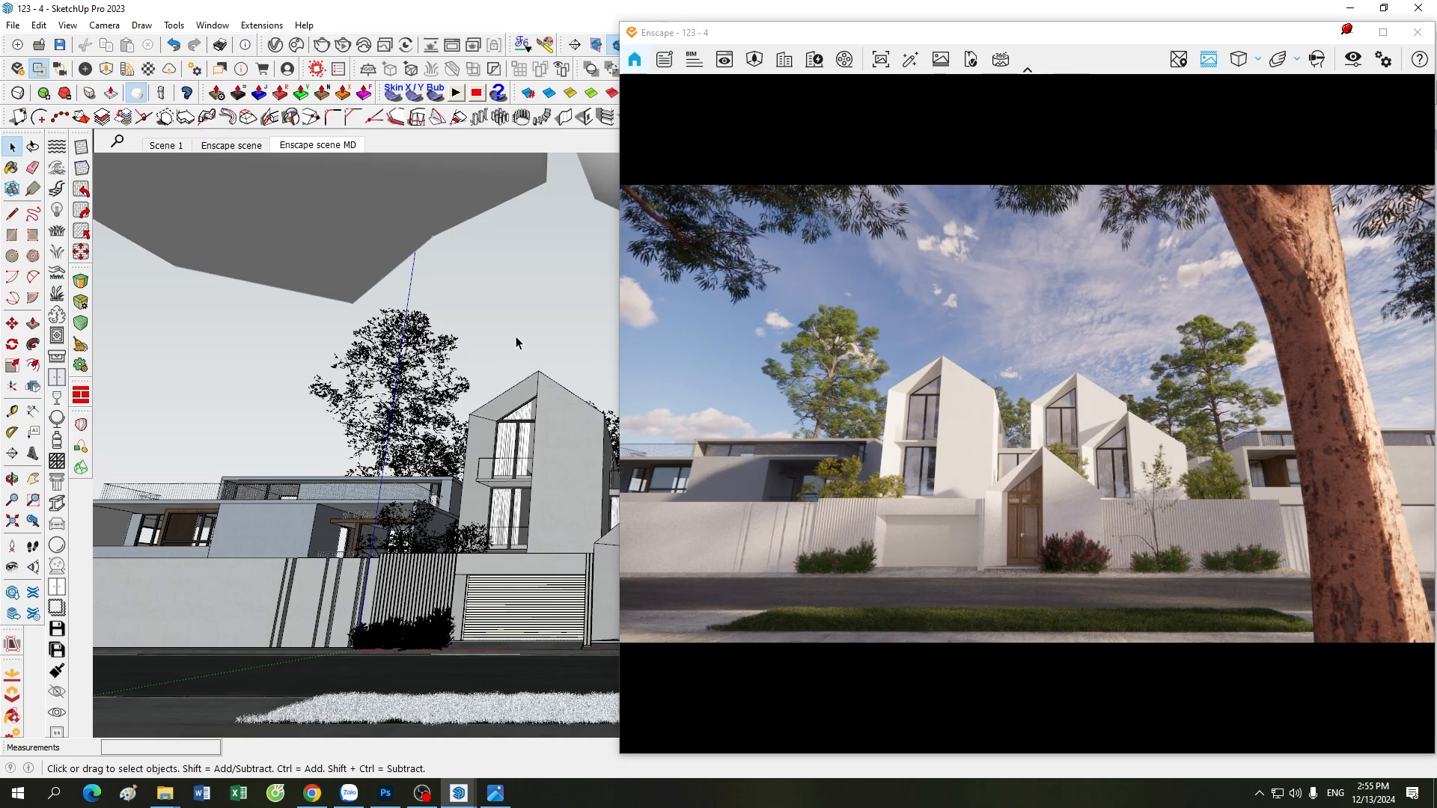
mouse_move(396, 303)
middle_down()
mouse_move(401, 472)
mouse_move(330, 438)
middle_up()
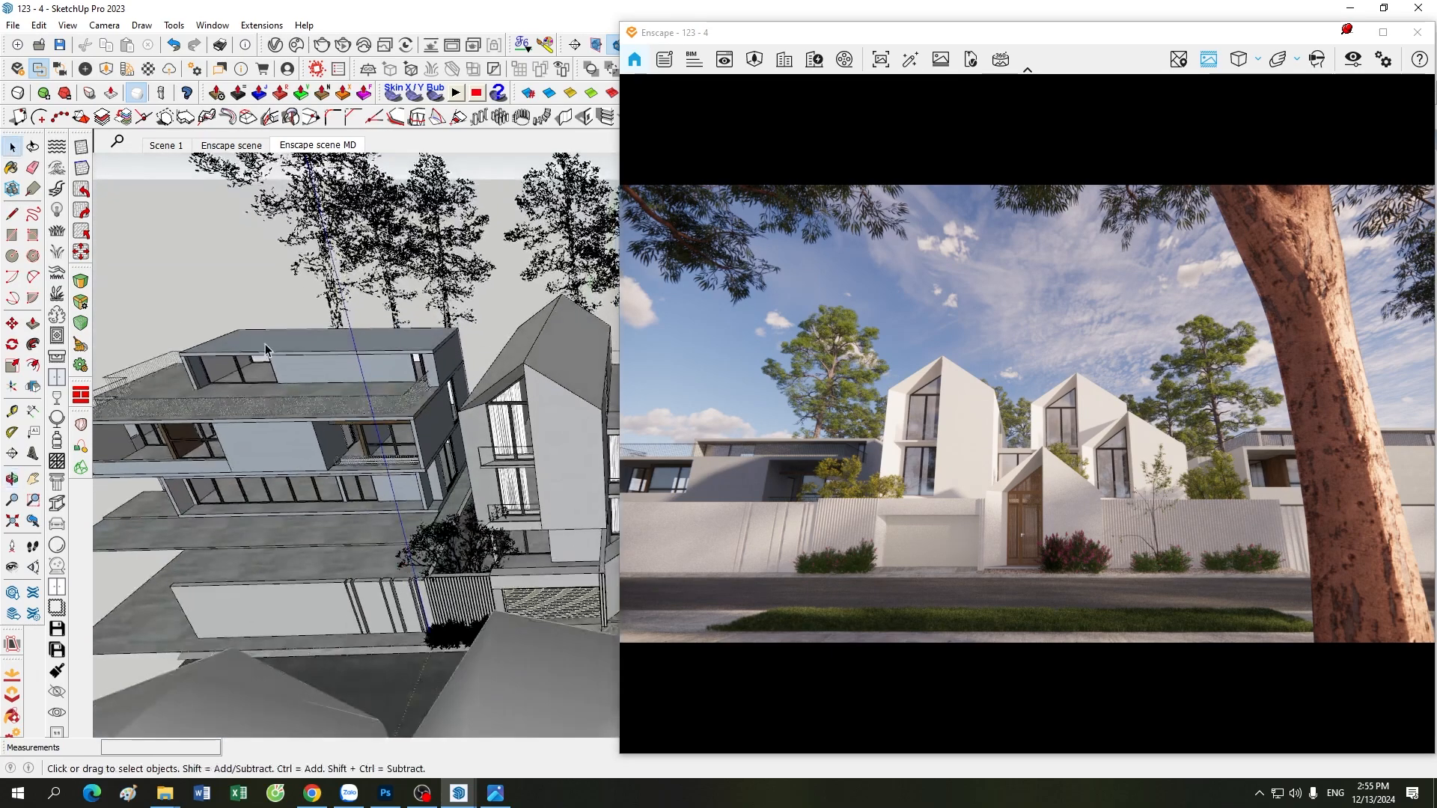
scroll(292, 381, down, 4)
mouse_move(288, 374)
middle_down()
mouse_move(289, 453)
mouse_move(335, 508)
middle_up()
scroll(334, 511, up, 3)
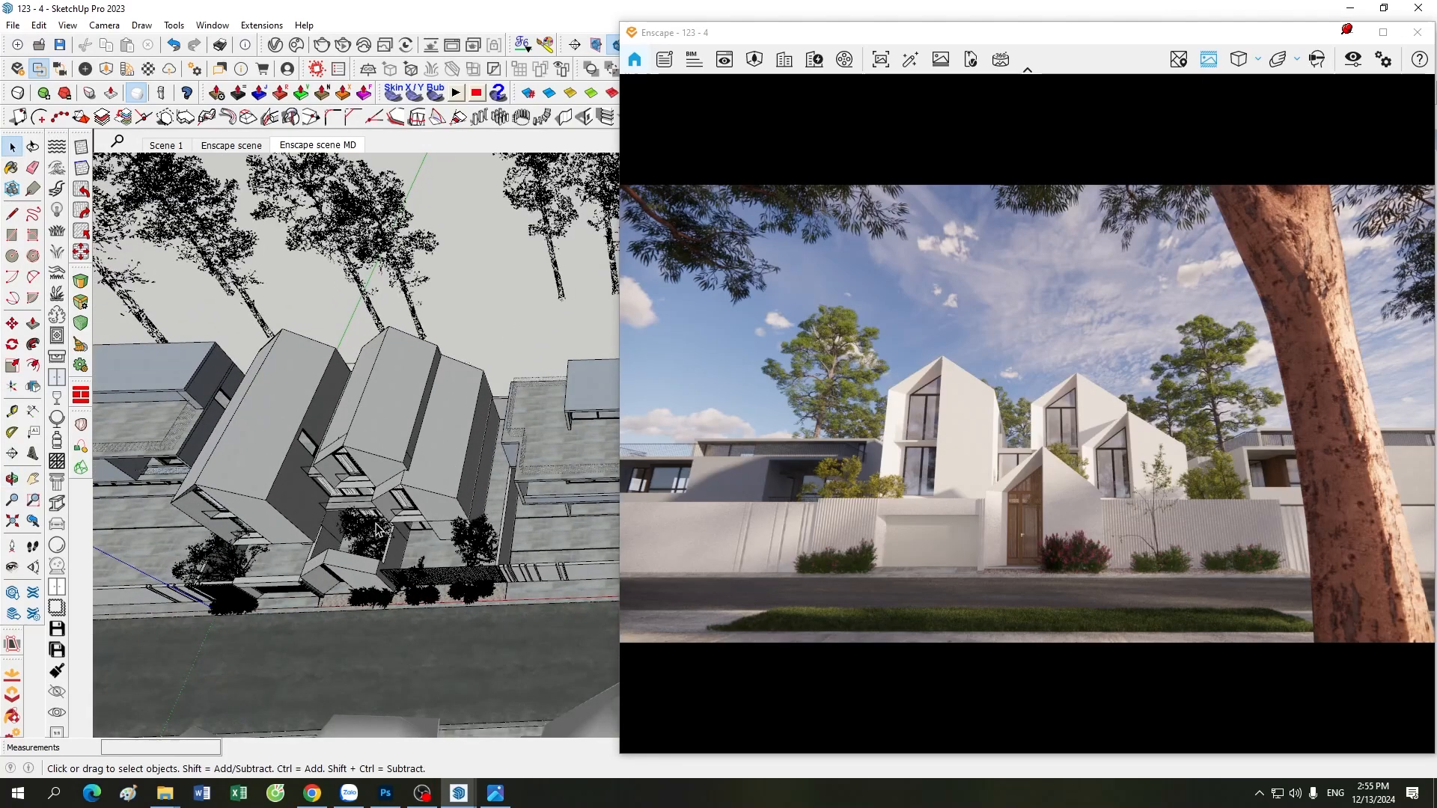
scroll(333, 501, down, 3)
scroll(330, 371, up, 2)
scroll(330, 372, down, 3)
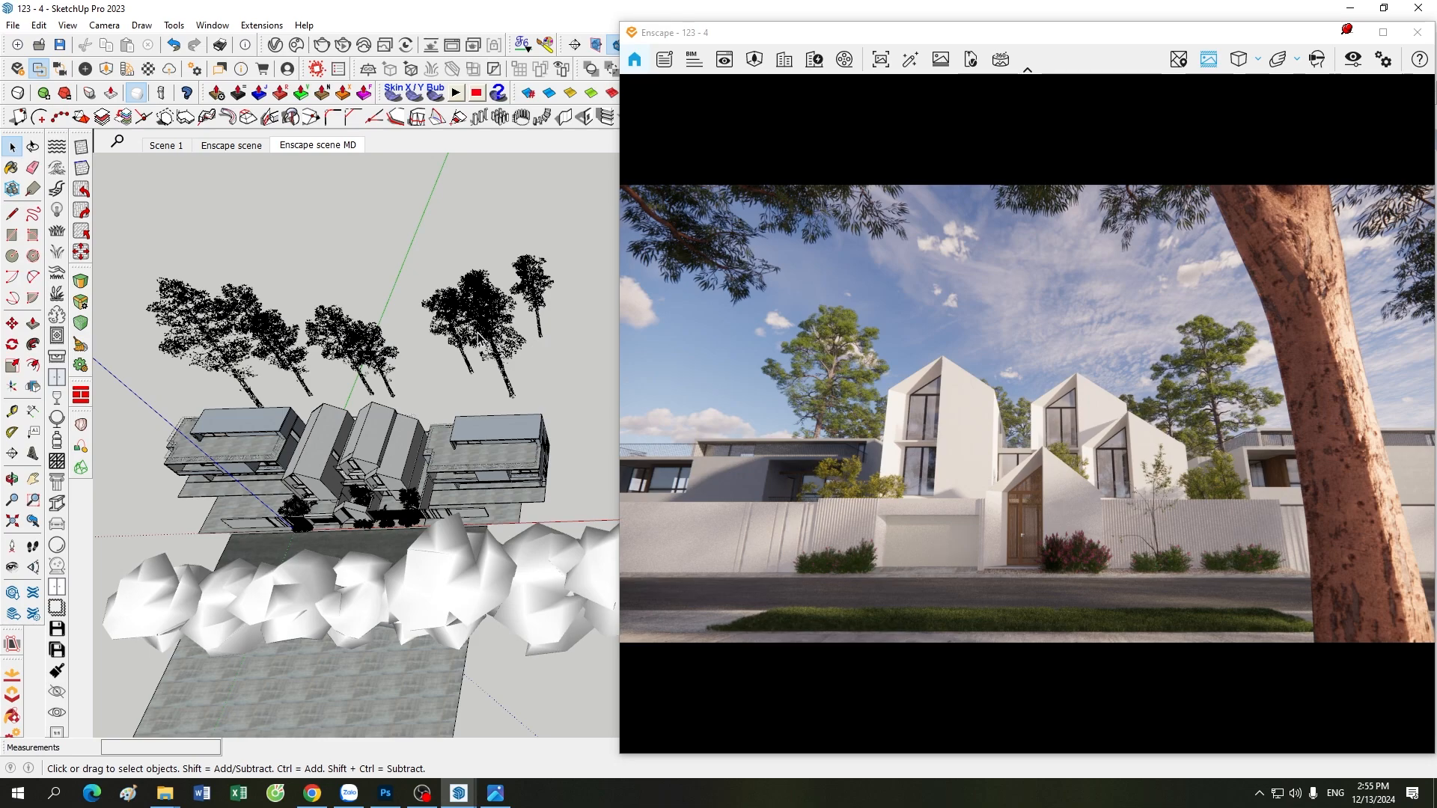
scroll(288, 331, up, 2)
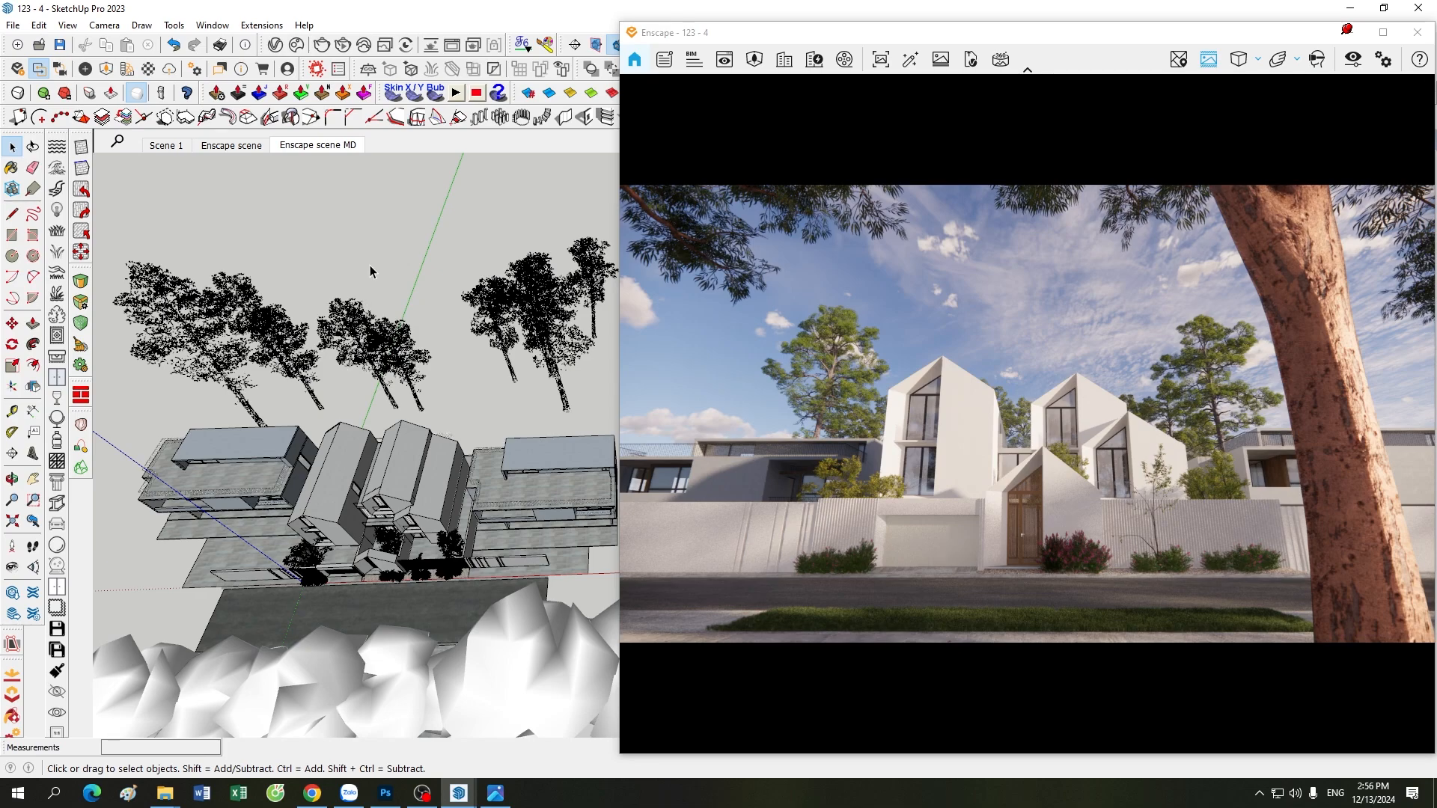
scroll(369, 264, up, 2)
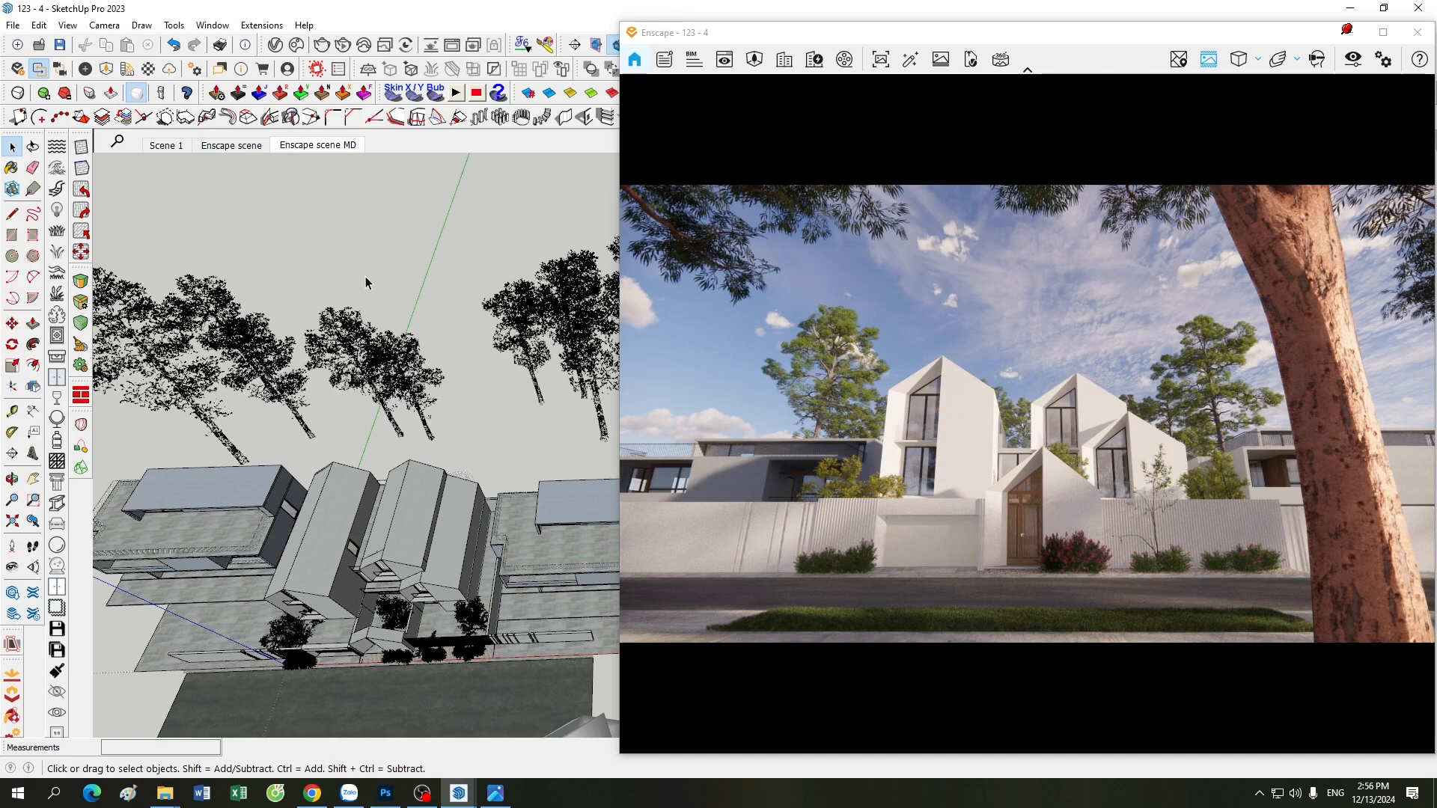
scroll(365, 277, up, 2)
scroll(288, 347, down, 3)
scroll(285, 350, up, 1)
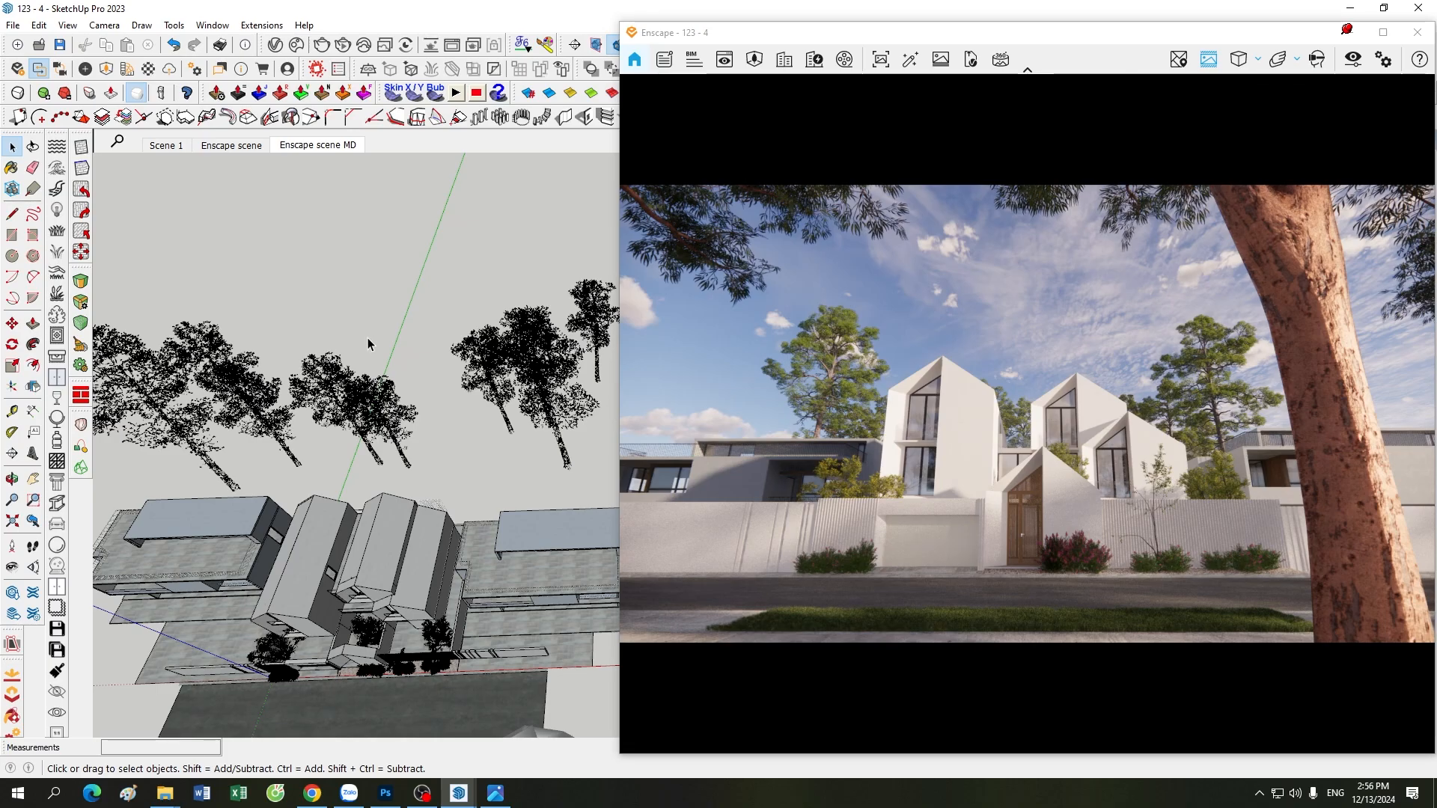
Examine the planting at the front of the main house, selecting the tree above the garage and the courtyard tree behind the entrance.
scroll(288, 514, up, 10)
scroll(250, 590, up, 4)
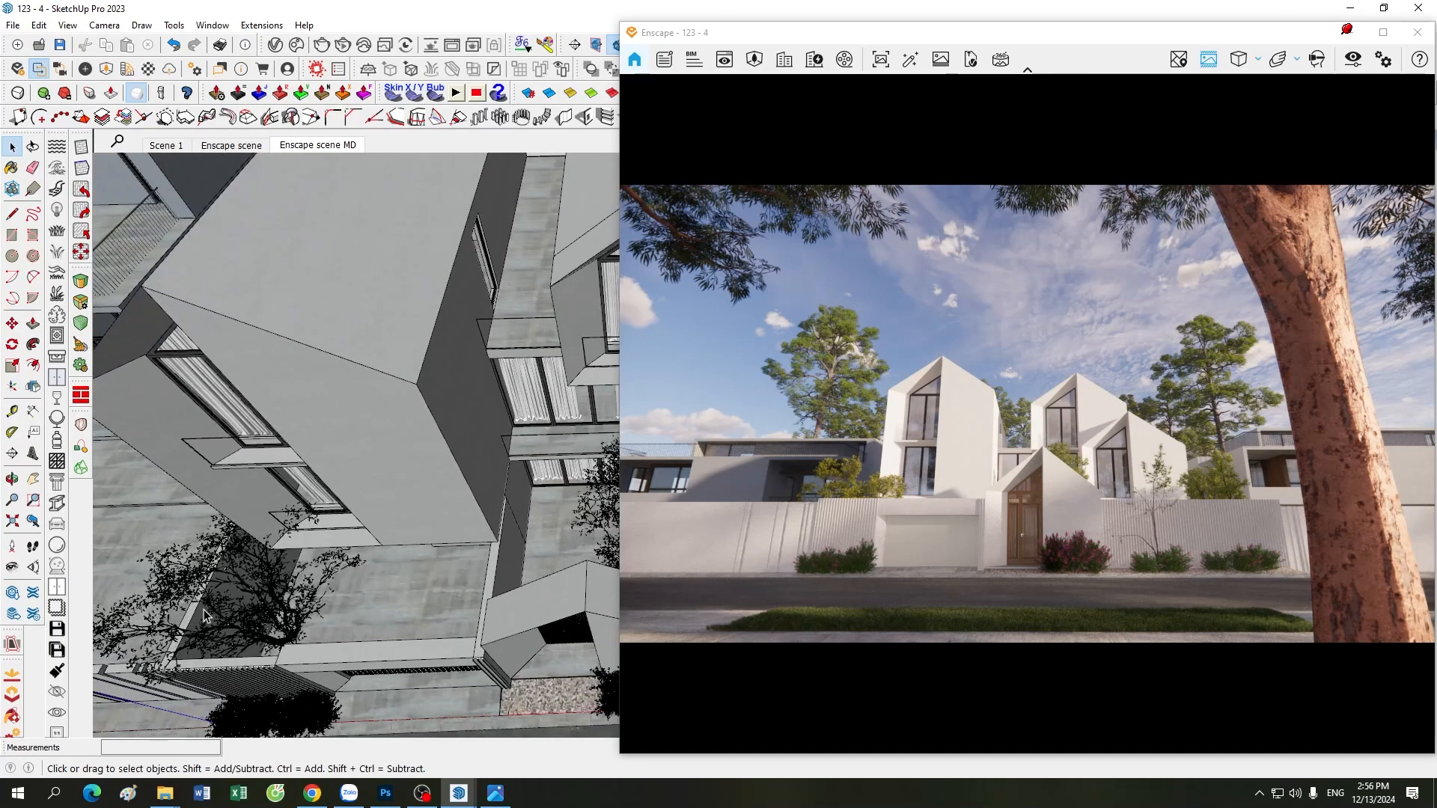
scroll(205, 611, down, 8)
scroll(255, 585, up, 3)
click(263, 595)
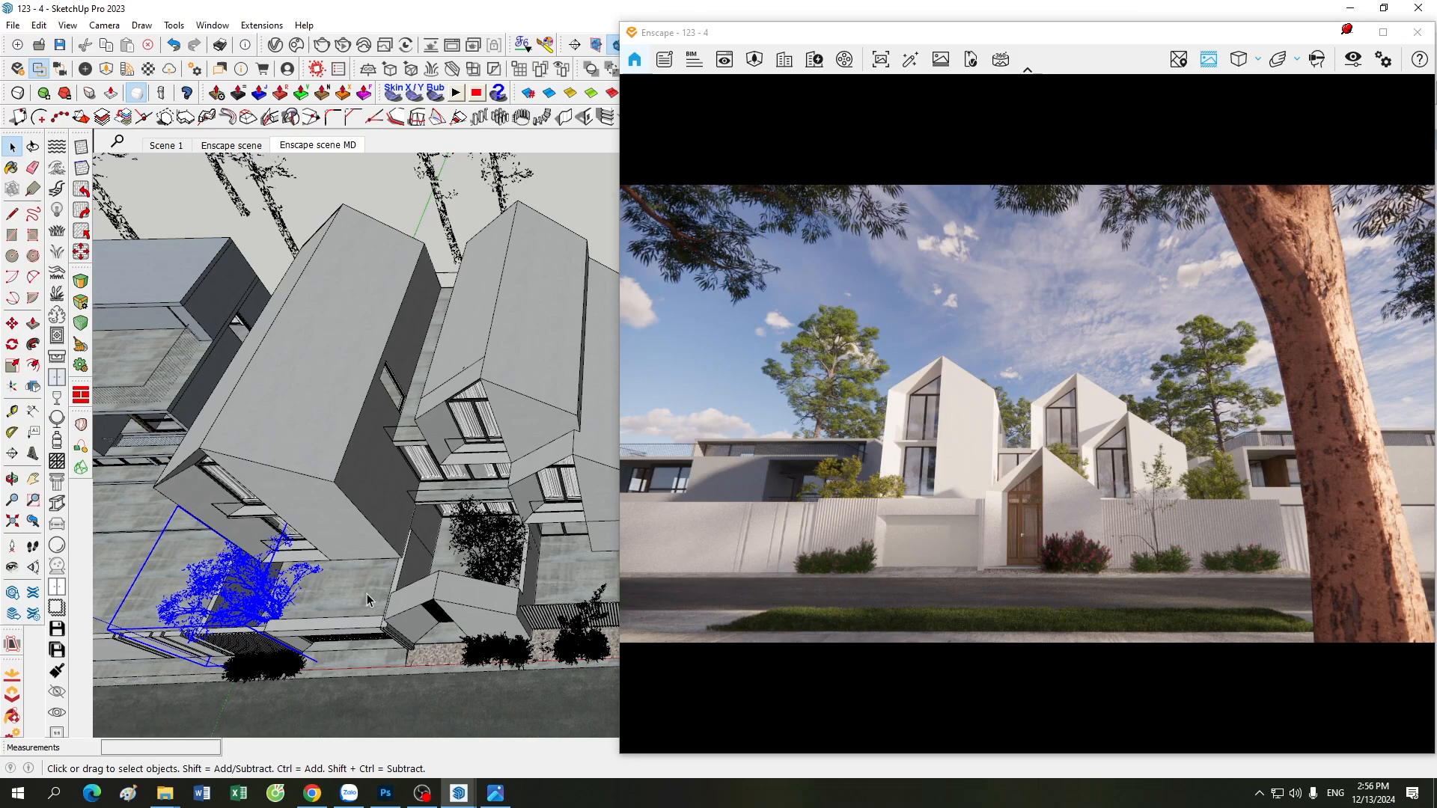
click(492, 556)
scroll(492, 555, down, 1)
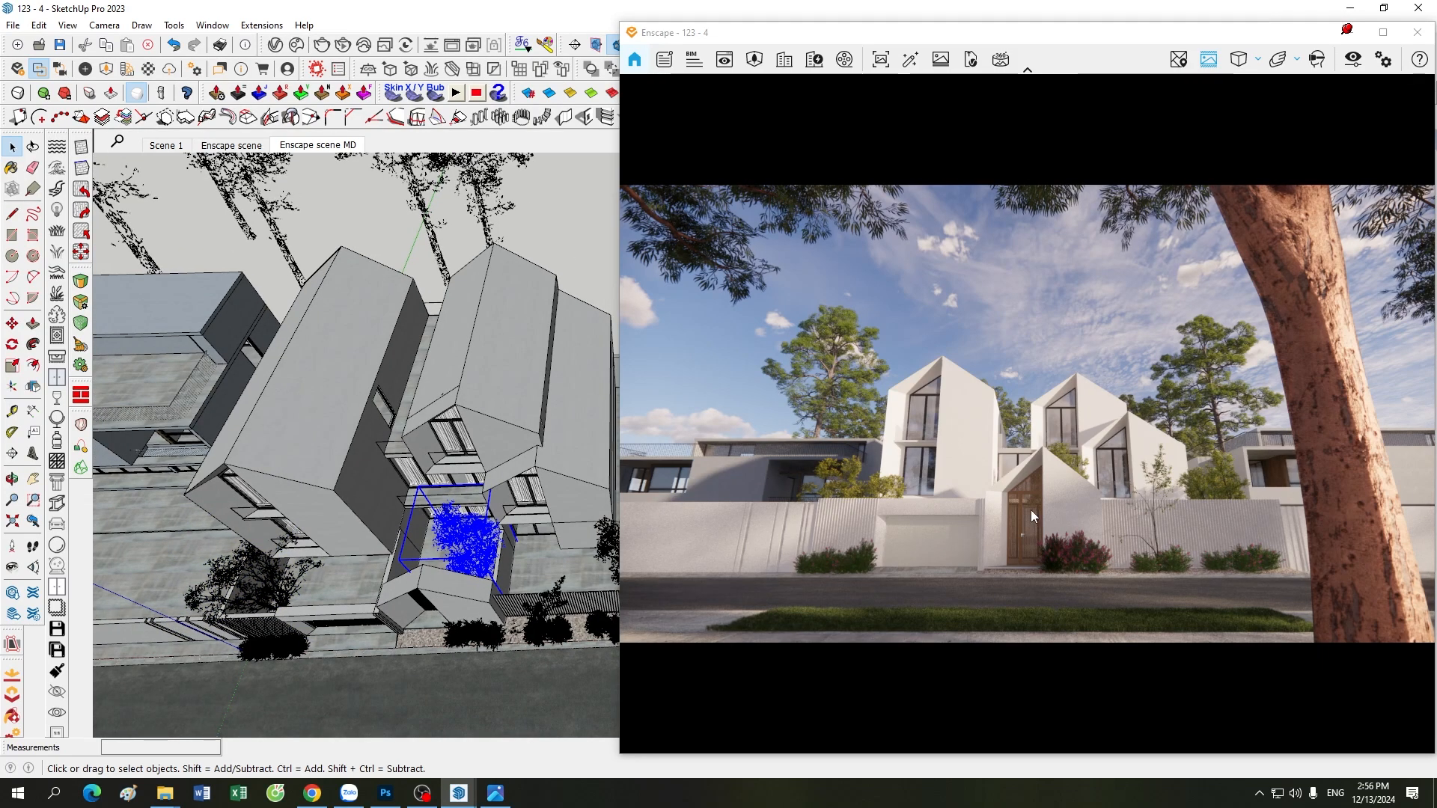
scroll(572, 539, up, 3)
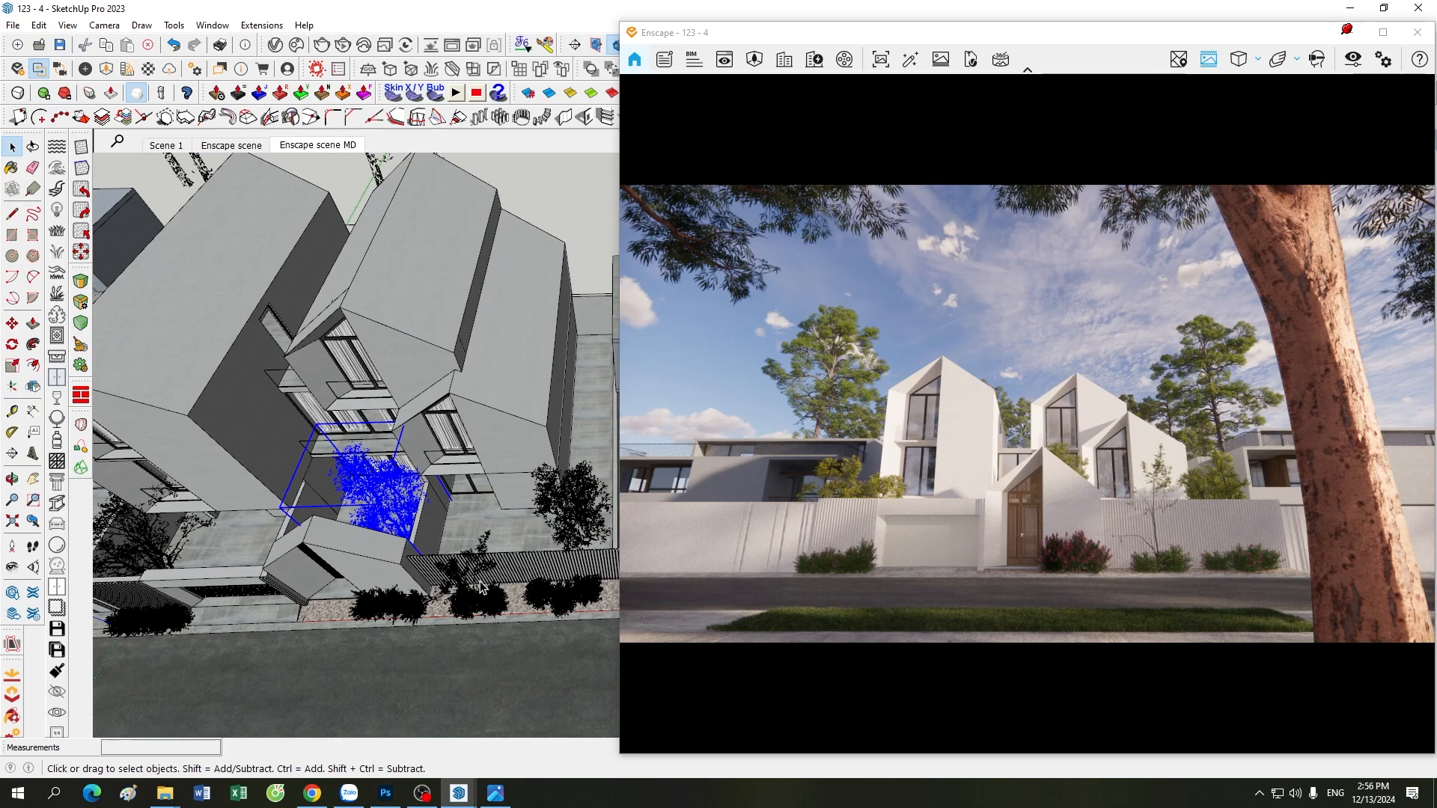
scroll(473, 621, down, 2)
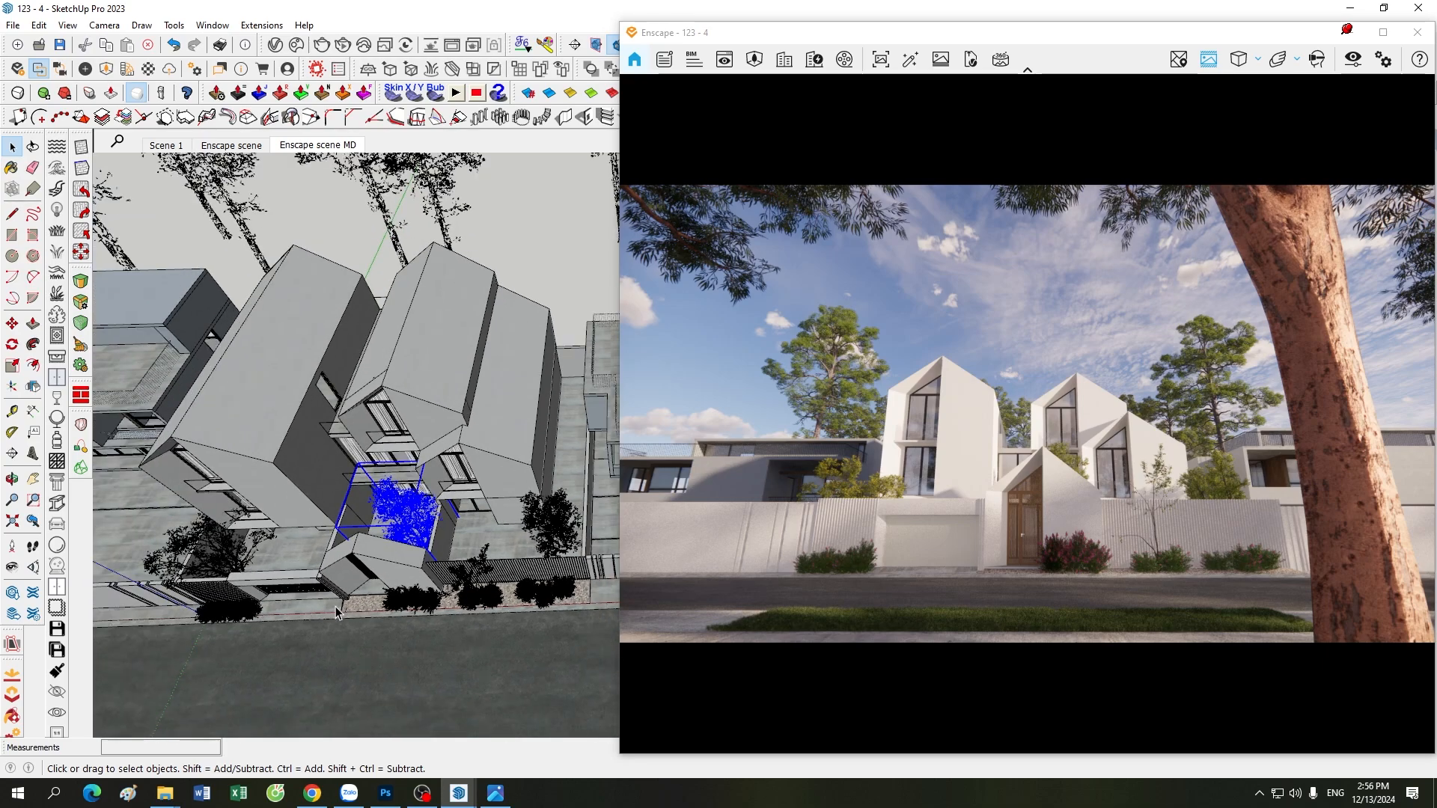
scroll(370, 580, down, 2)
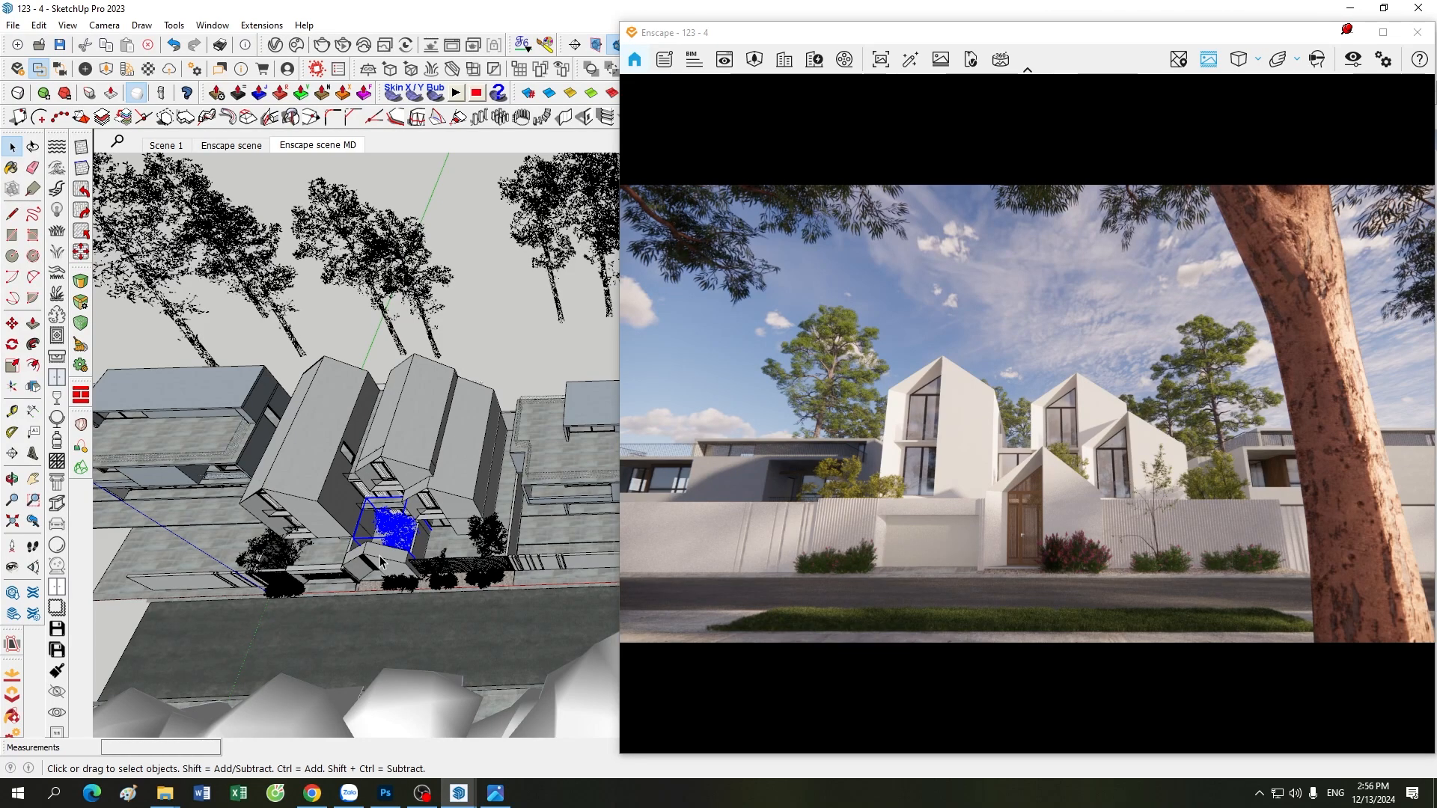
Clear the selection and examine the neighbouring houses on both sides of the main house.
click(483, 382)
scroll(220, 440, up, 2)
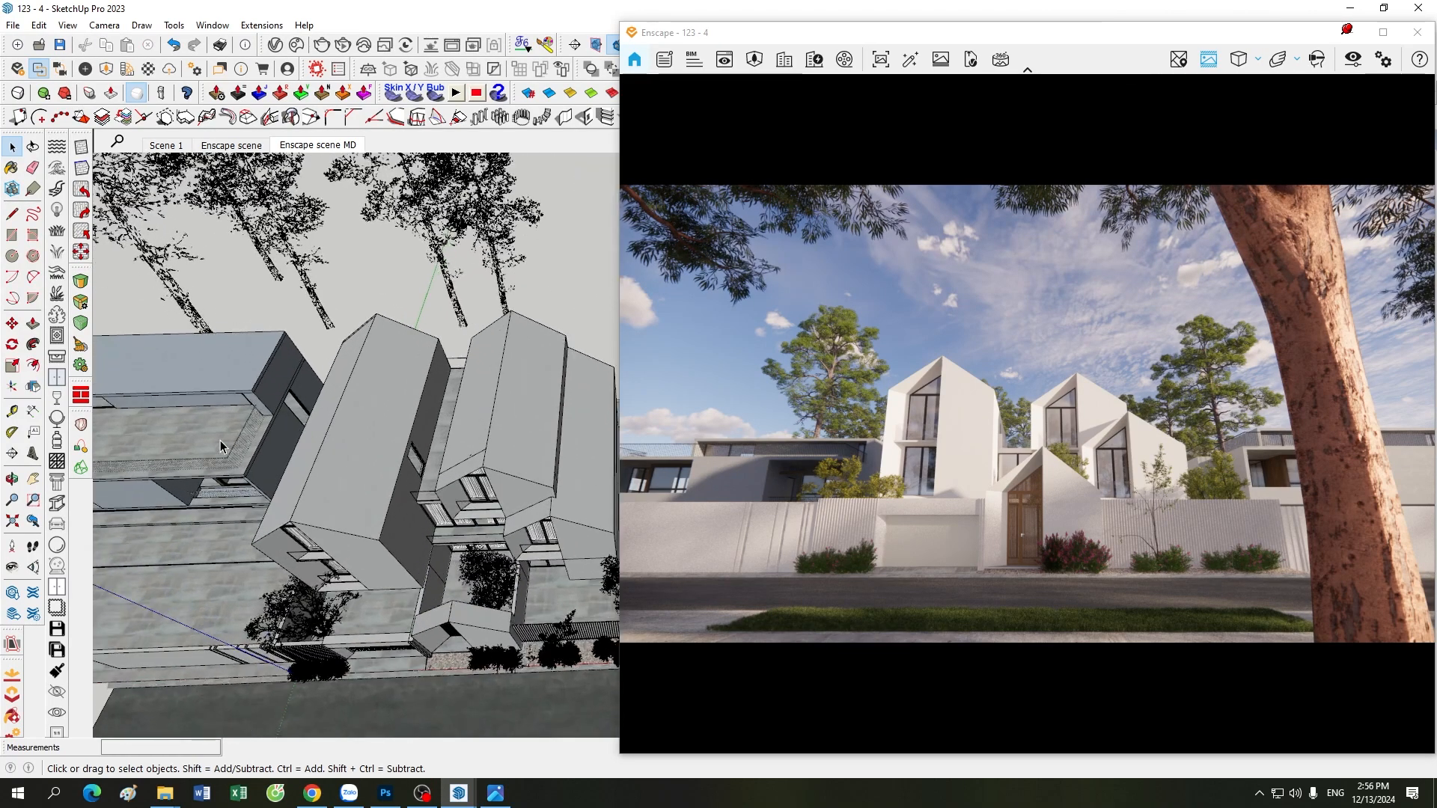
scroll(220, 440, down, 5)
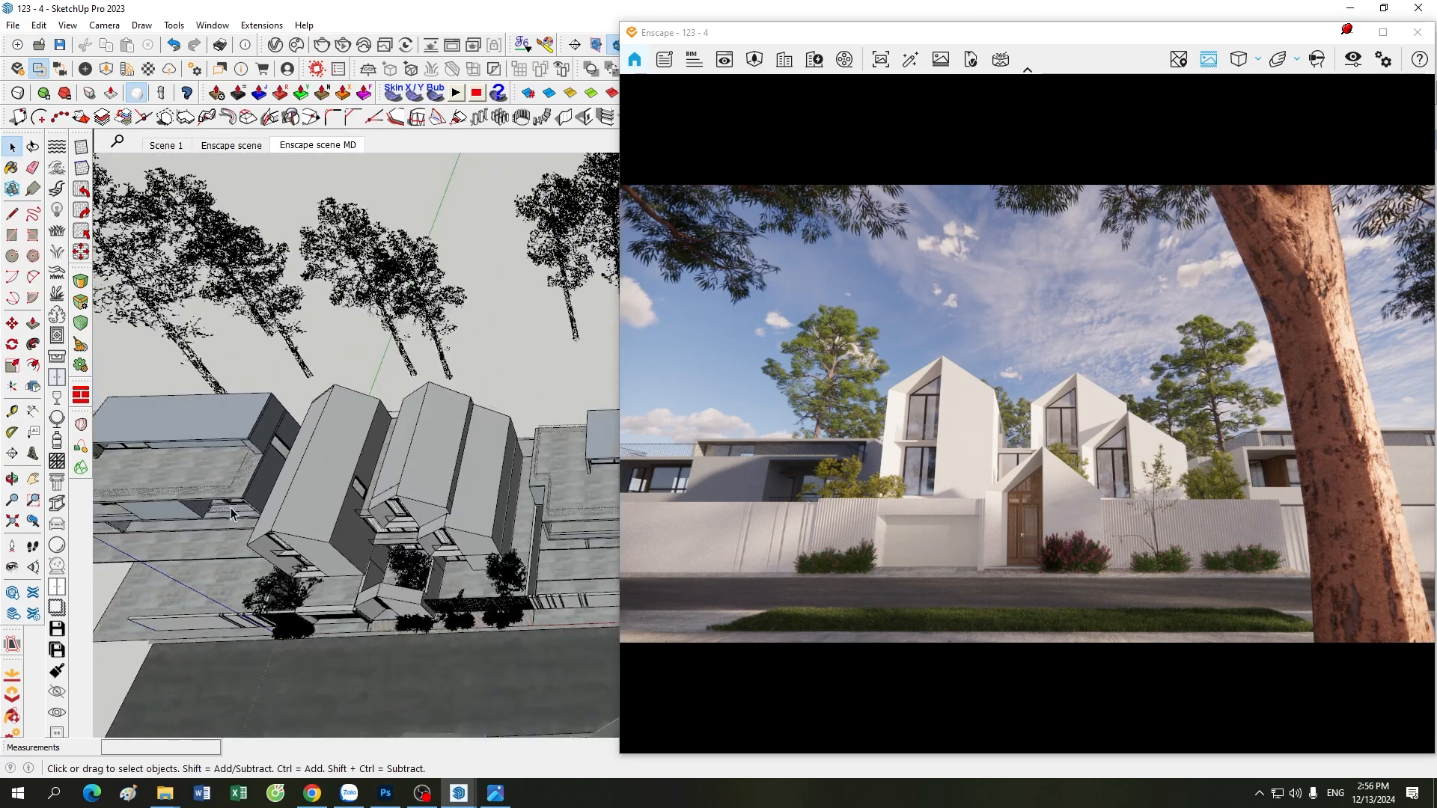
scroll(458, 518, up, 3)
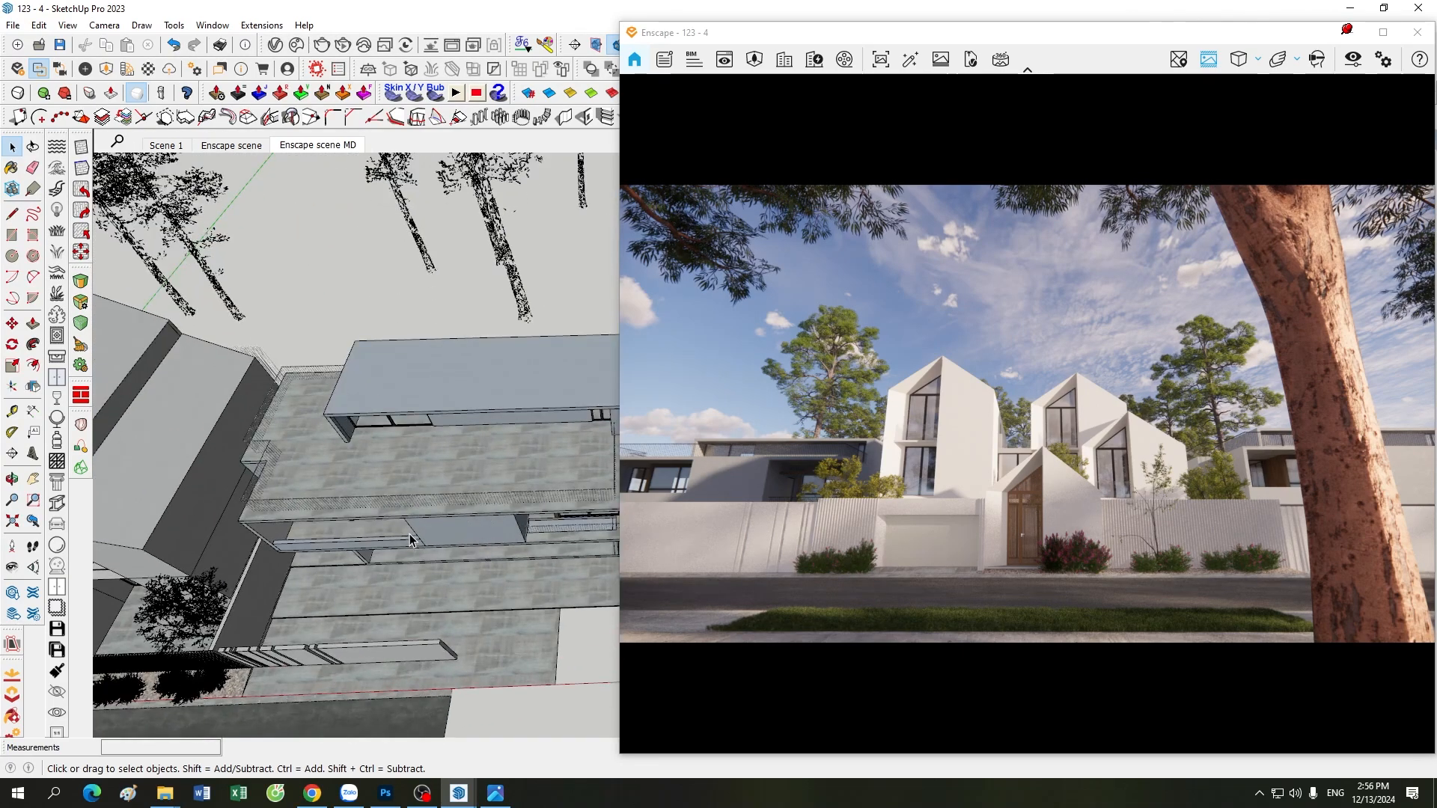
scroll(464, 545, down, 2)
scroll(477, 535, down, 1)
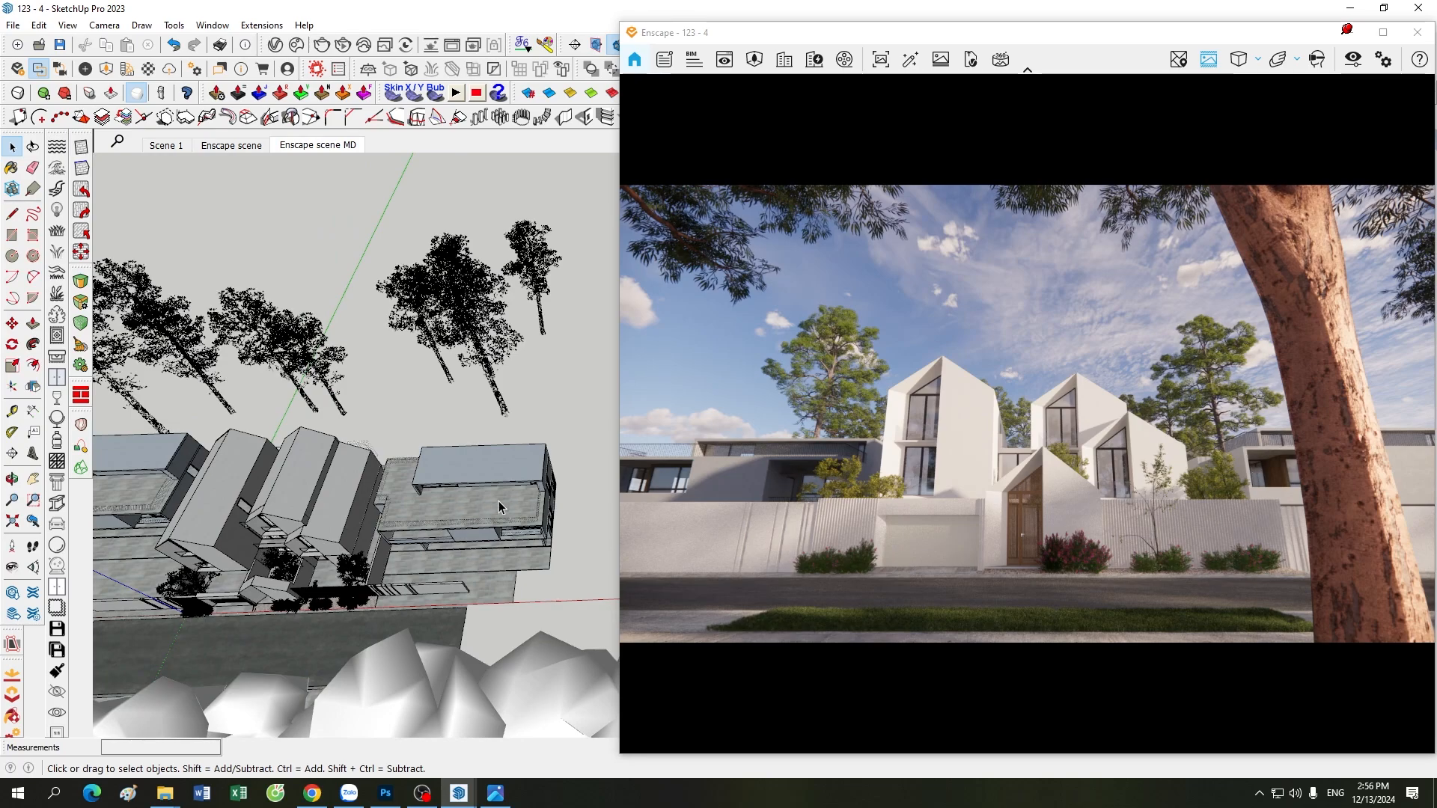
scroll(456, 486, down, 2)
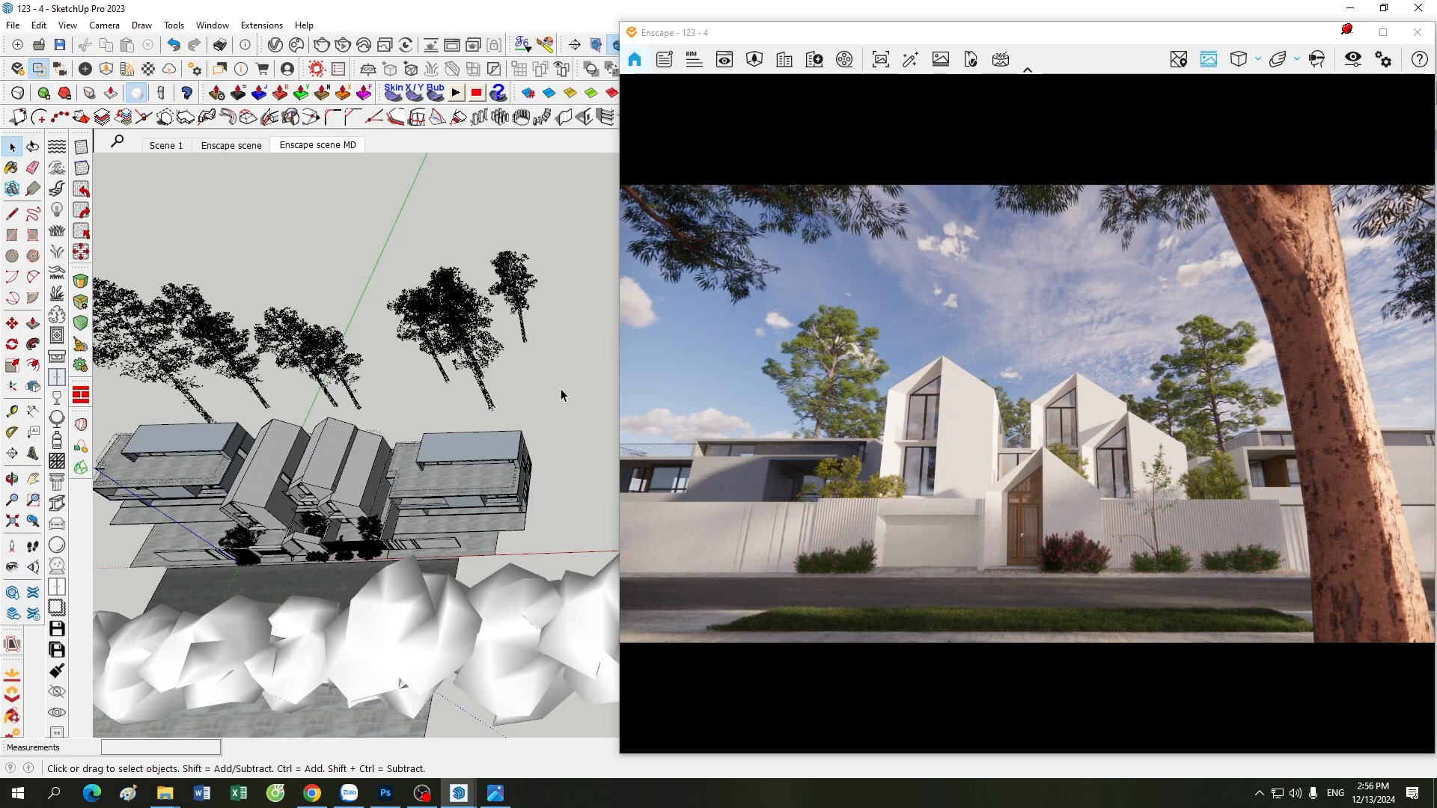
Examine the grass strip across the road and the row of foreground trees, selecting one of those trees.
mouse_move(560, 391)
middle_down()
mouse_move(384, 599)
mouse_move(370, 557)
middle_up()
scroll(352, 488, up, 4)
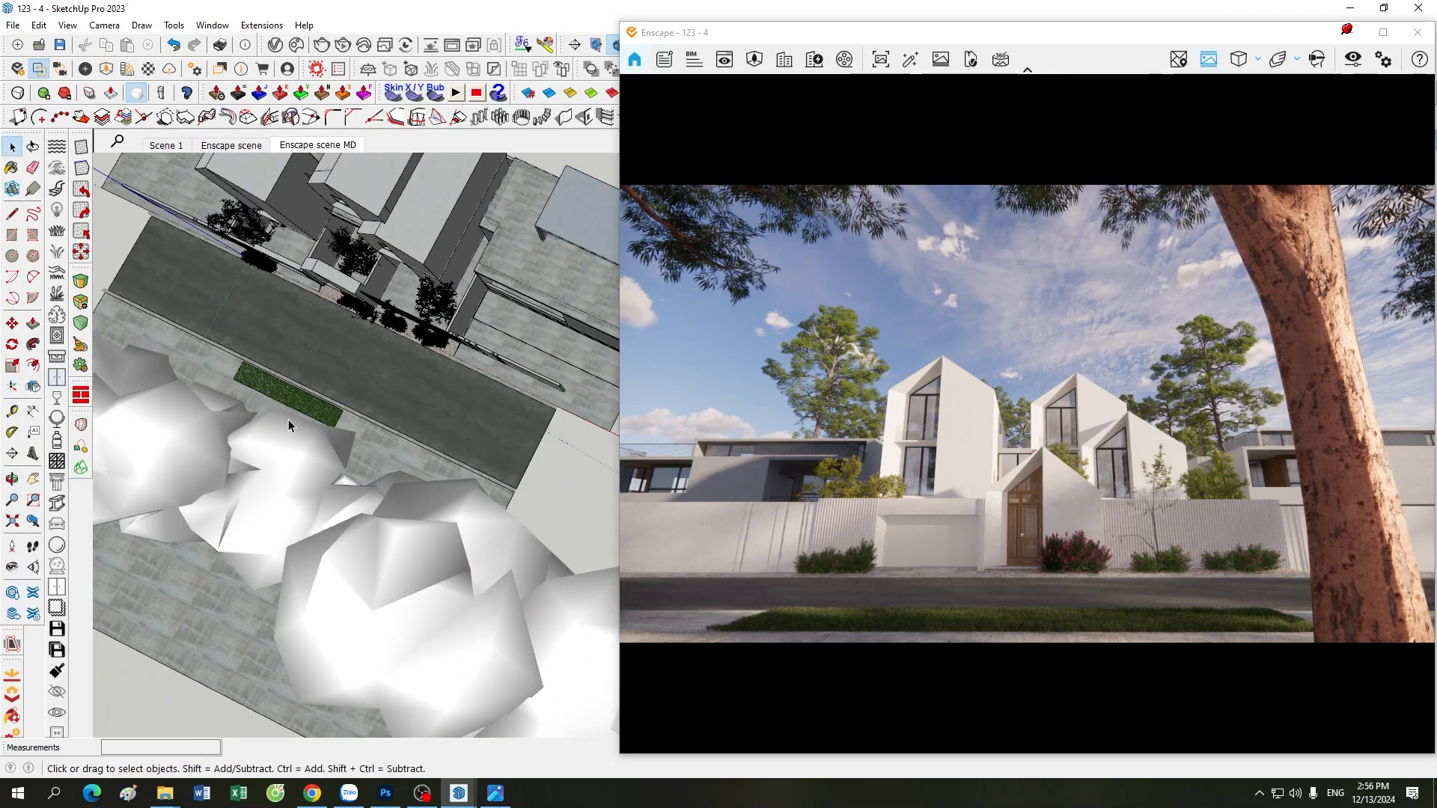
scroll(288, 425, up, 2)
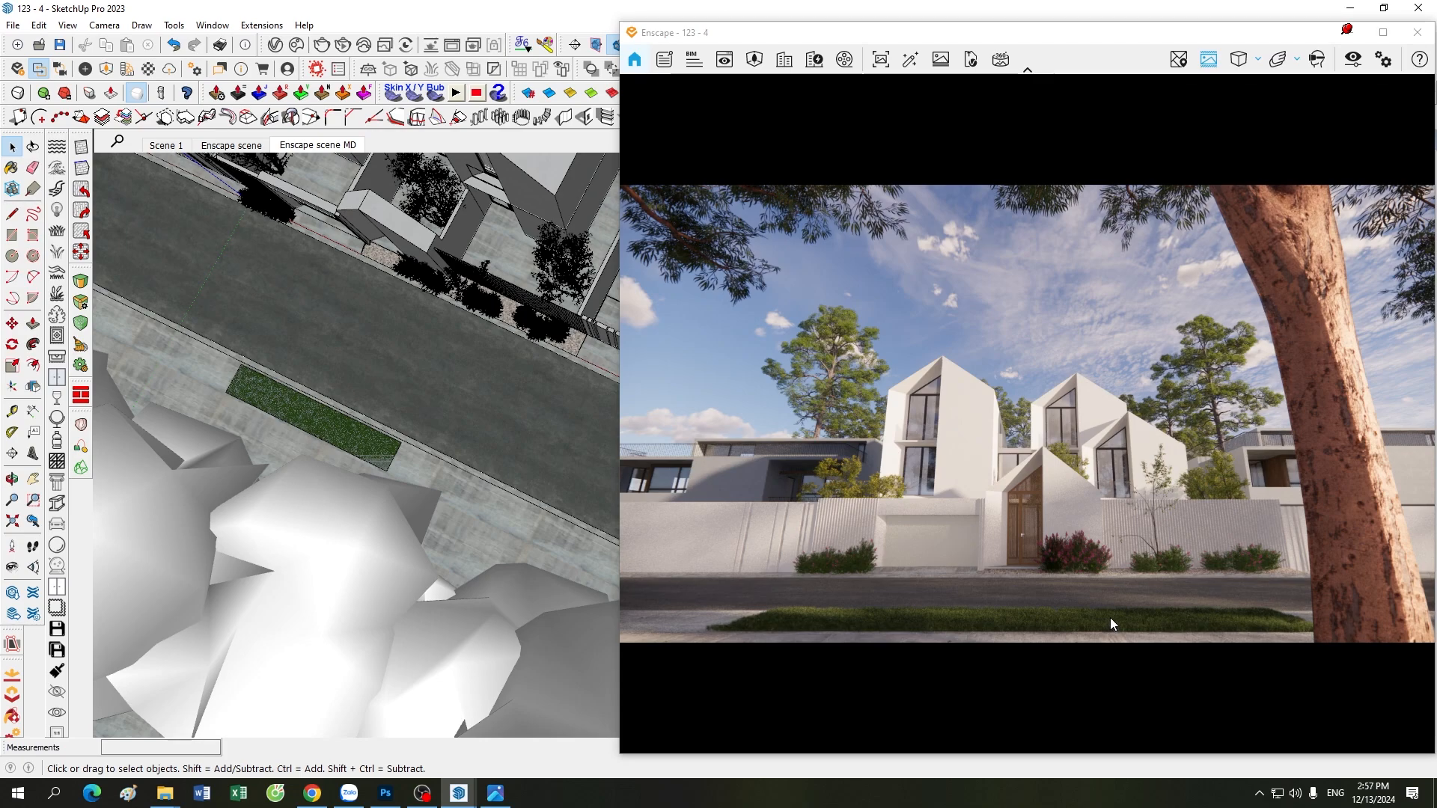
scroll(482, 443, down, 5)
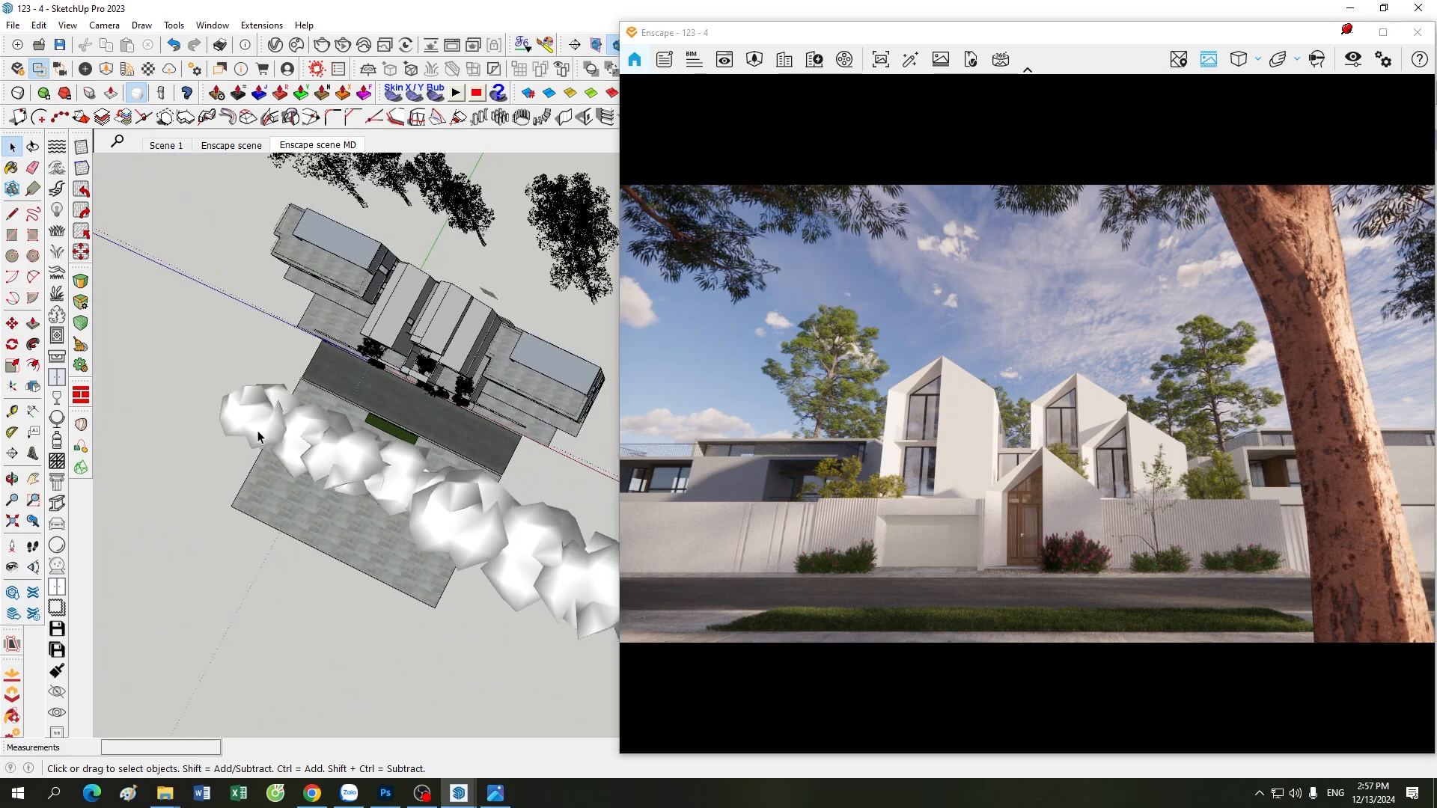
scroll(322, 464, up, 3)
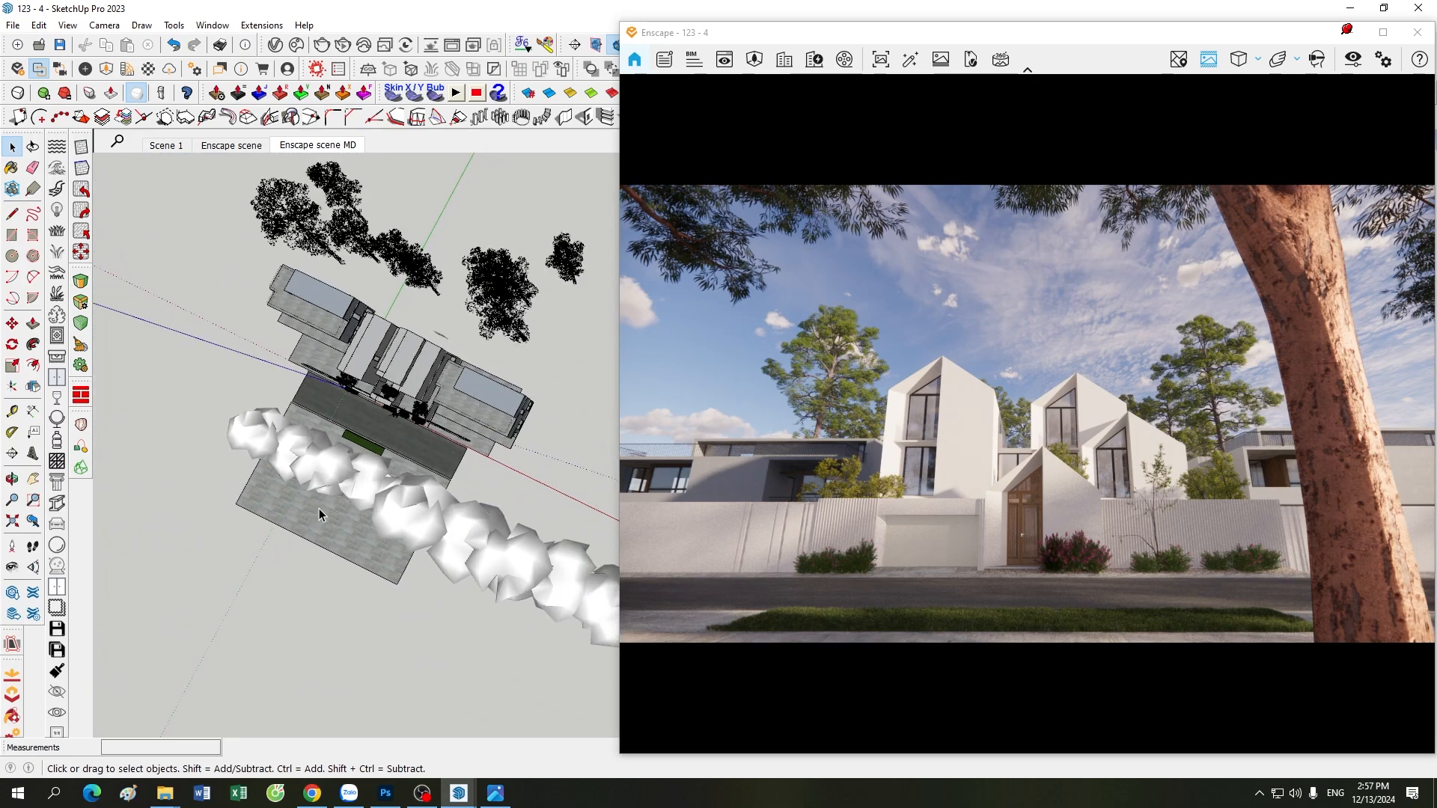
click(356, 492)
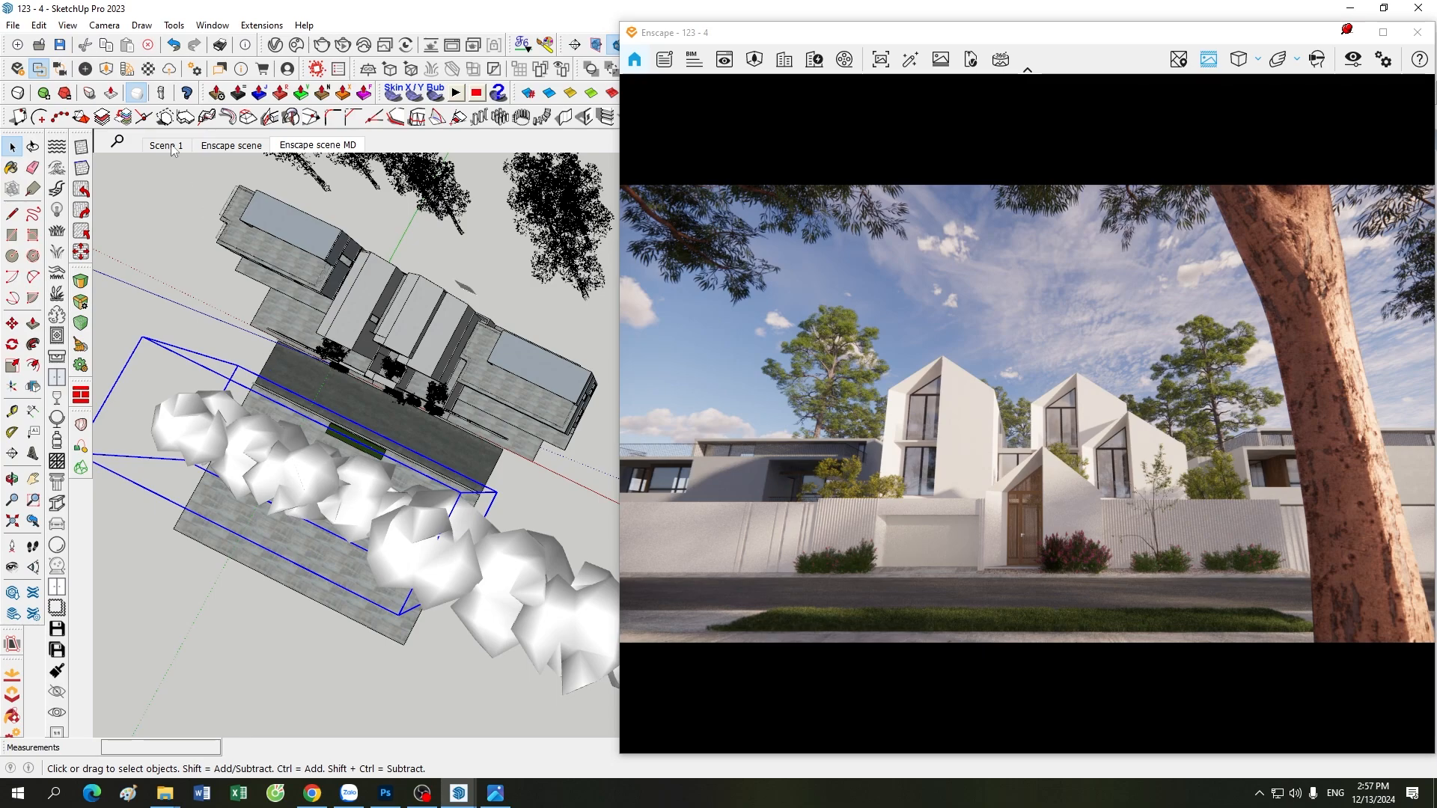
Open the Enscape Asset Library and show the Favorites category of the Enscape assets.
click(106, 70)
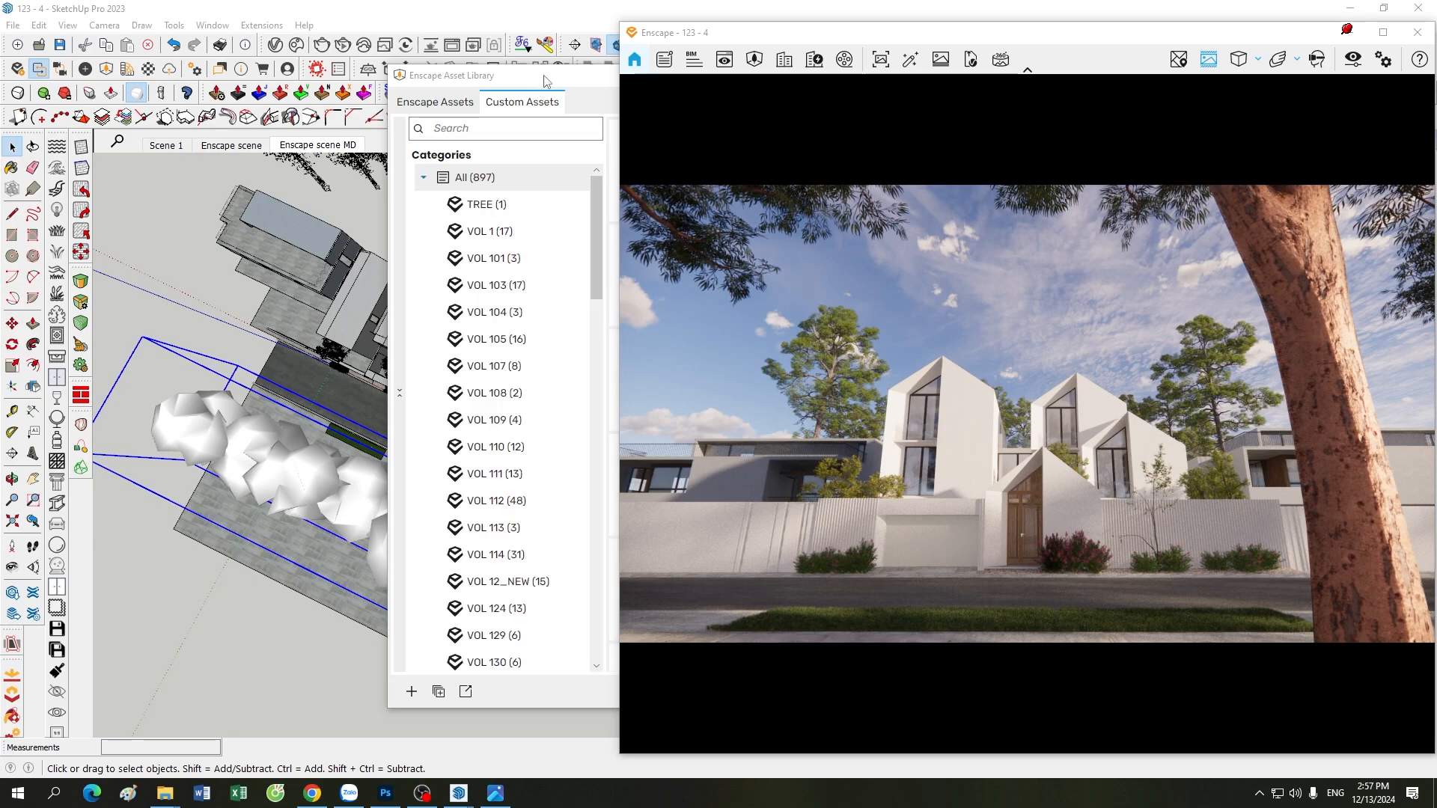
drag(546, 81, 227, 90)
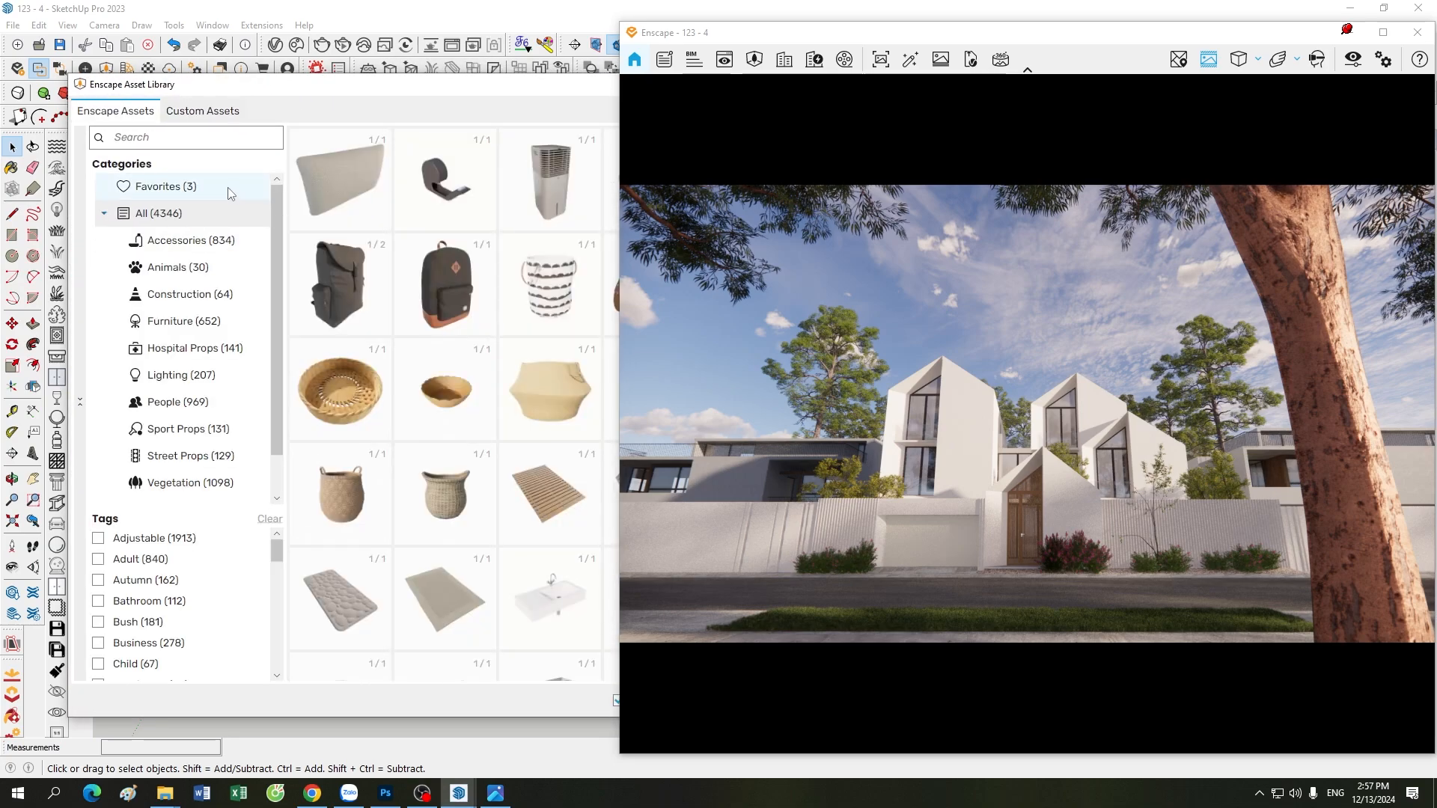
click(228, 187)
drag(502, 91, 390, 112)
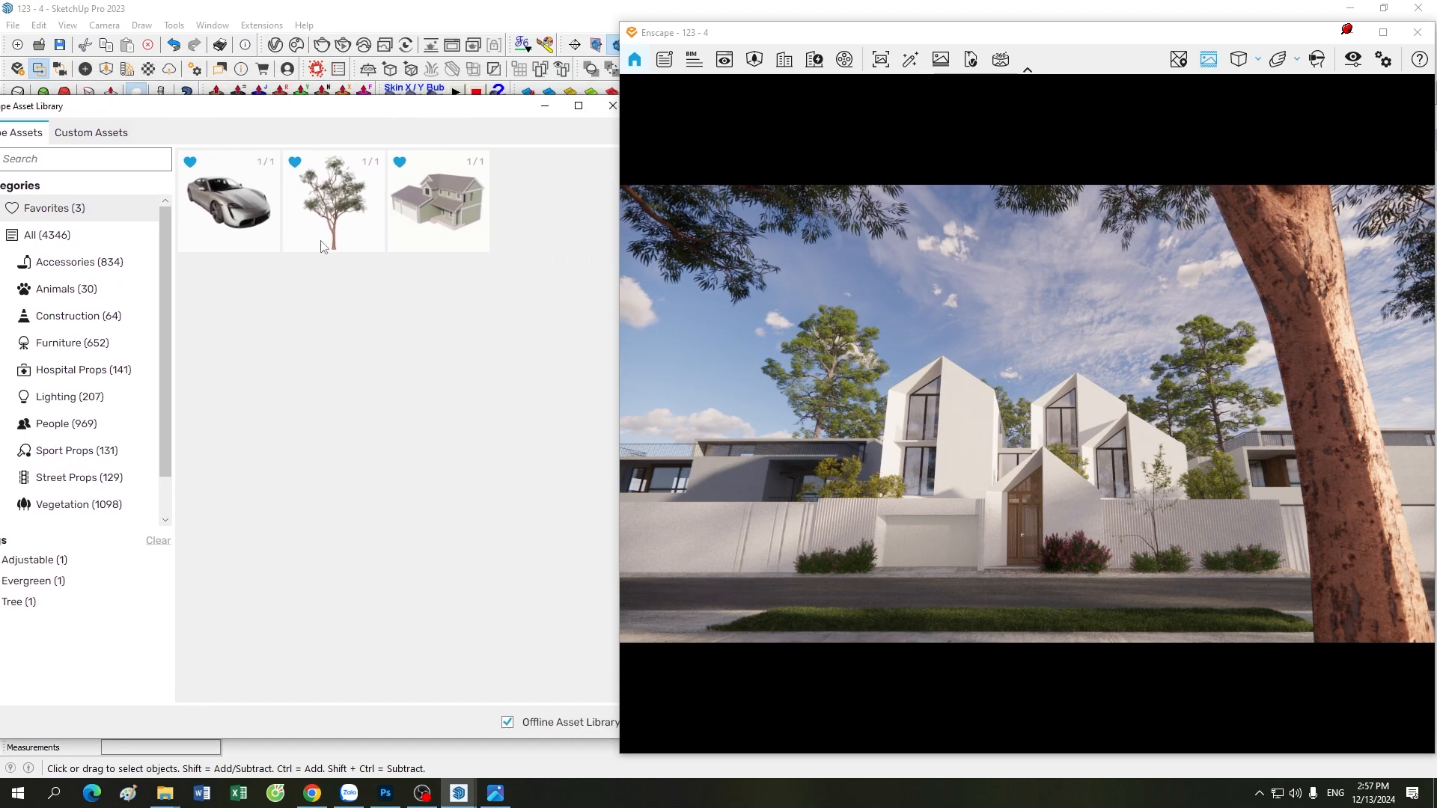
Close the Enscape Asset Library and examine the main house's walls, curtained windows and entrance gable up close in the Enscape view.
click(612, 106)
scroll(333, 425, up, 1)
click(256, 594)
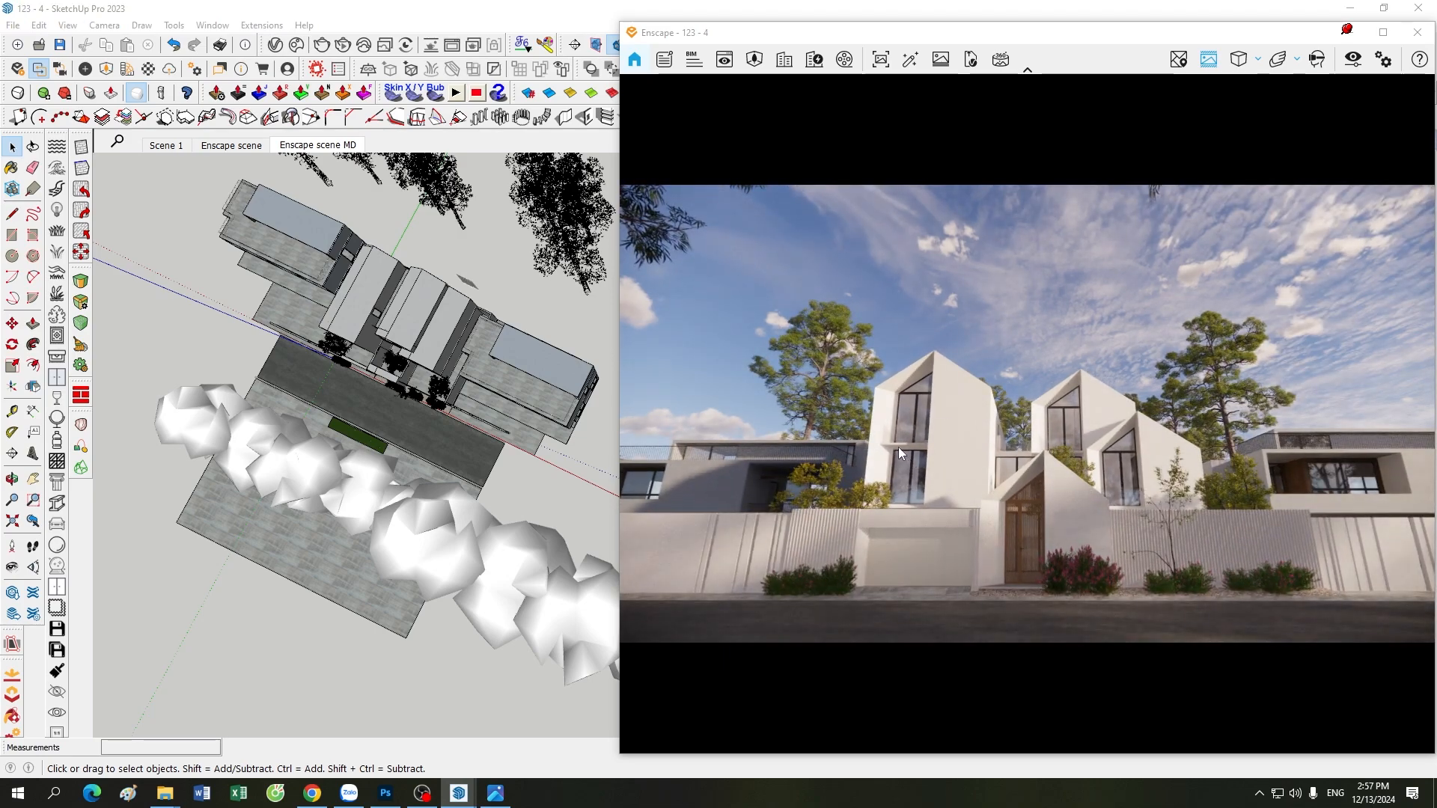
scroll(898, 447, up, 6)
drag(955, 299, 1138, 355)
drag(1042, 288, 1017, 342)
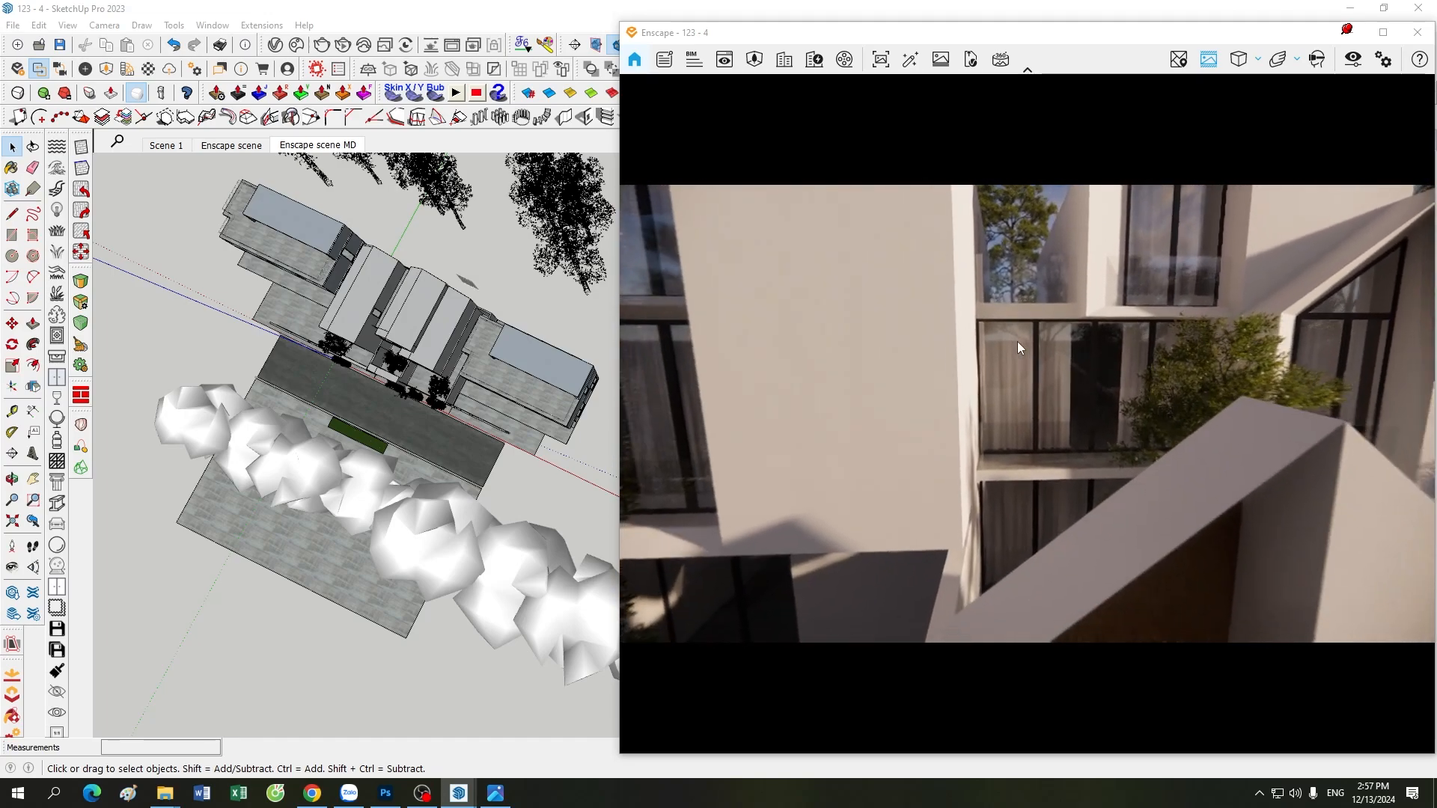
scroll(1017, 342, down, 5)
drag(1113, 353, 1166, 386)
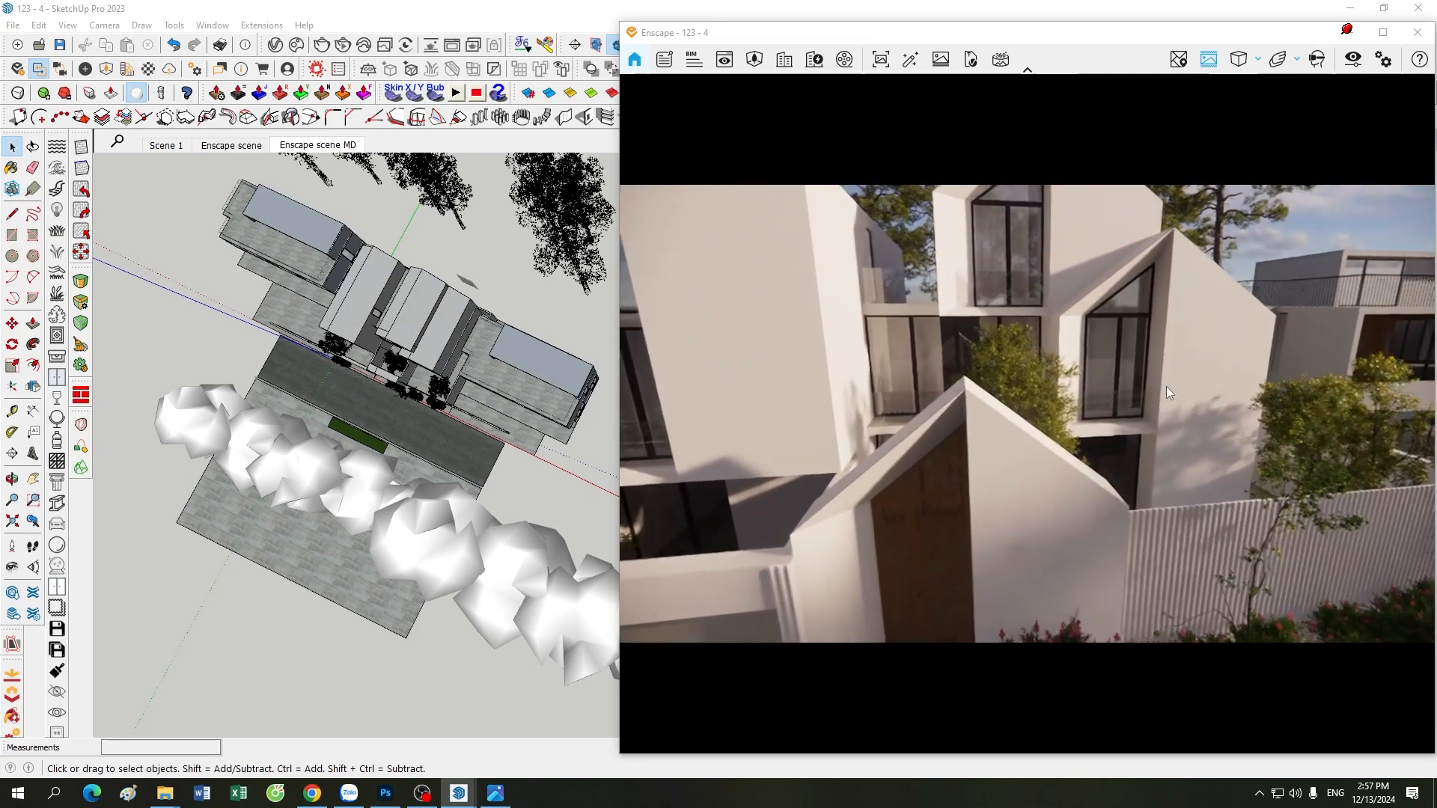
scroll(1166, 386, up, 2)
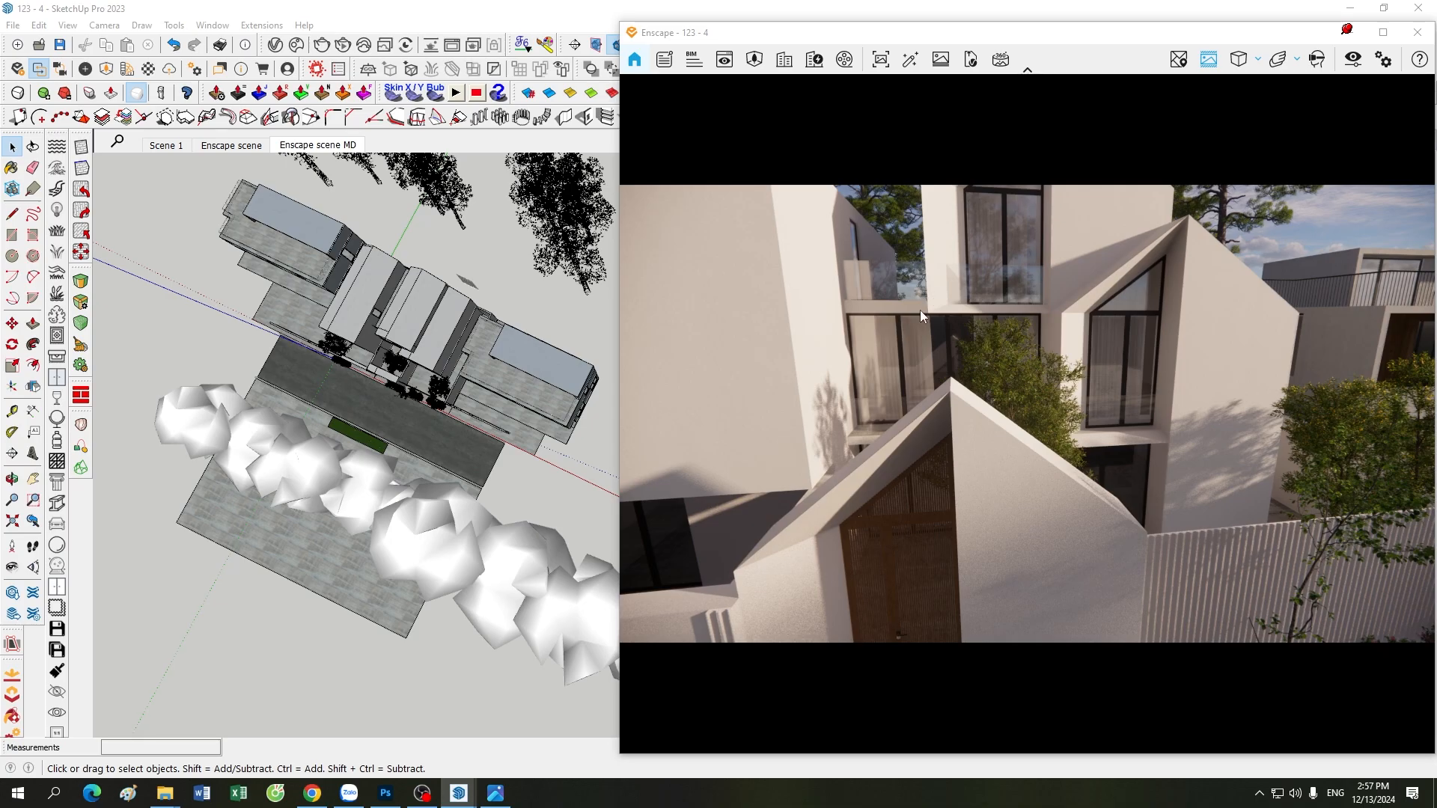
scroll(880, 407, down, 5)
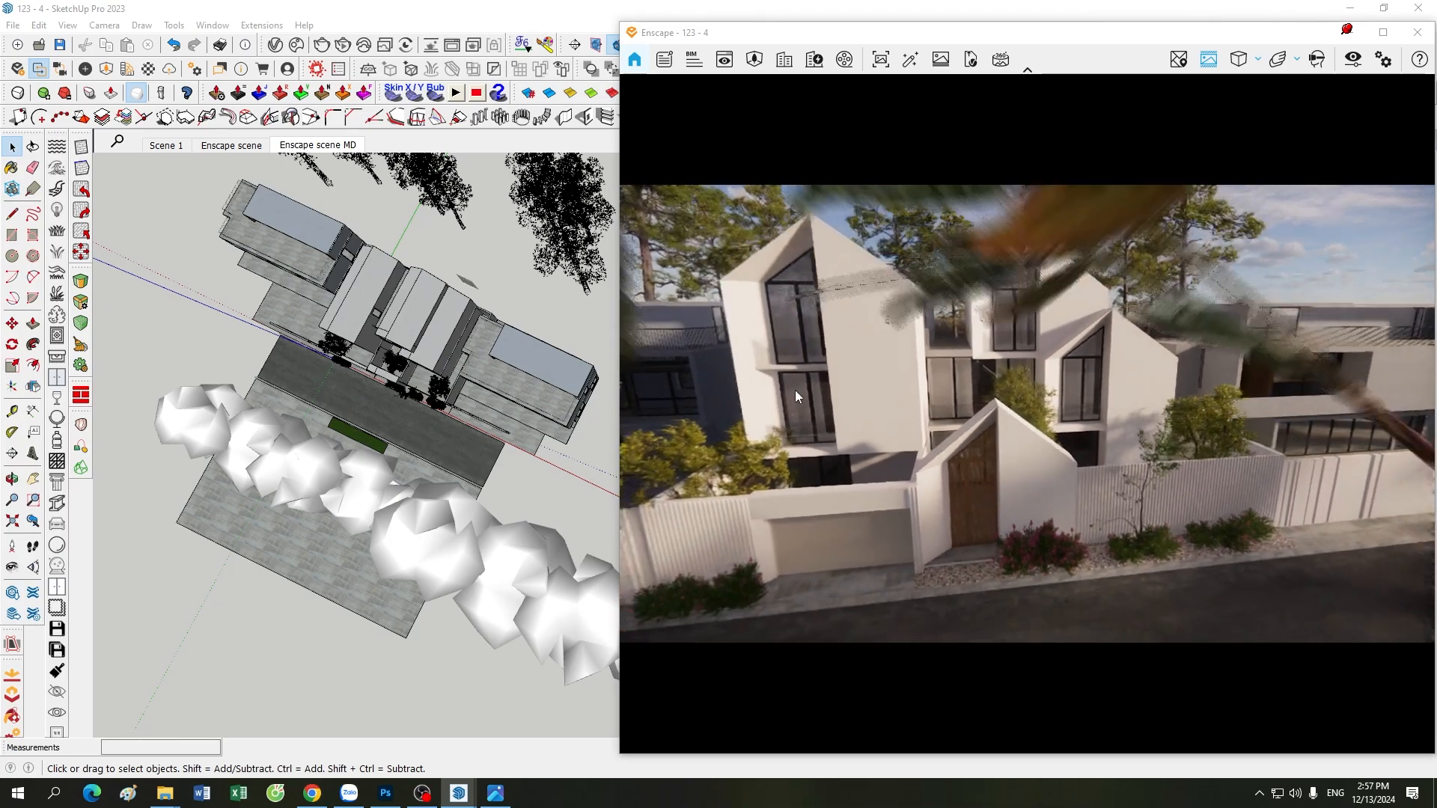
Examine the foreground trees, grass strip, pavement and asphalt road facing the house in the Enscape view.
scroll(868, 415, down, 6)
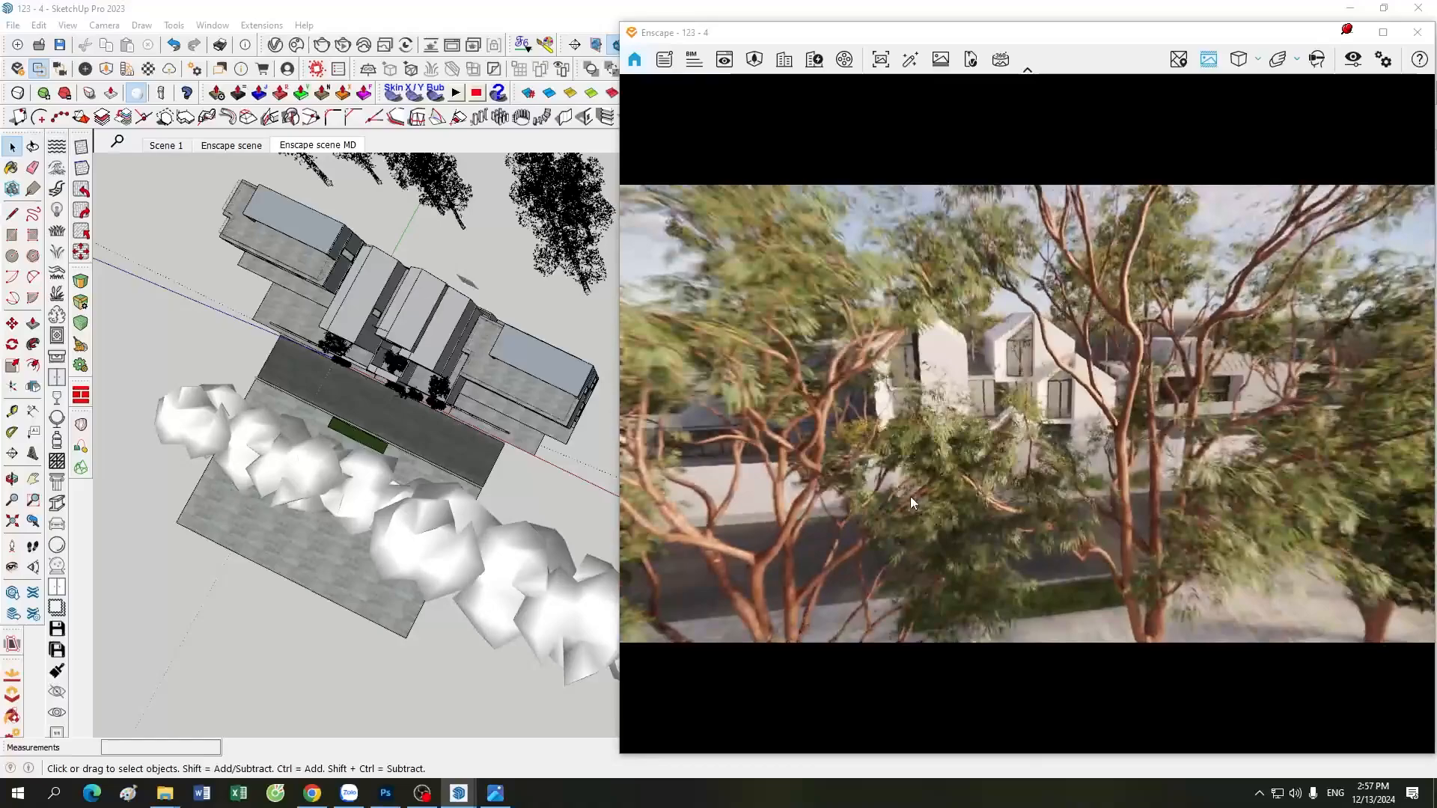
right_drag(910, 496, 1042, 509)
scroll(1041, 509, up, 6)
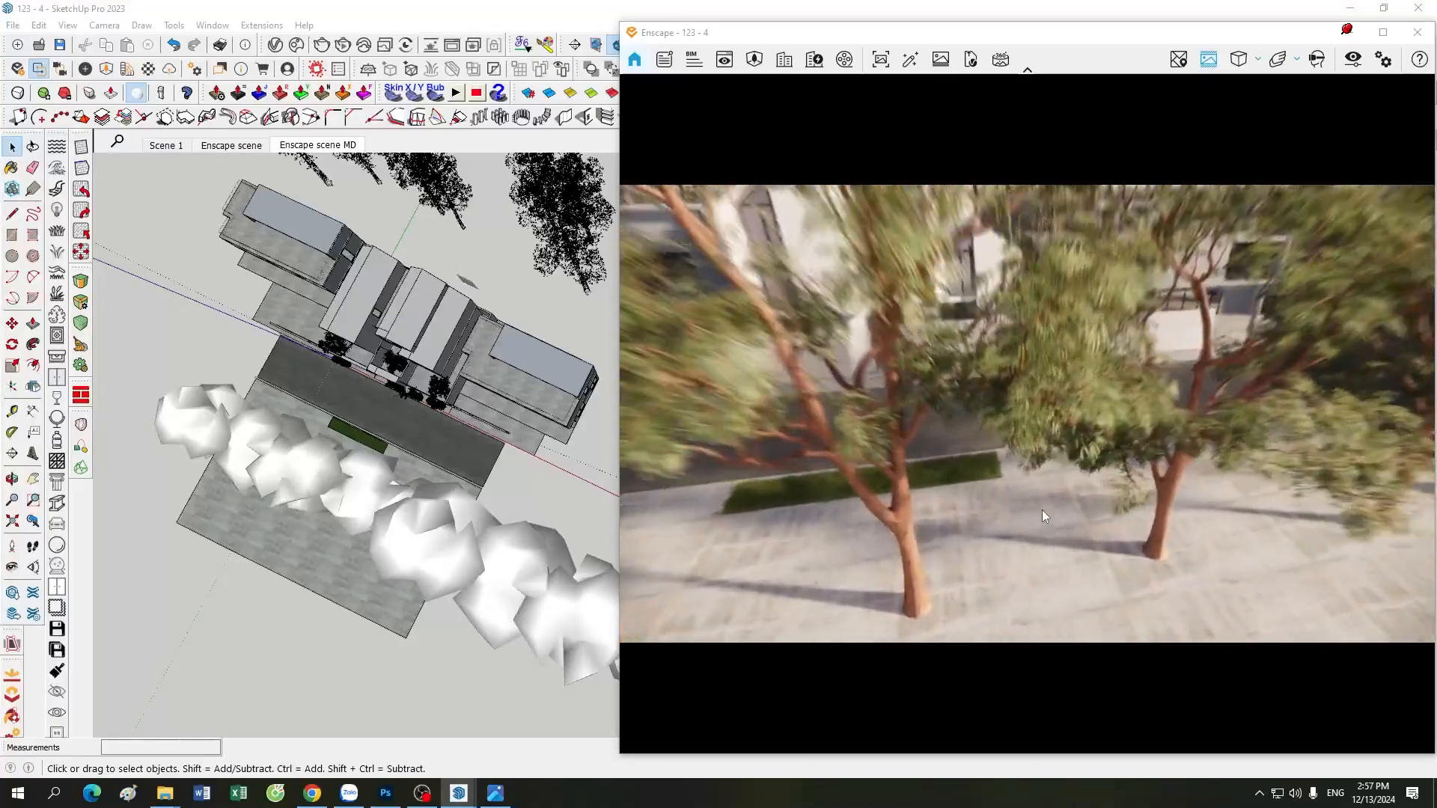
drag(1025, 503, 912, 430)
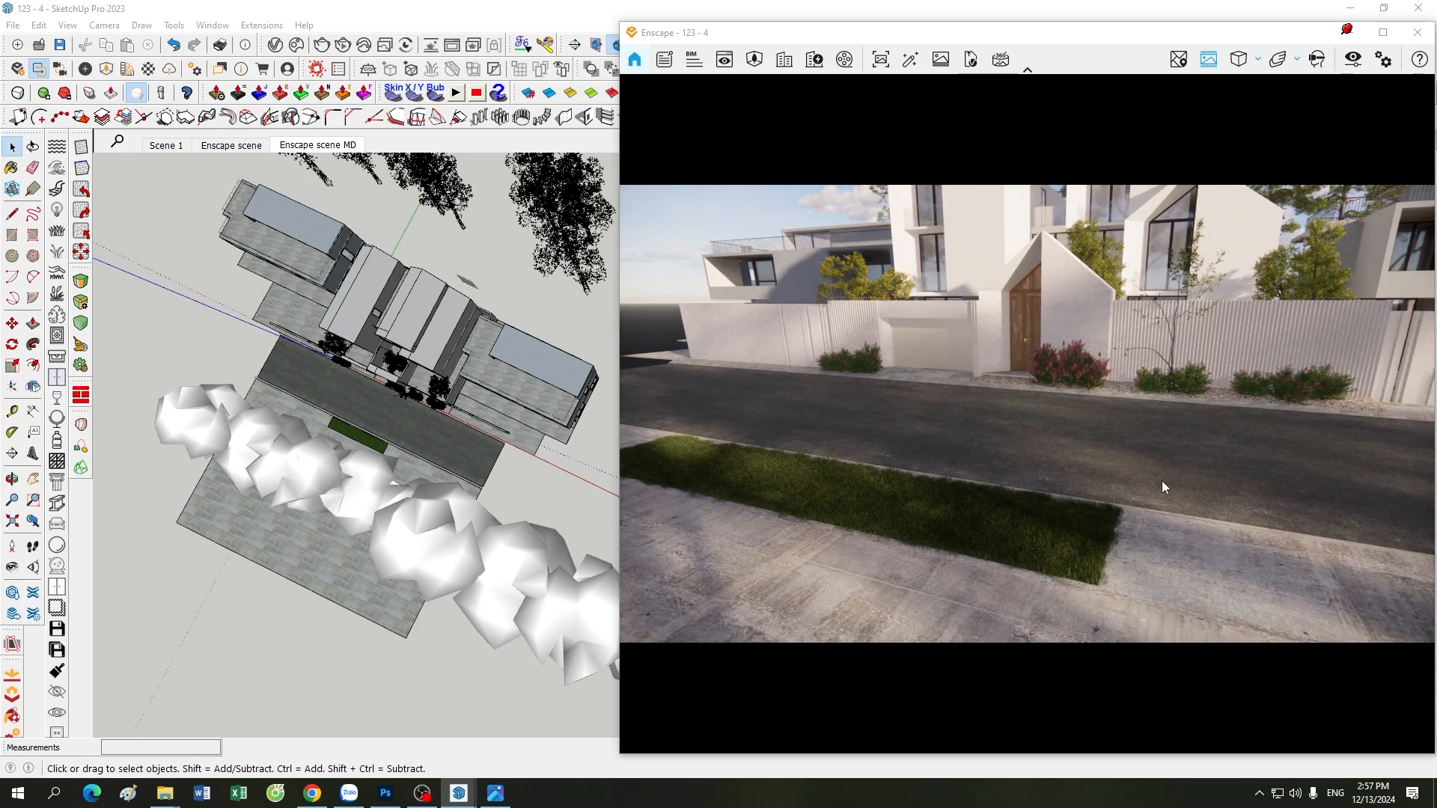
drag(1025, 410, 1123, 413)
right_drag(1164, 420, 1176, 437)
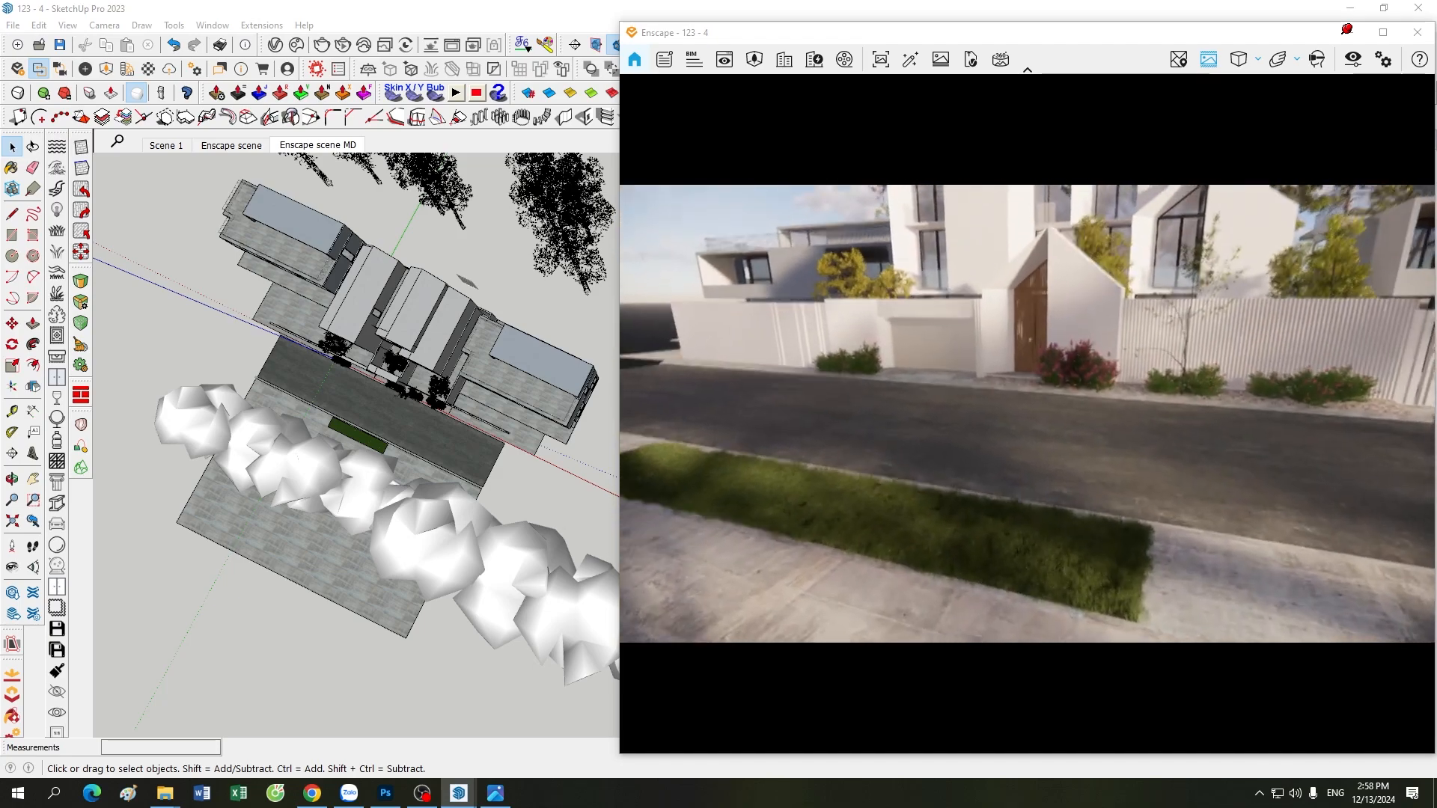
drag(1176, 437, 1197, 364)
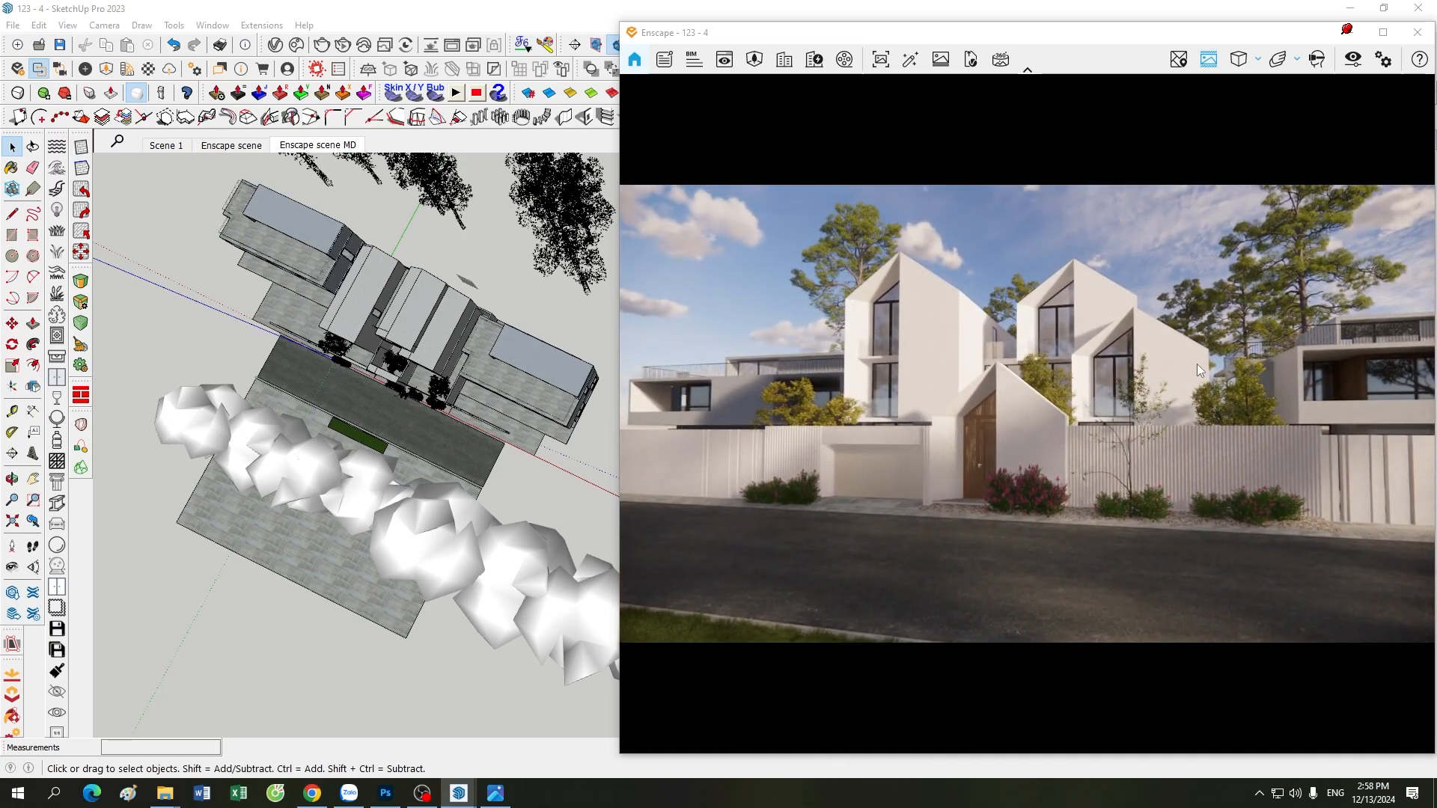
mouse_move(923, 511)
mouse_down()
mouse_move(954, 540)
mouse_move(950, 524)
mouse_up()
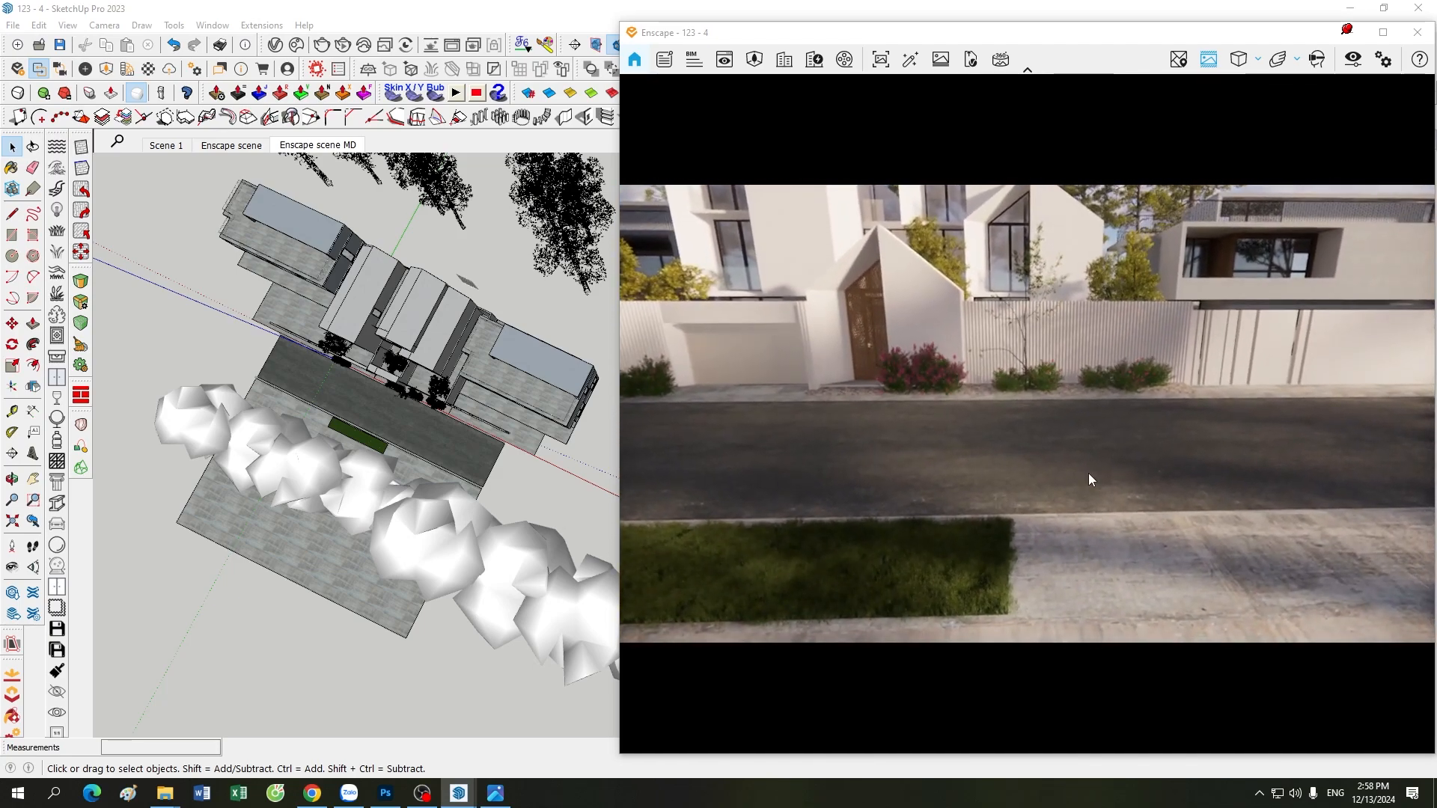
drag(1089, 428, 1047, 415)
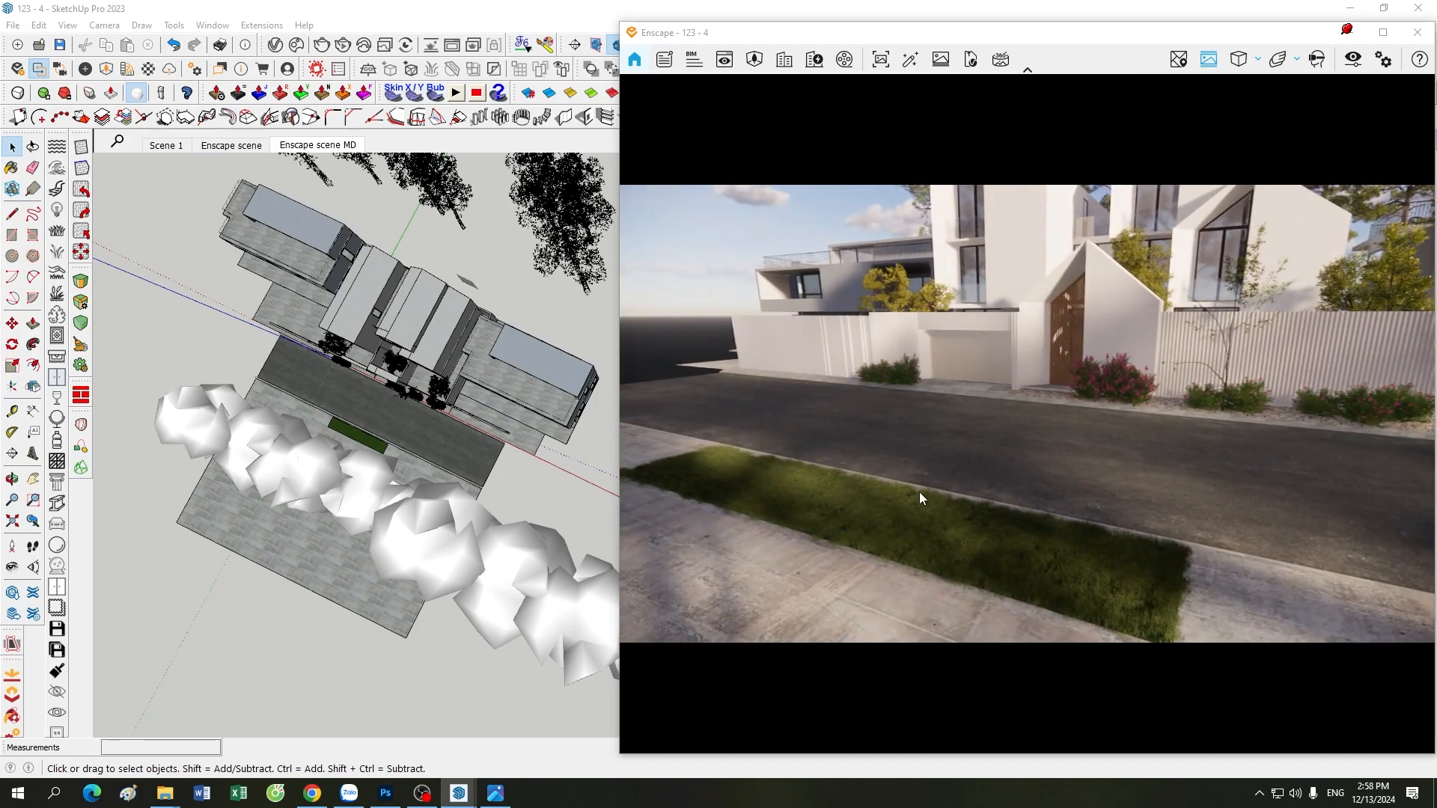
drag(919, 491, 952, 407)
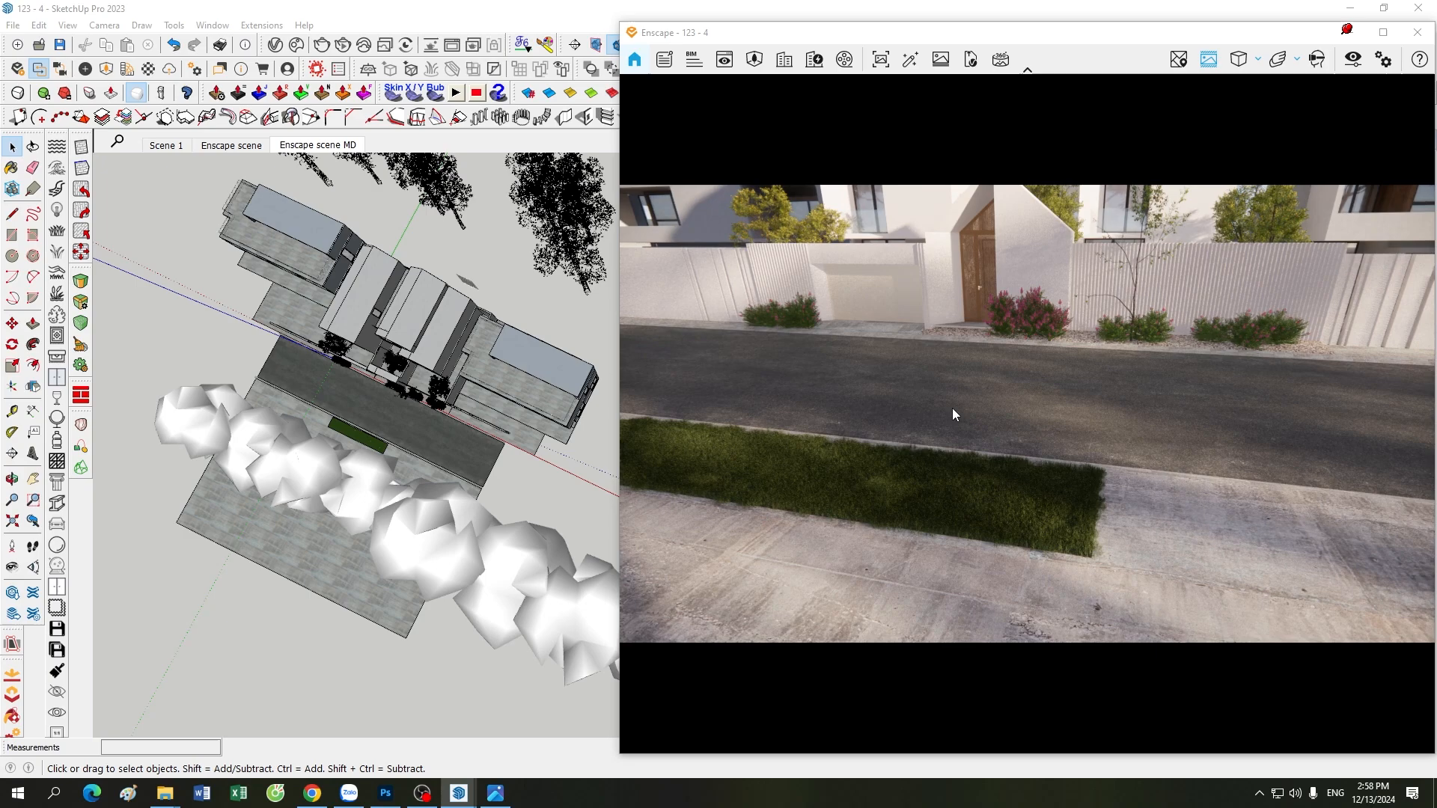
drag(960, 411, 1043, 462)
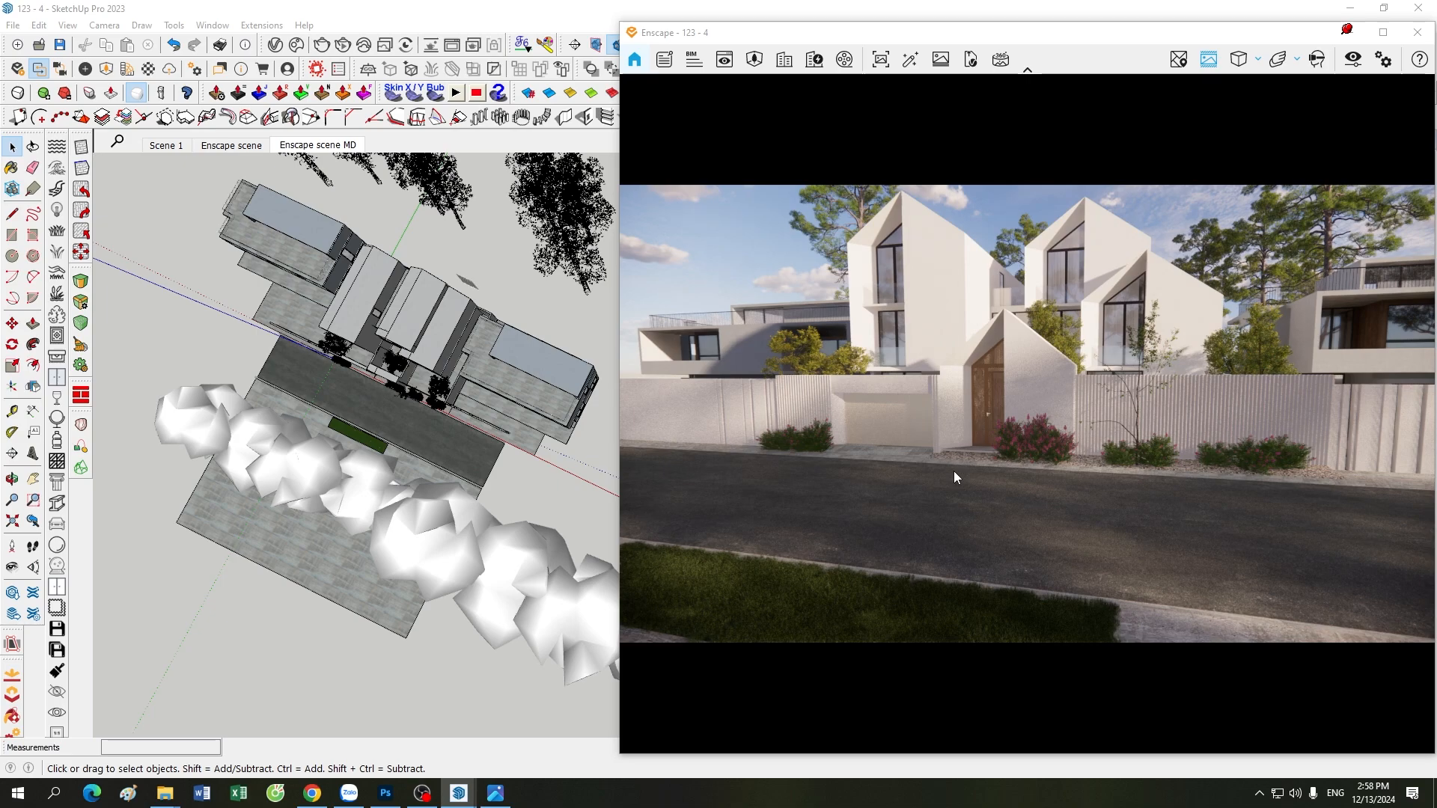
drag(923, 389, 916, 415)
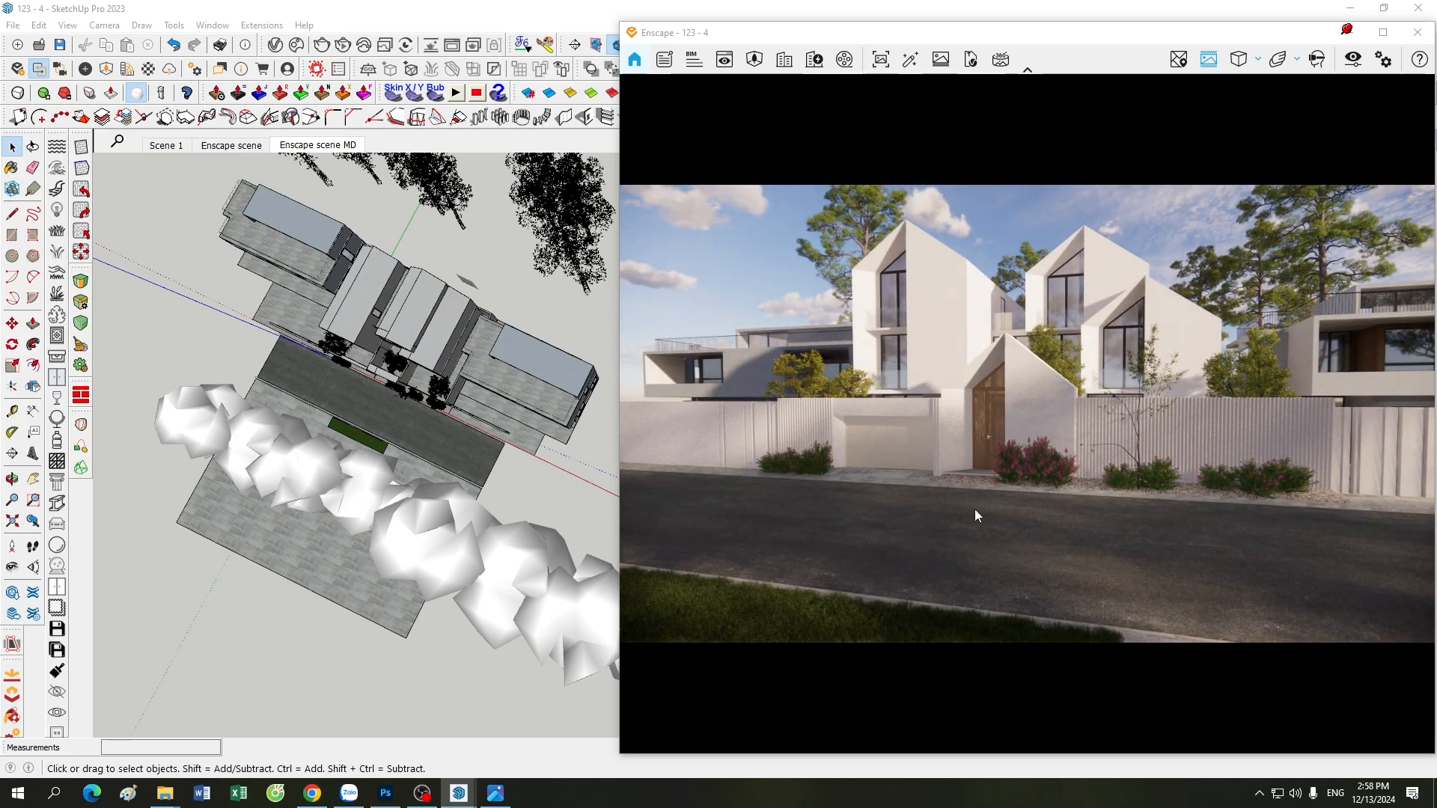
drag(752, 649, 734, 569)
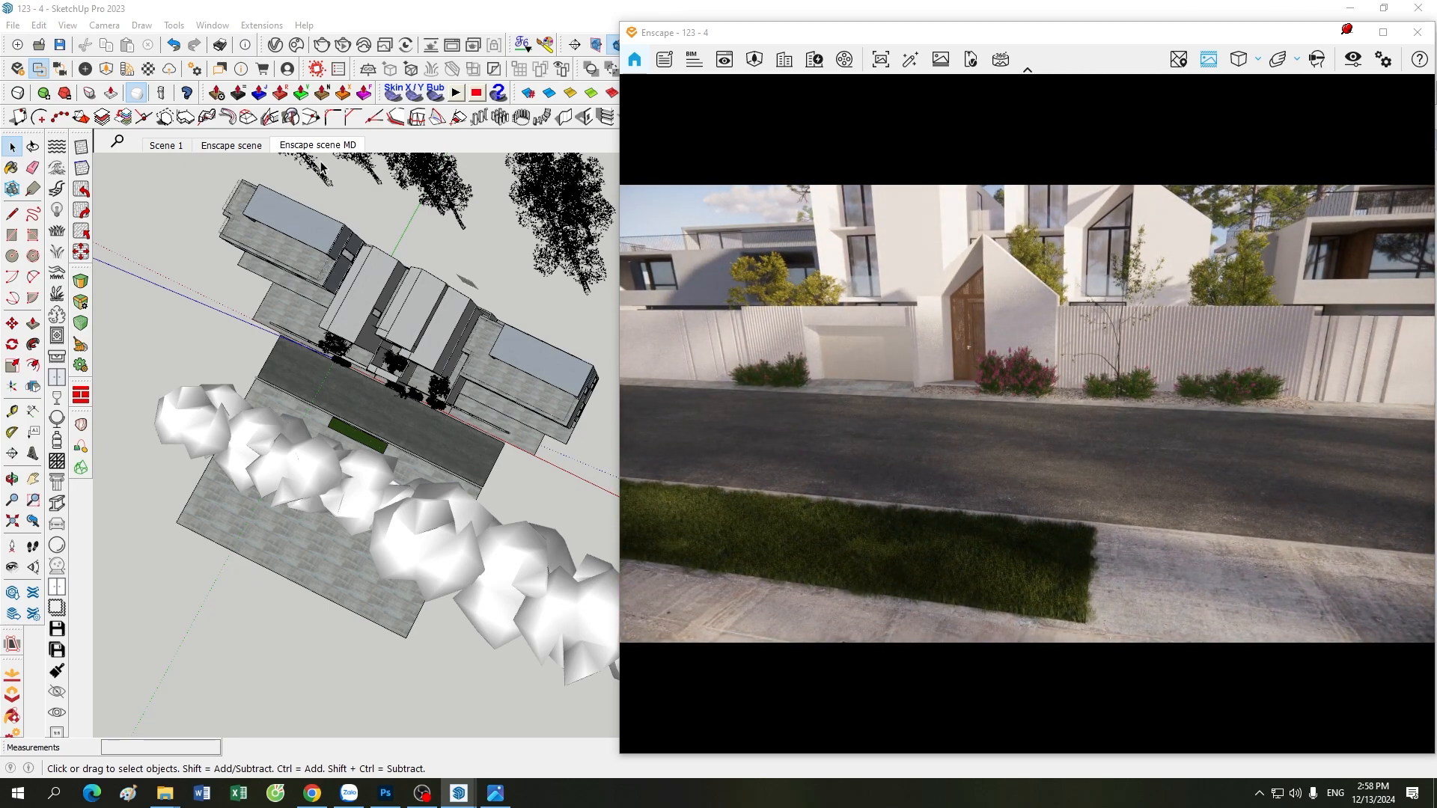
Return to the SketchUp model and examine the main house's front walls, entrance and gravel planting bed.
click(317, 145)
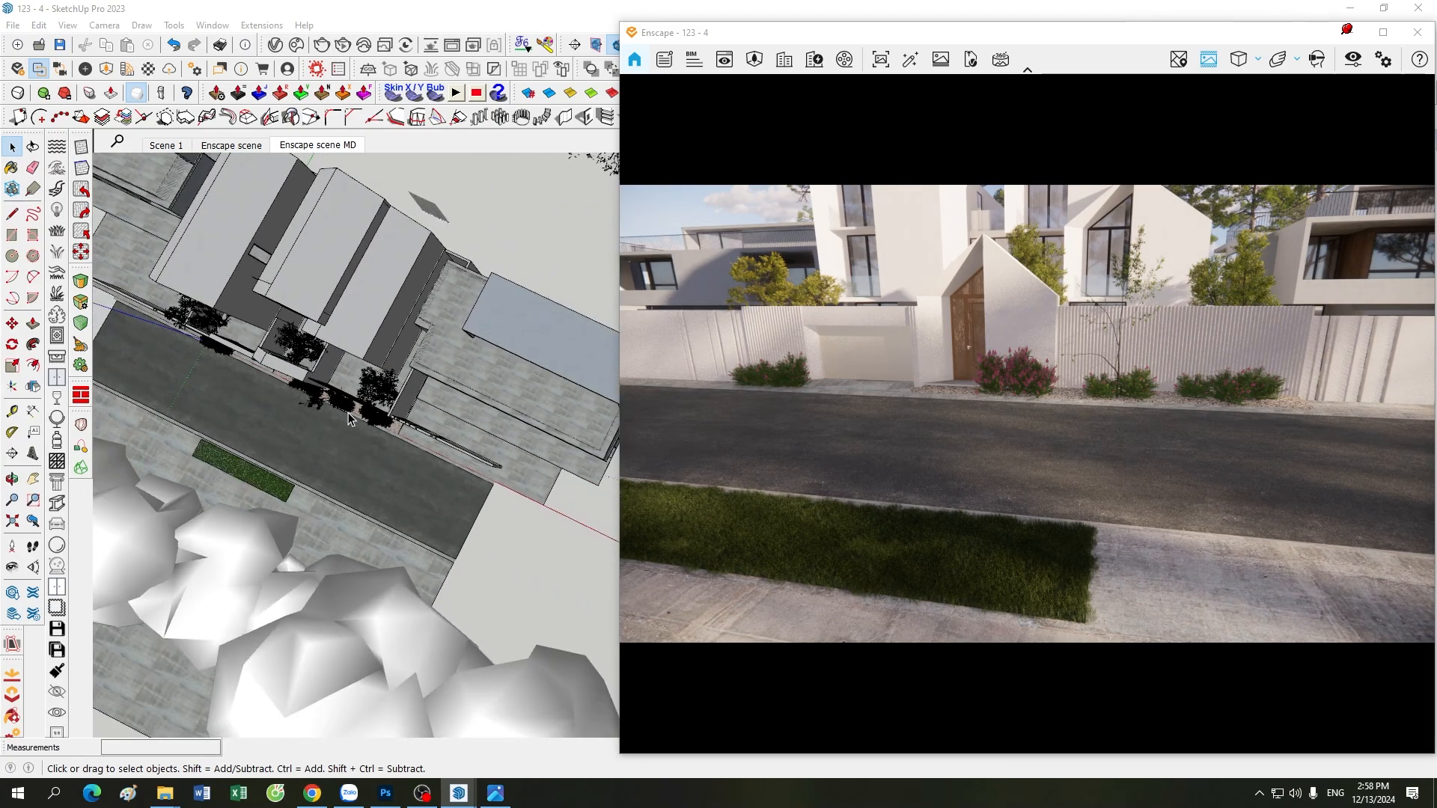
middle_drag(348, 411, 339, 316)
scroll(340, 316, up, 5)
mouse_move(329, 437)
middle_down()
mouse_move(365, 412)
mouse_move(199, 527)
middle_up()
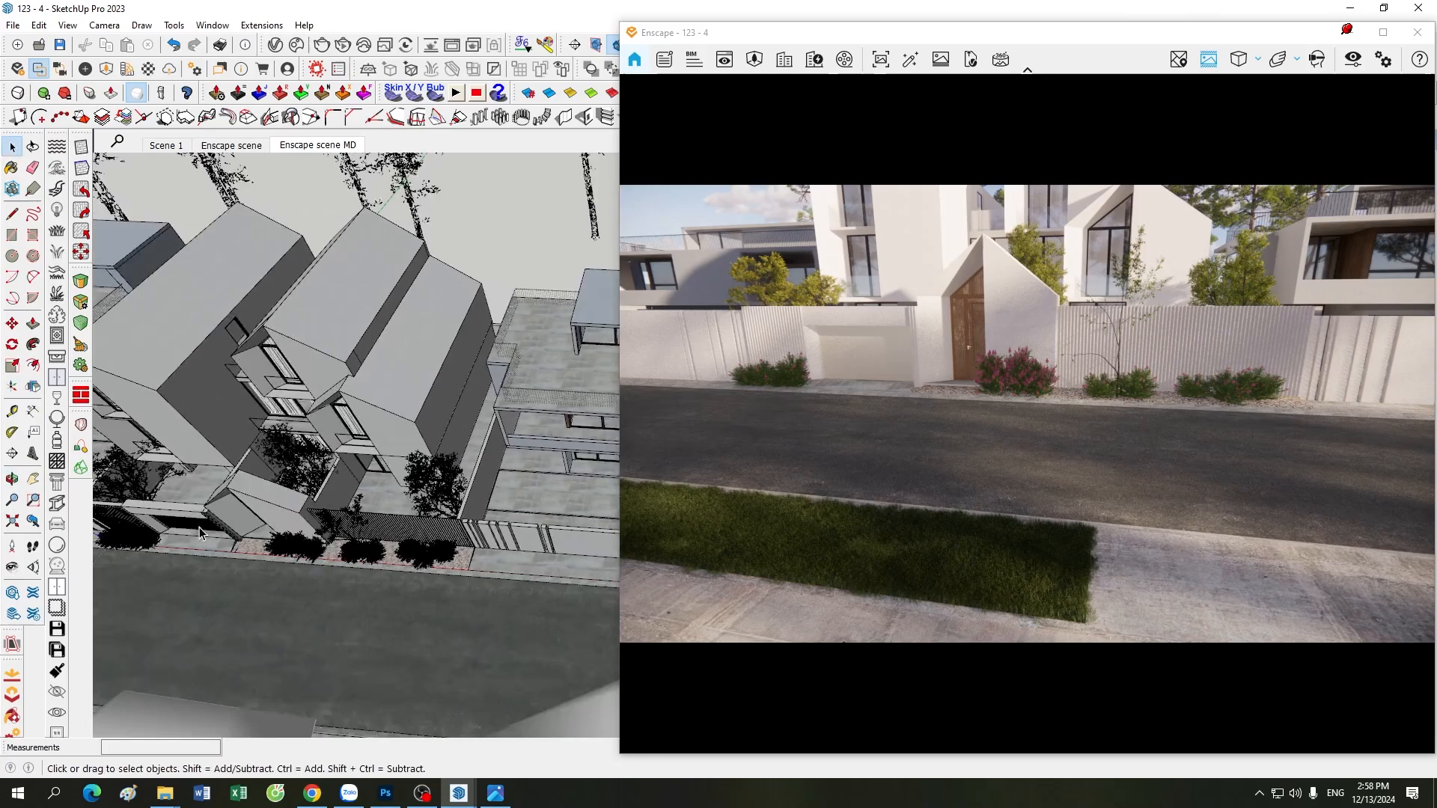
scroll(281, 534, up, 3)
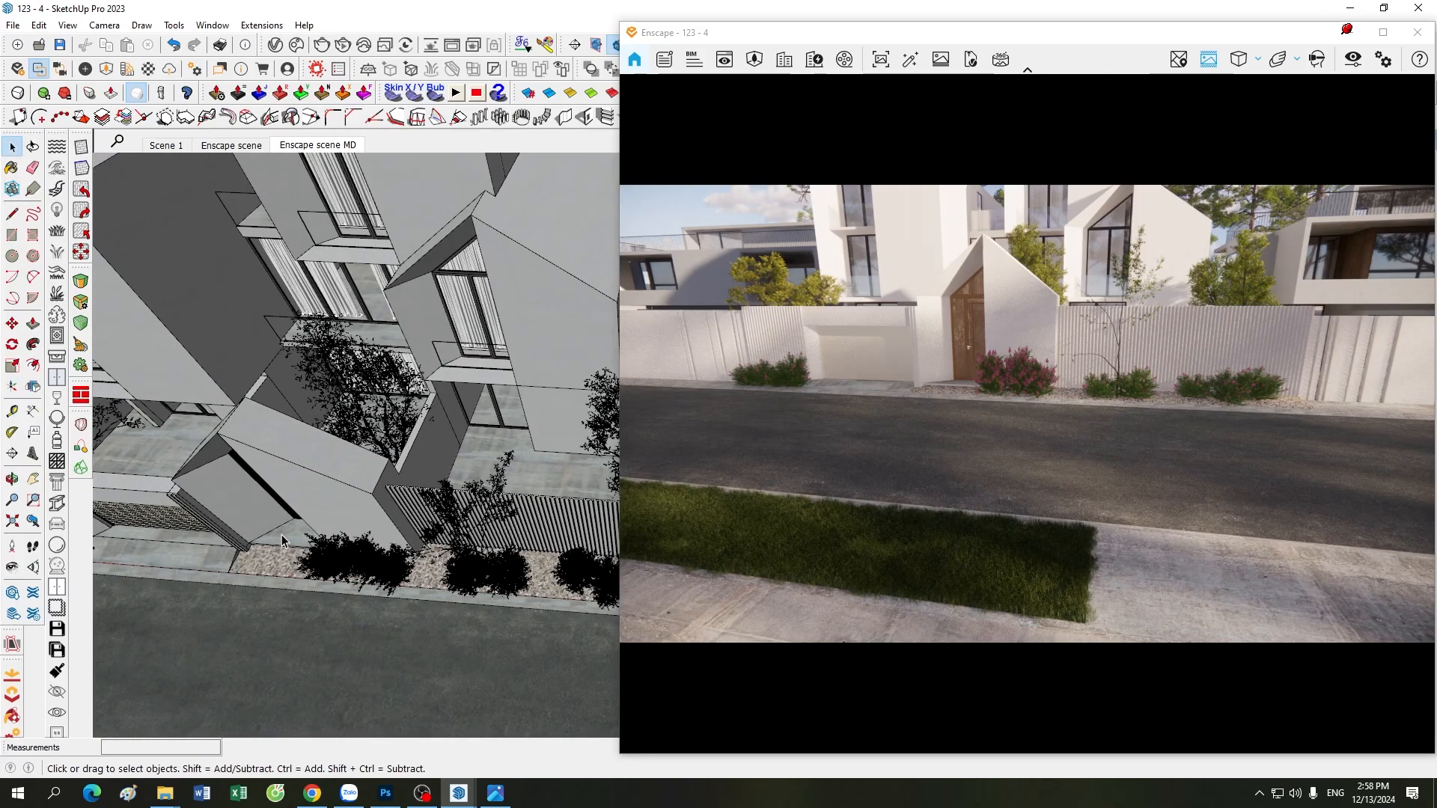
scroll(380, 535, down, 5)
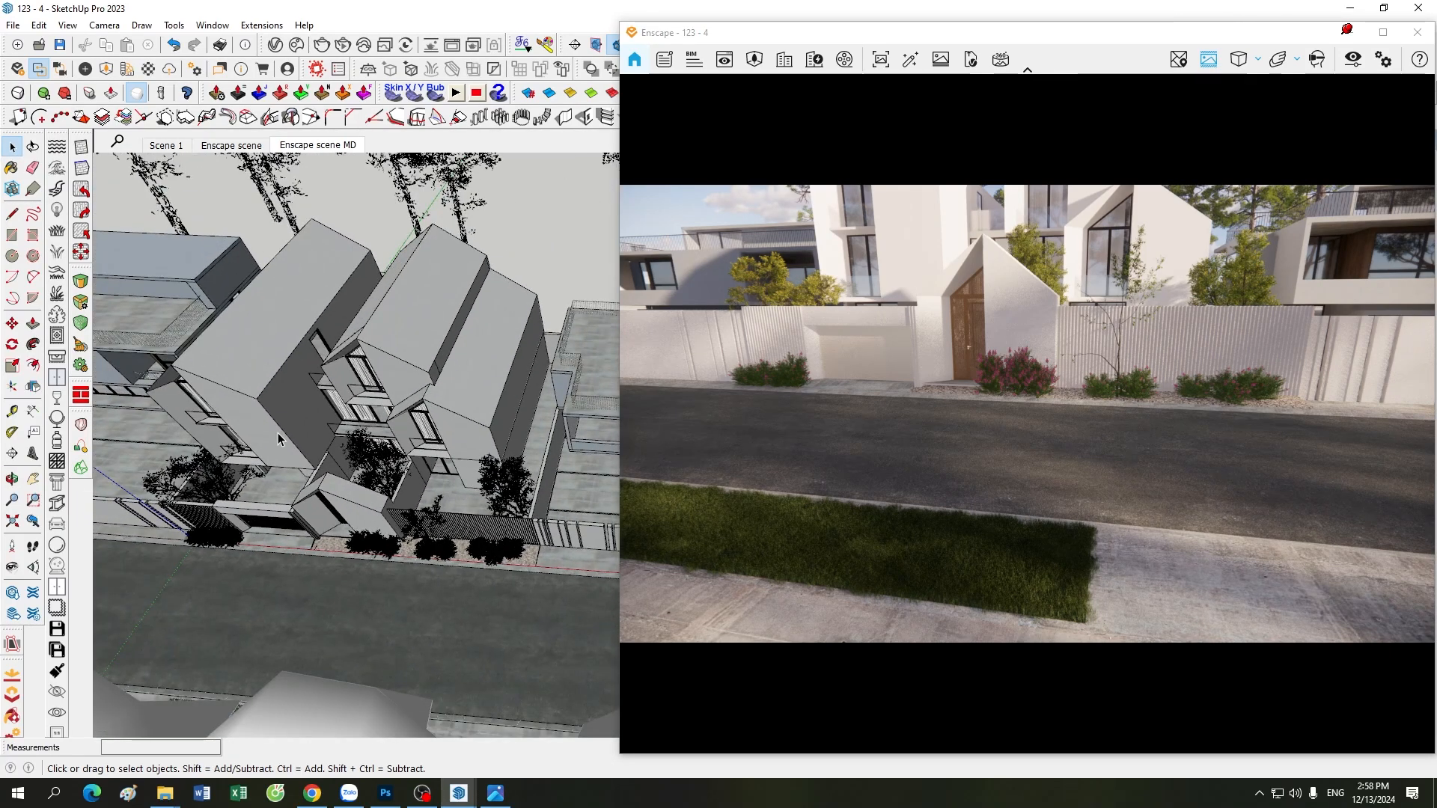
scroll(278, 438, up, 5)
middle_drag(277, 441, 275, 466)
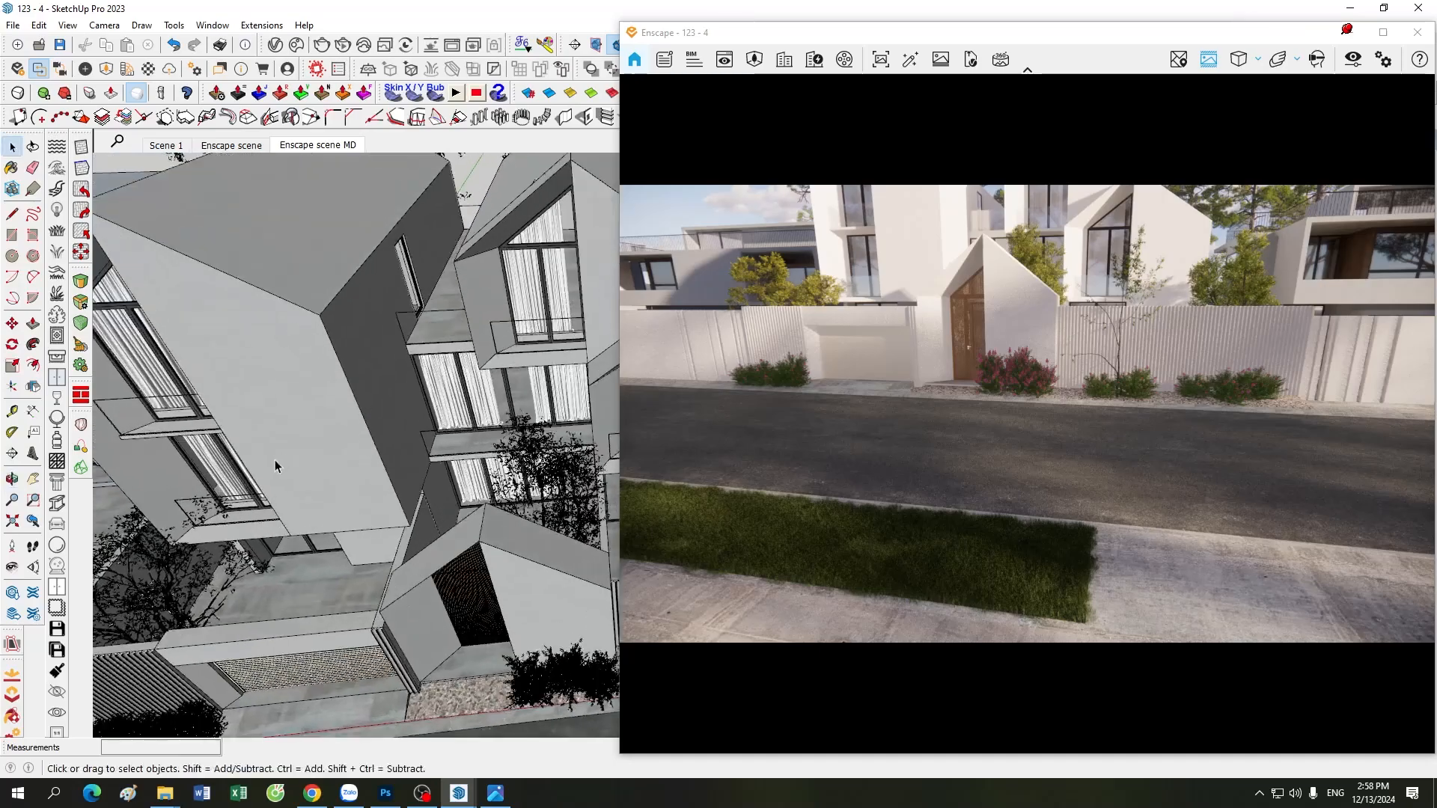
scroll(276, 371, down, 5)
scroll(527, 322, up, 5)
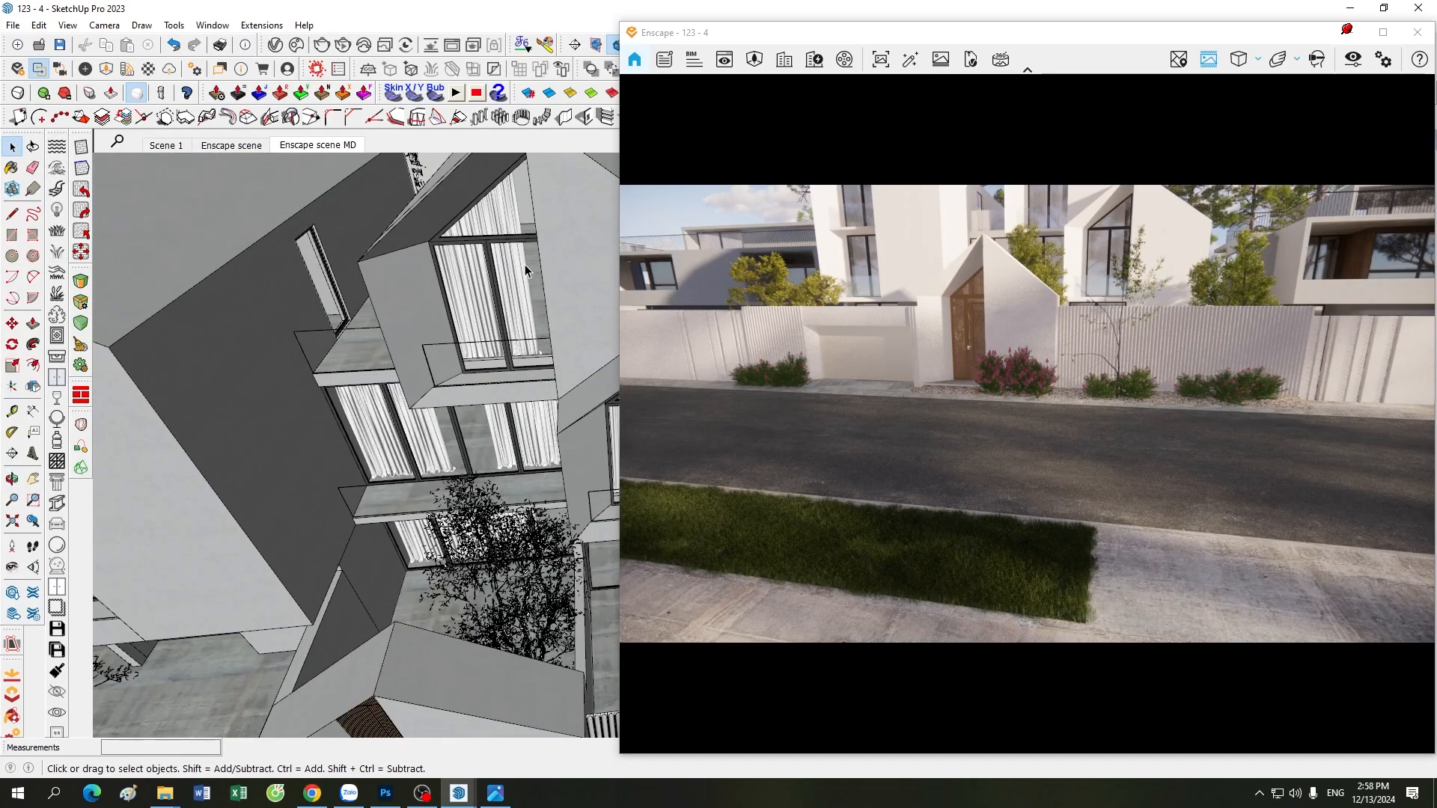
Examine the curtains, window frames and glass balcony railings on the middle gabled volume in the SketchUp model.
scroll(523, 268, up, 3)
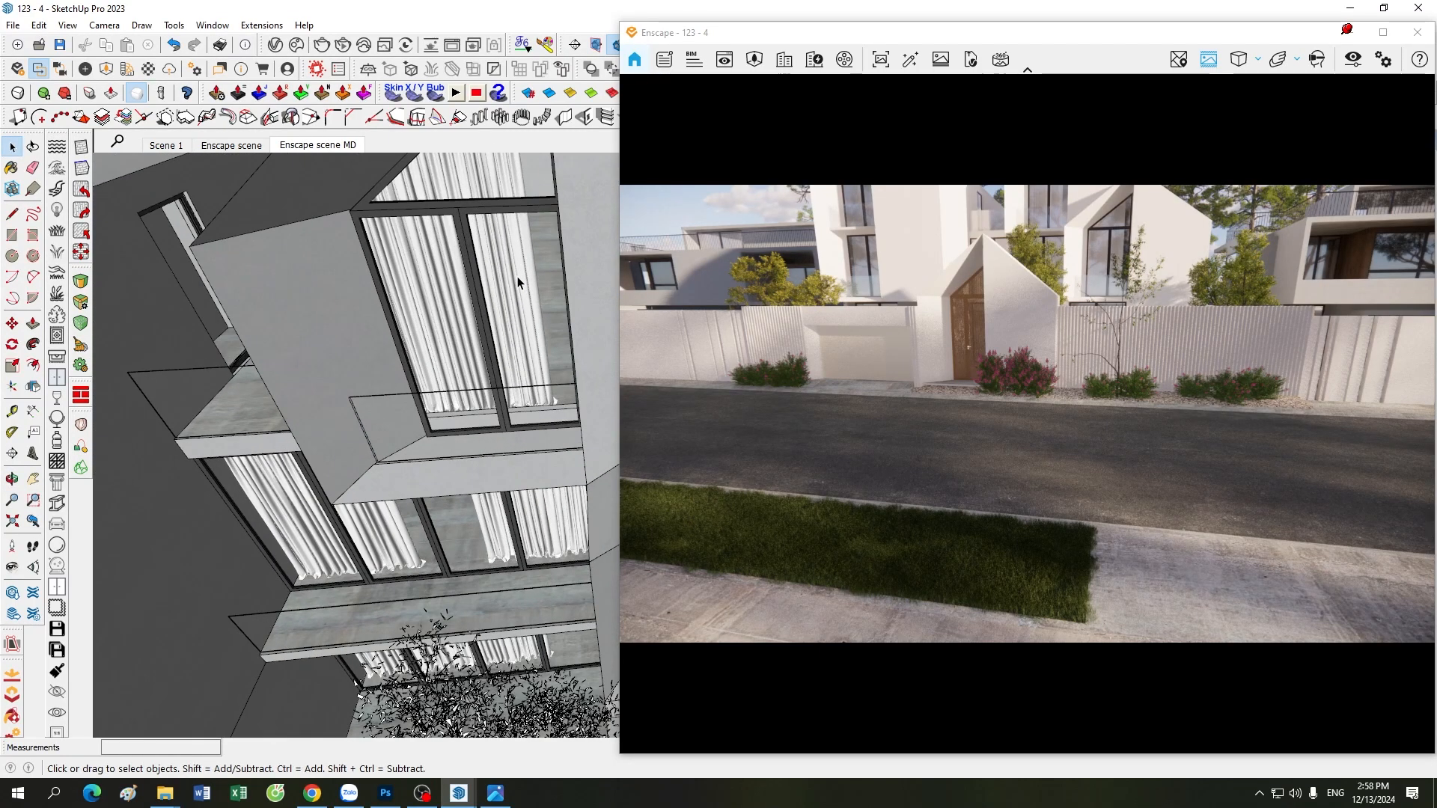
scroll(518, 276, down, 5)
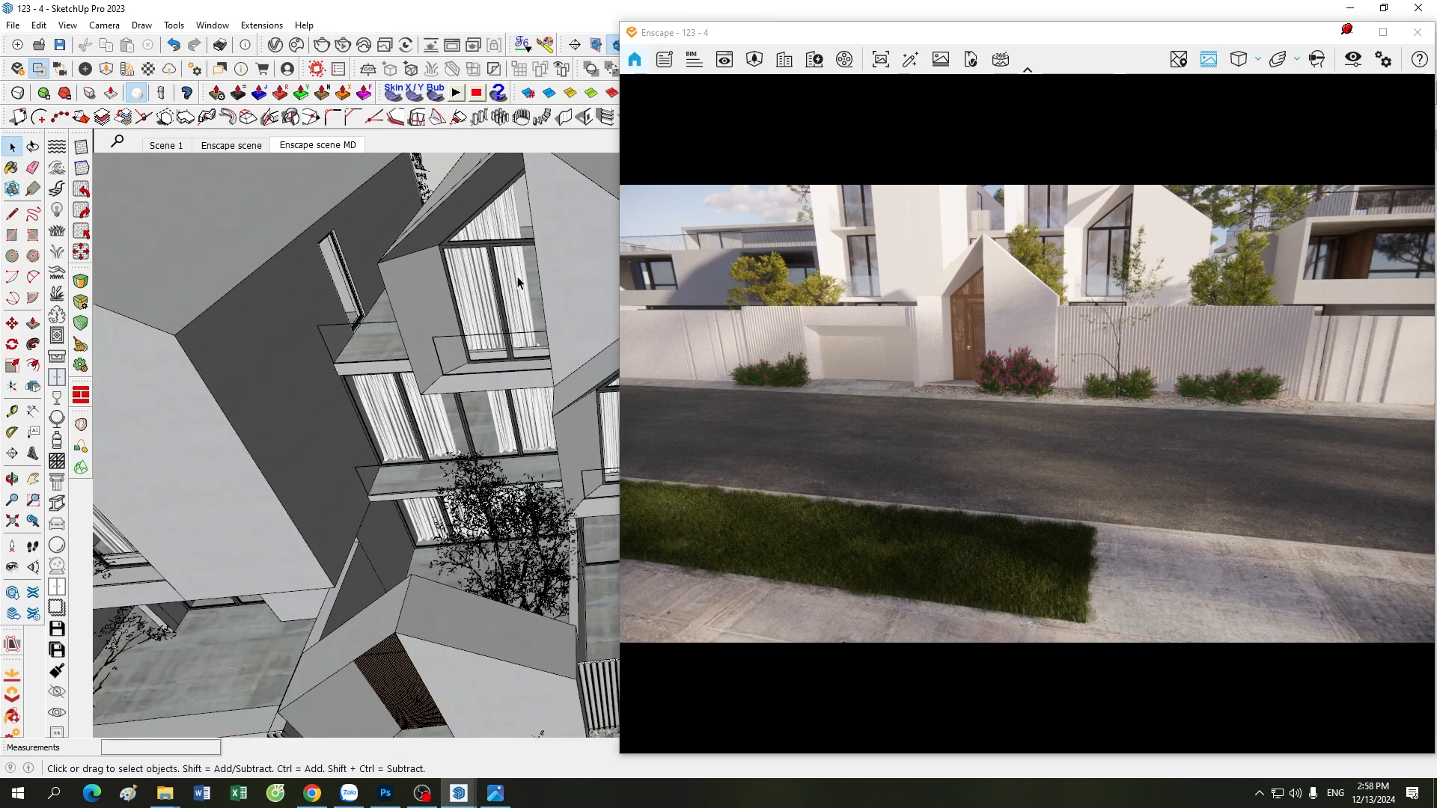
scroll(518, 276, up, 5)
scroll(518, 277, up, 3)
scroll(384, 309, up, 2)
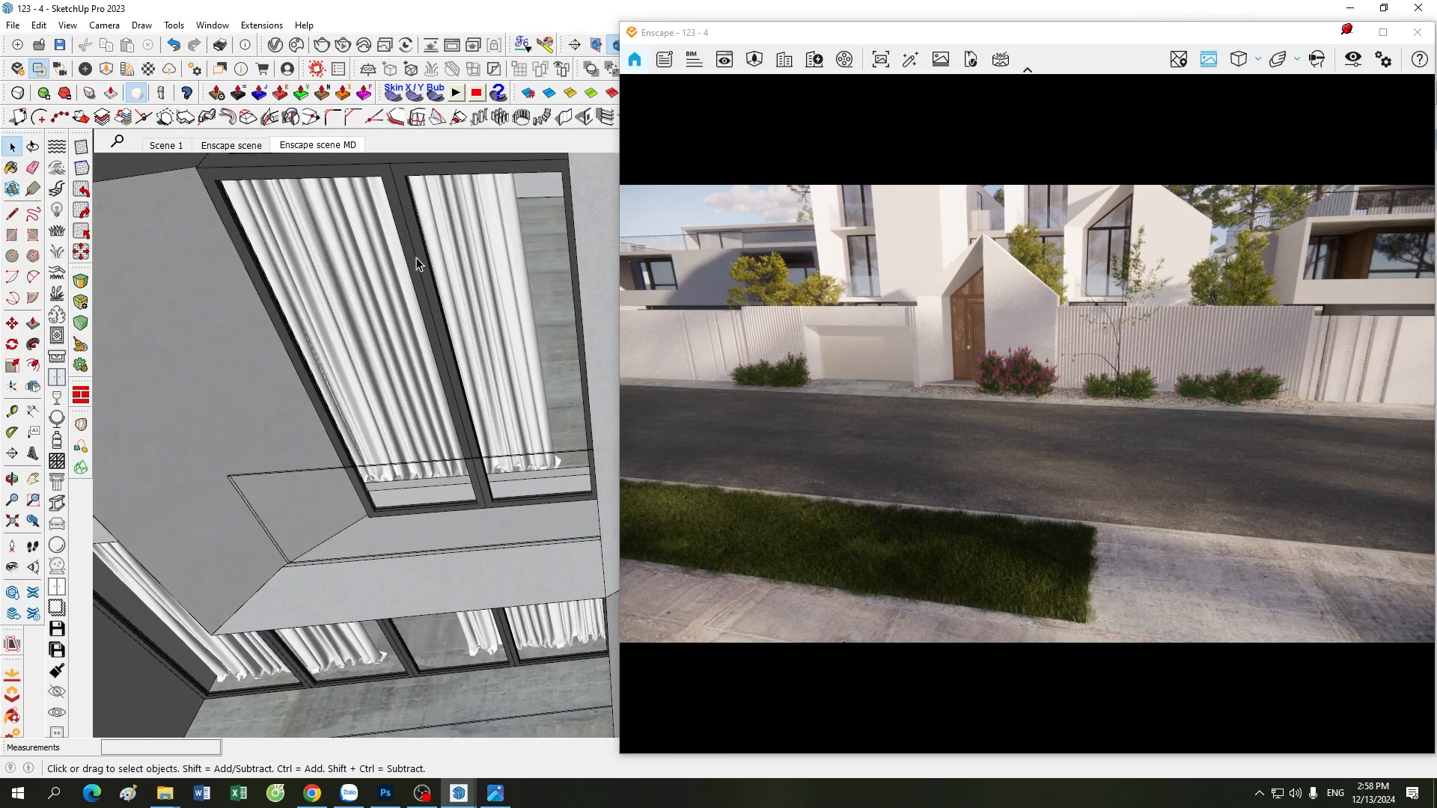
scroll(425, 286, down, 6)
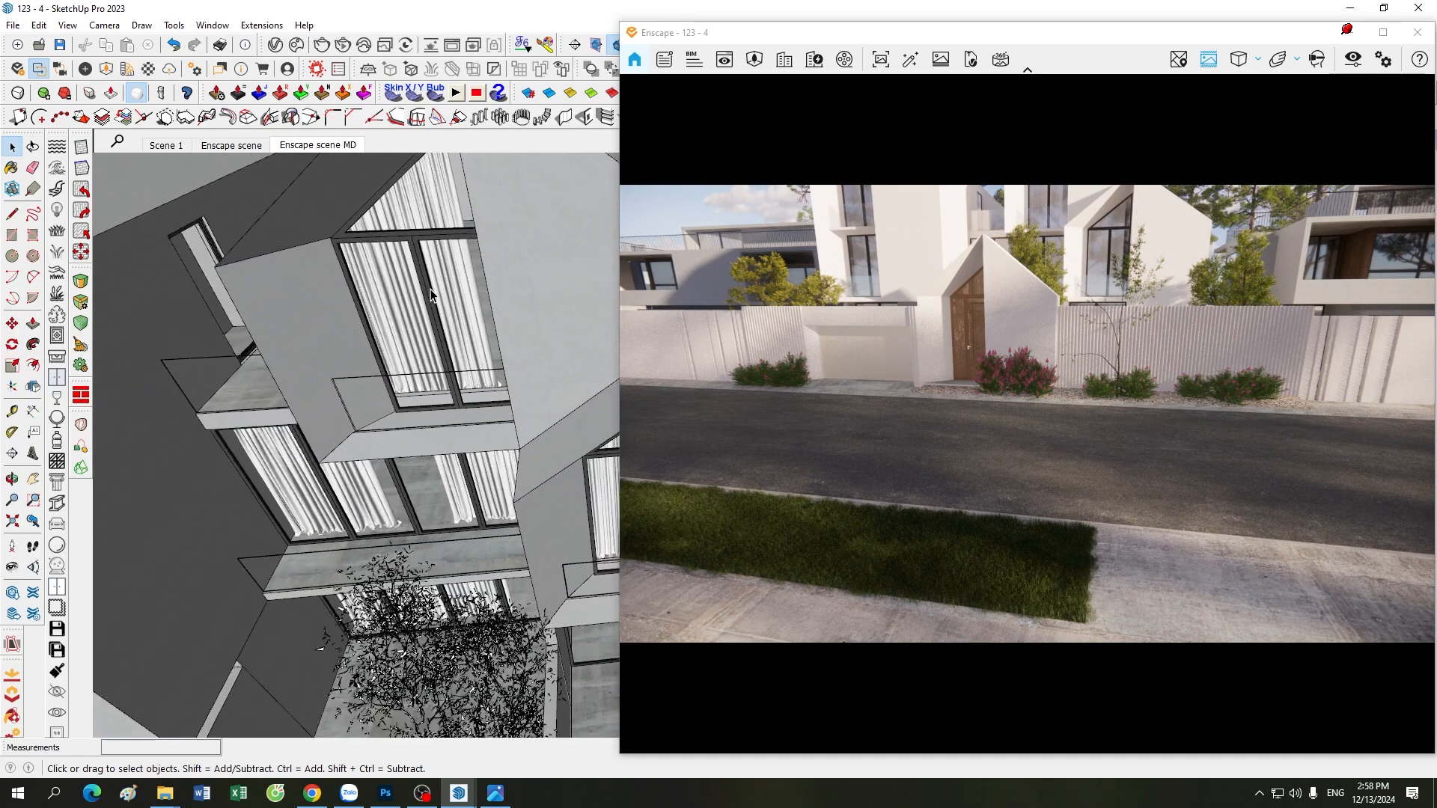
scroll(445, 482, up, 5)
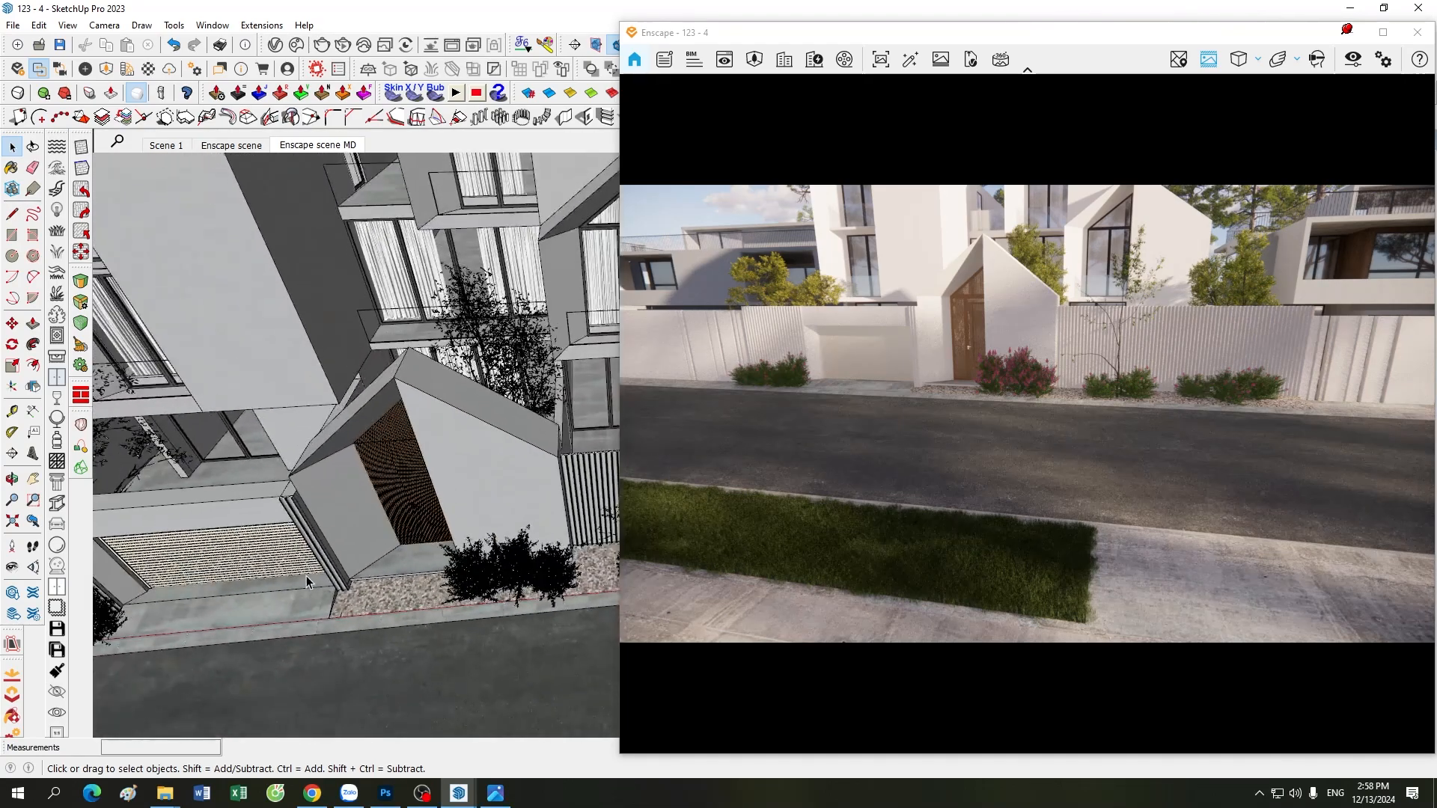
Examine the garage door, entrance gable, other gabled window, slatted fence and road surface in the SketchUp model.
scroll(275, 558, up, 2)
scroll(375, 600, down, 2)
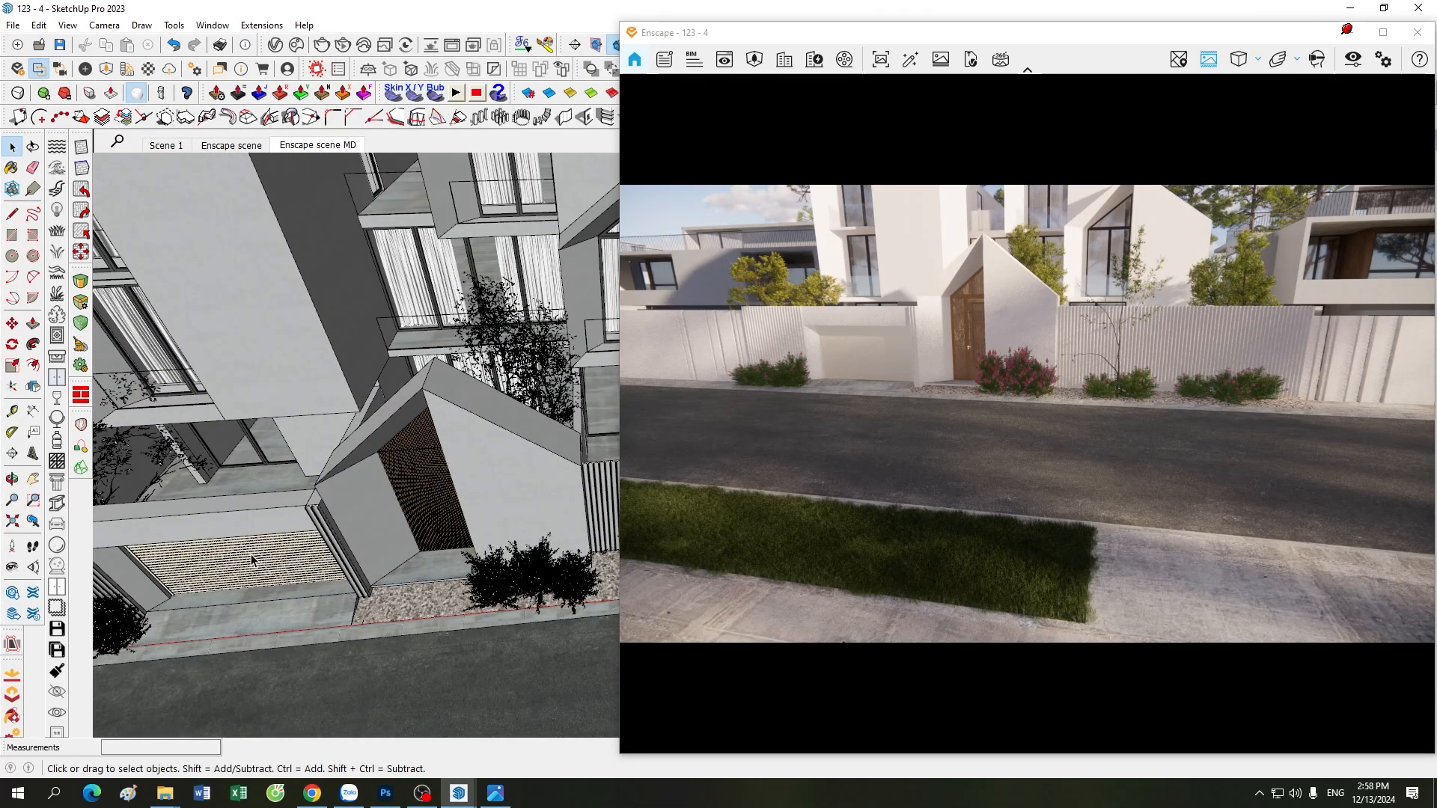
scroll(250, 554, down, 2)
scroll(553, 299, up, 6)
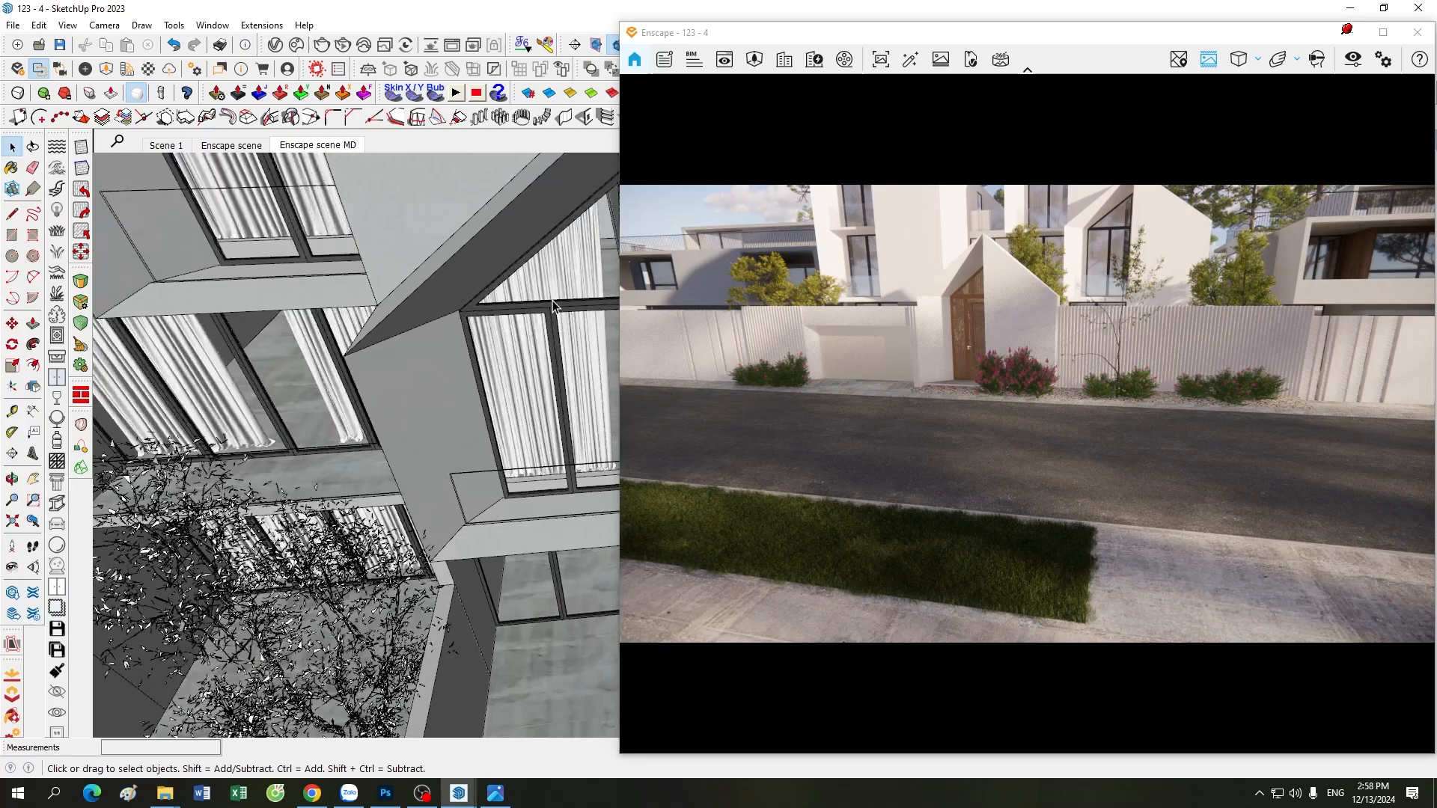
scroll(553, 304, up, 1)
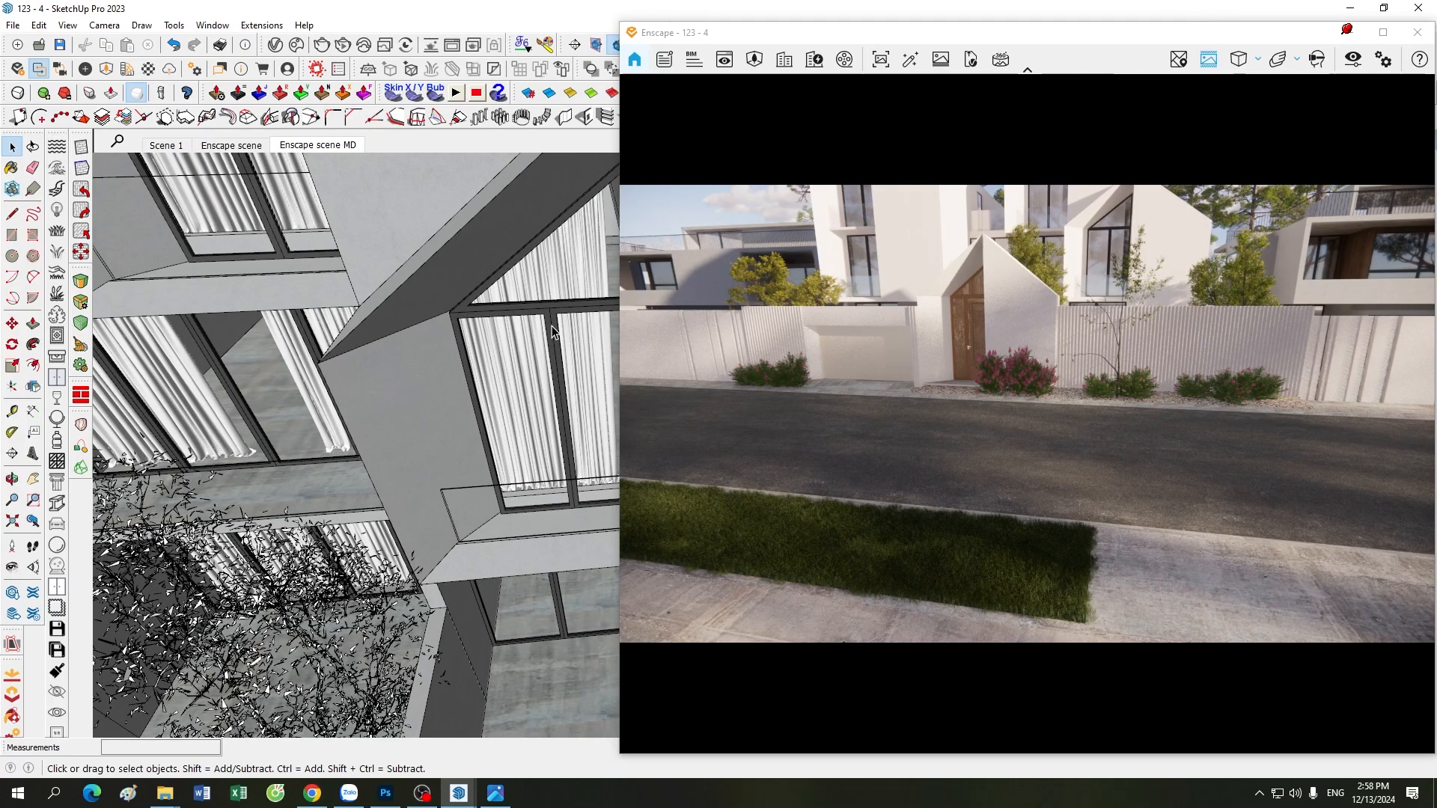
scroll(254, 413, down, 5)
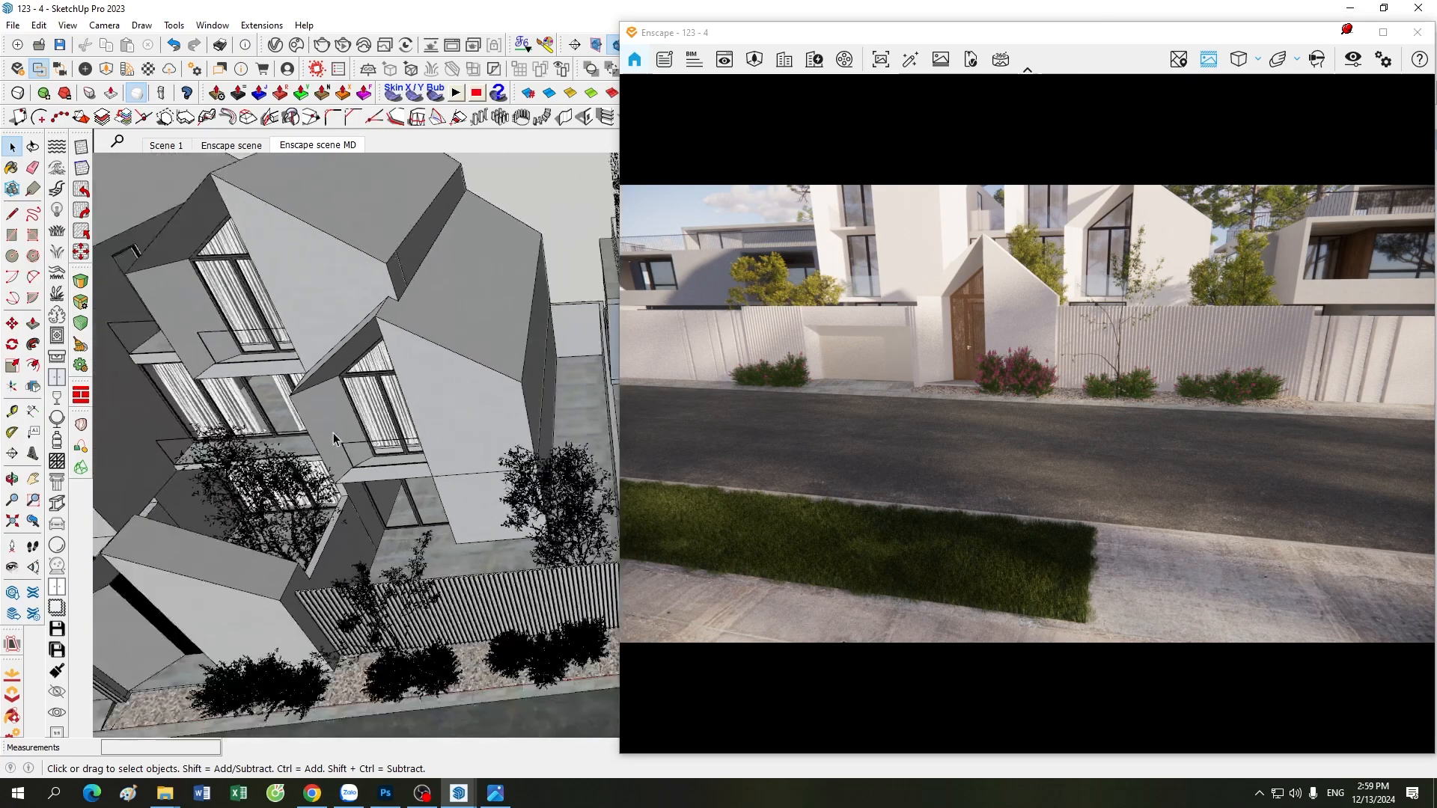
scroll(333, 437, down, 1)
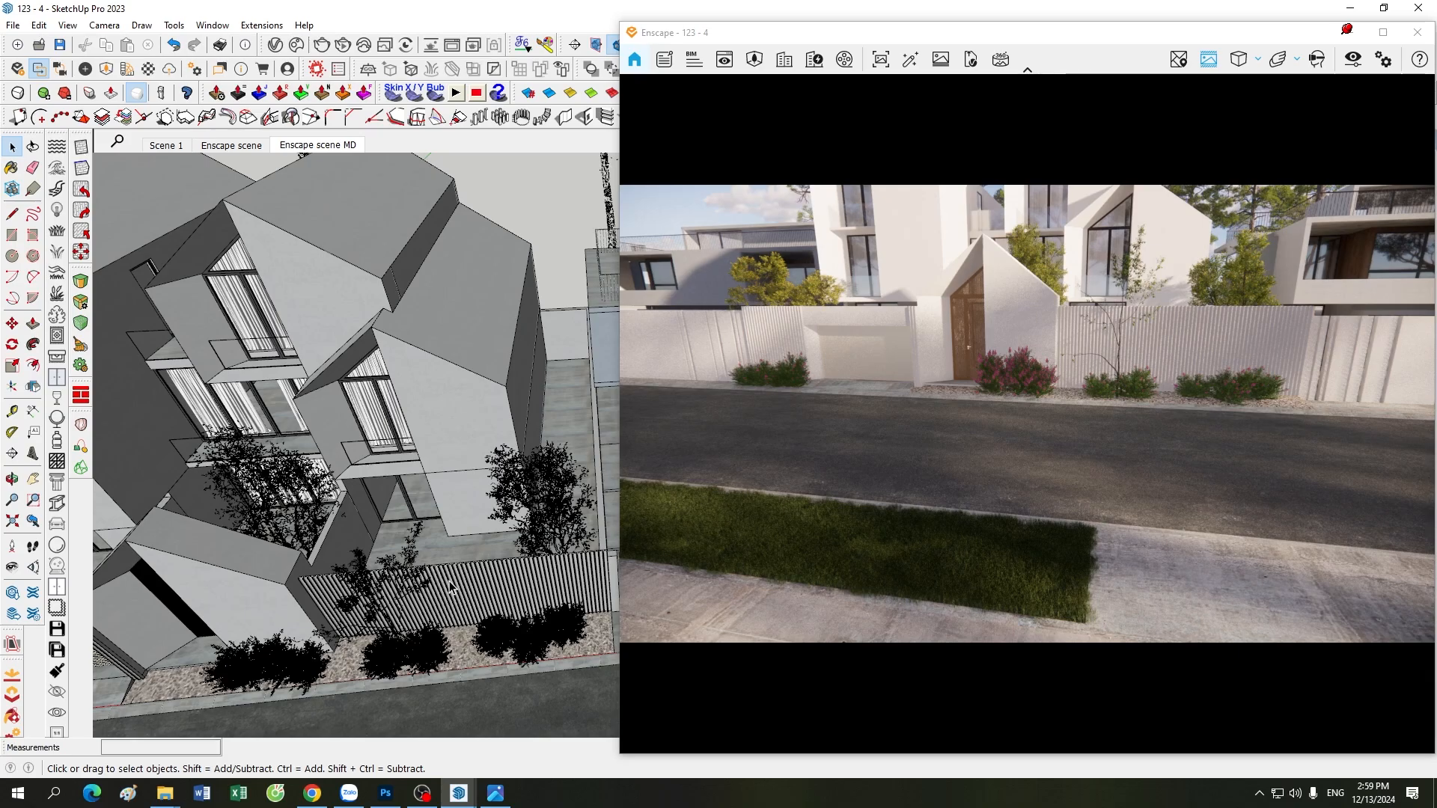
mouse_move(453, 587)
middle_down()
mouse_move(492, 576)
mouse_move(341, 658)
mouse_move(340, 582)
middle_up()
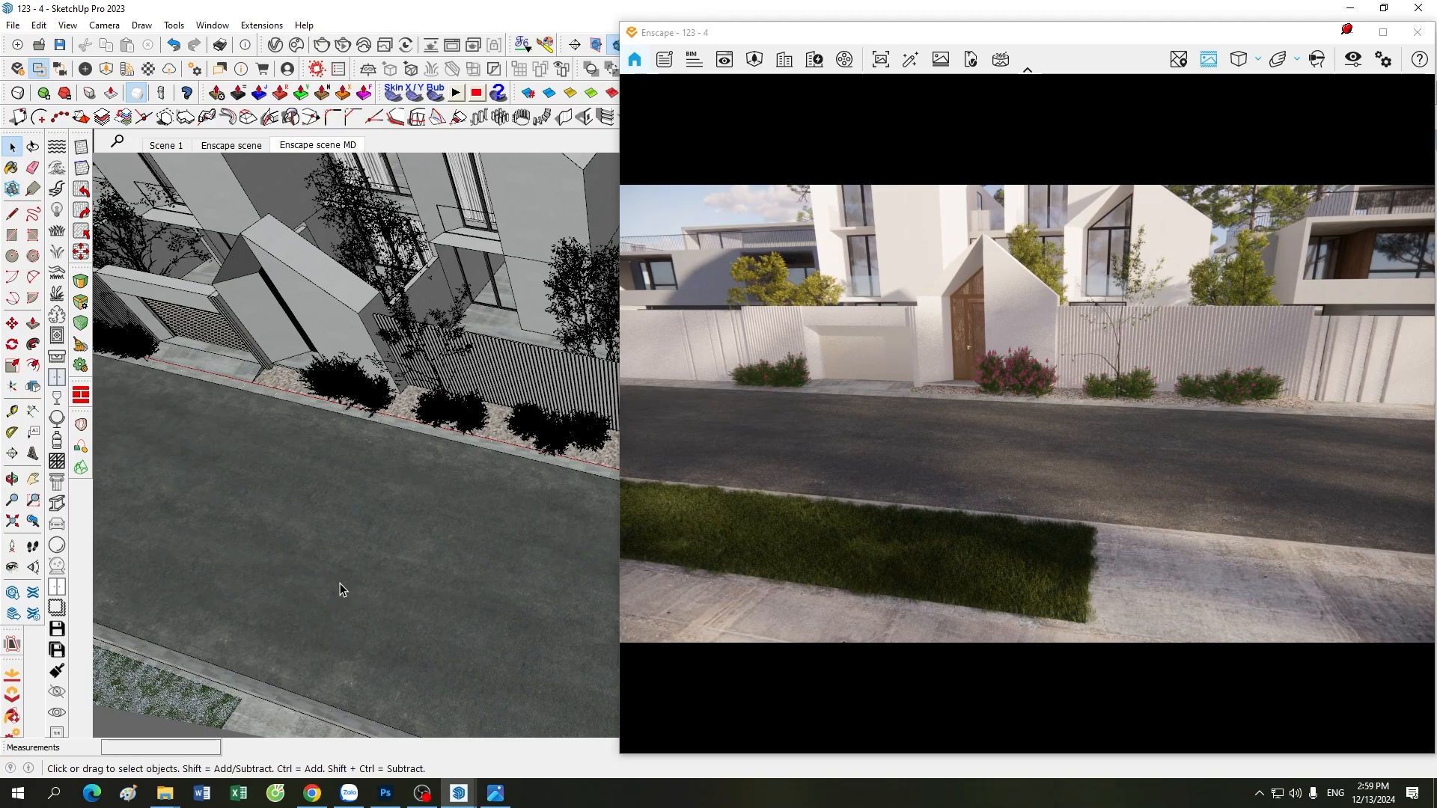
scroll(339, 582, down, 5)
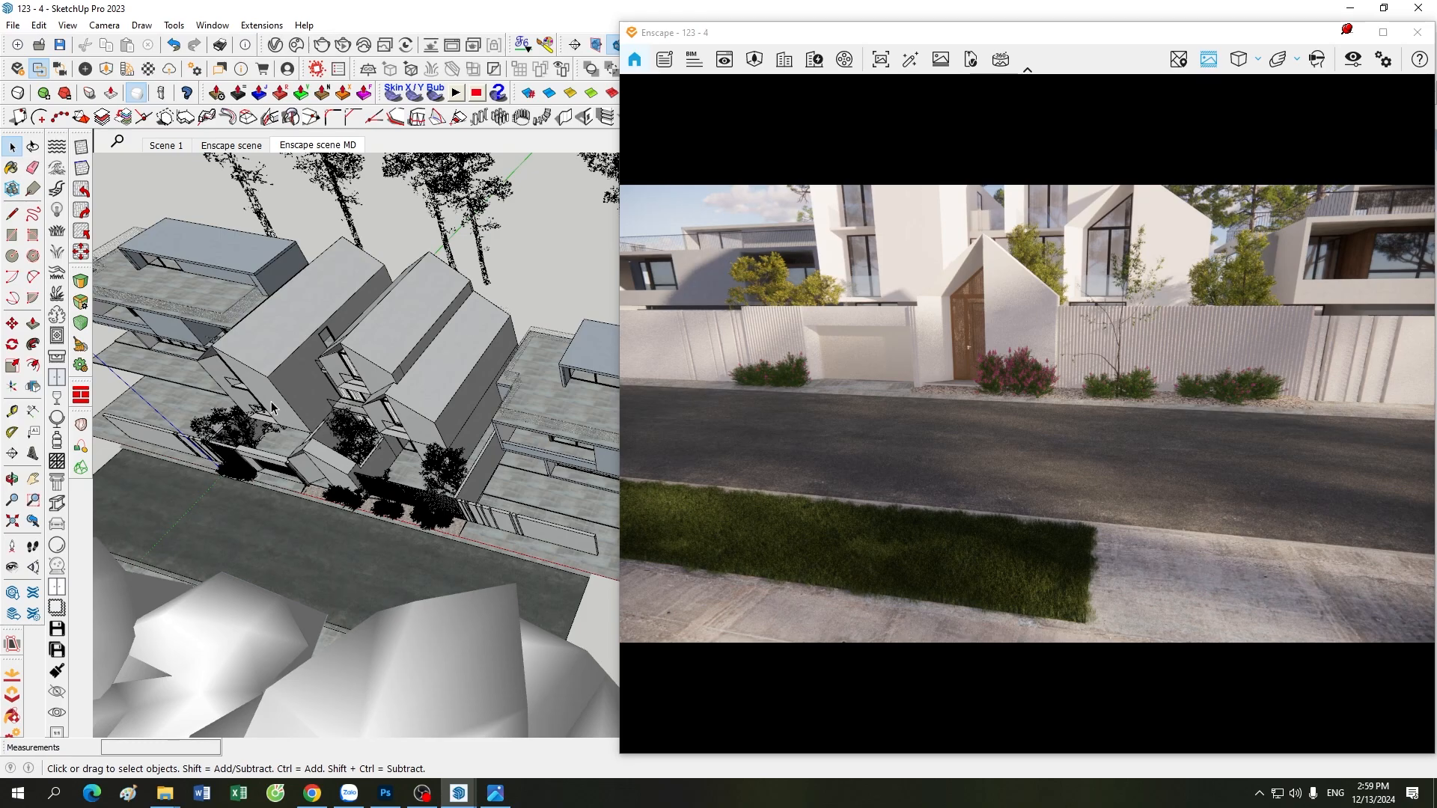
scroll(271, 407, up, 8)
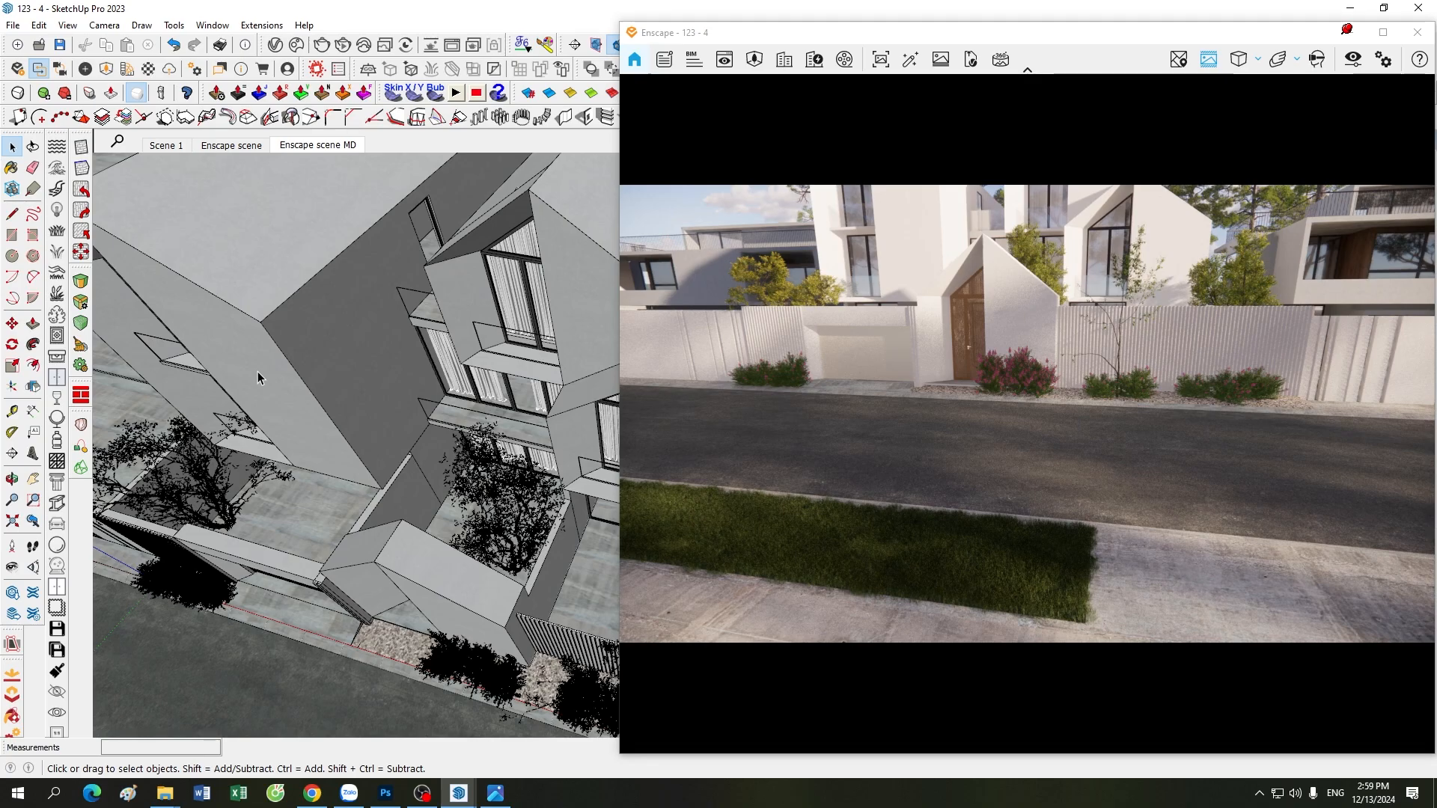
Examine the entrance gable, wooden front door, garage frontage and the balconies behind them in the SketchUp model.
scroll(245, 375, up, 3)
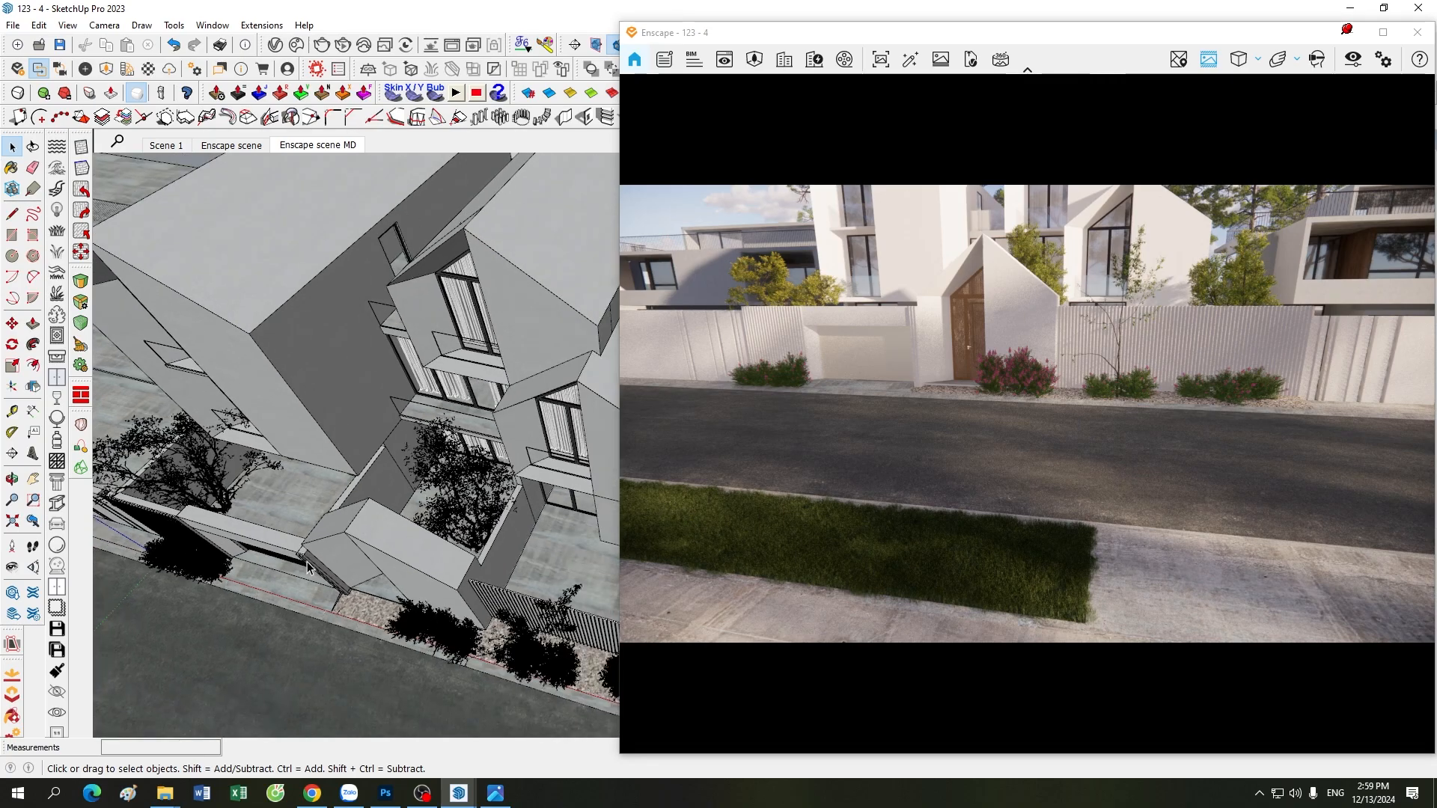
scroll(357, 541, up, 3)
middle_drag(446, 575, 442, 486)
scroll(307, 661, up, 3)
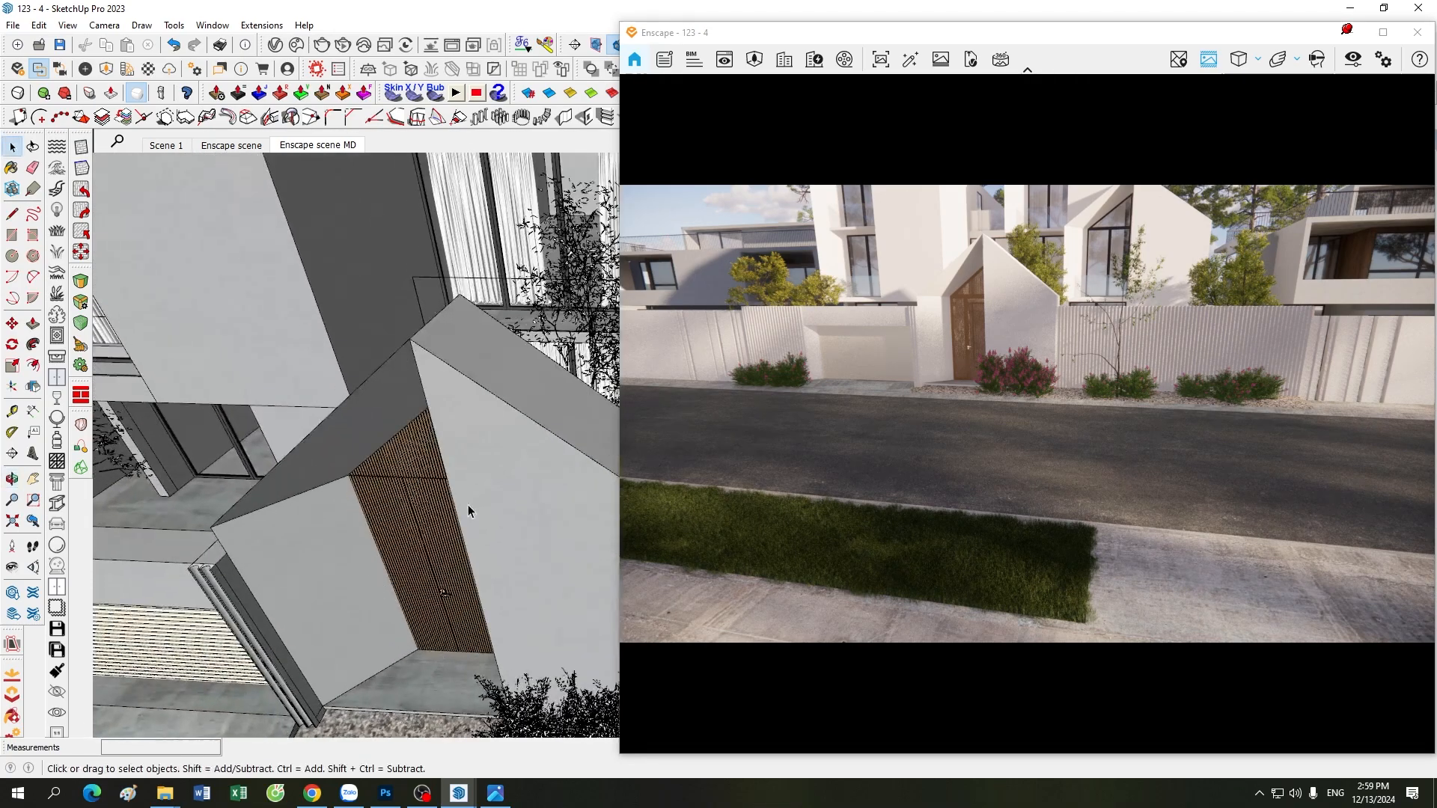
scroll(468, 505, down, 3)
middle_drag(268, 567, 267, 582)
scroll(430, 366, up, 2)
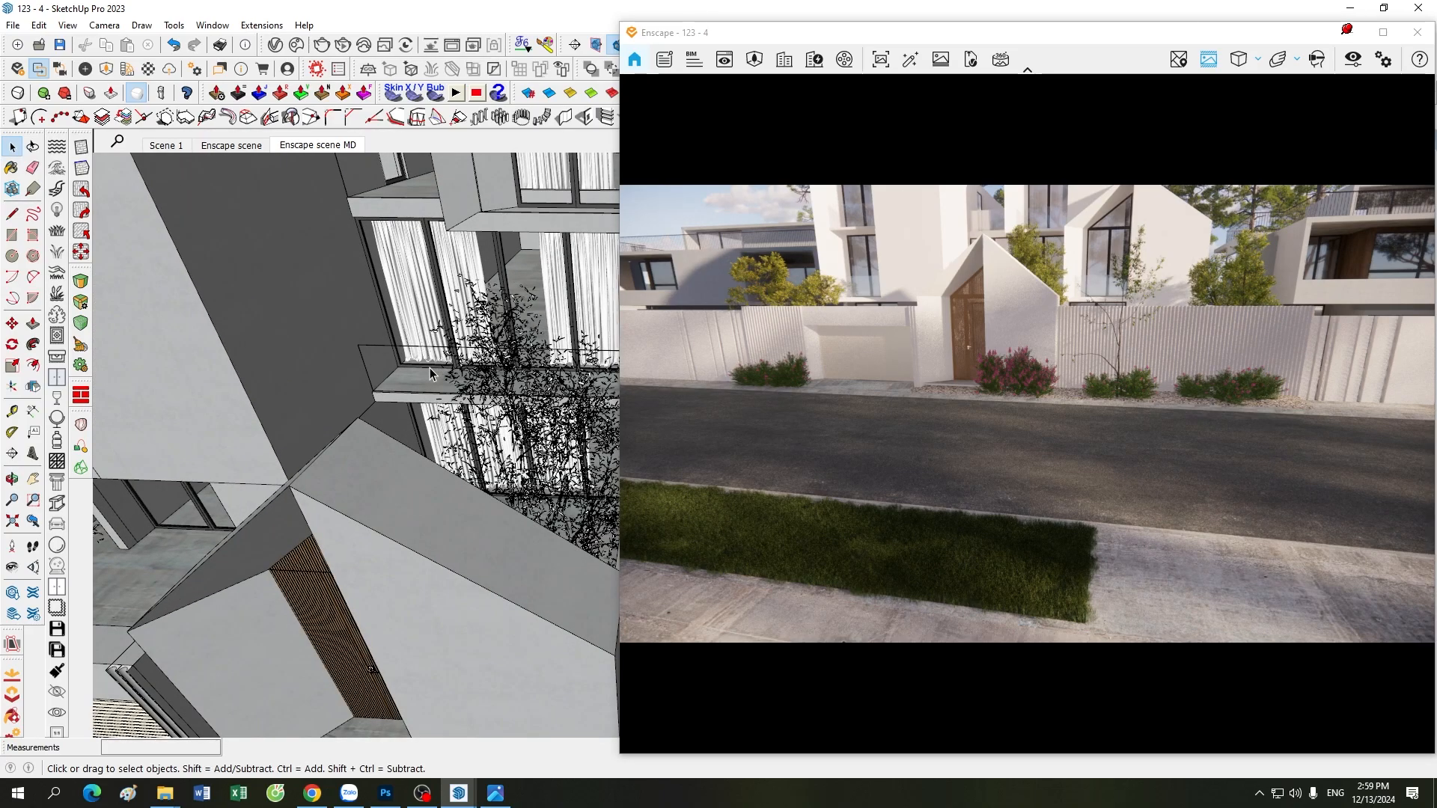
scroll(429, 367, down, 3)
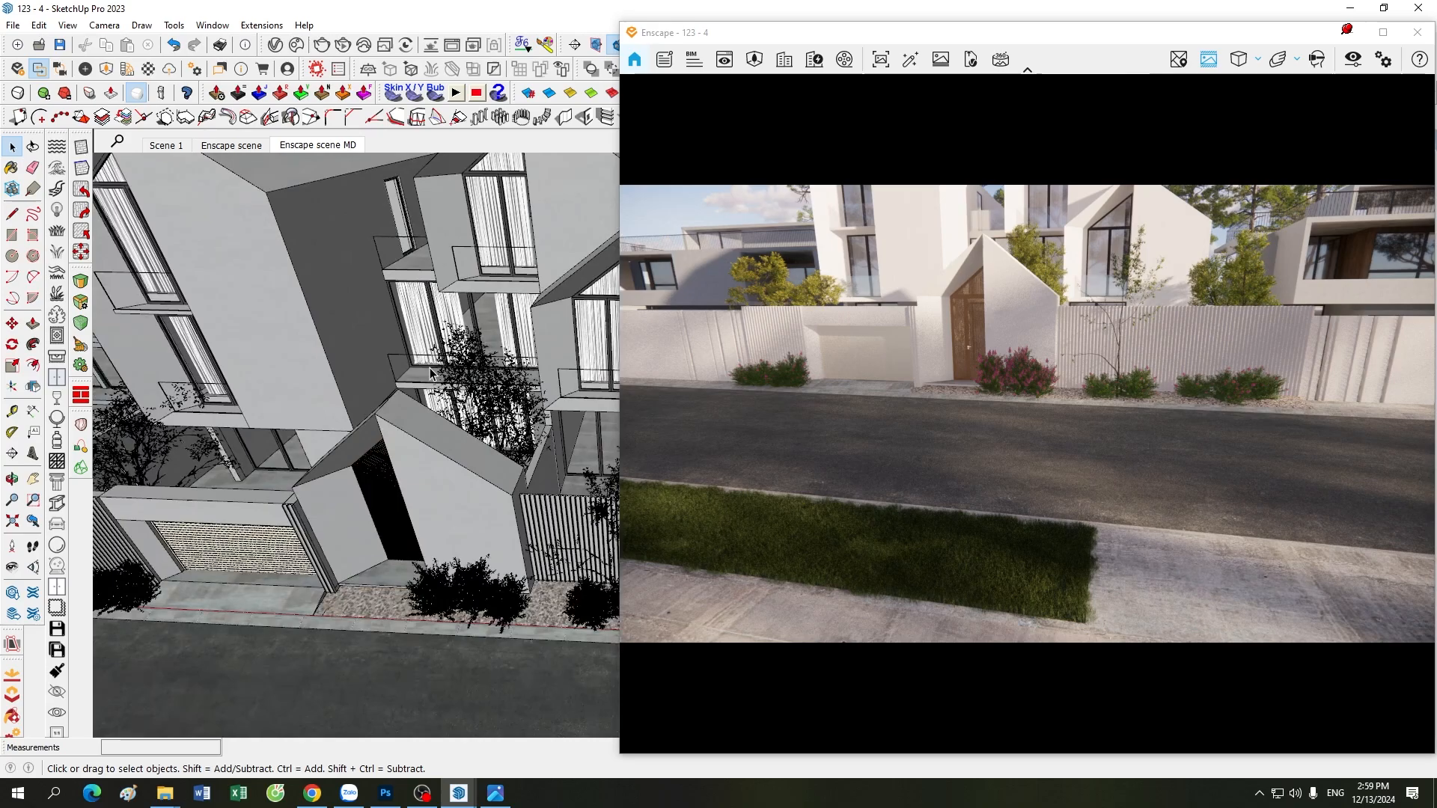
Restore the Enscape scene MD view and reset the Scene Mac dinh visual preset to its default settings.
click(346, 145)
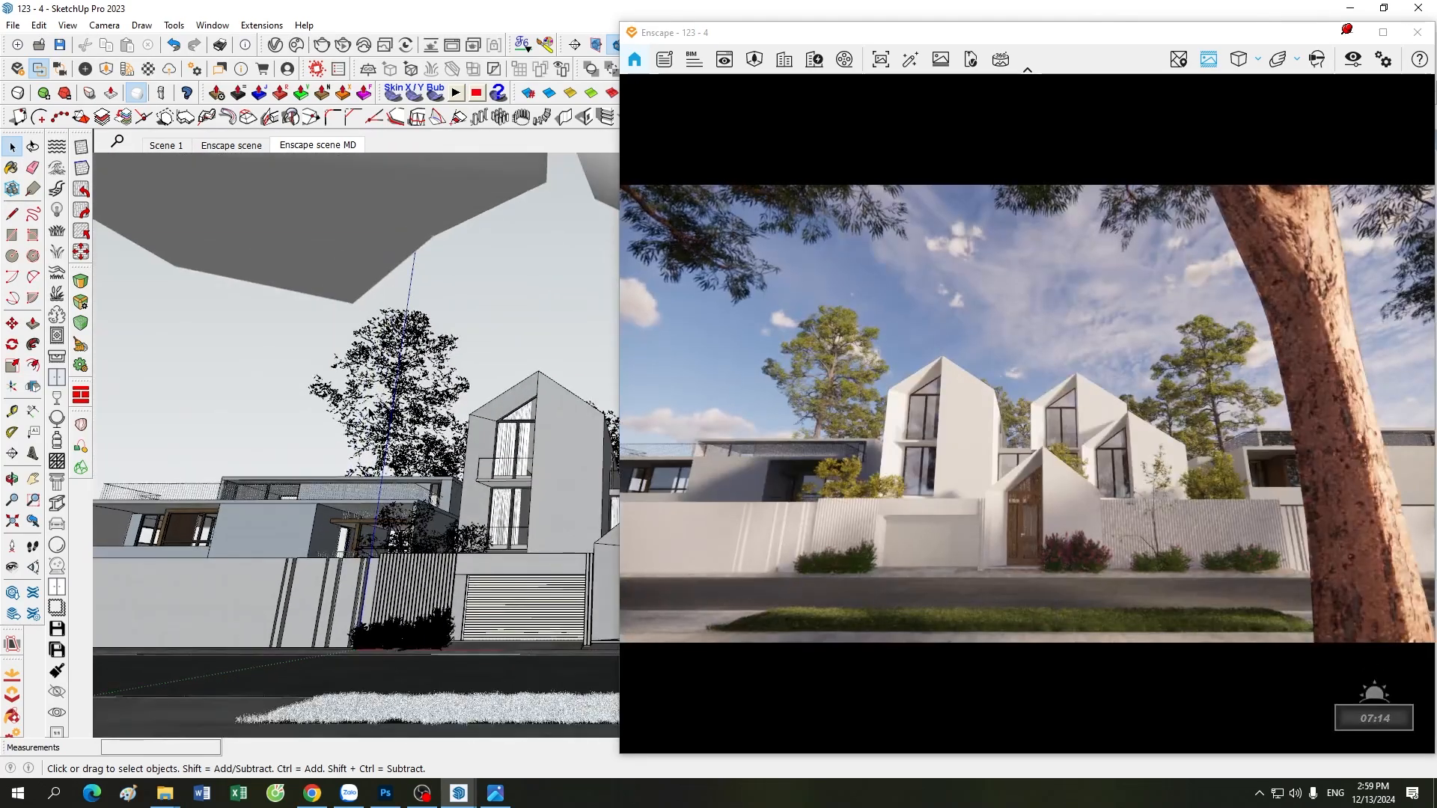
click(1353, 60)
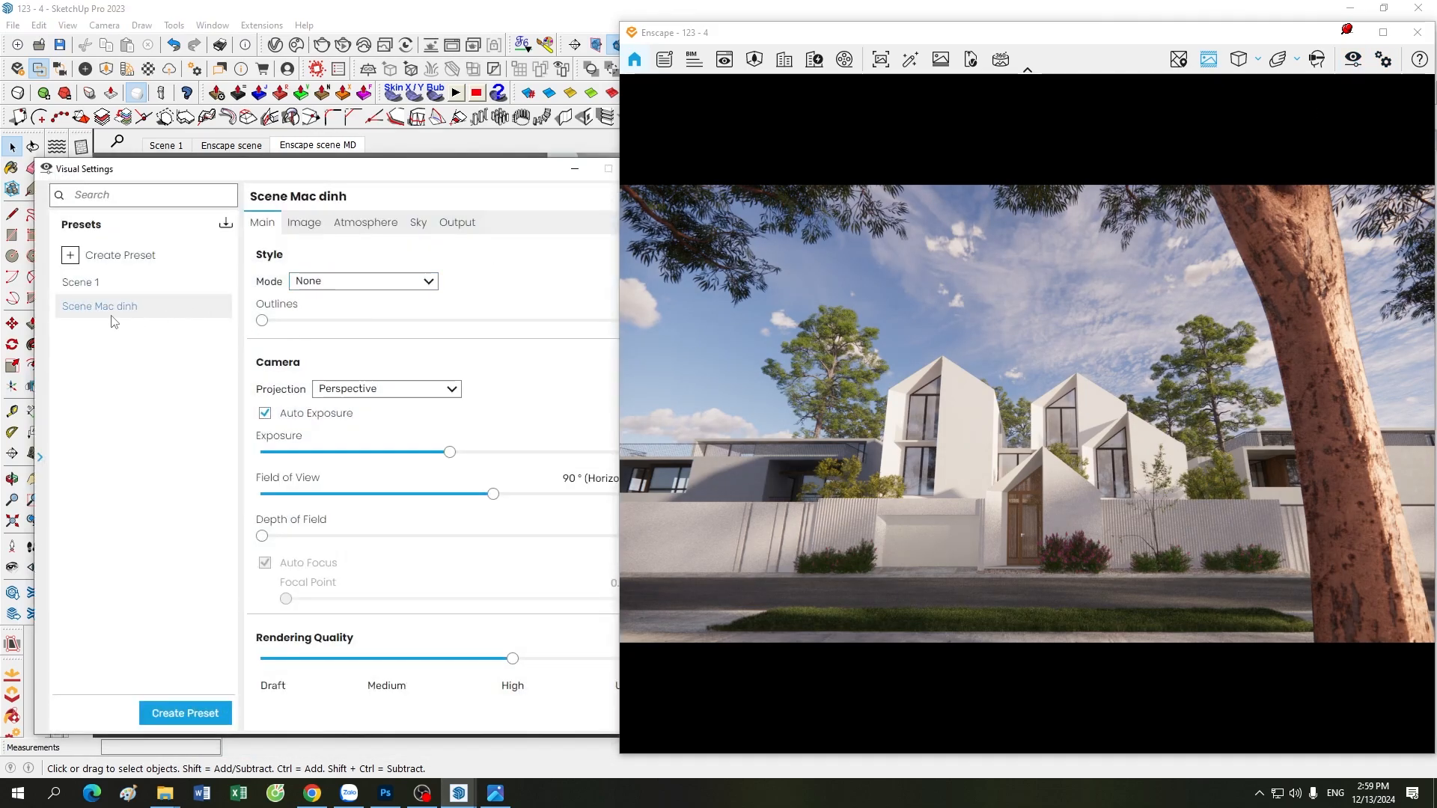
click(219, 307)
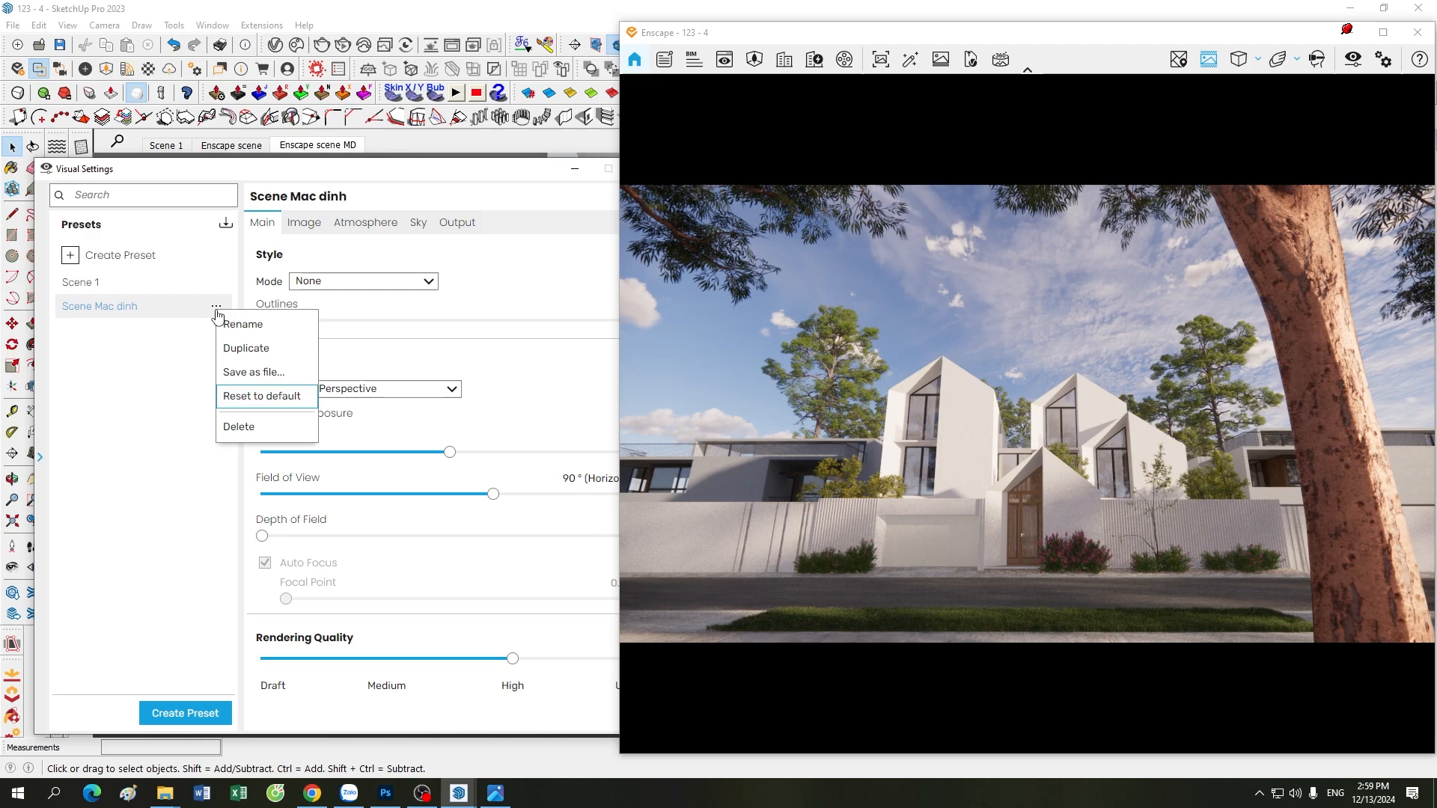
click(247, 397)
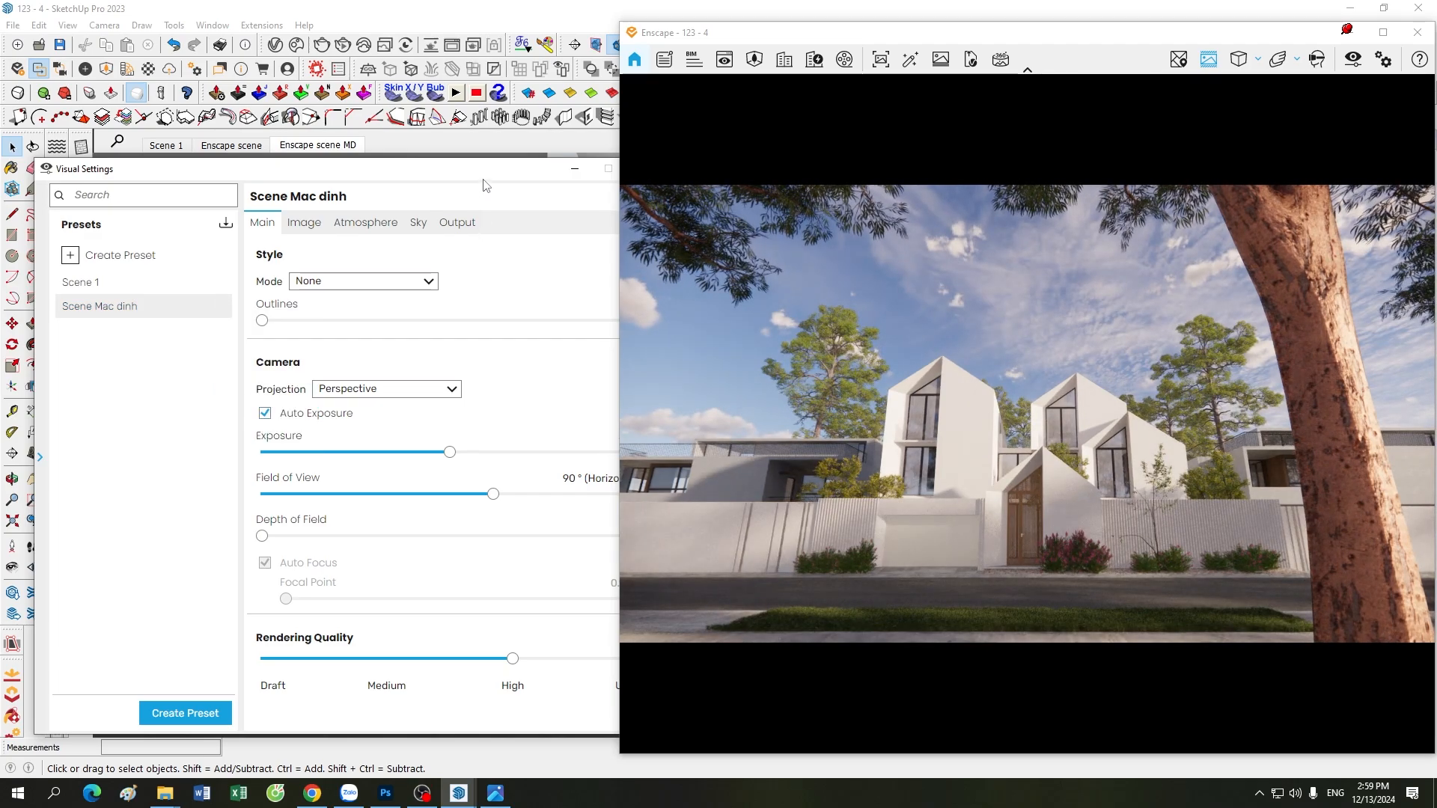
Collapse the preset list and arrange the Visual Settings and Enscape render windows side by side.
drag(484, 185, 422, 228)
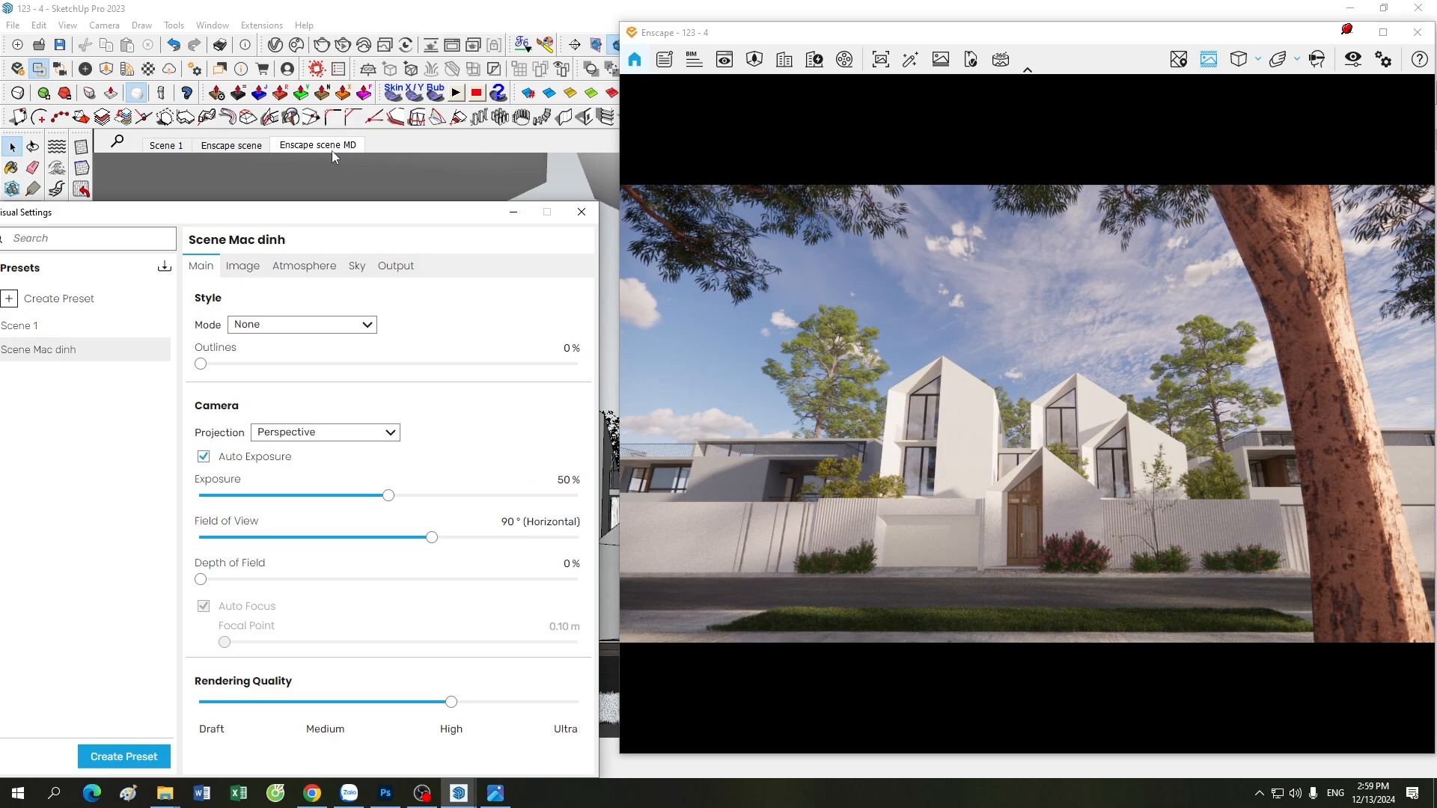
drag(363, 221, 419, 170)
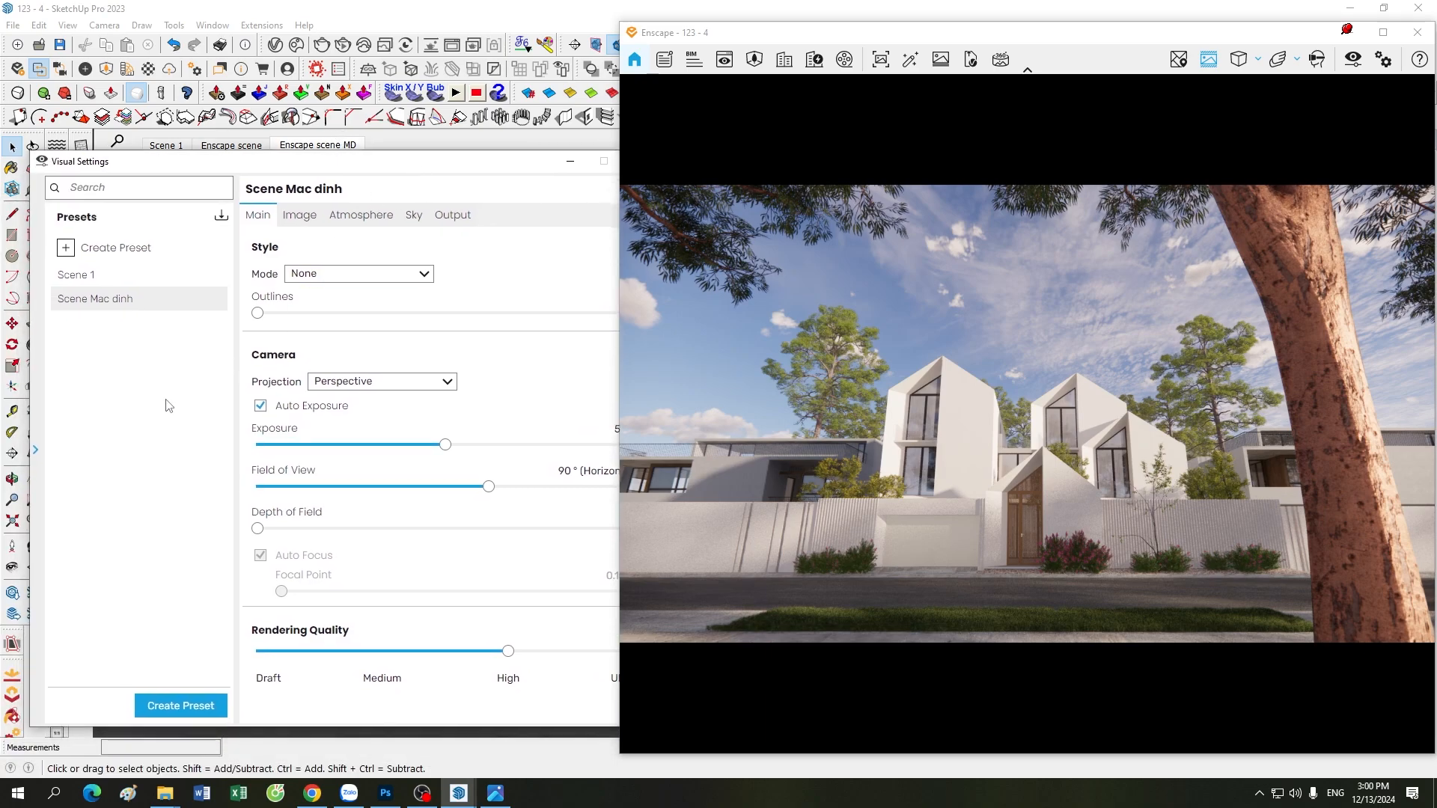
click(35, 453)
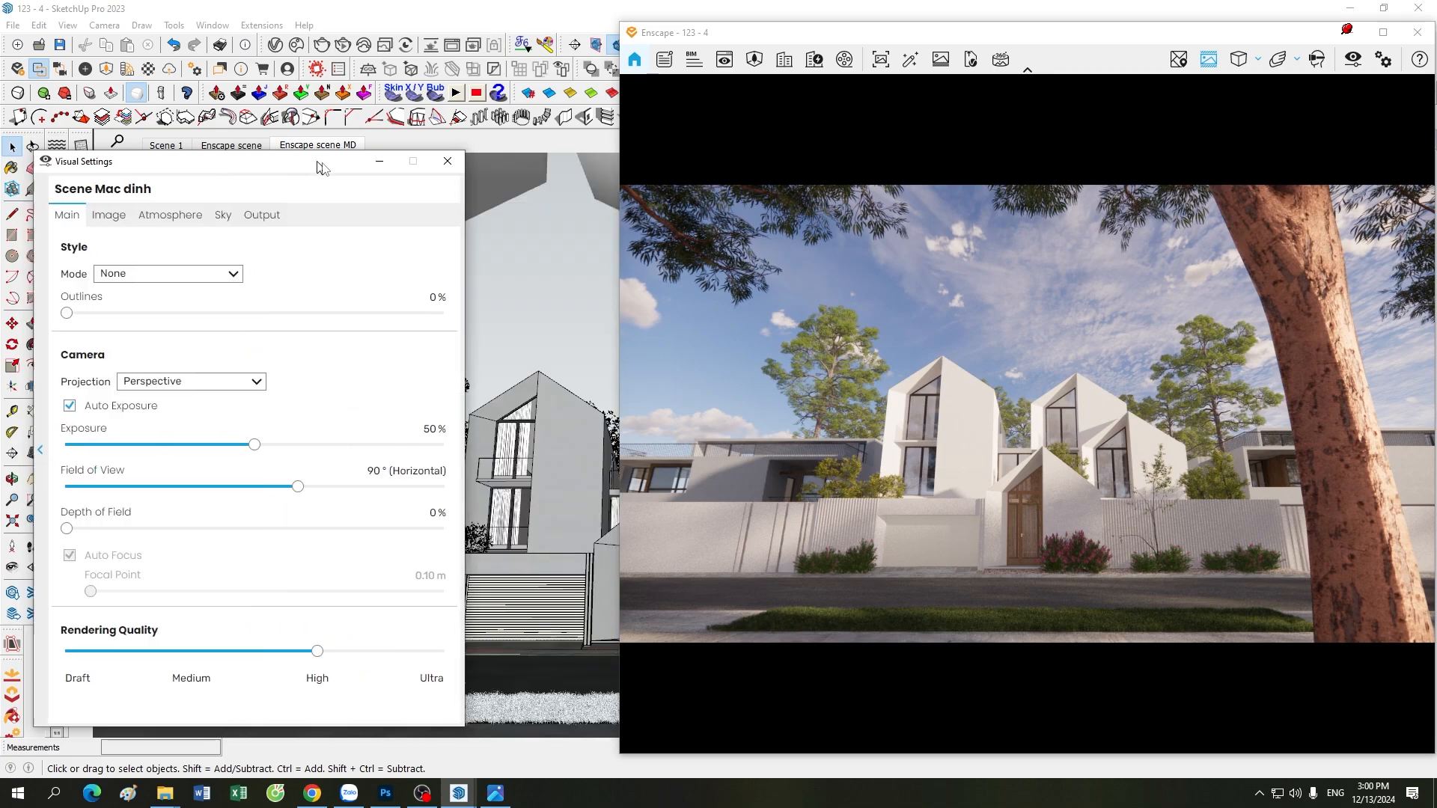
drag(315, 167, 417, 173)
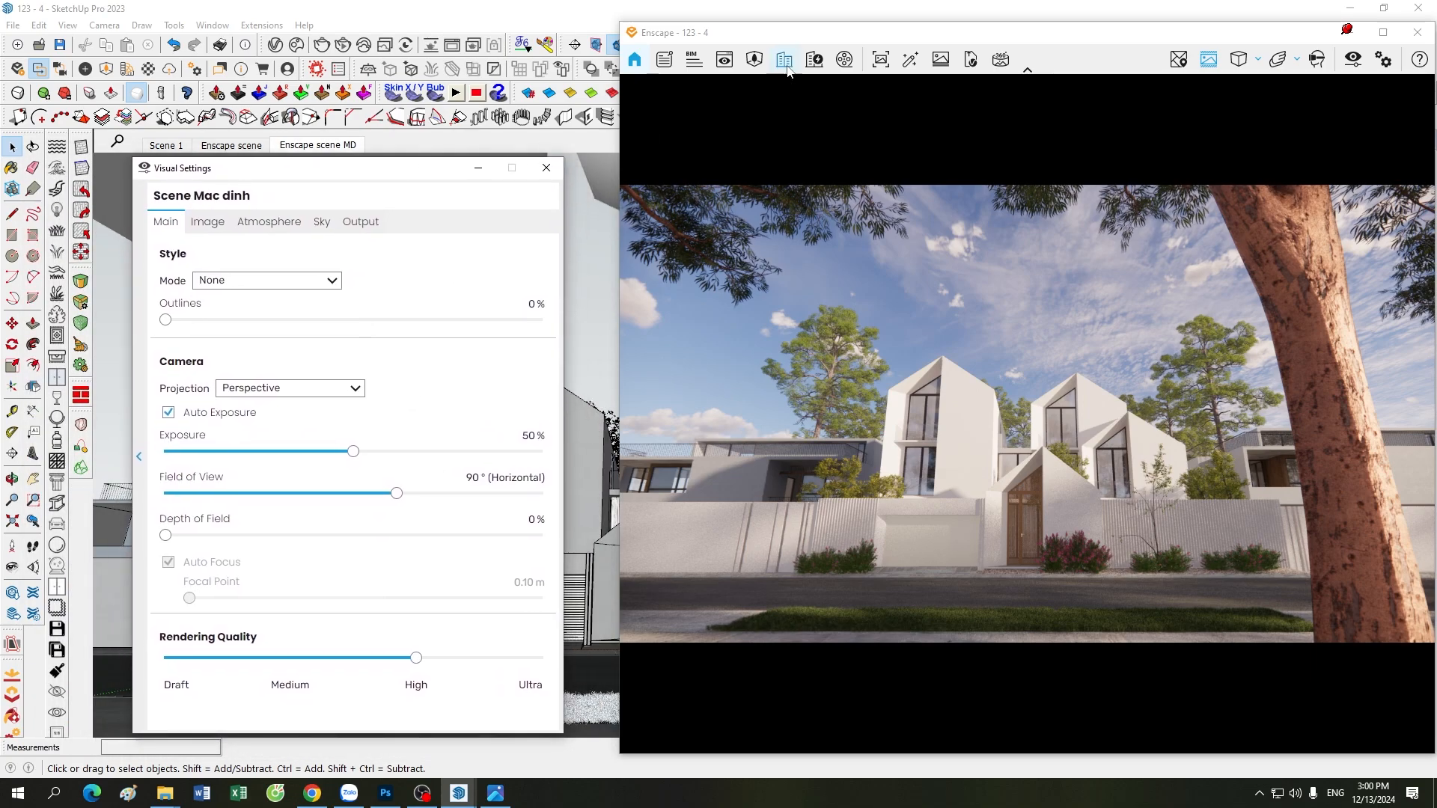
drag(781, 38, 725, 20)
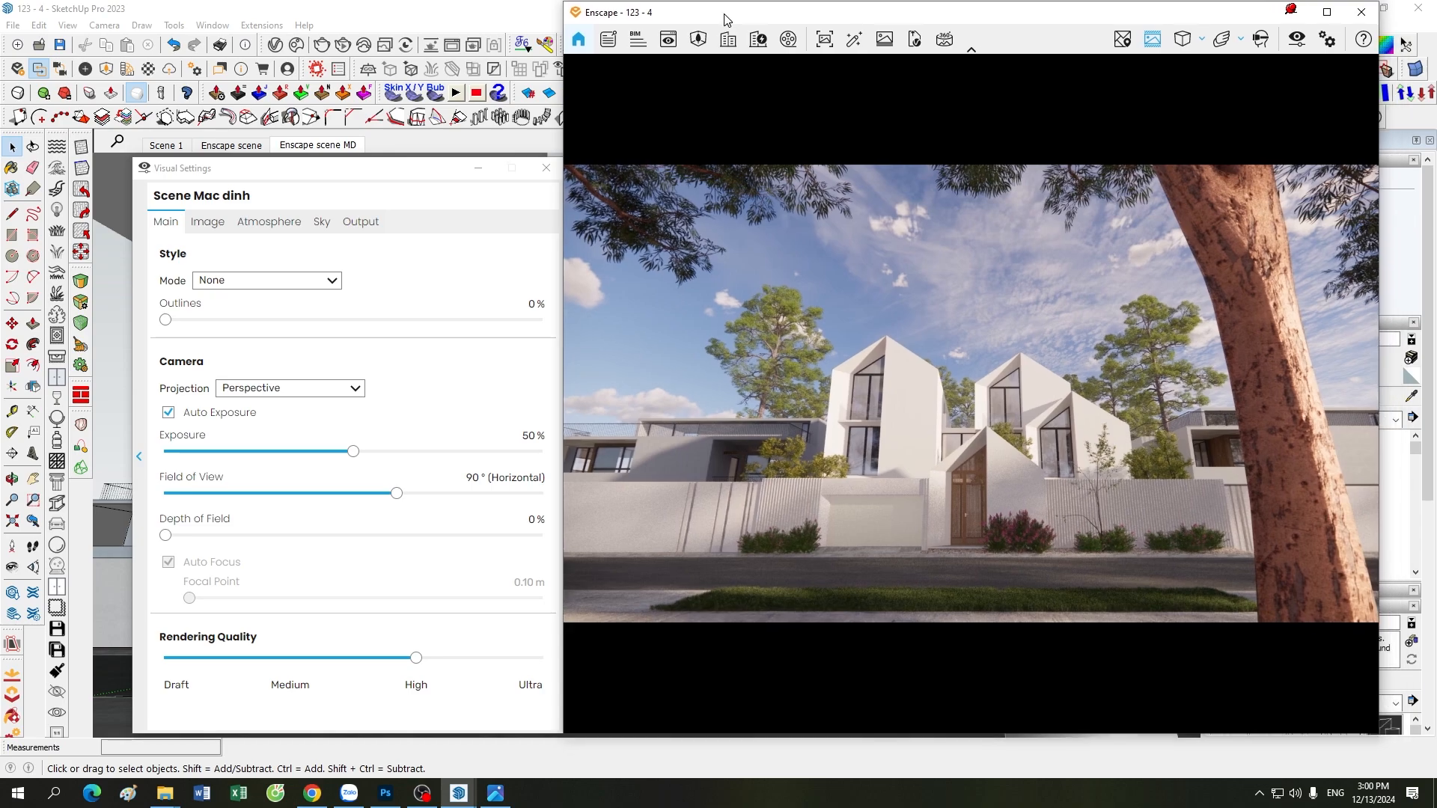
drag(381, 184, 371, 194)
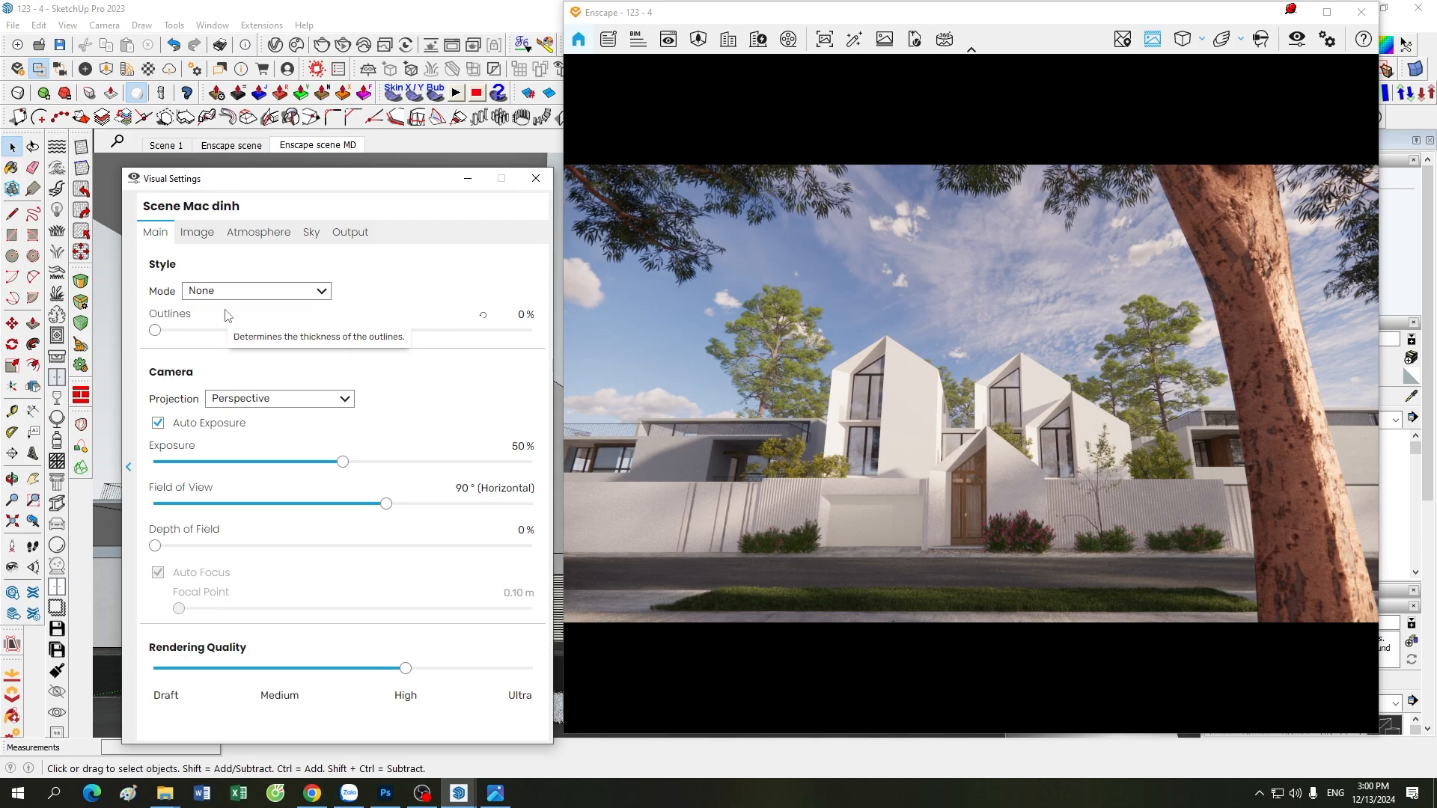
Set the outlines to 1% and the camera projection to Two-Point in the Scene Mac dinh preset.
click(537, 316)
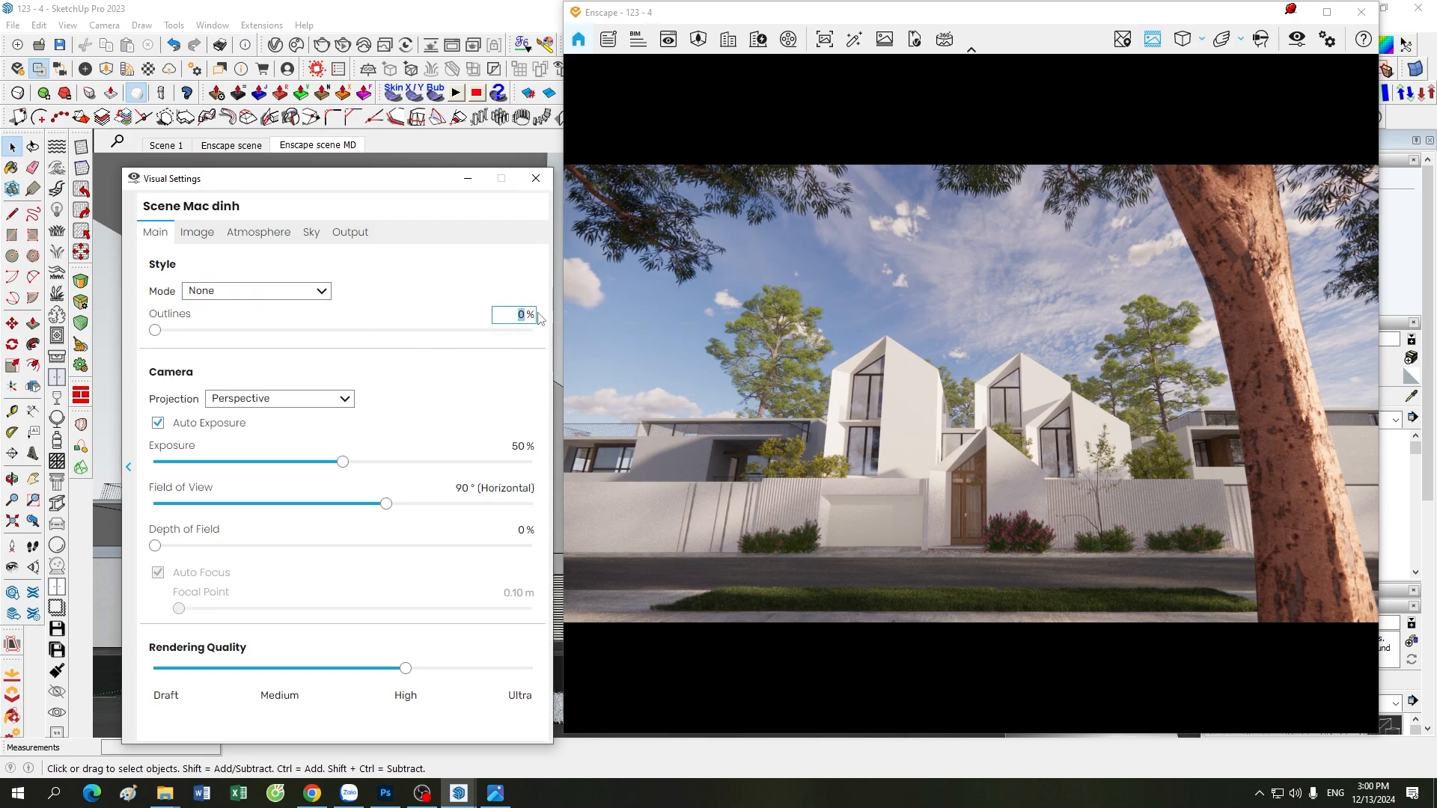
text(1)
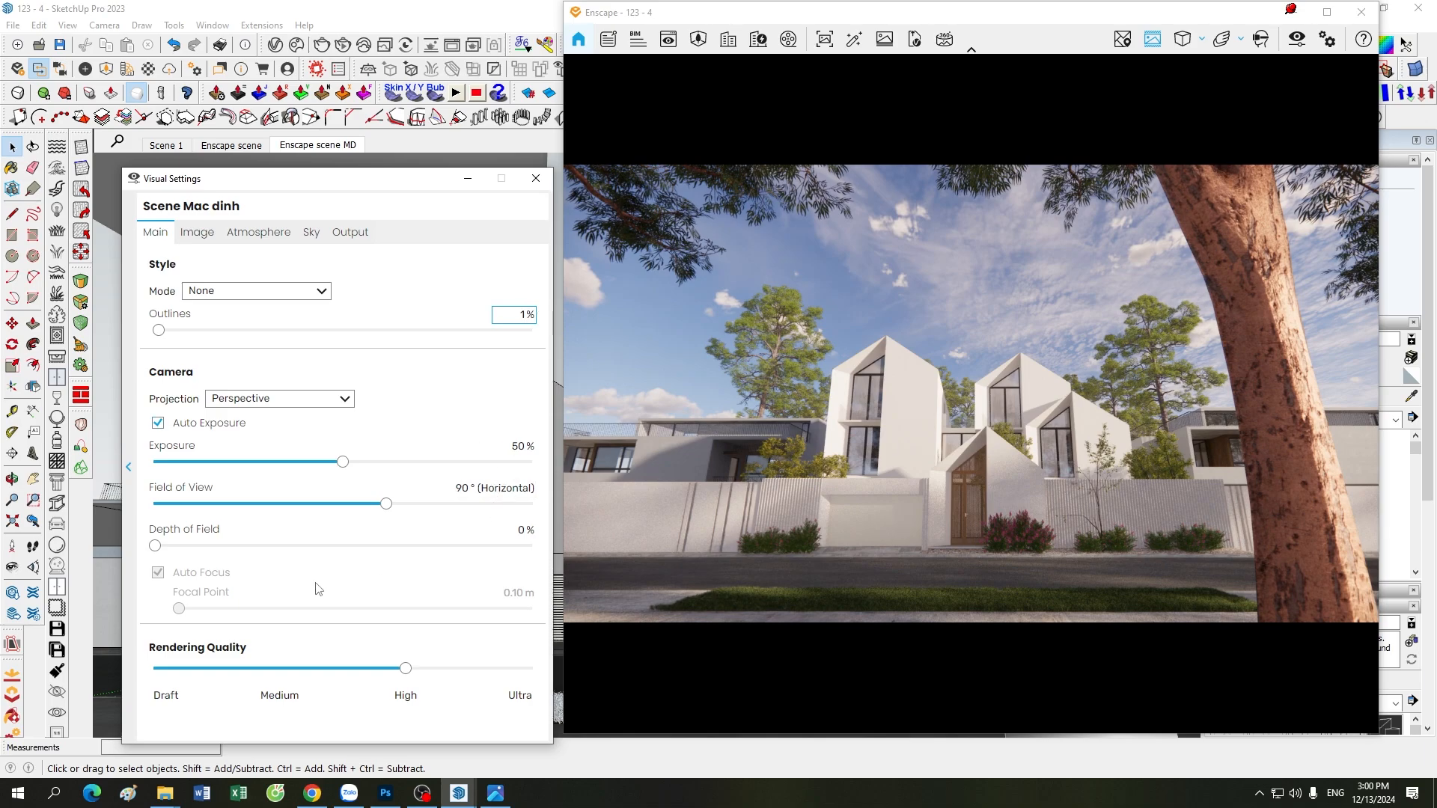
click(325, 399)
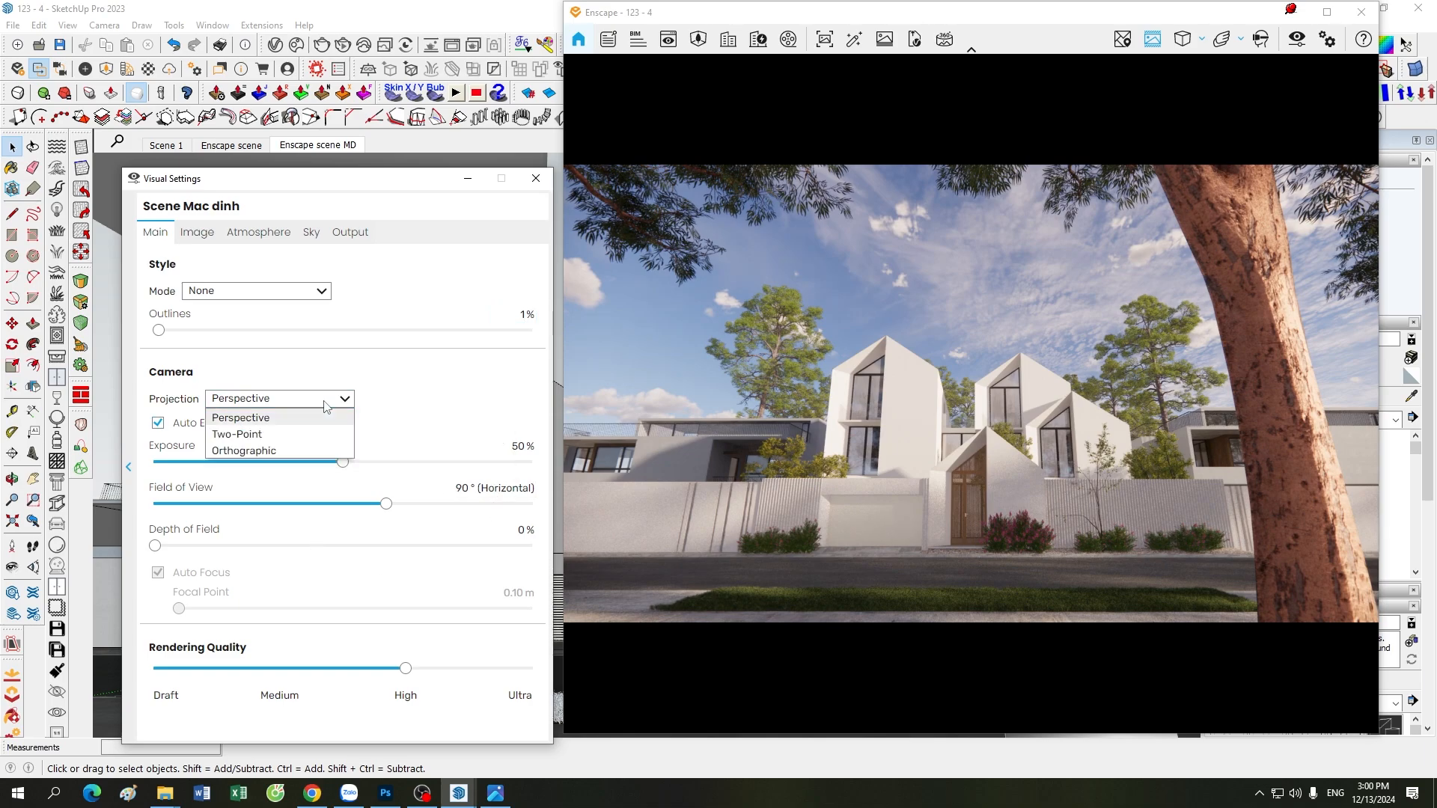
click(306, 434)
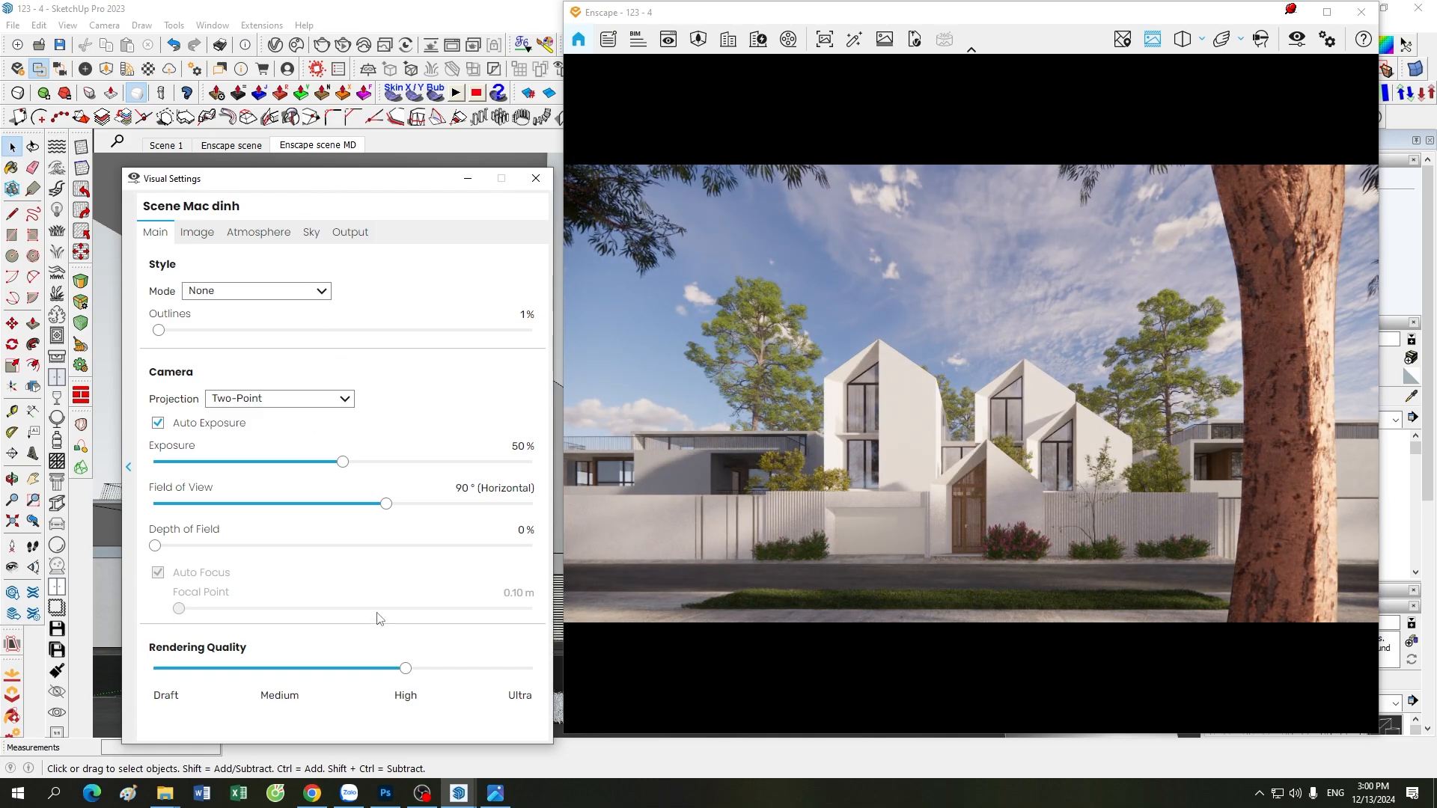
Raise the rendering quality to Ultra and set the horizontal field of view to 53°.
drag(449, 668, 530, 668)
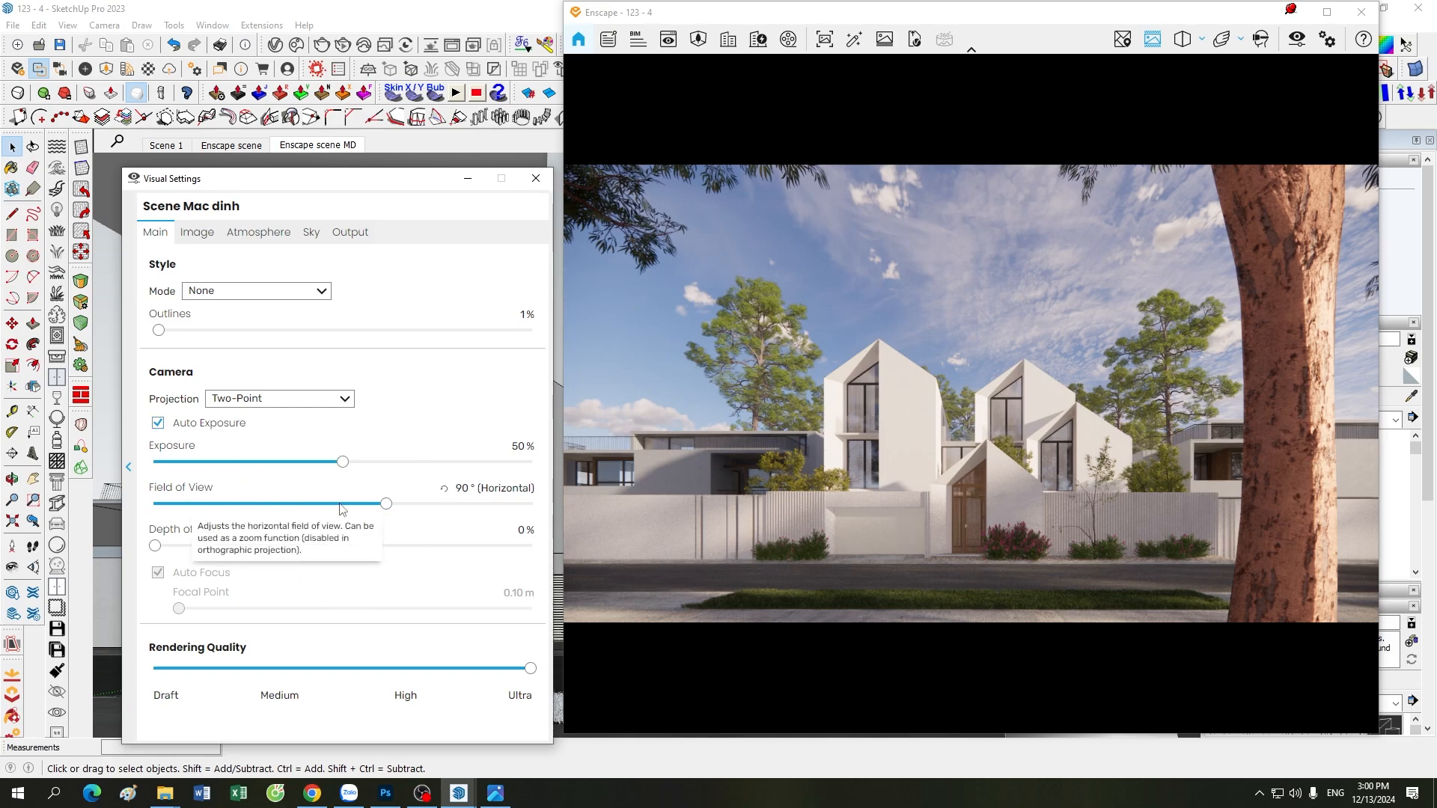
double_click(460, 487)
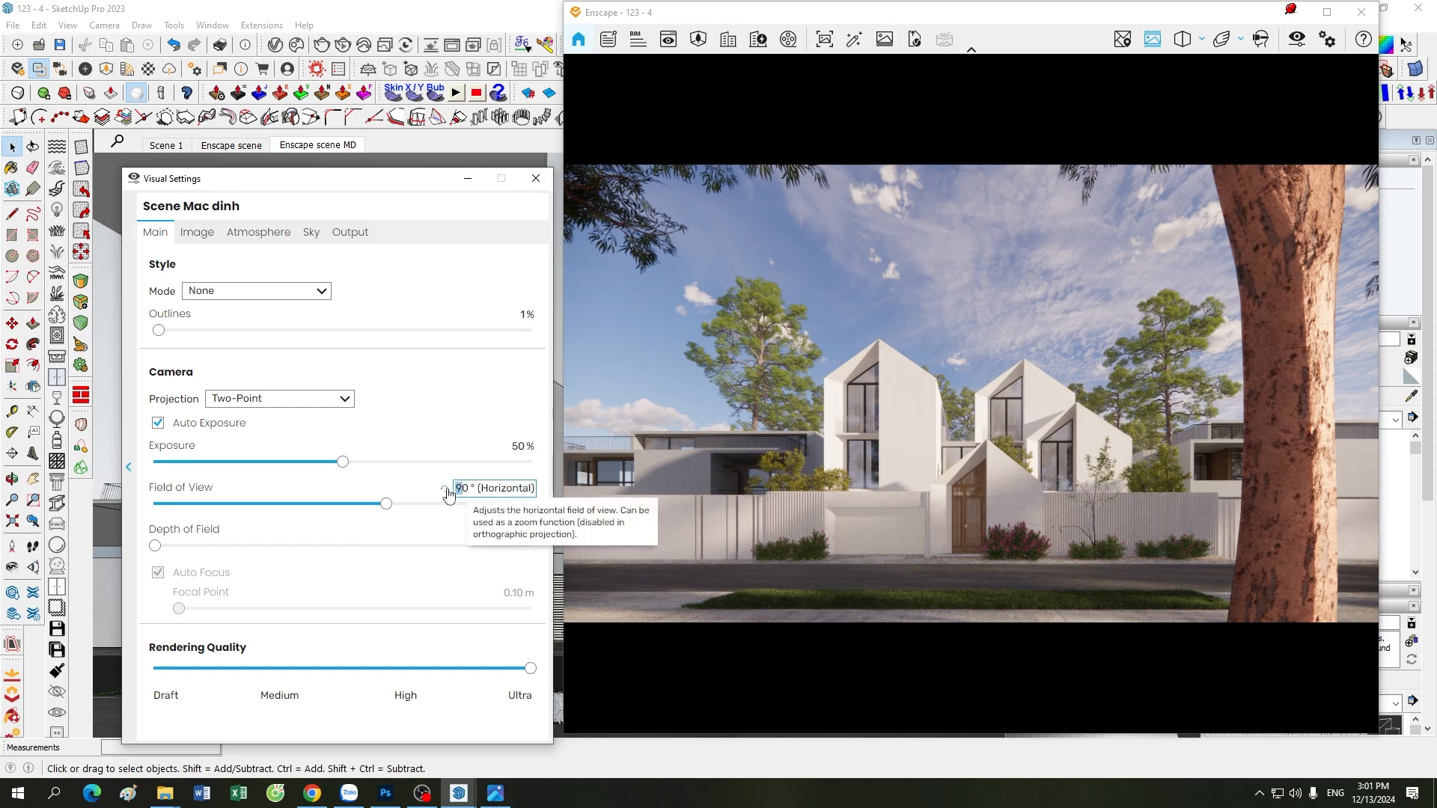
text(50)
key(Return)
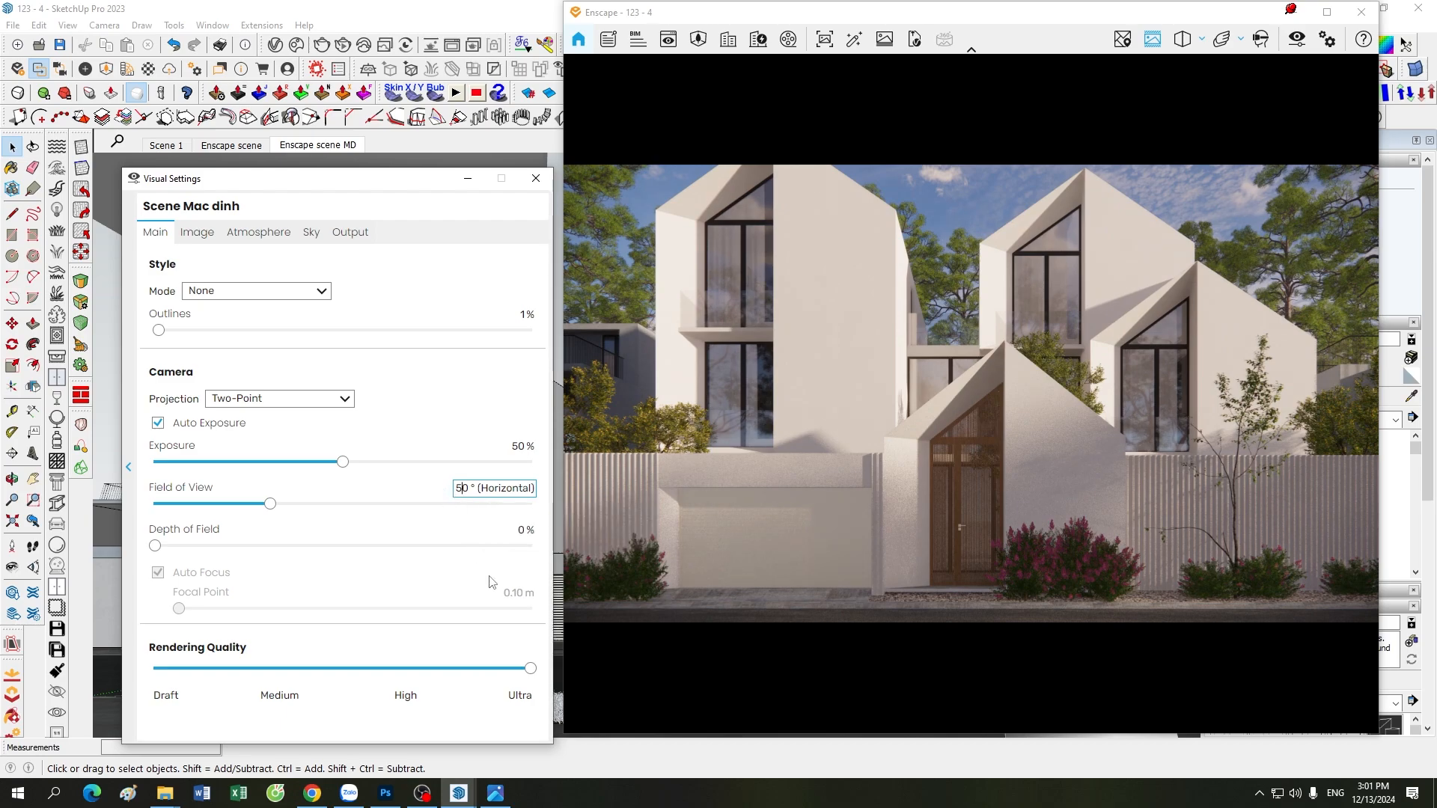
key(BackSpace)
text(3)
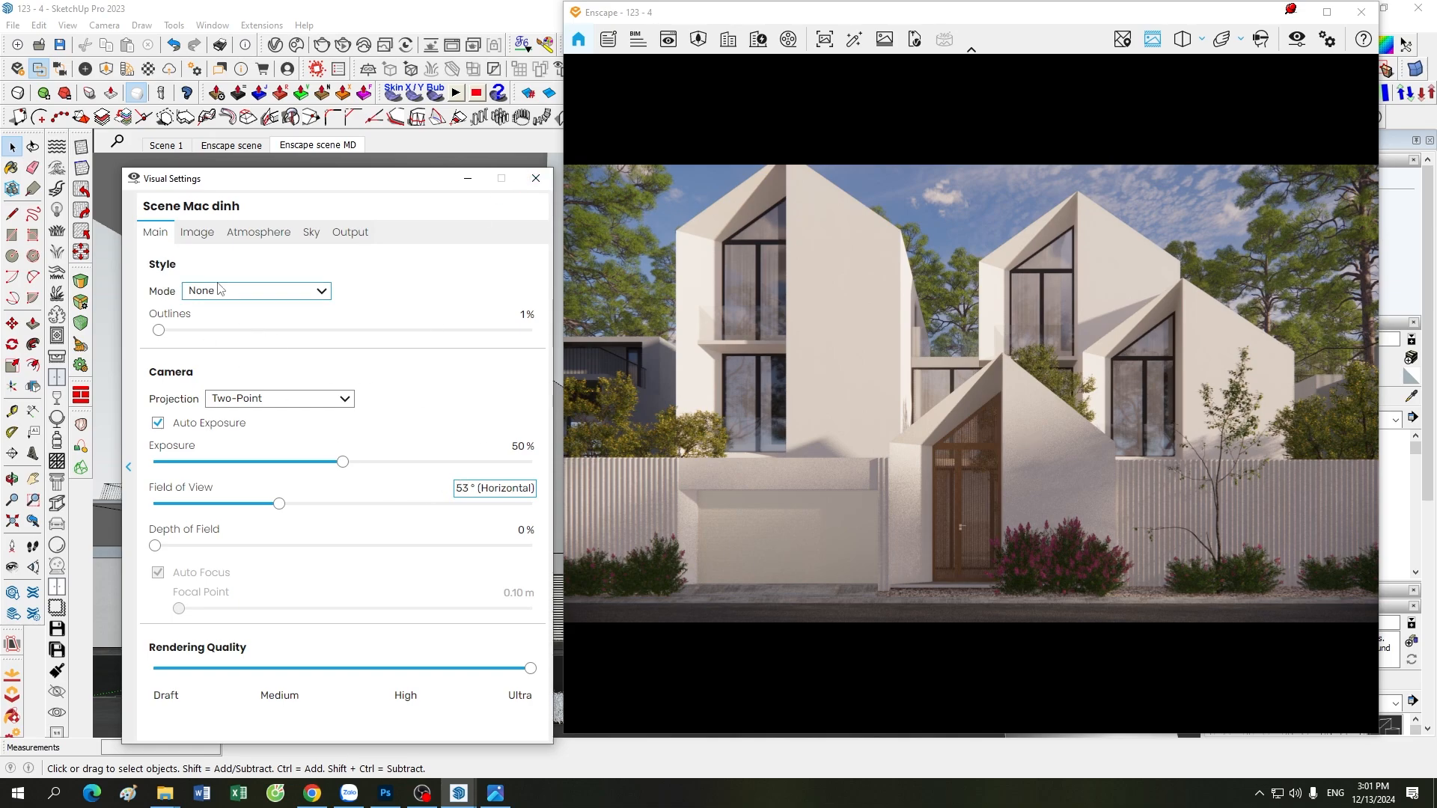
Set the motion blur, lens flare, bloom, vignette and chromatic aberration image effects all to 0%.
click(201, 234)
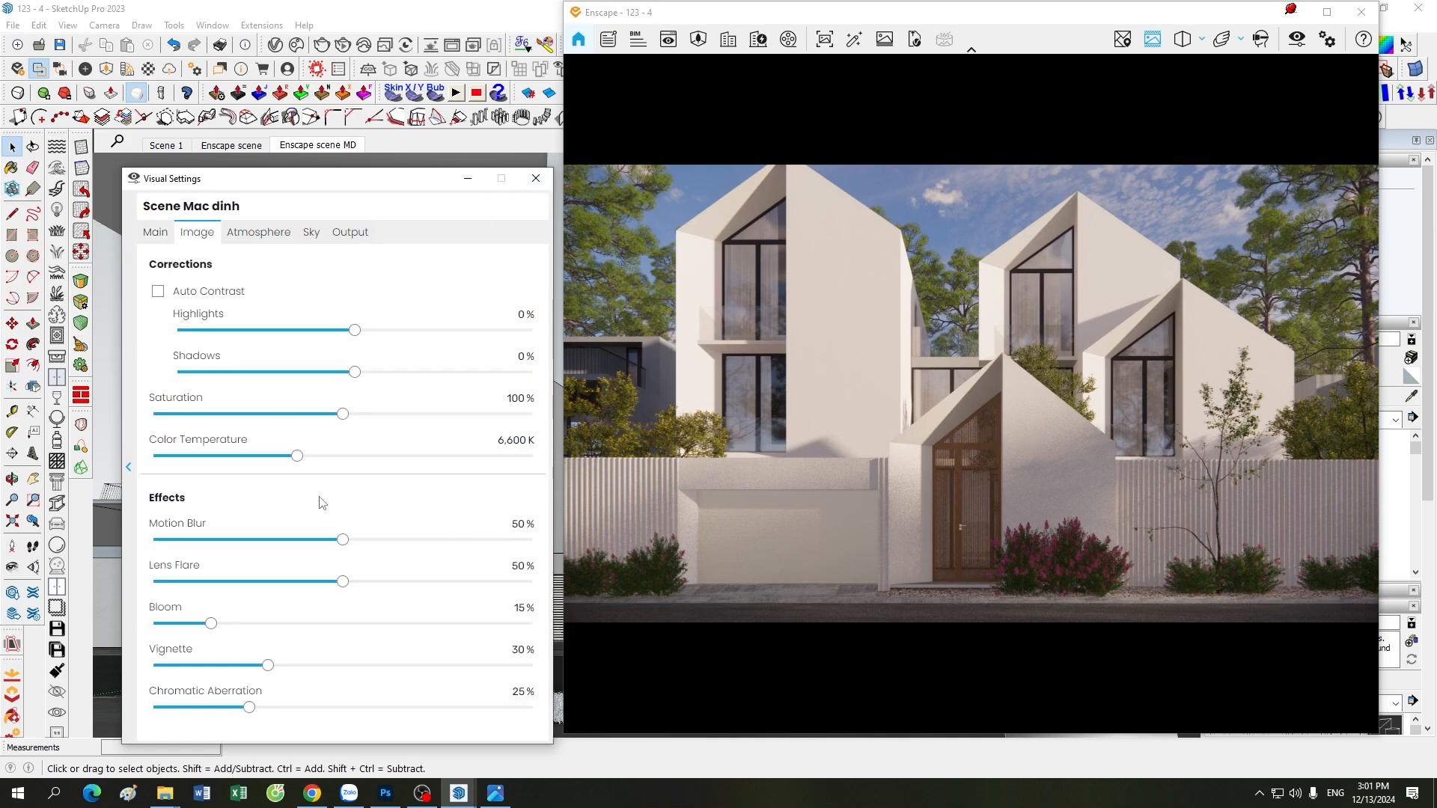
drag(343, 539, 61, 535)
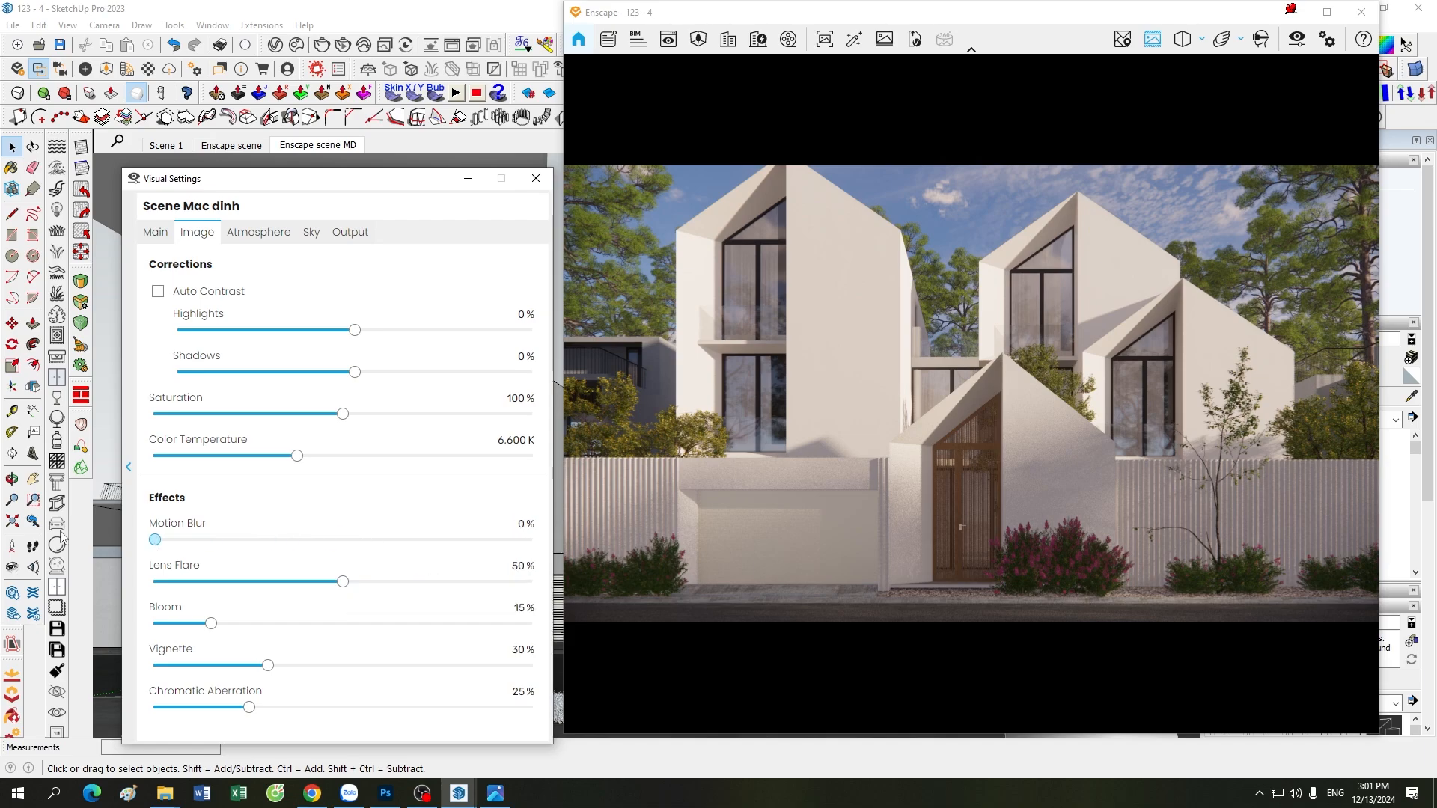
drag(342, 581, 103, 567)
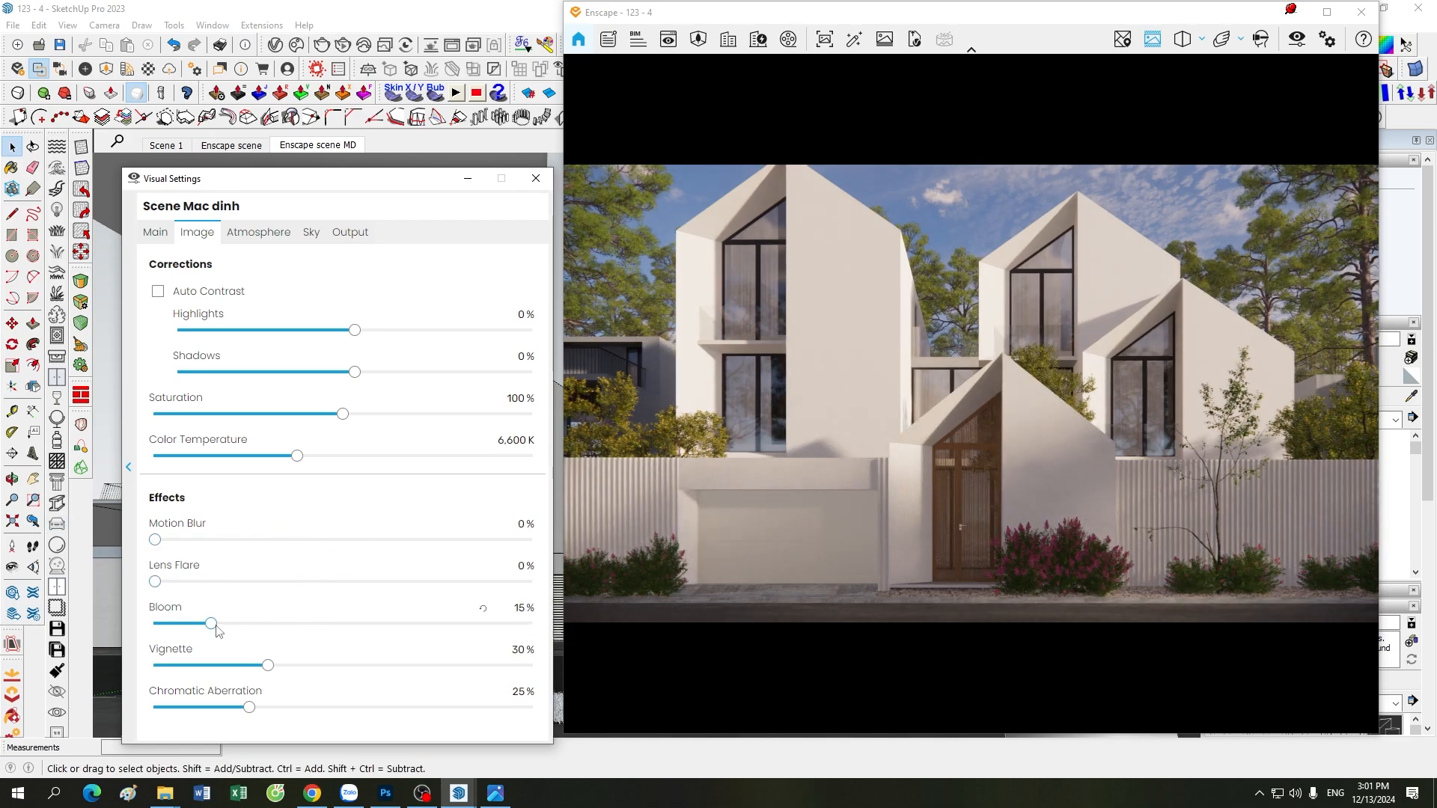
drag(212, 624, 111, 617)
drag(269, 665, 127, 664)
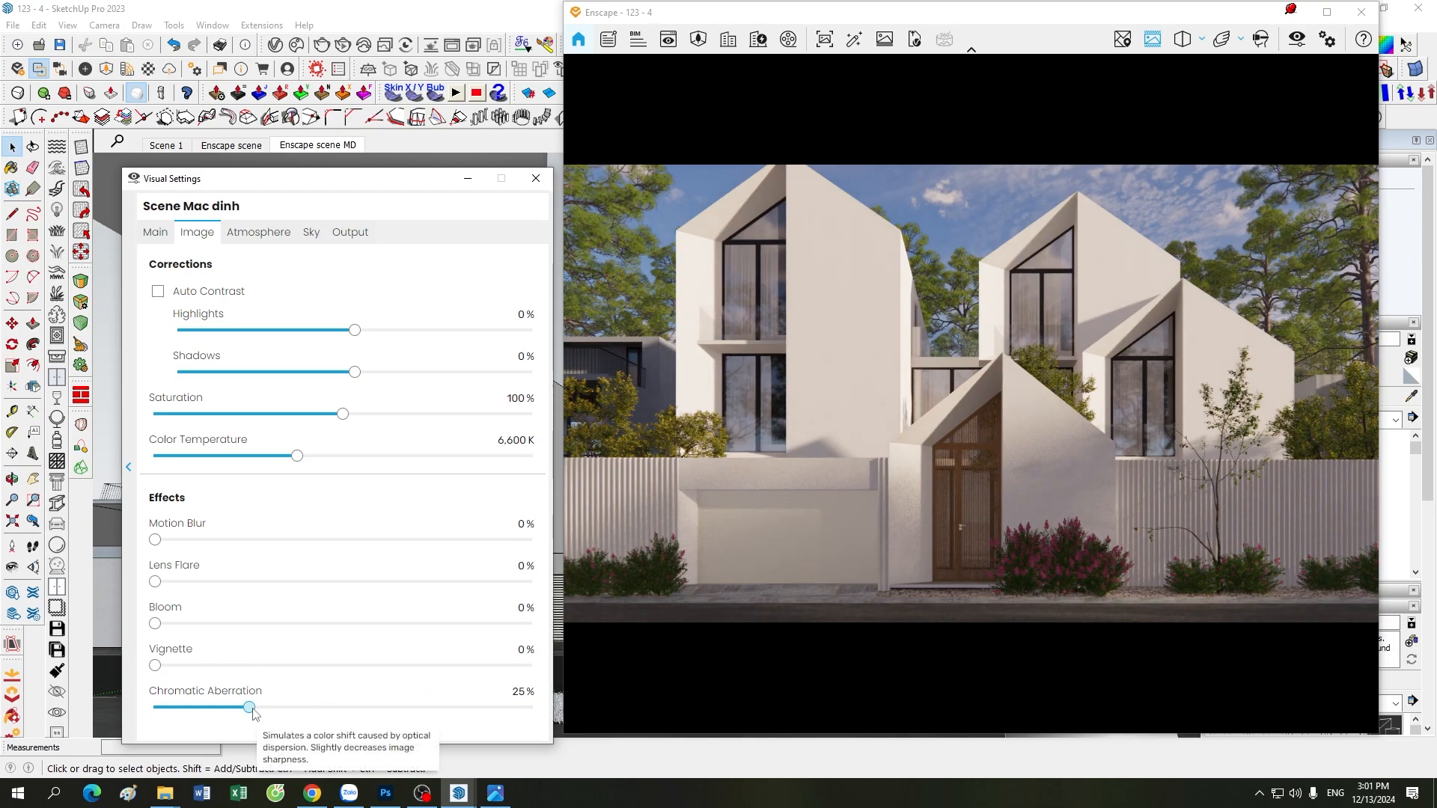
drag(249, 707, 150, 708)
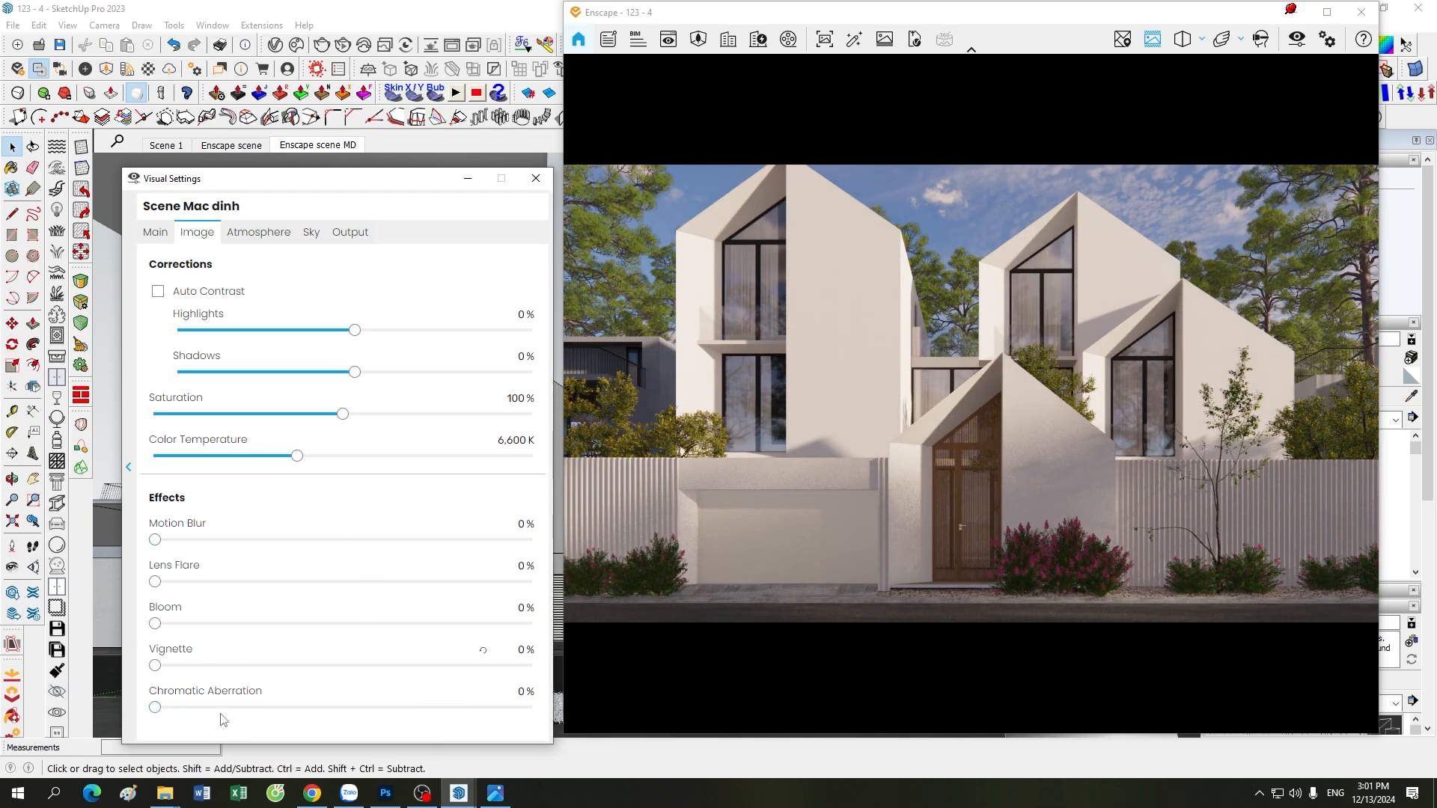
Set both the fog intensity and the wind intensity to 0% in the atmosphere settings.
click(270, 237)
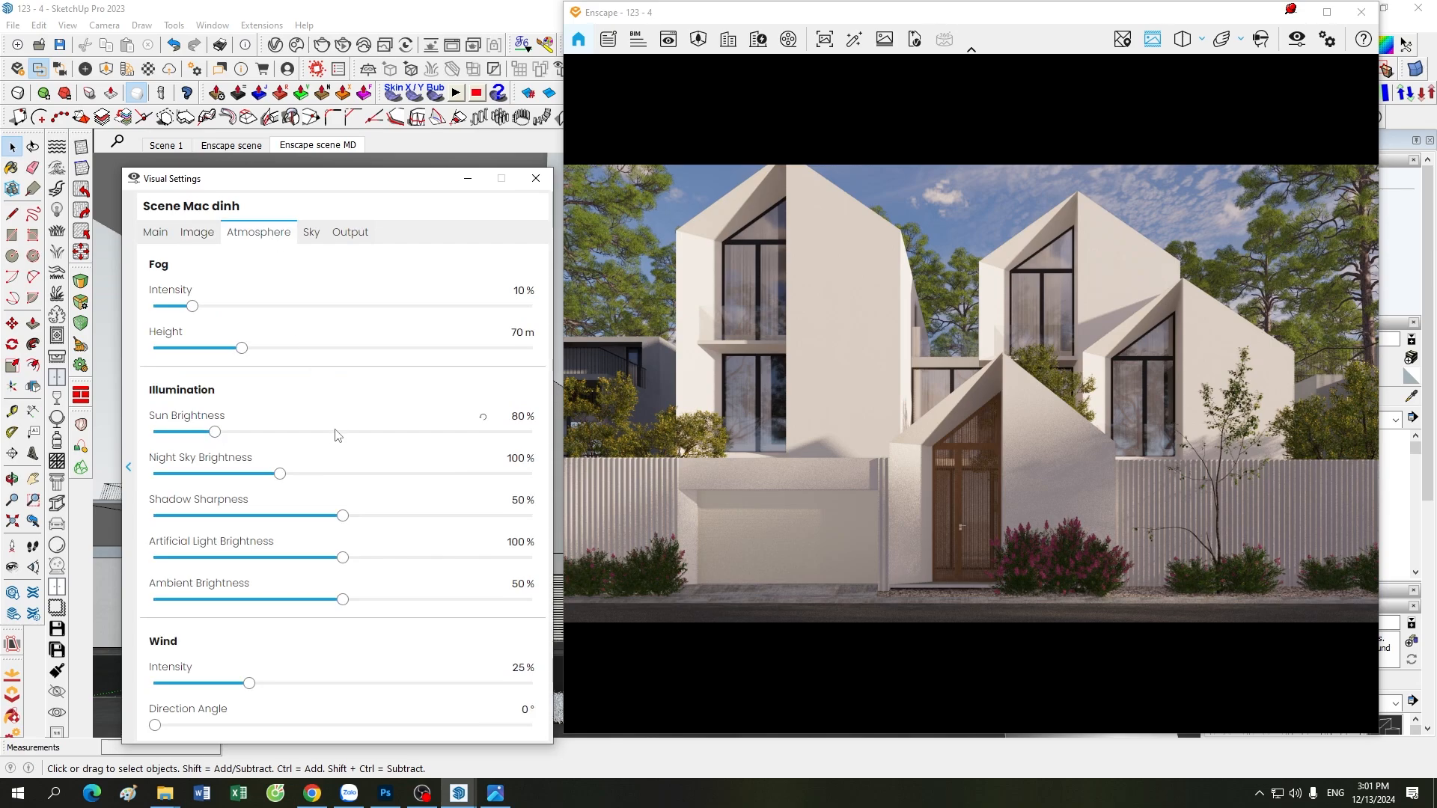
drag(193, 306, 153, 306)
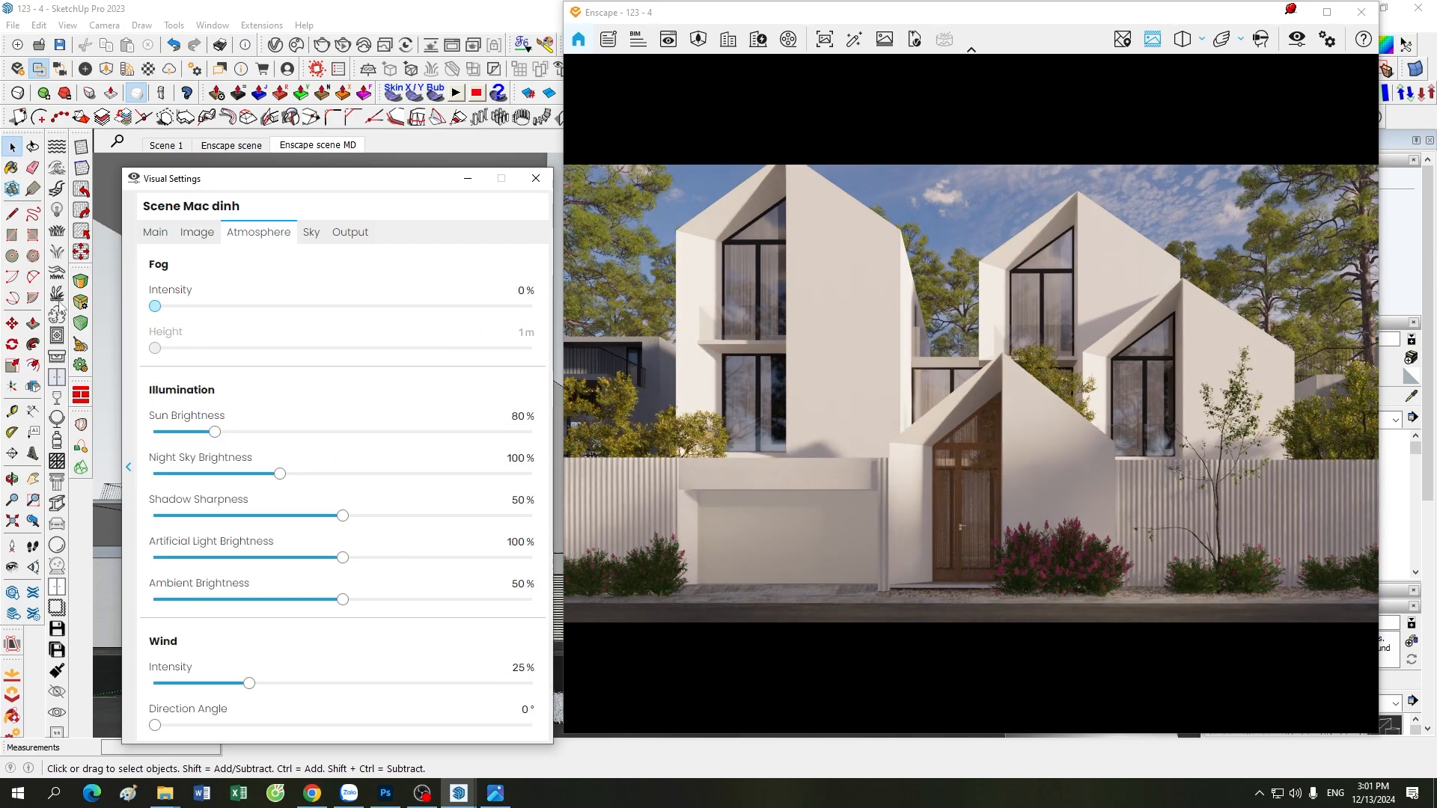
drag(250, 683, 153, 683)
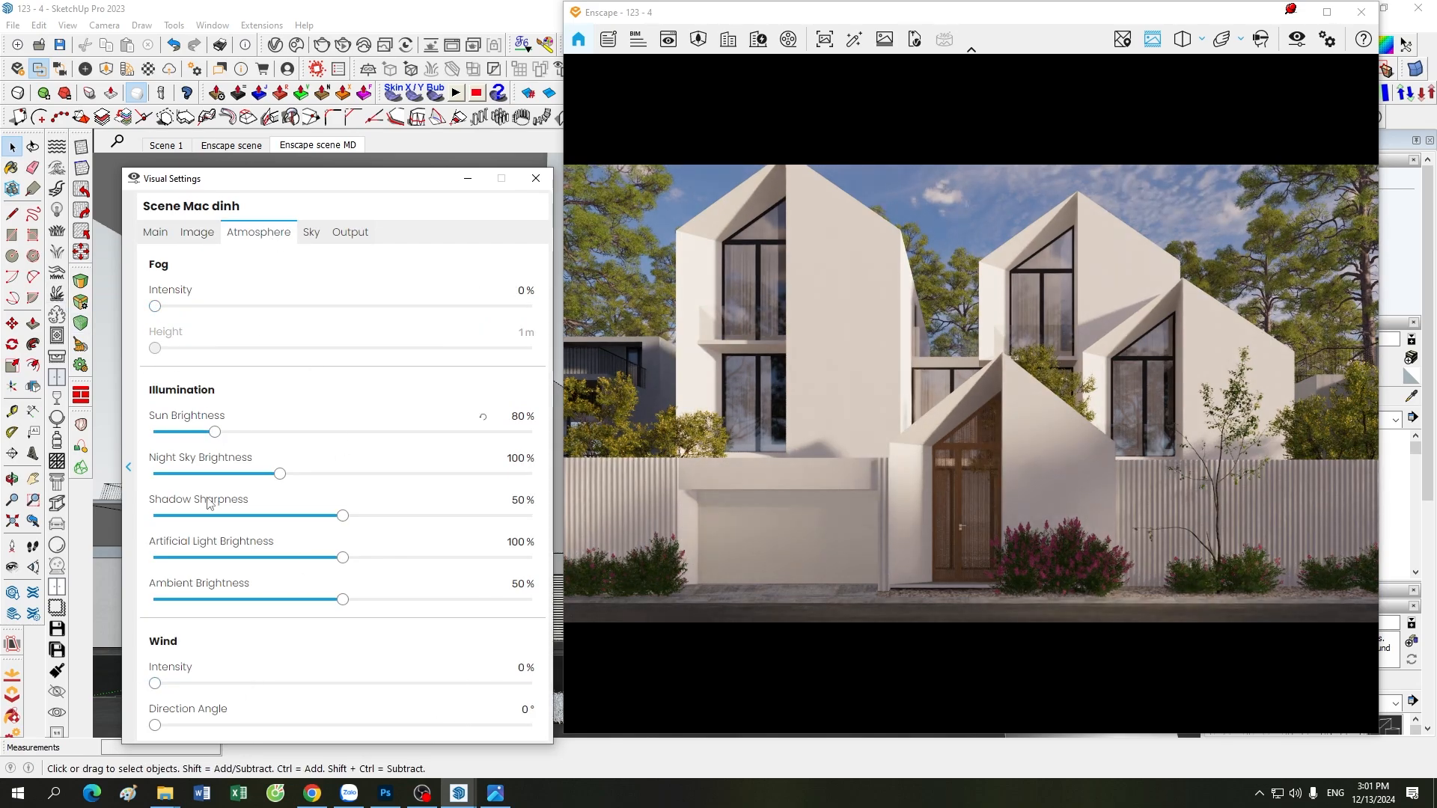
Set the render output to a custom resolution of 4500 x 4000 pixels.
click(342, 234)
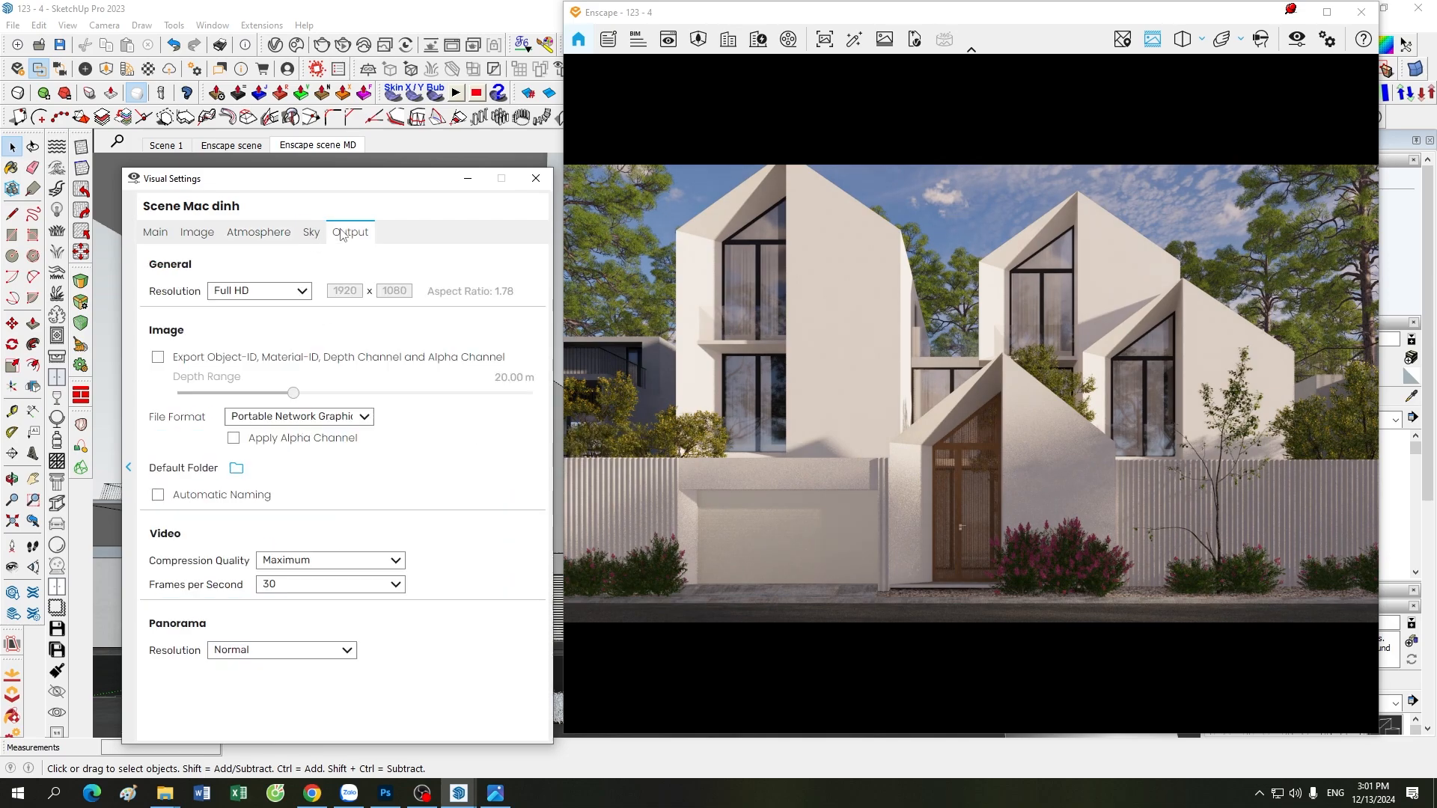
click(302, 292)
click(268, 390)
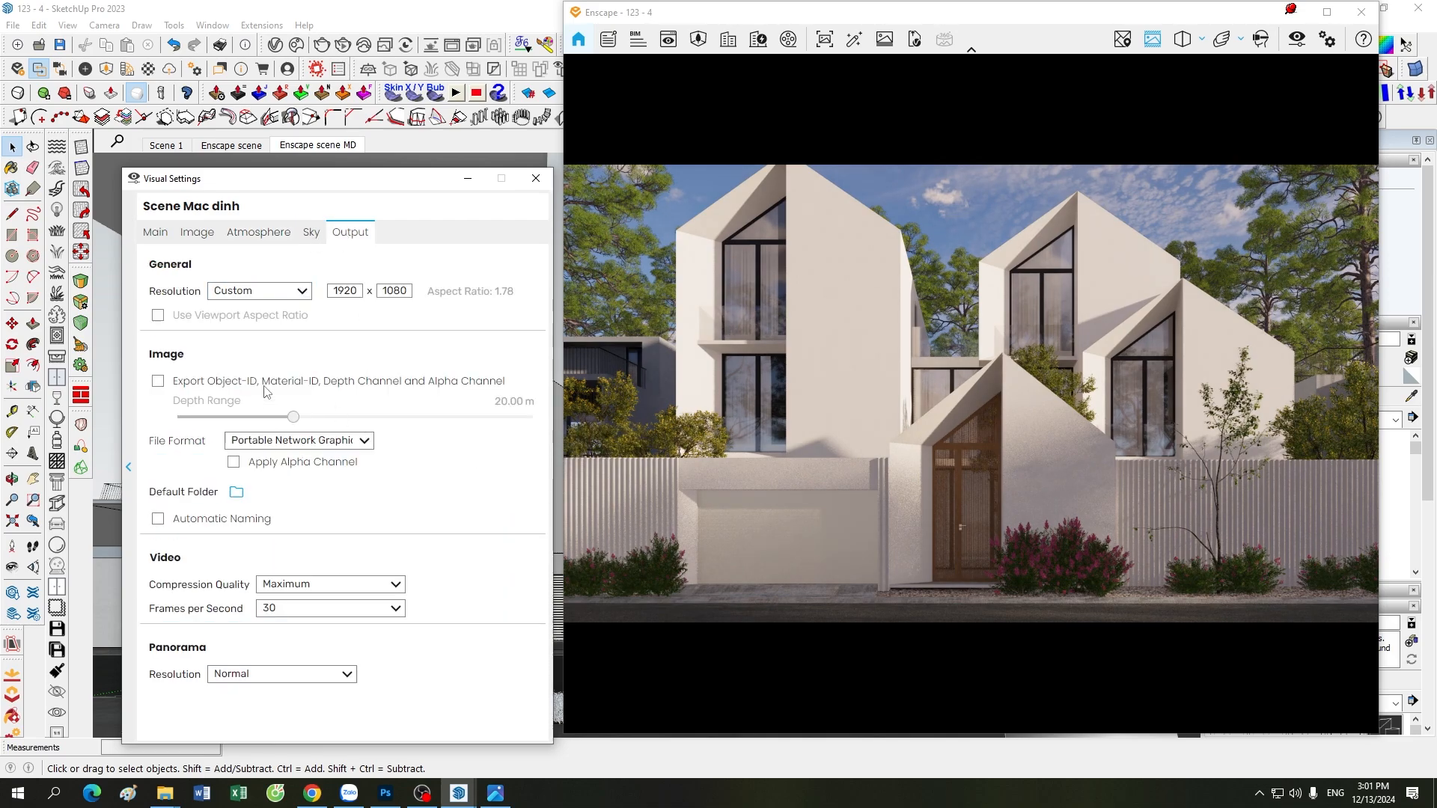
double_click(344, 291)
text(4500)
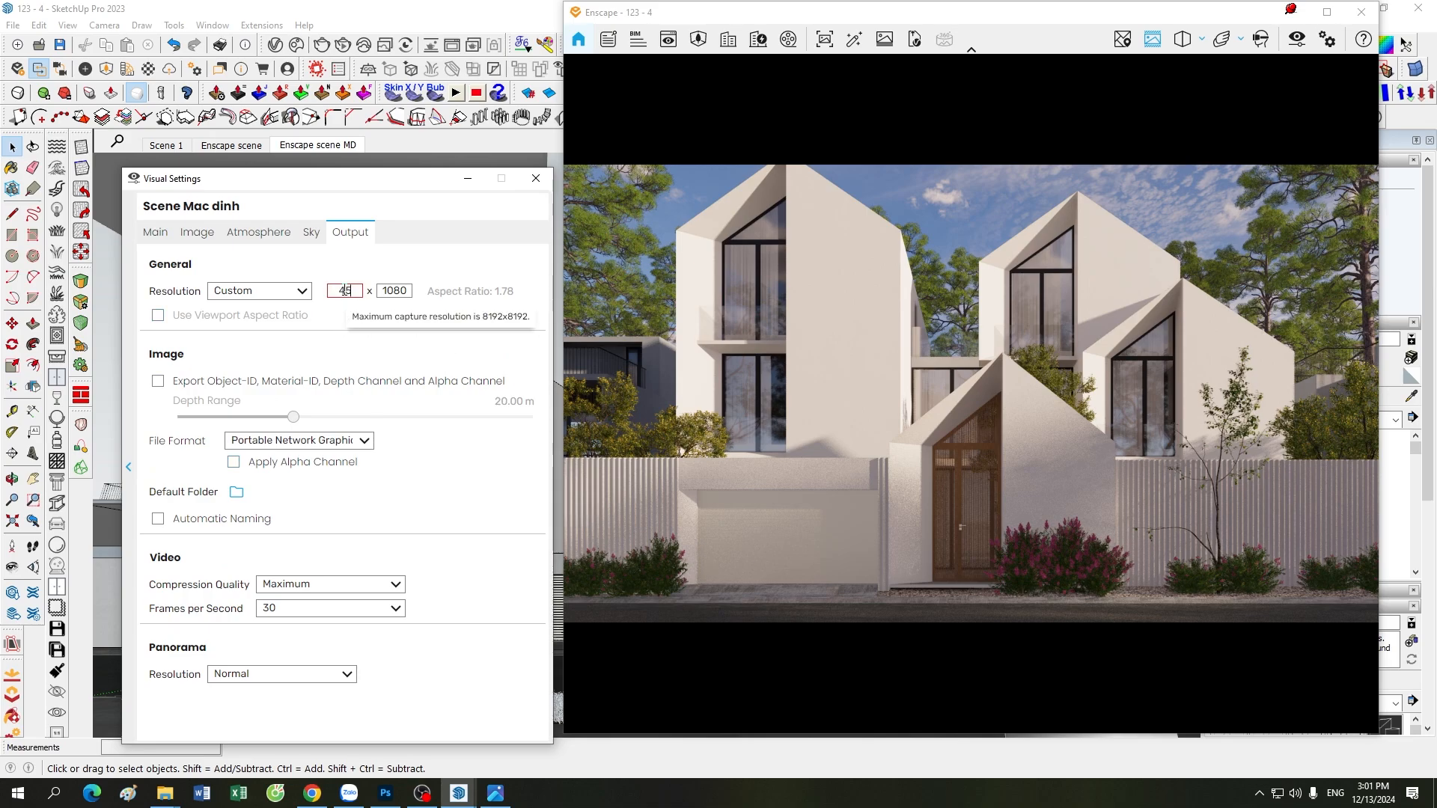
double_click(385, 291)
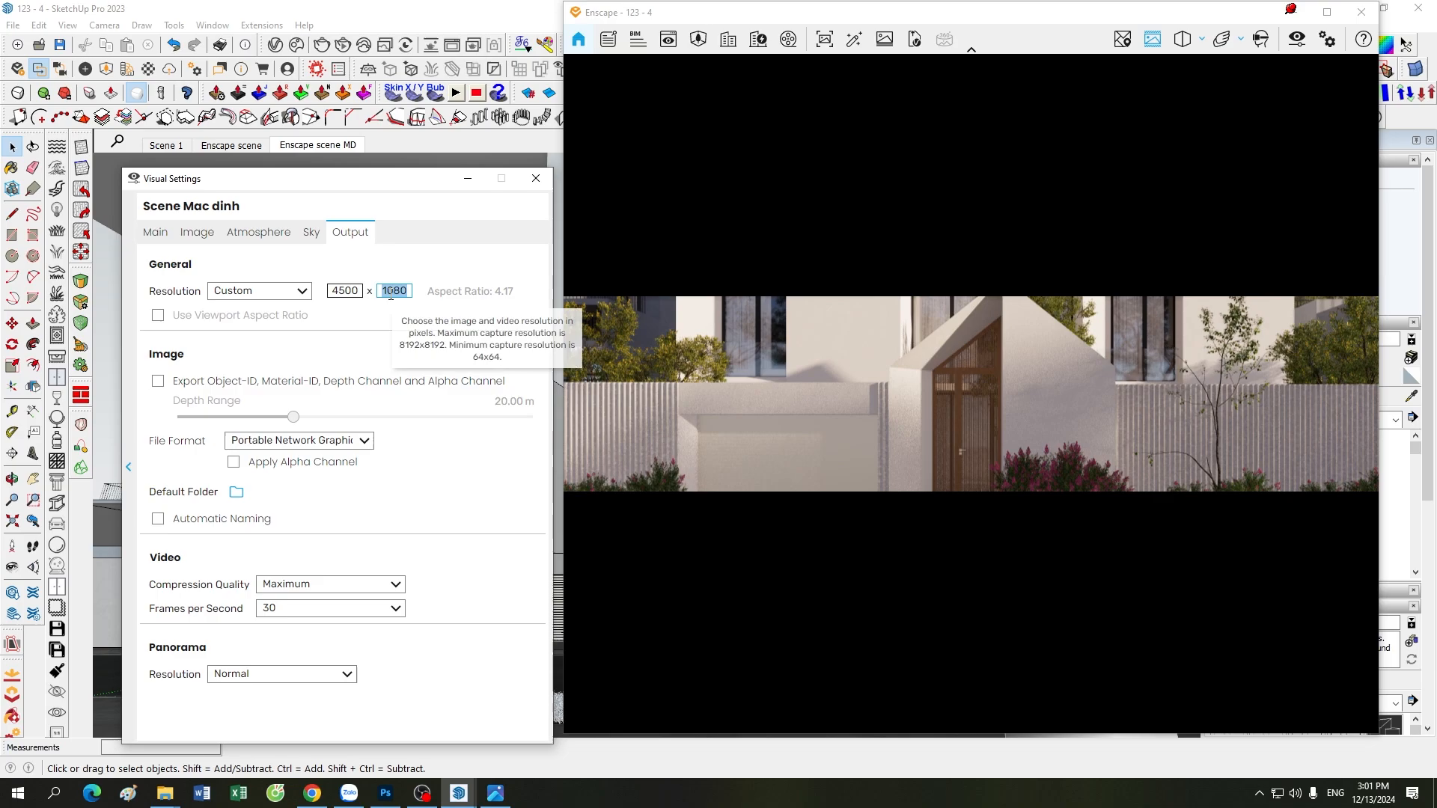
text(4000)
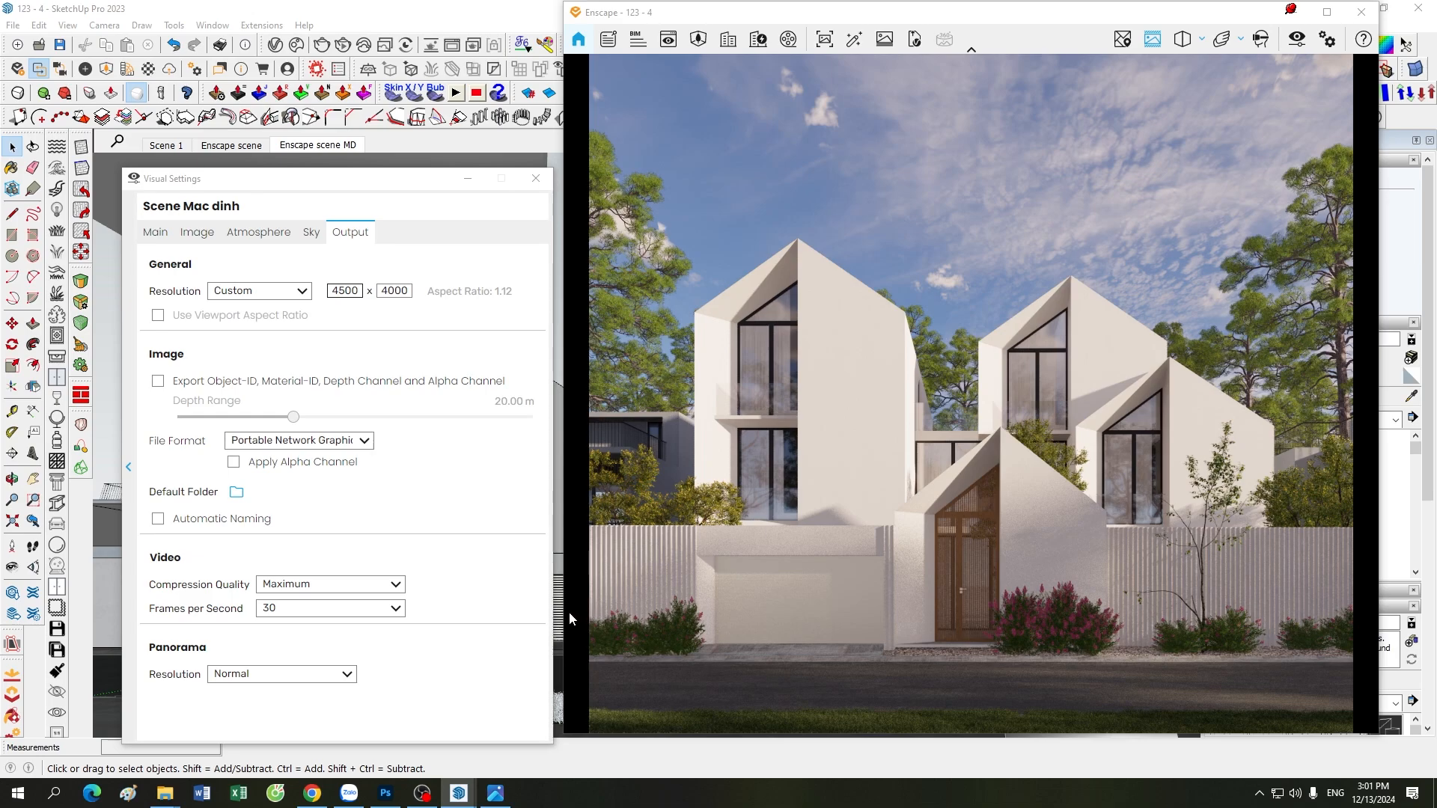
Set the custom render output width to 4700 pixels, for a resolution of 4700 x 4000.
drag(375, 185, 312, 184)
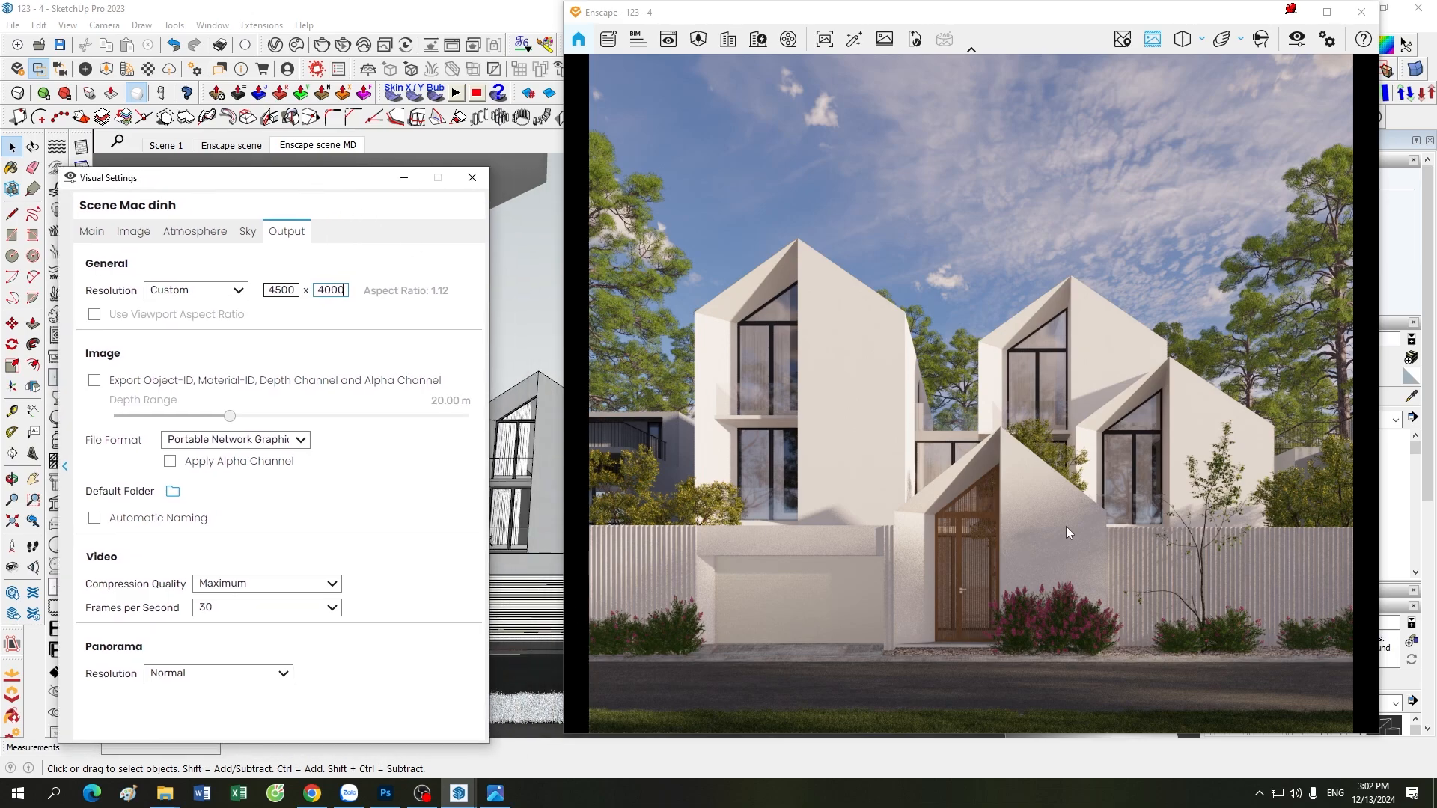
drag(1380, 626, 1384, 625)
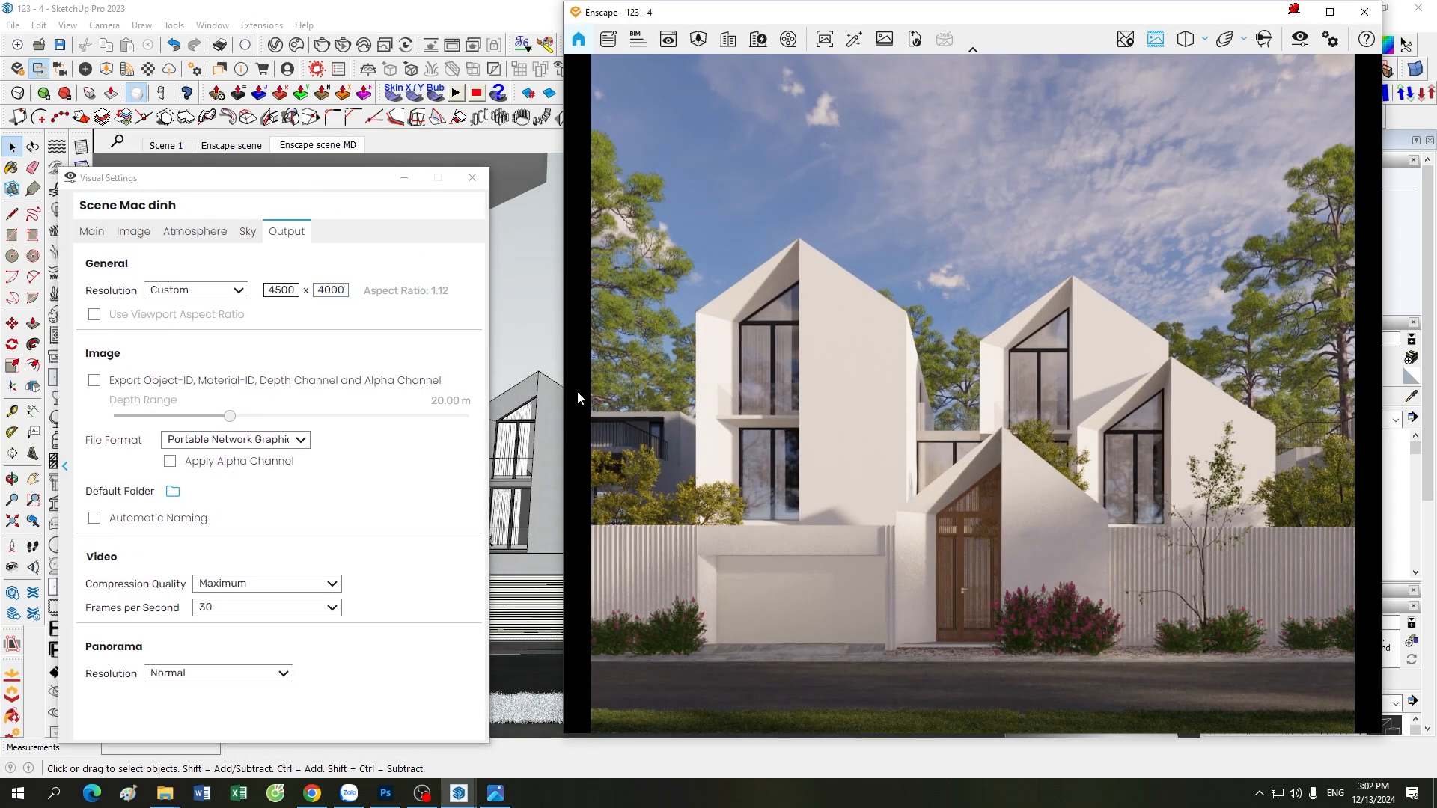
click(280, 290)
key(BackSpace)
text(7)
click(839, 457)
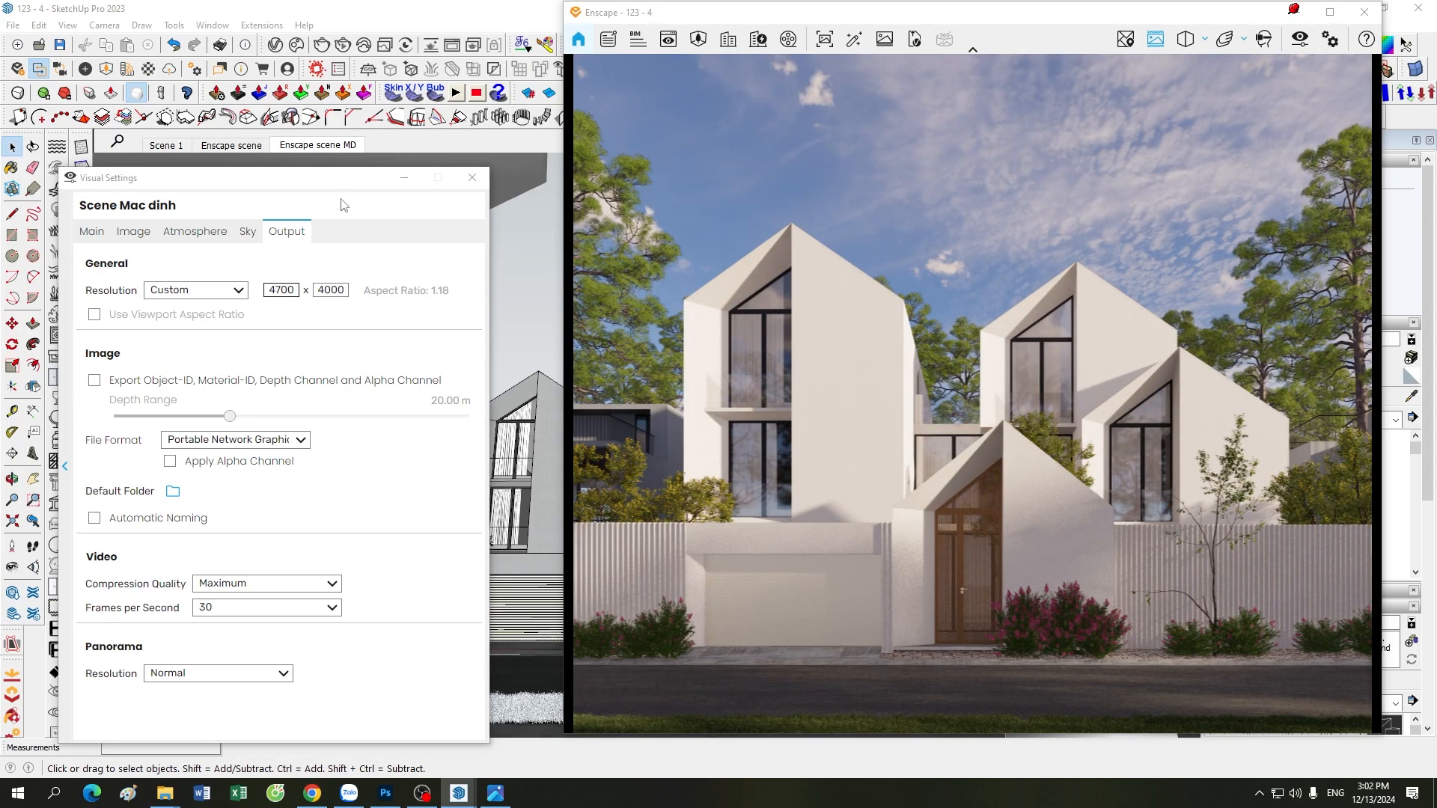
Reopen the visual settings and enable automatic naming for the rendered image files.
drag(338, 185, 347, 185)
click(481, 178)
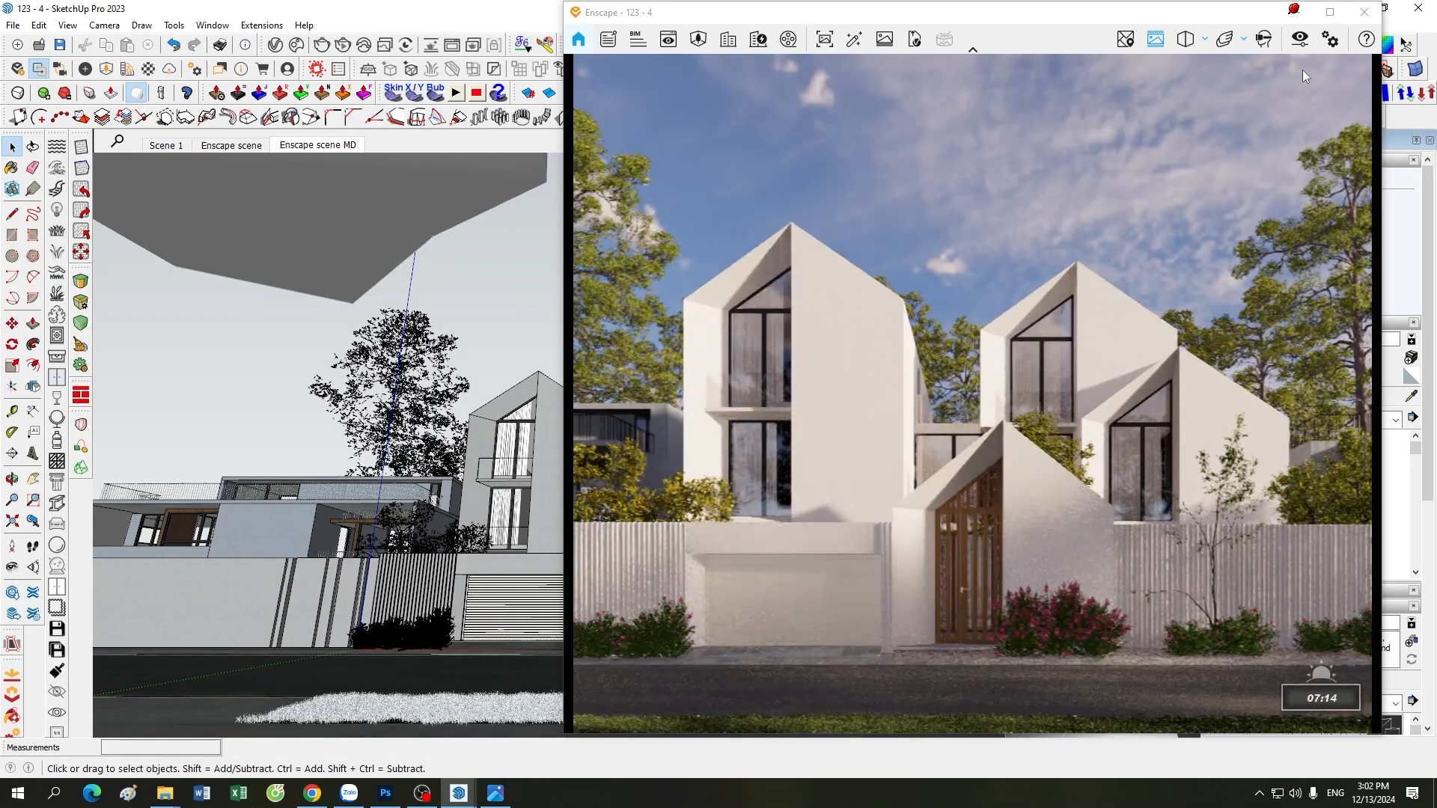
click(1330, 38)
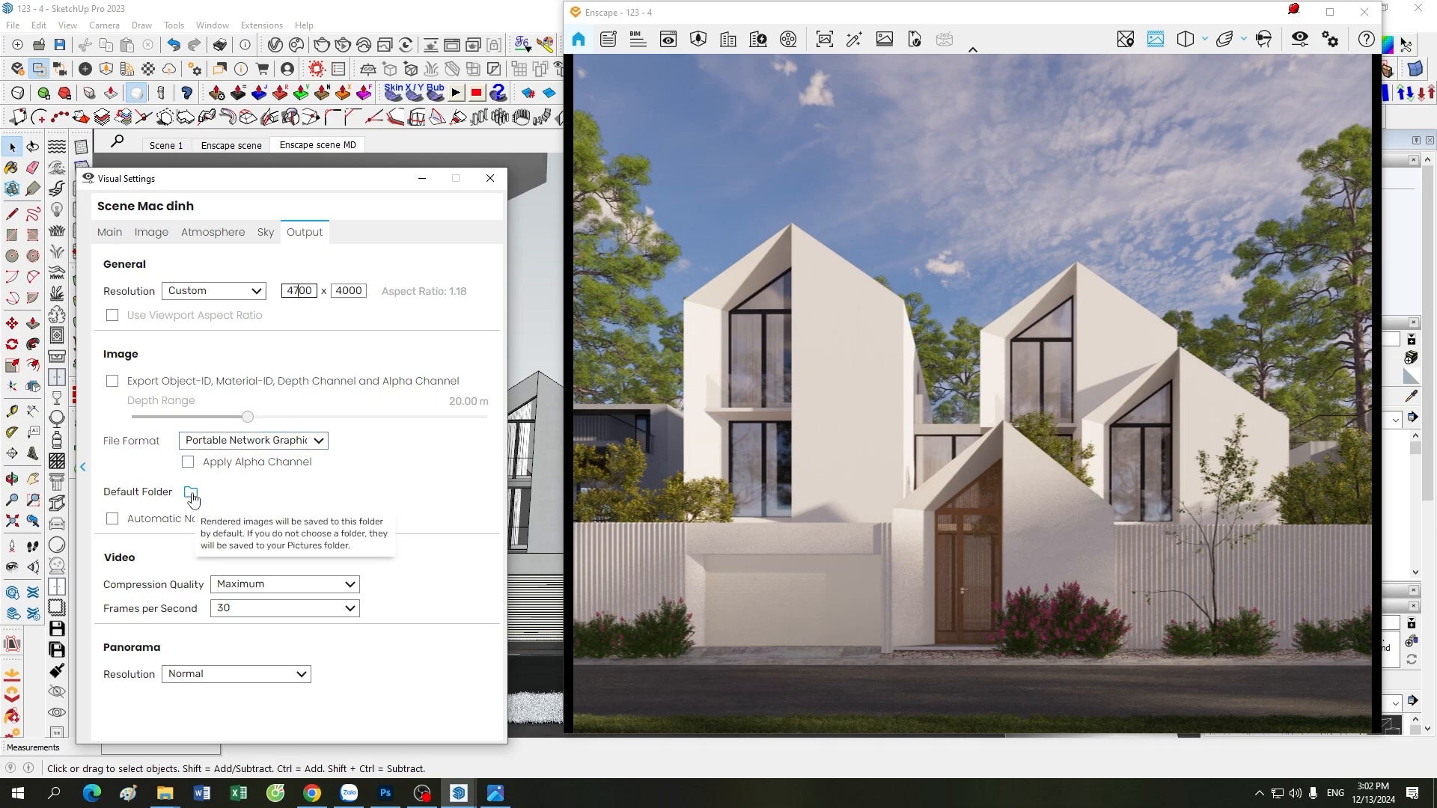
click(112, 519)
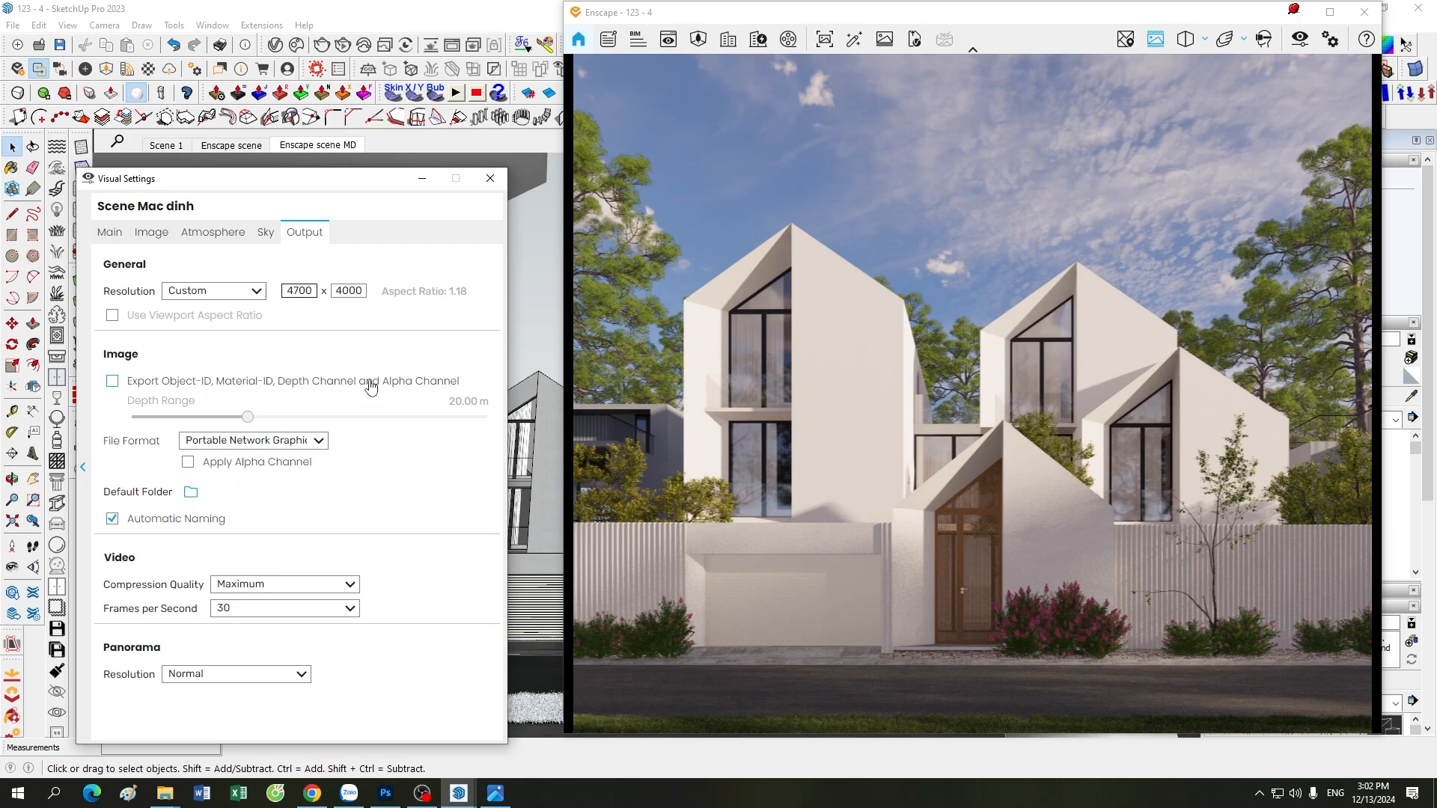
Set the sky's horizon source to Skybox.
click(263, 234)
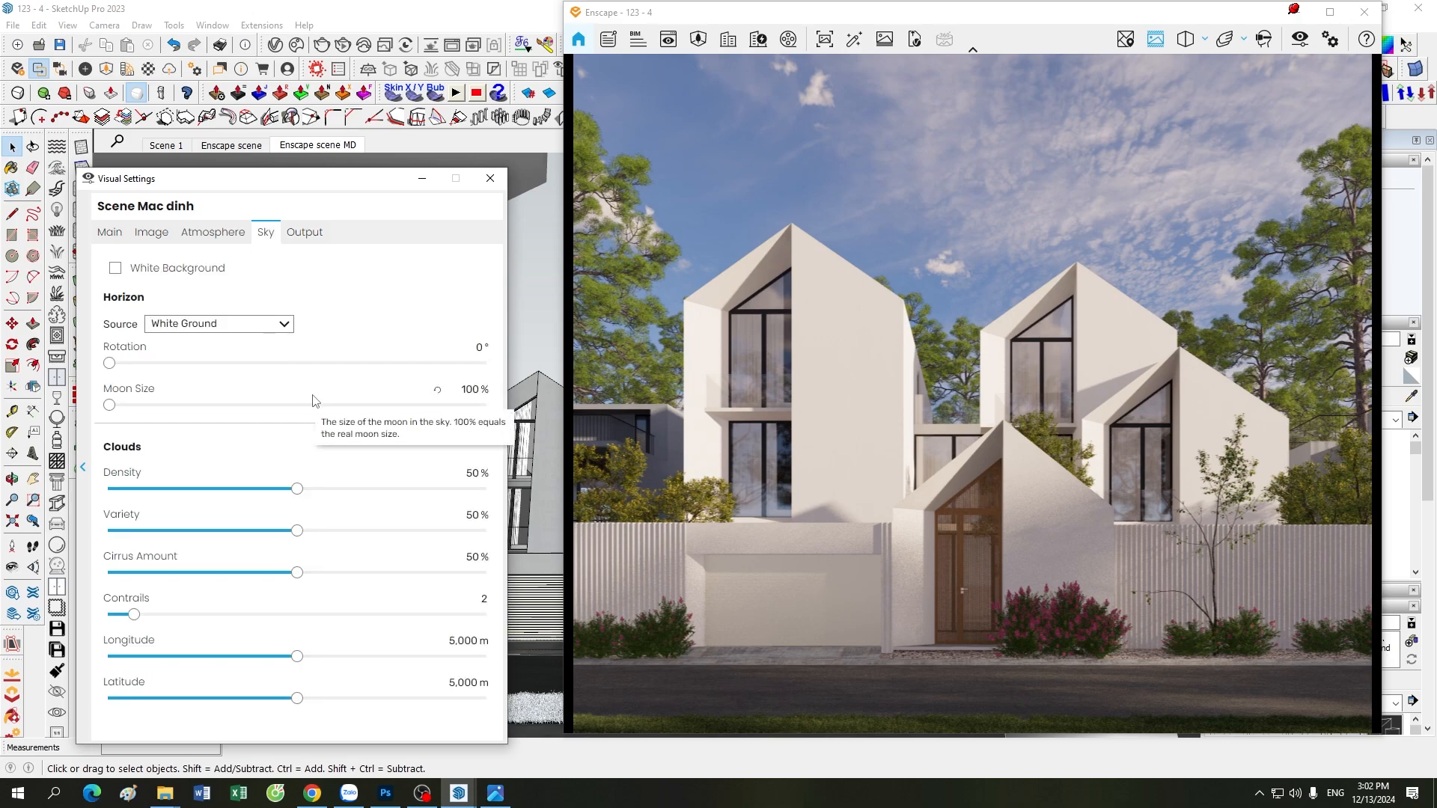
click(262, 325)
click(169, 360)
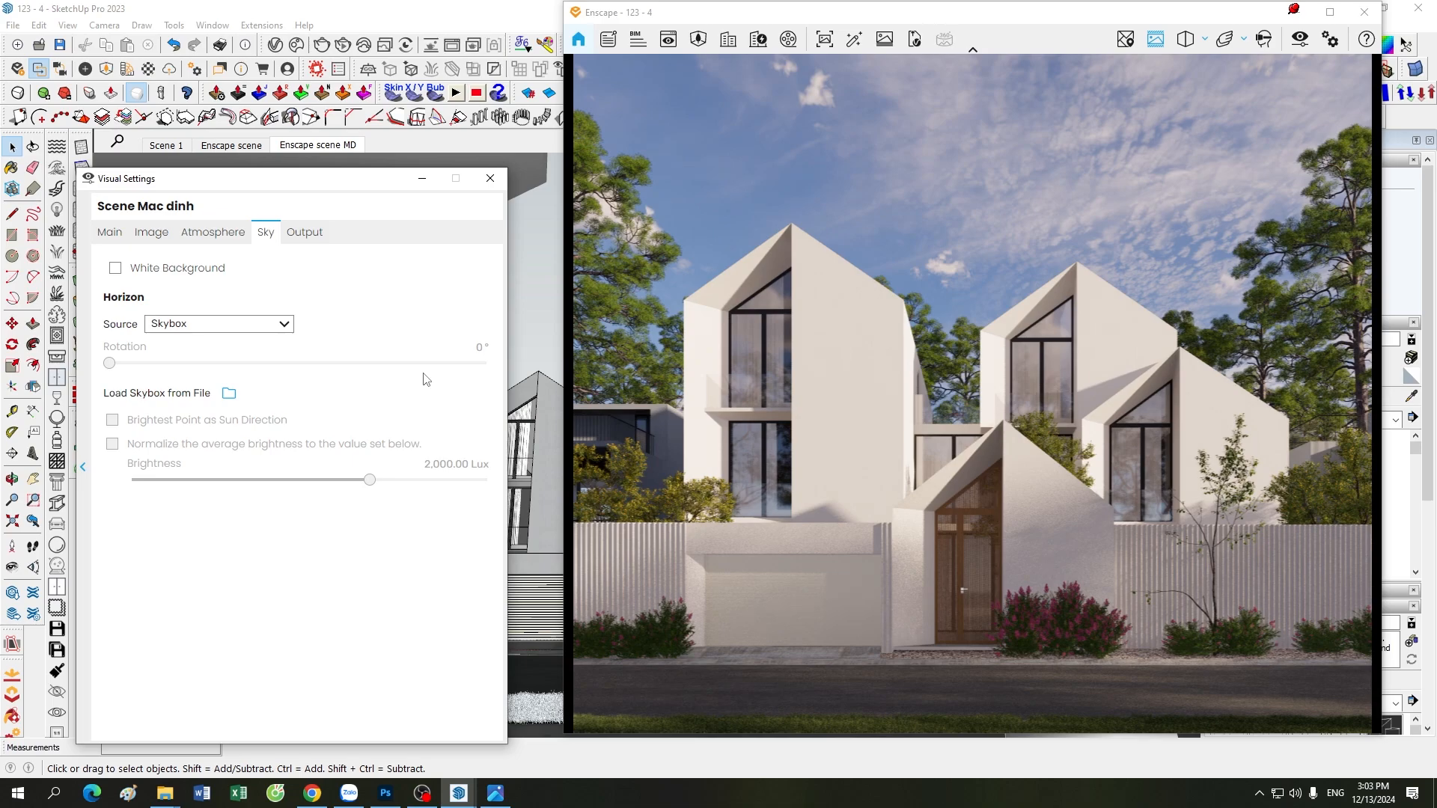
Switch to the HDRI folder in File Explorer and open the sky preview image 3.jpg.
click(422, 180)
mouse_move(168, 799)
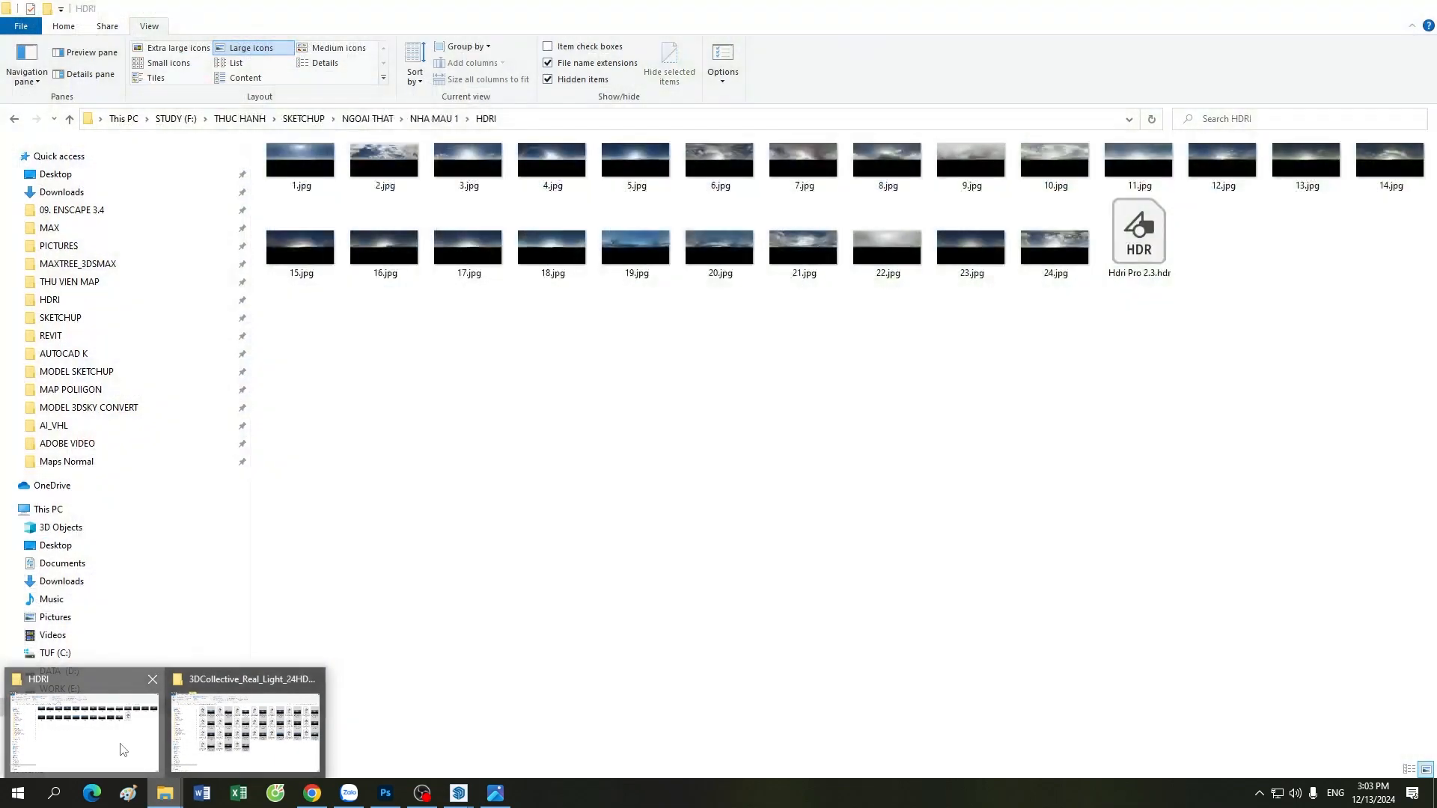
click(123, 749)
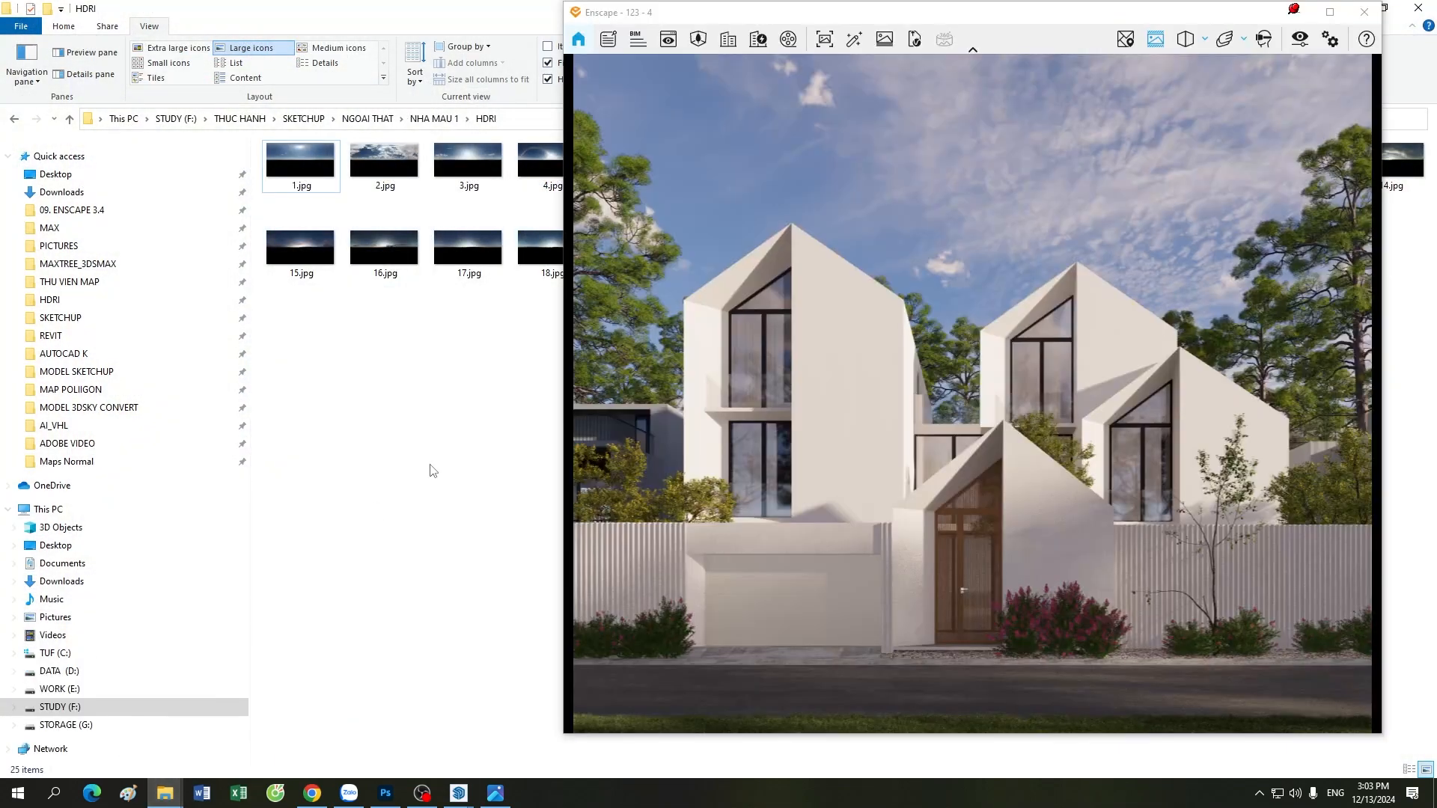
click(1296, 12)
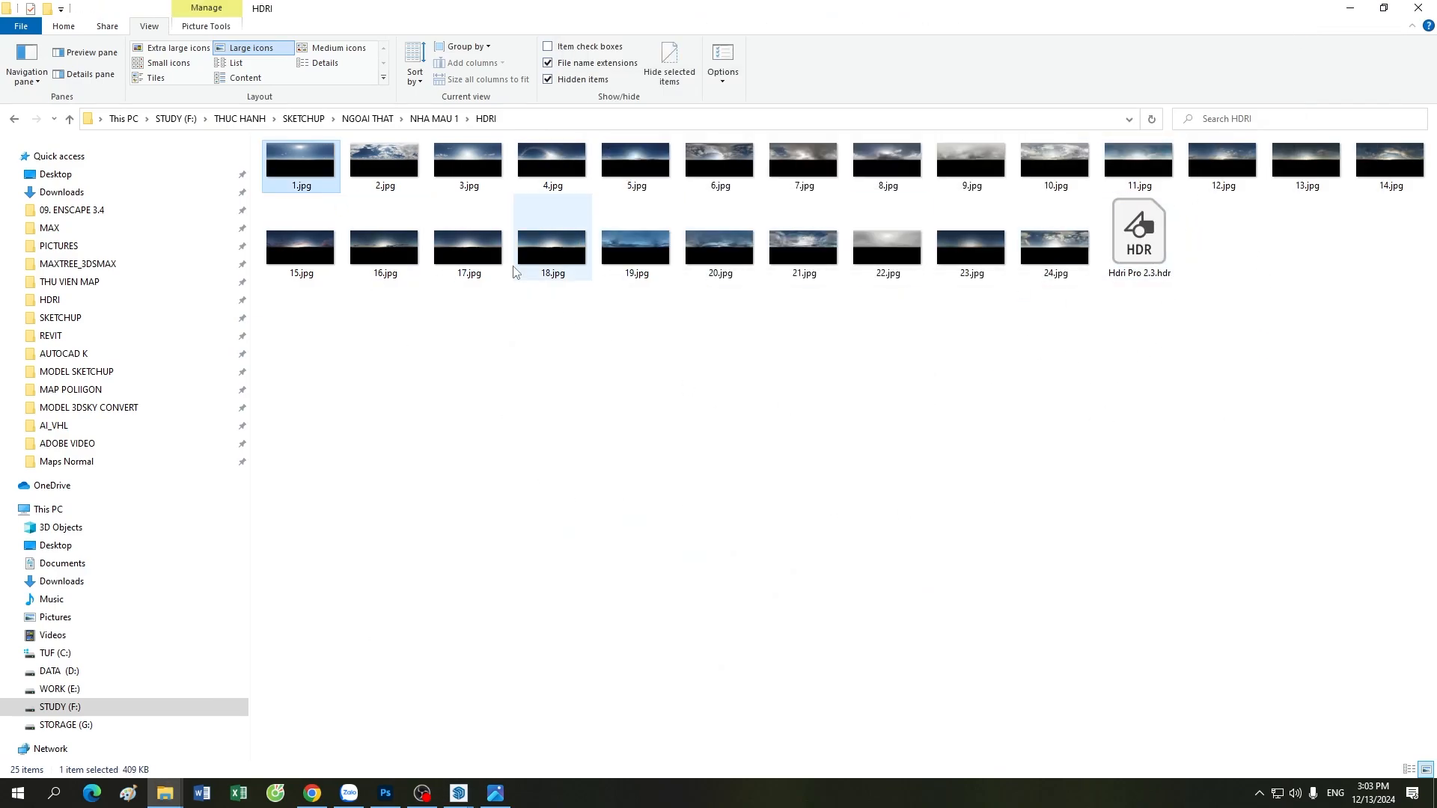
double_click(471, 190)
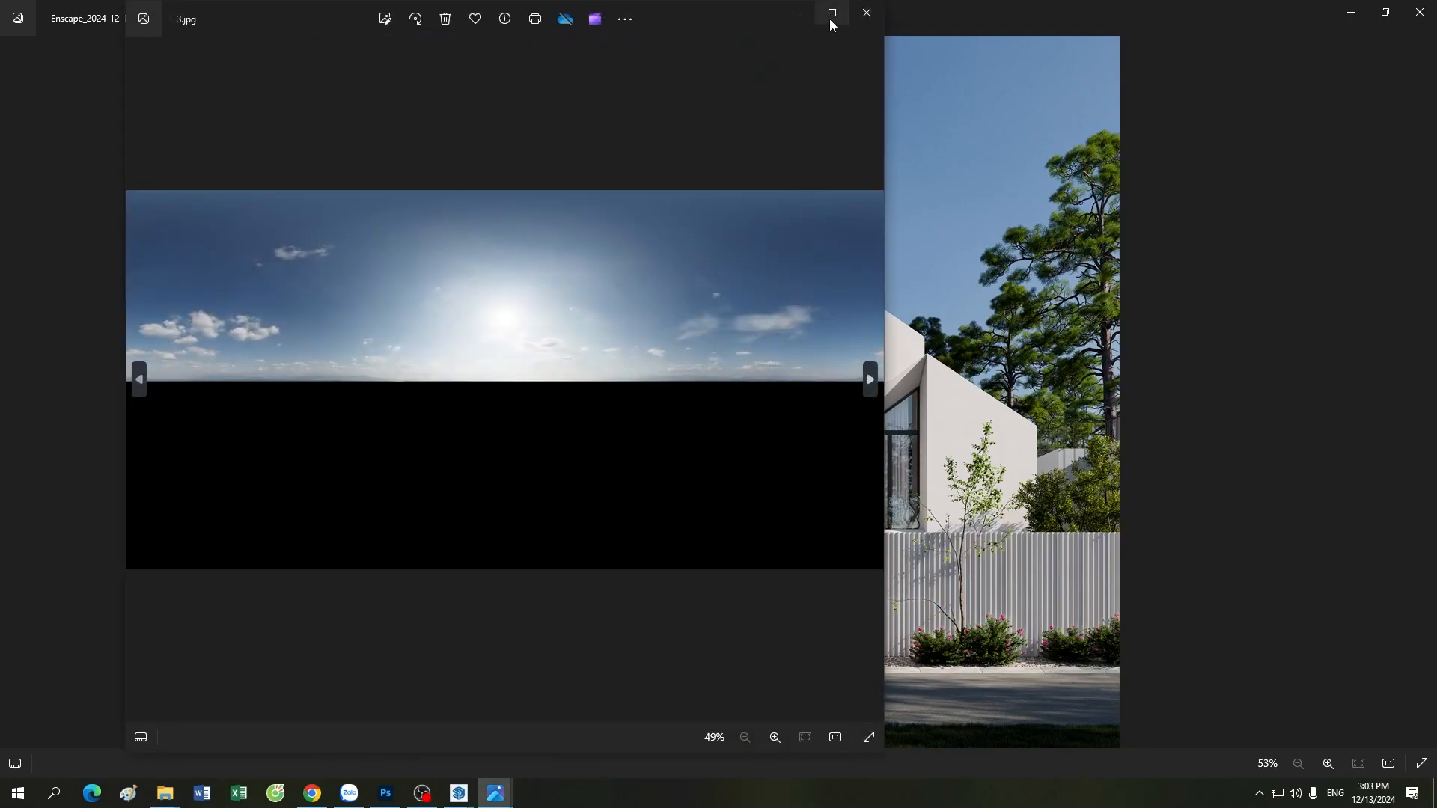
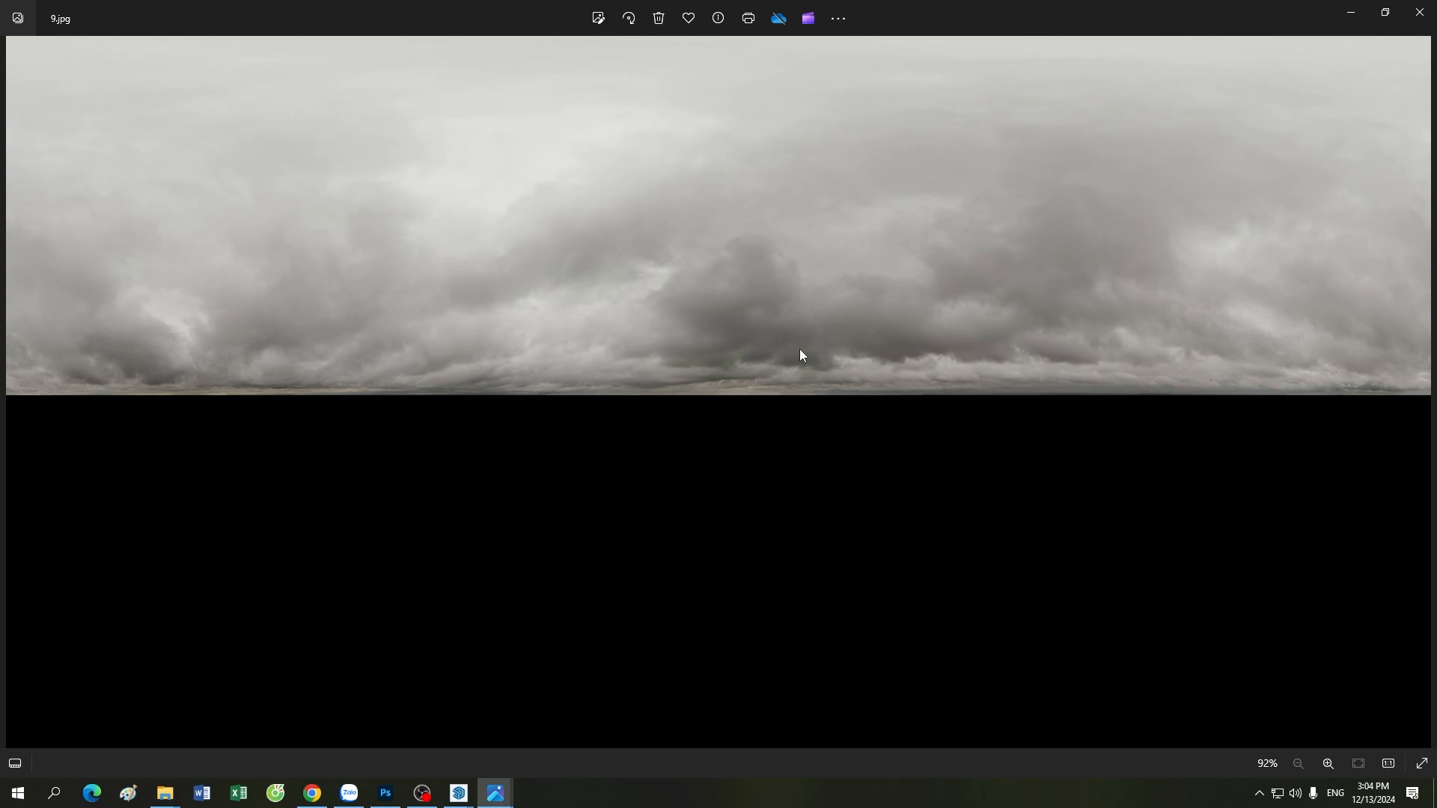
Browse the sky preview images between 9.jpg and 1.jpg, comparing sun height and cloud cover, and finish on 3.jpg.
key(Left)
key(Left)
key(Left)
key(Left)
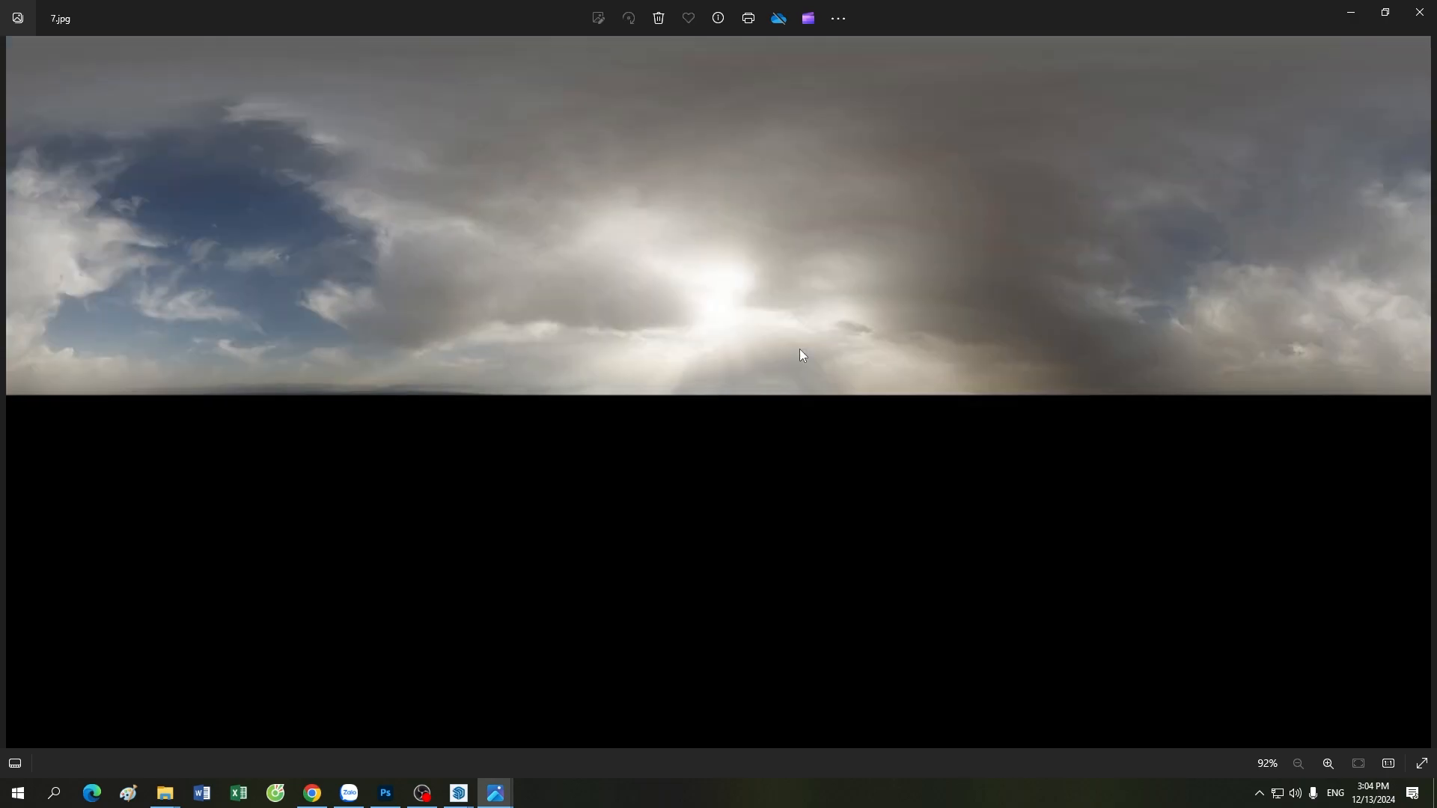
key(Left)
key(Left)
key(Left)
key(Left)
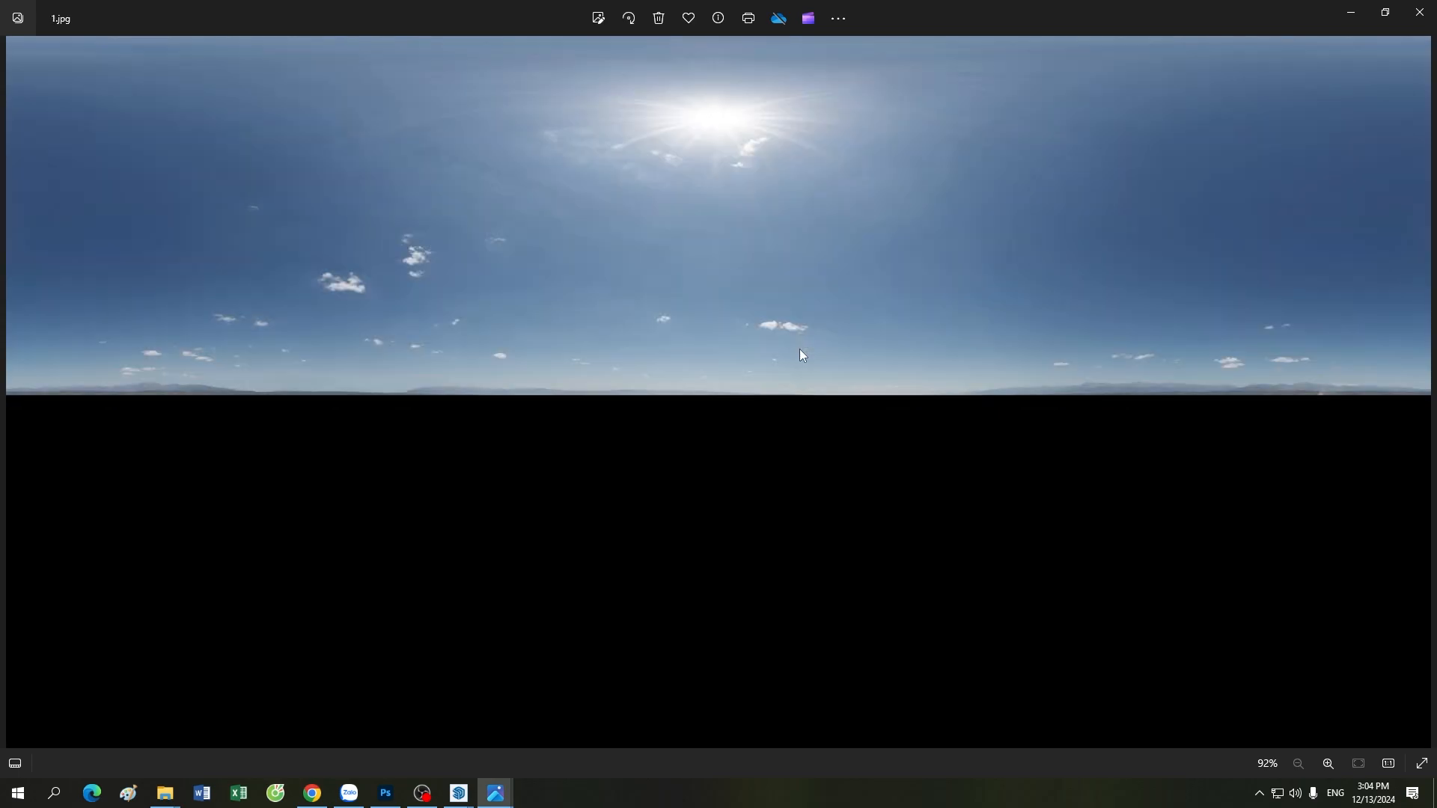
key(Right)
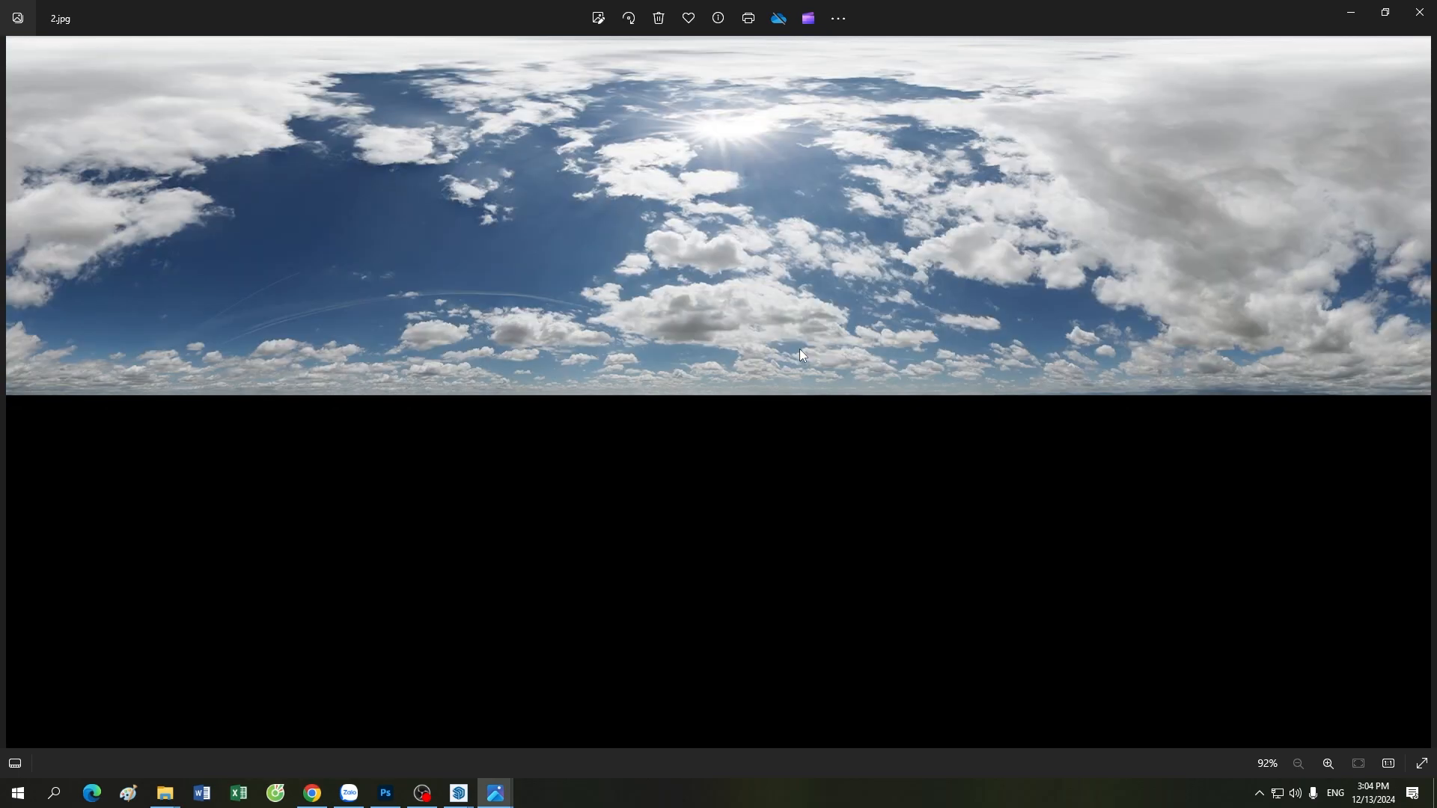
key(Right)
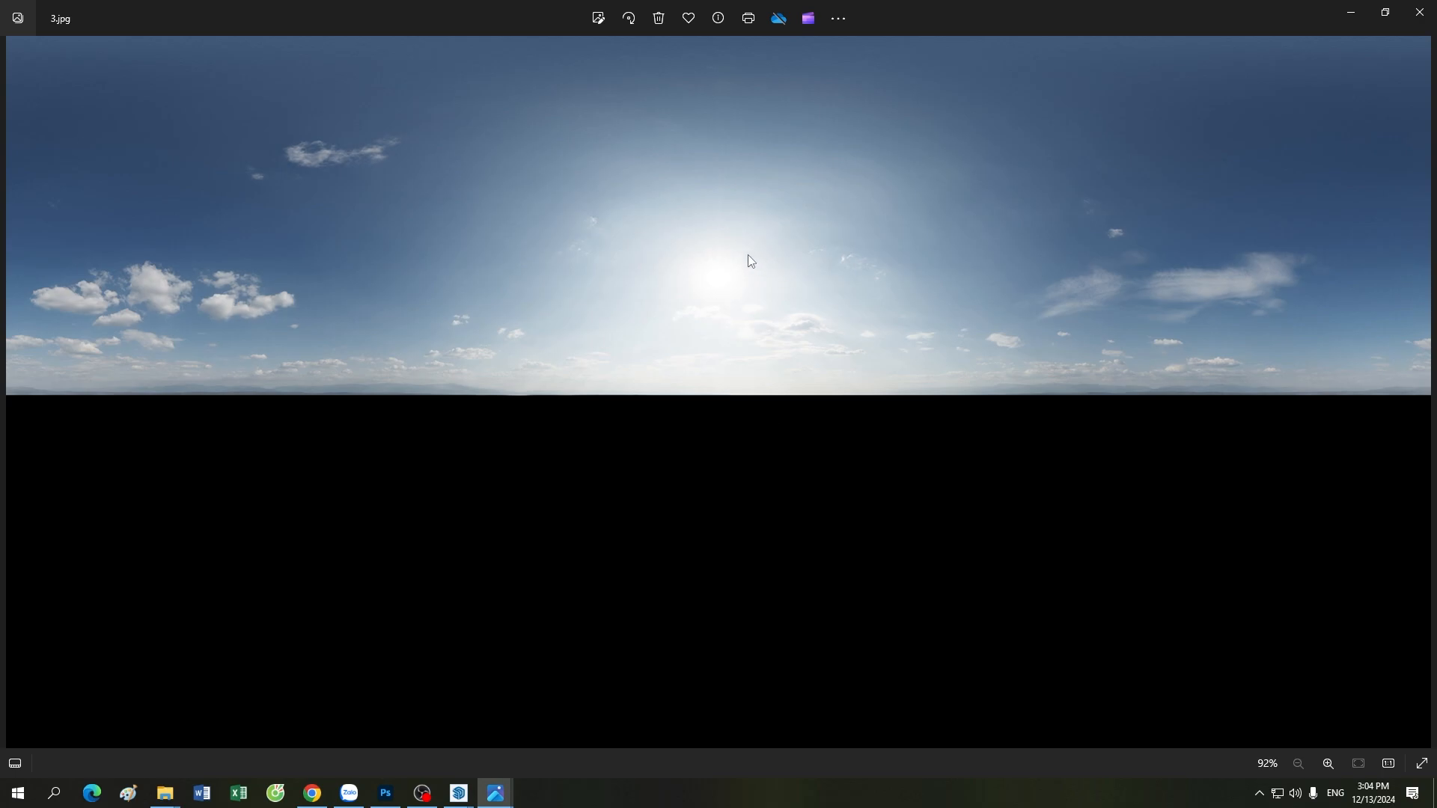
key(Right)
key(Left)
key(Left)
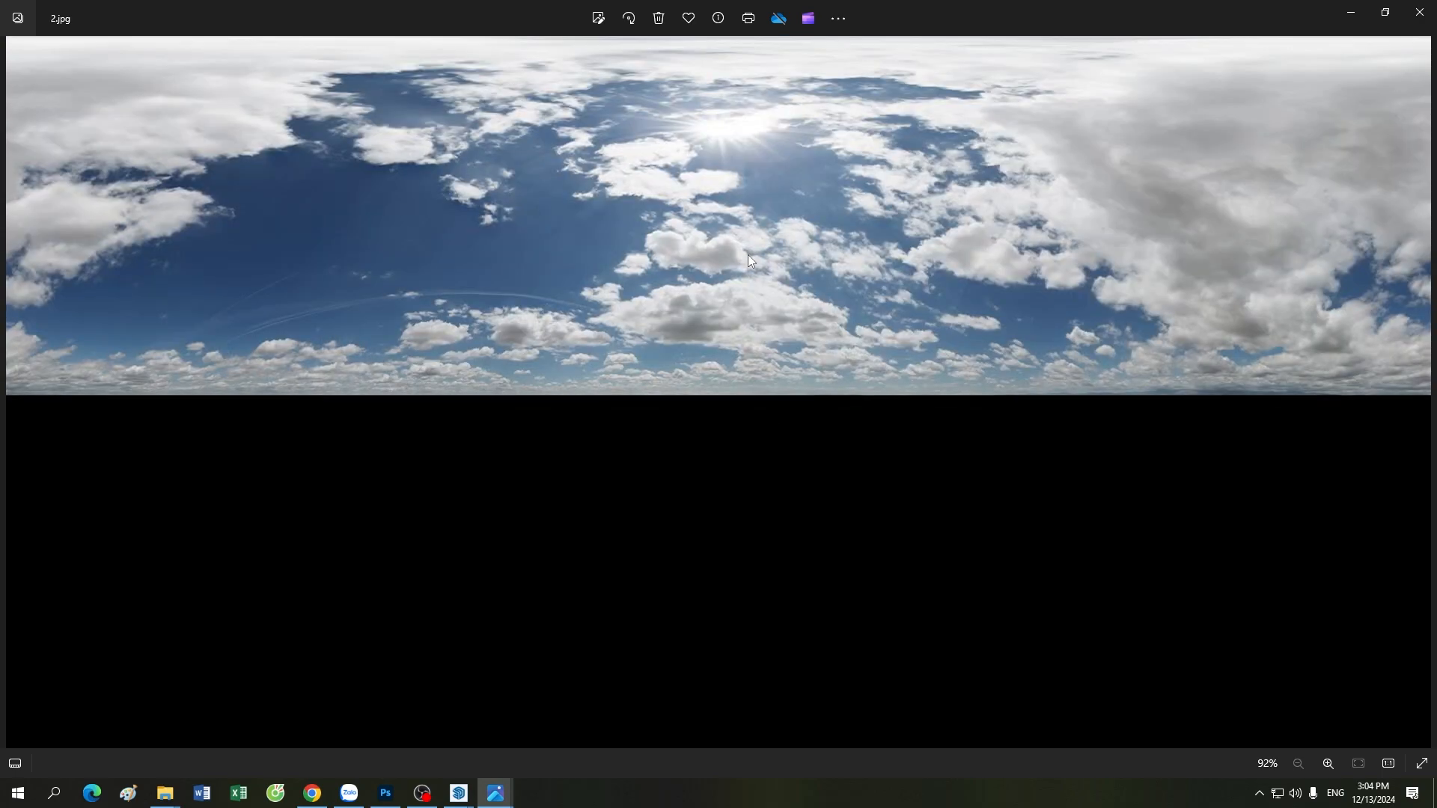
key(Right)
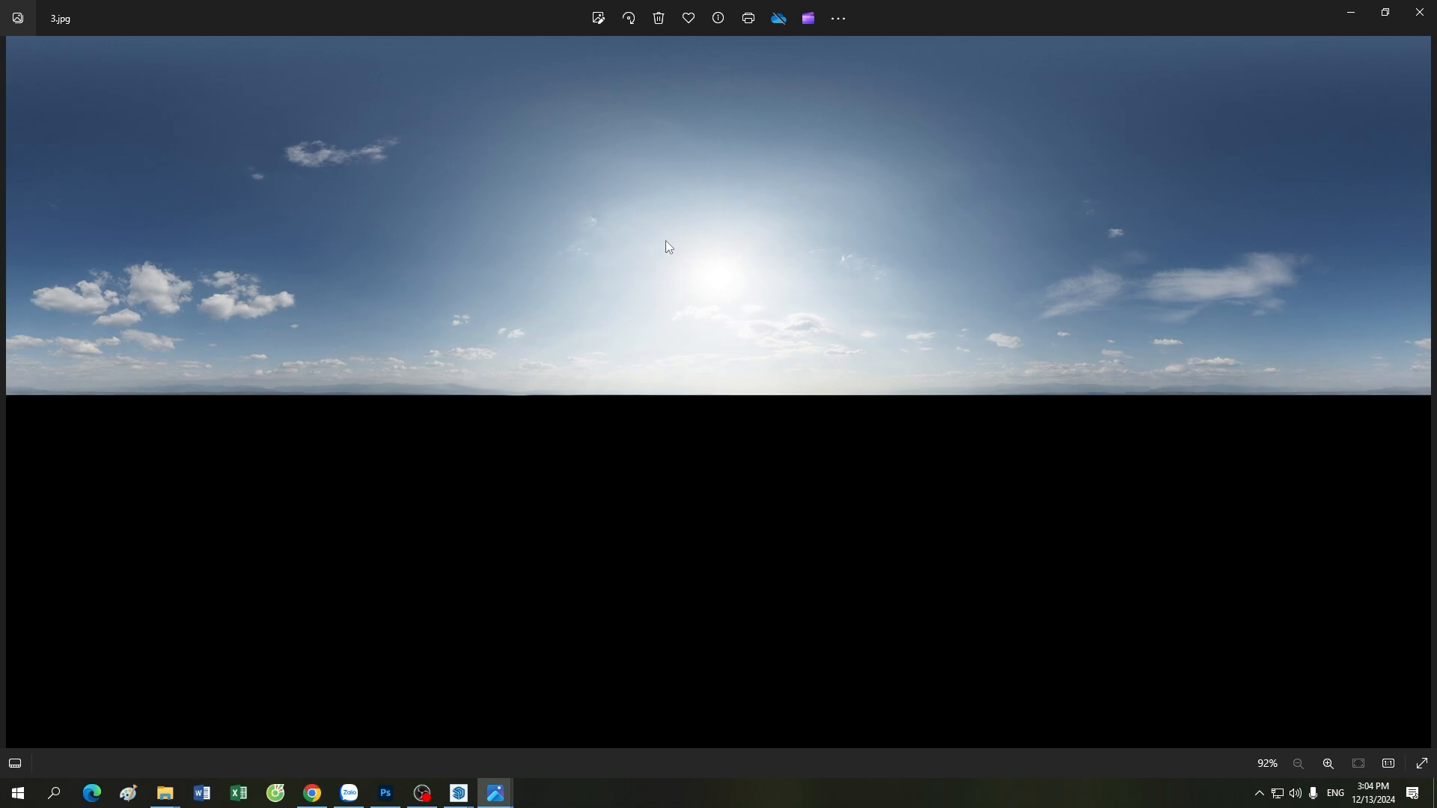
Switch back to SketchUp and load Hdri Pro 2.3.hdr from the HDRI folder as the skybox.
mouse_move(462, 798)
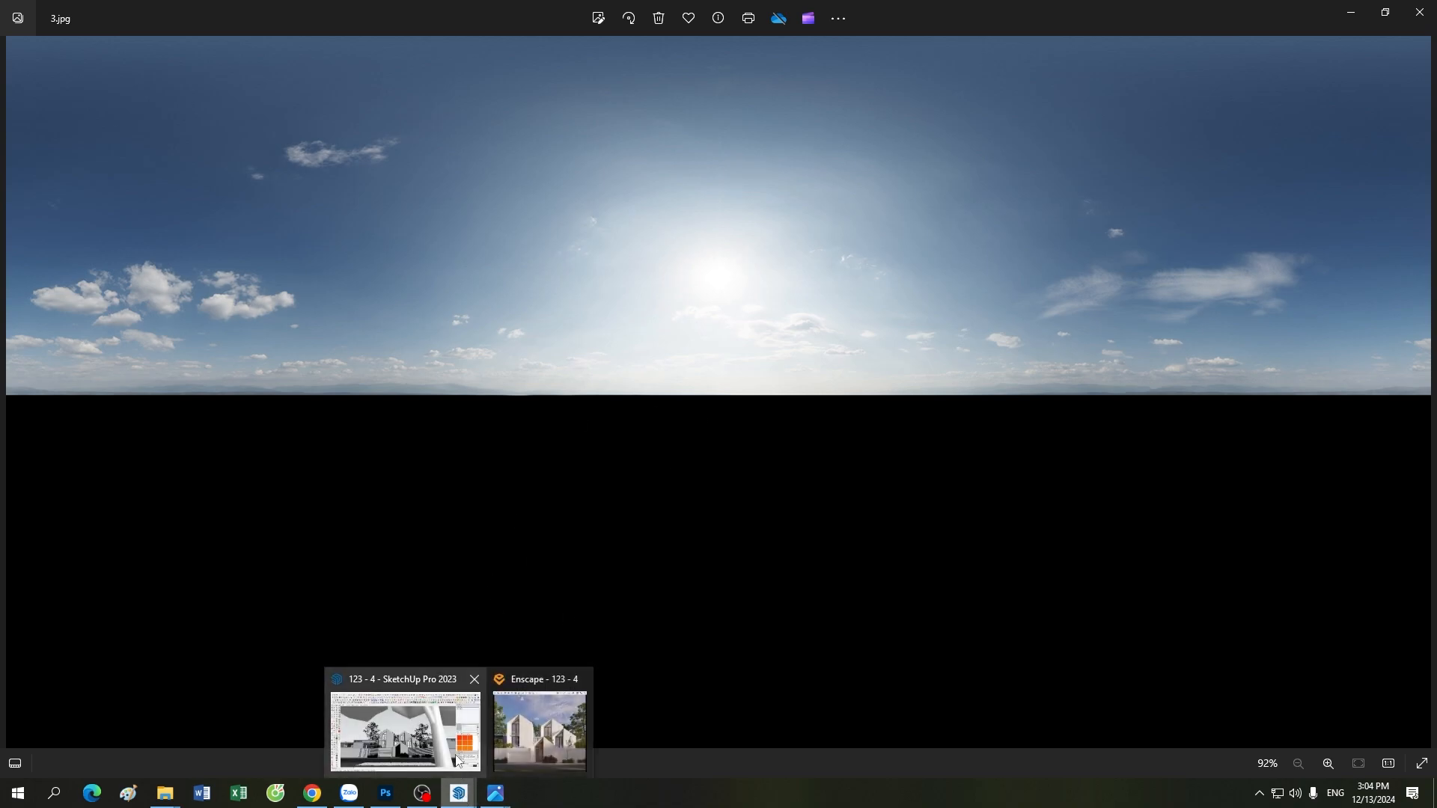
click(404, 730)
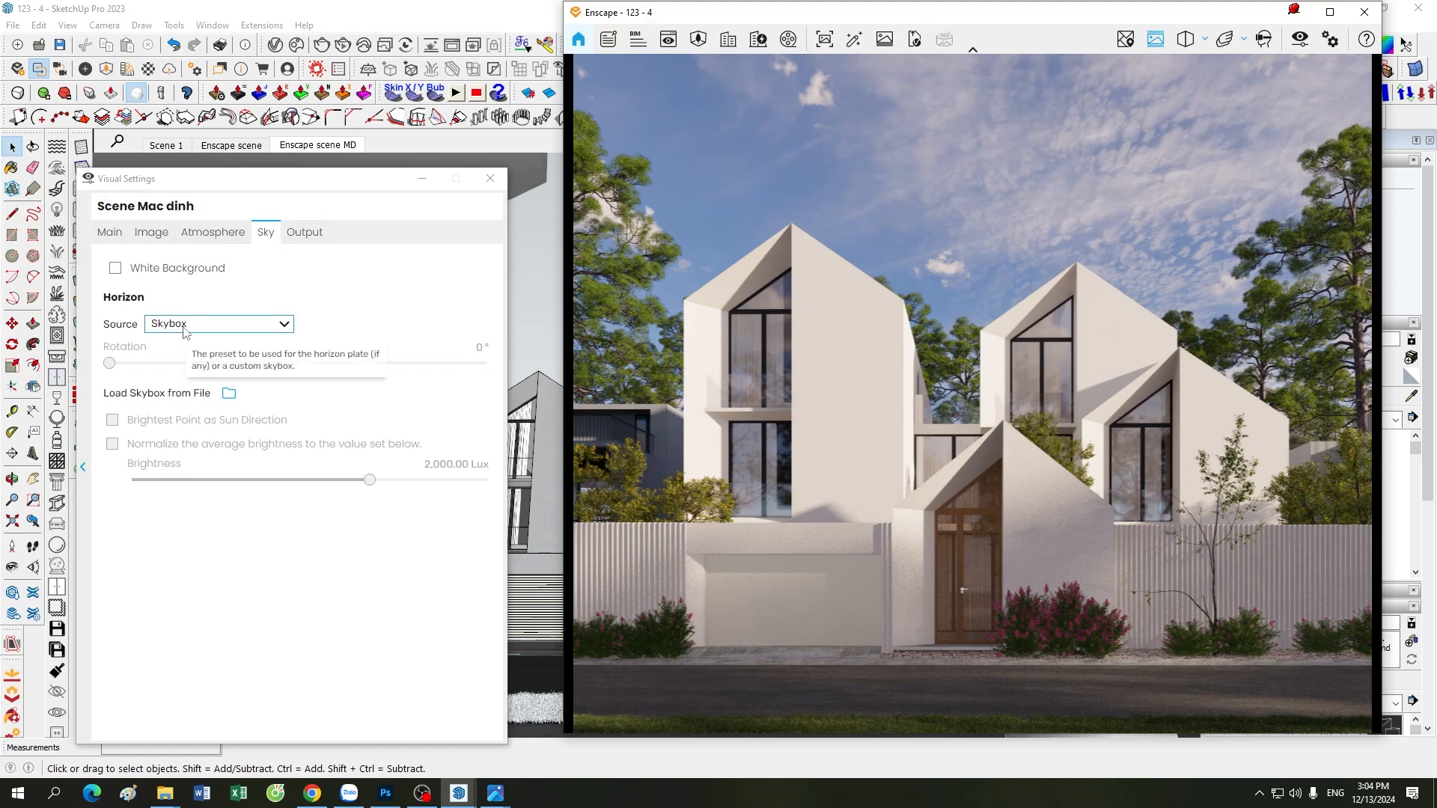
click(229, 395)
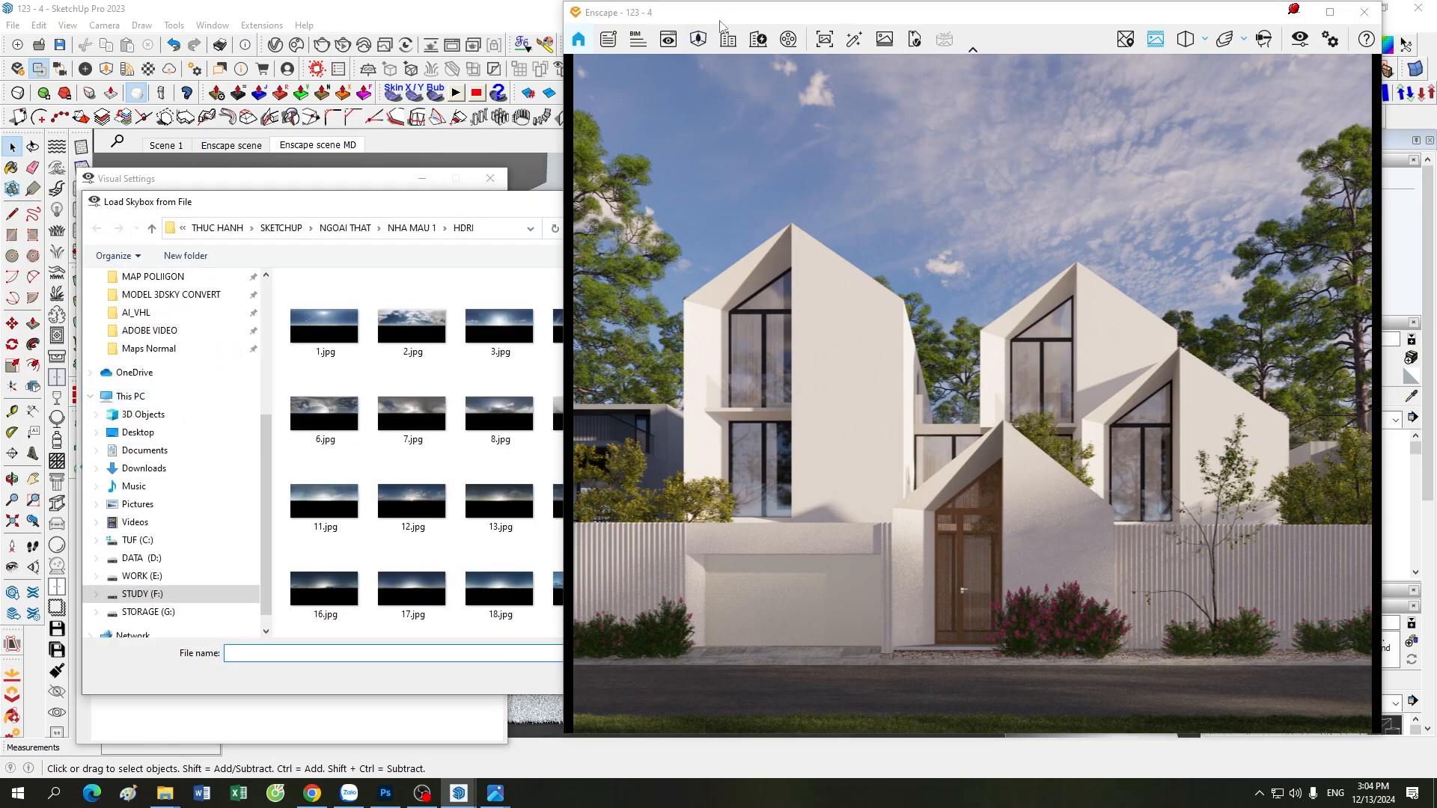
drag(720, 25, 917, 32)
scroll(612, 439, down, 1)
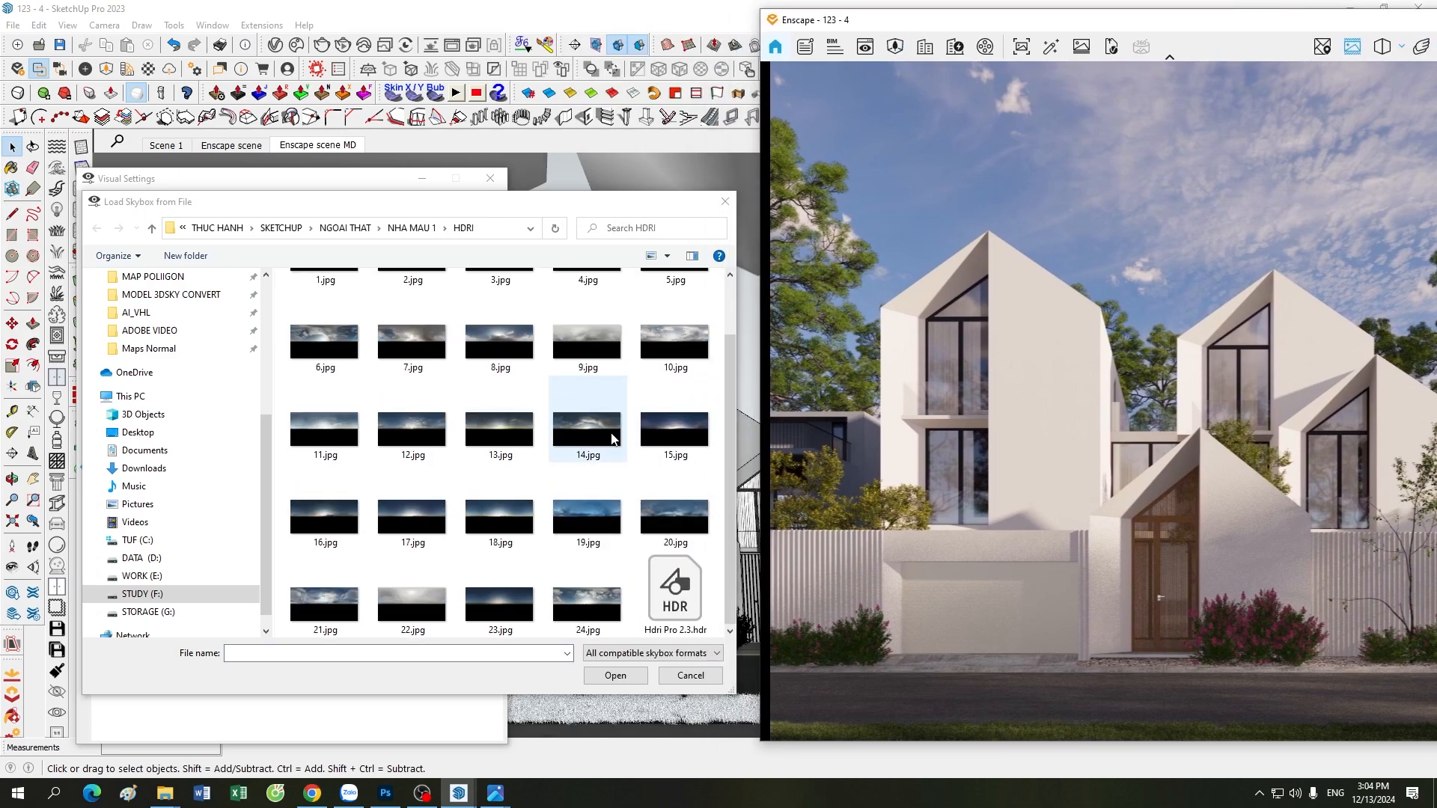
click(675, 590)
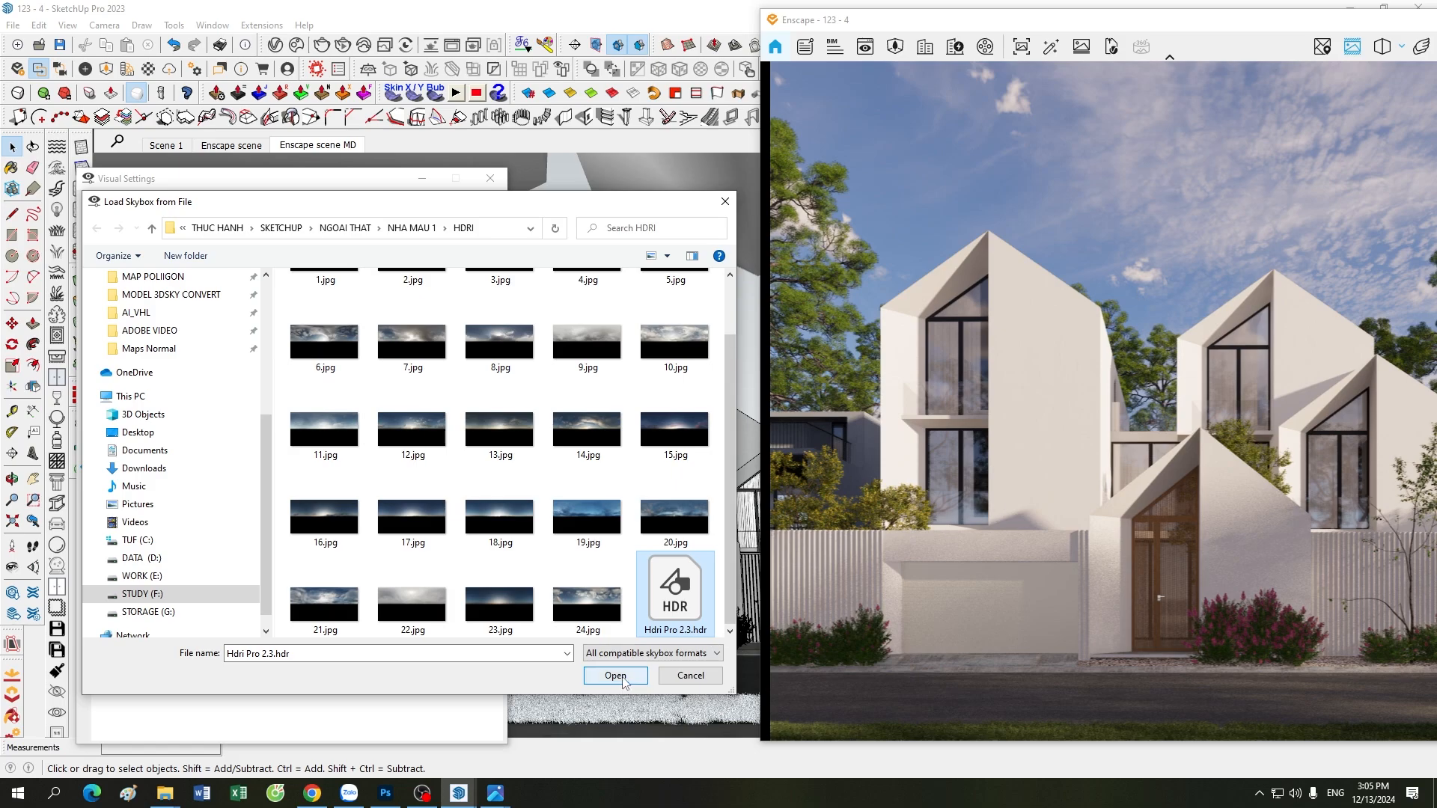
scroll(523, 412, up, 1)
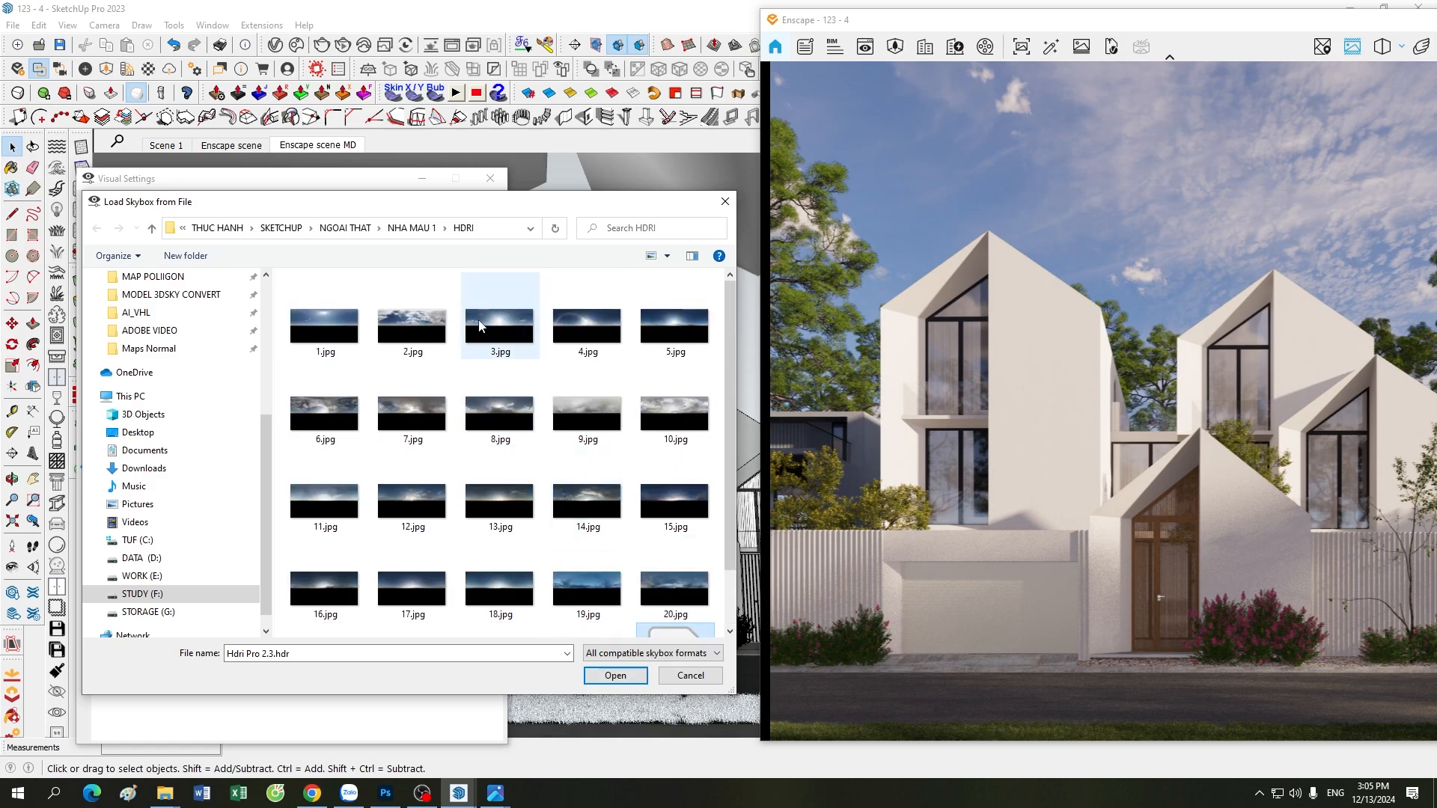
click(614, 676)
View the 3.jpg sky preview from the HDRI folder again to compare it with the rendered sky.
mouse_move(165, 793)
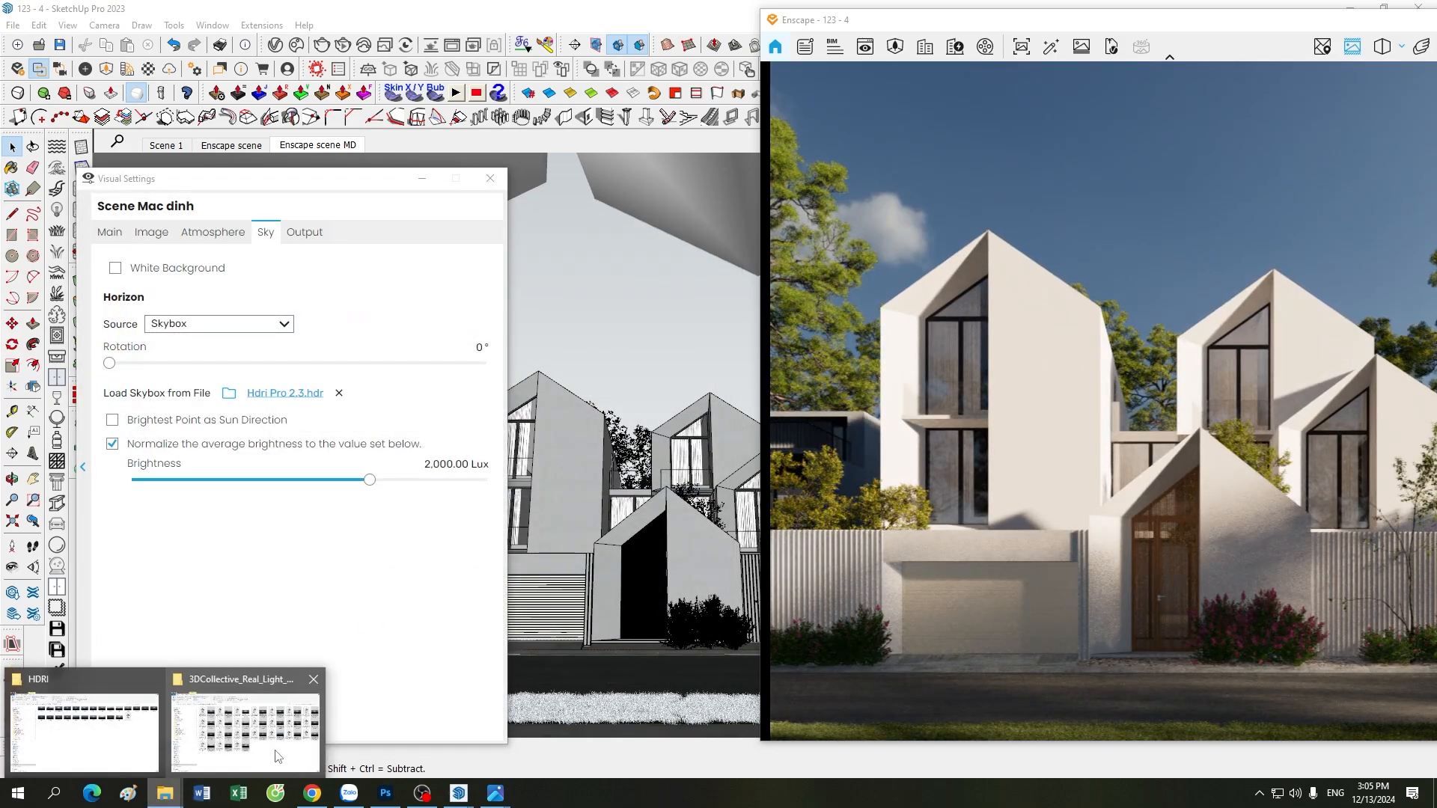
click(85, 730)
double_click(469, 167)
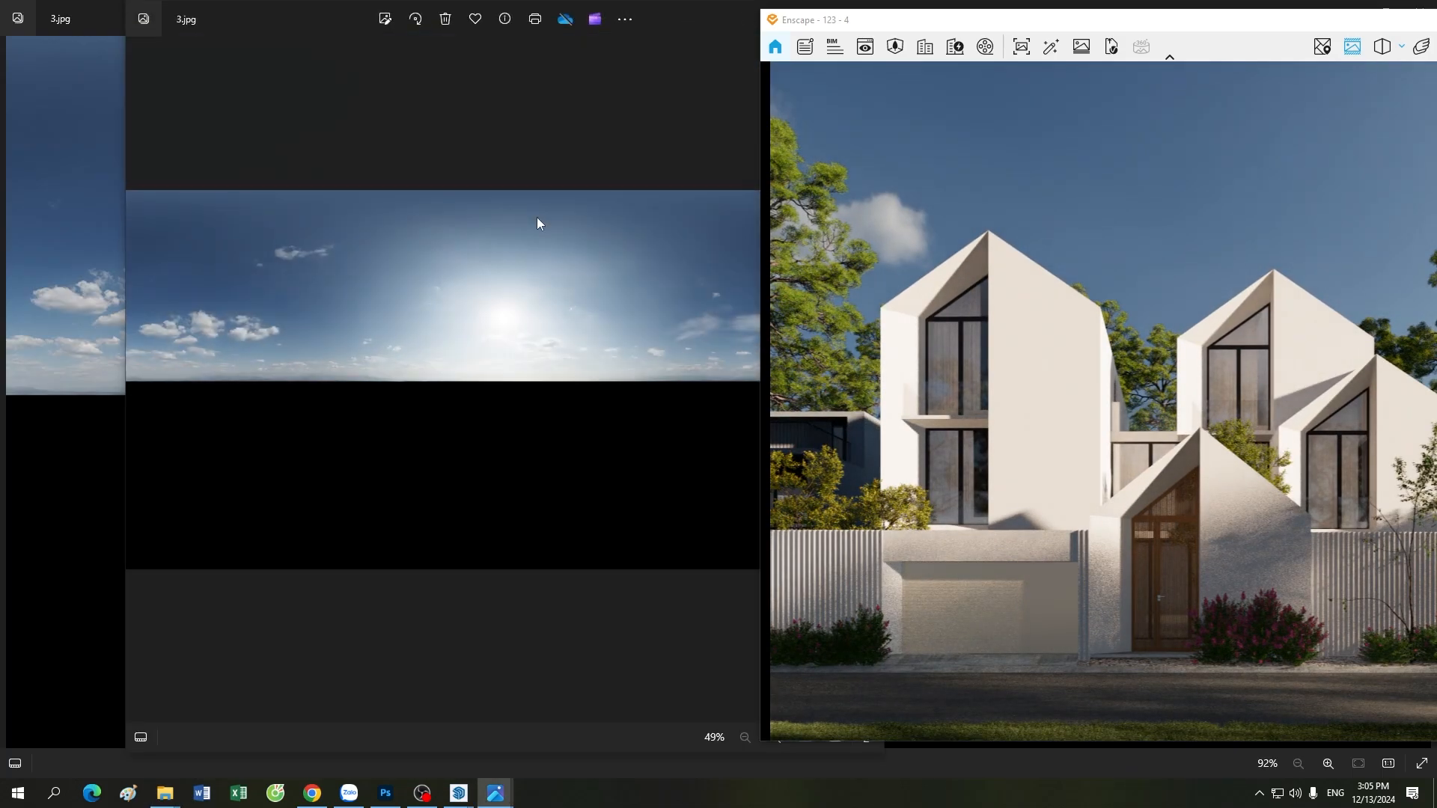
drag(965, 24, 963, 94)
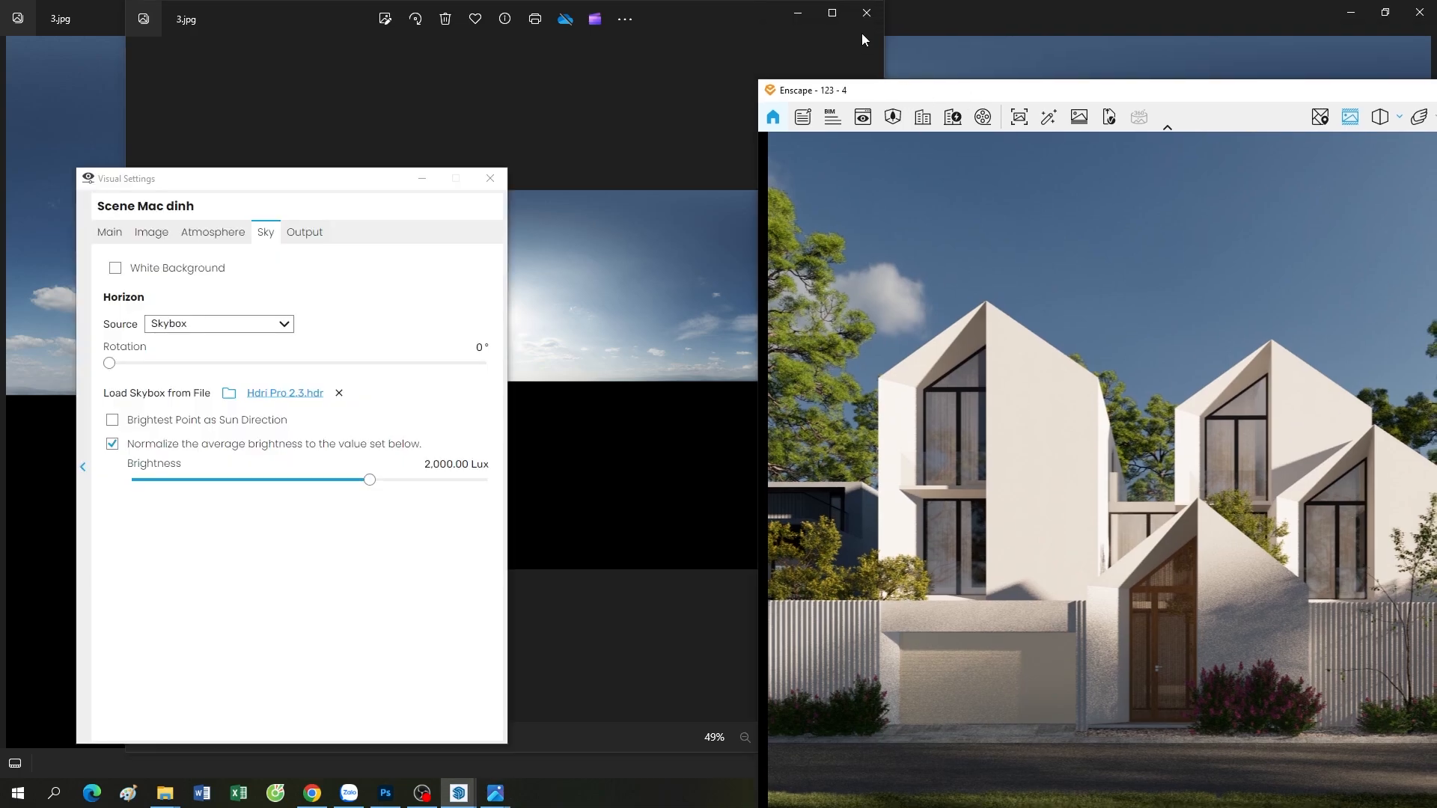
click(860, 16)
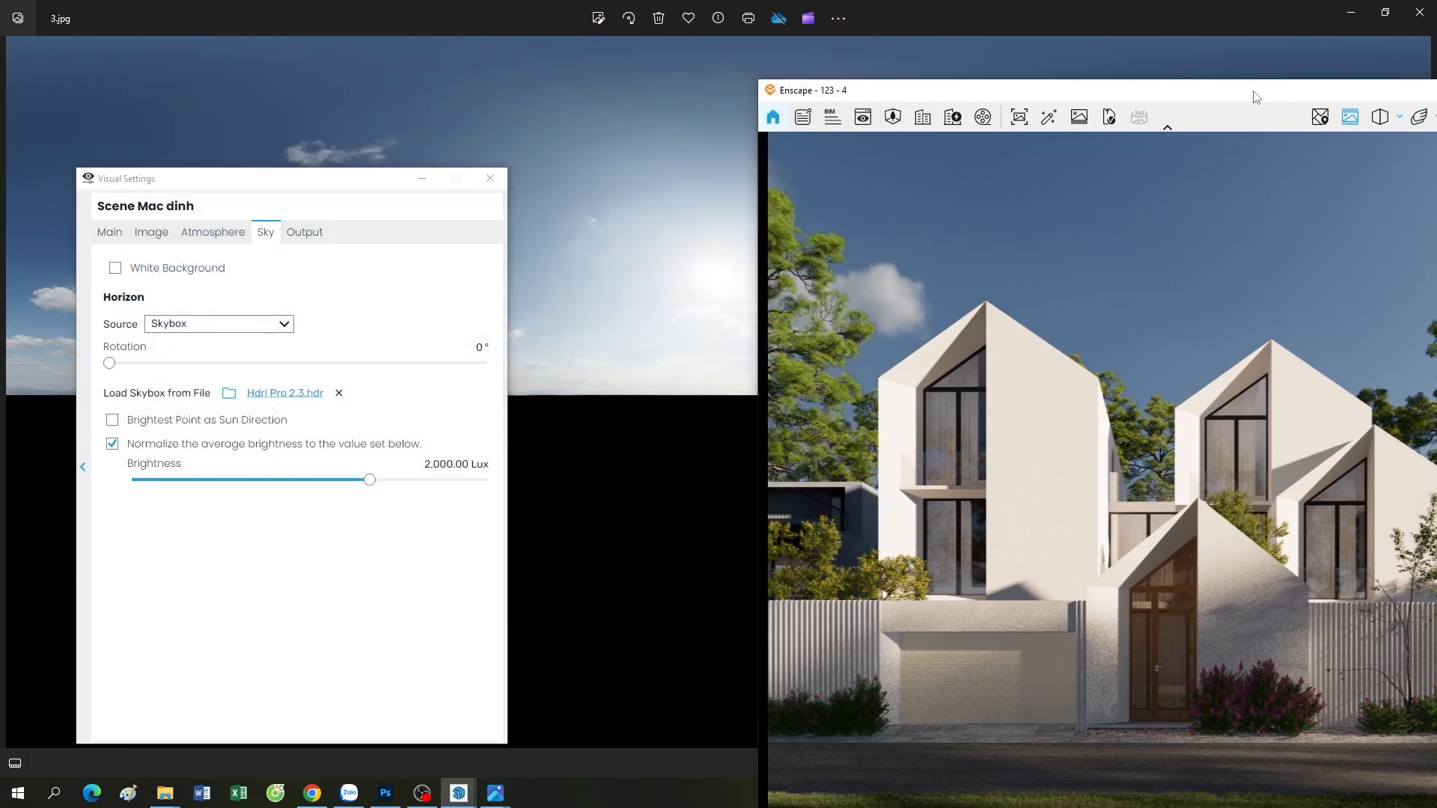
drag(1252, 91, 890, 53)
click(1129, 50)
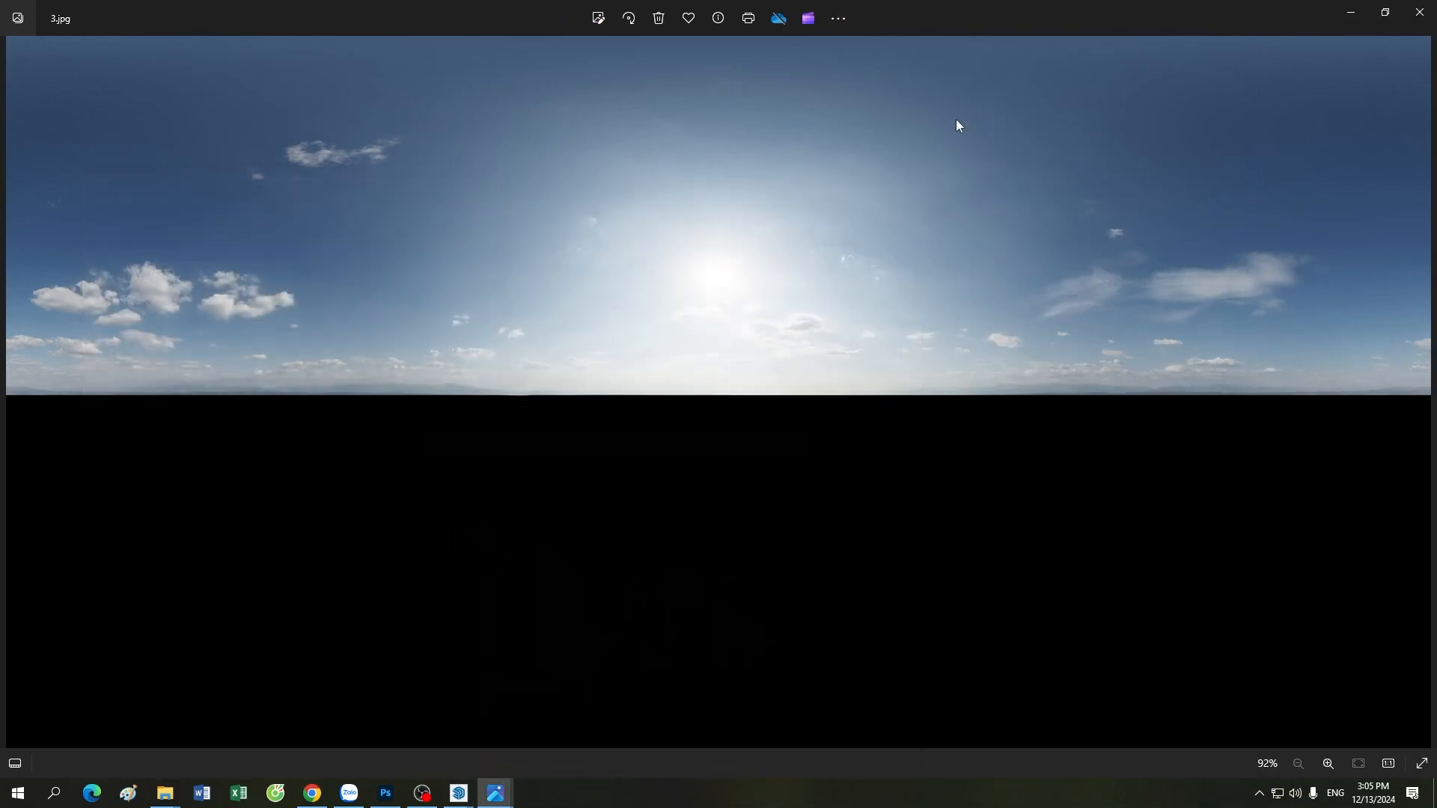
Return to SketchUp and Enscape, arrange the render and settings windows side by side, and enable Brightest Point as Sun Direction.
mouse_move(459, 791)
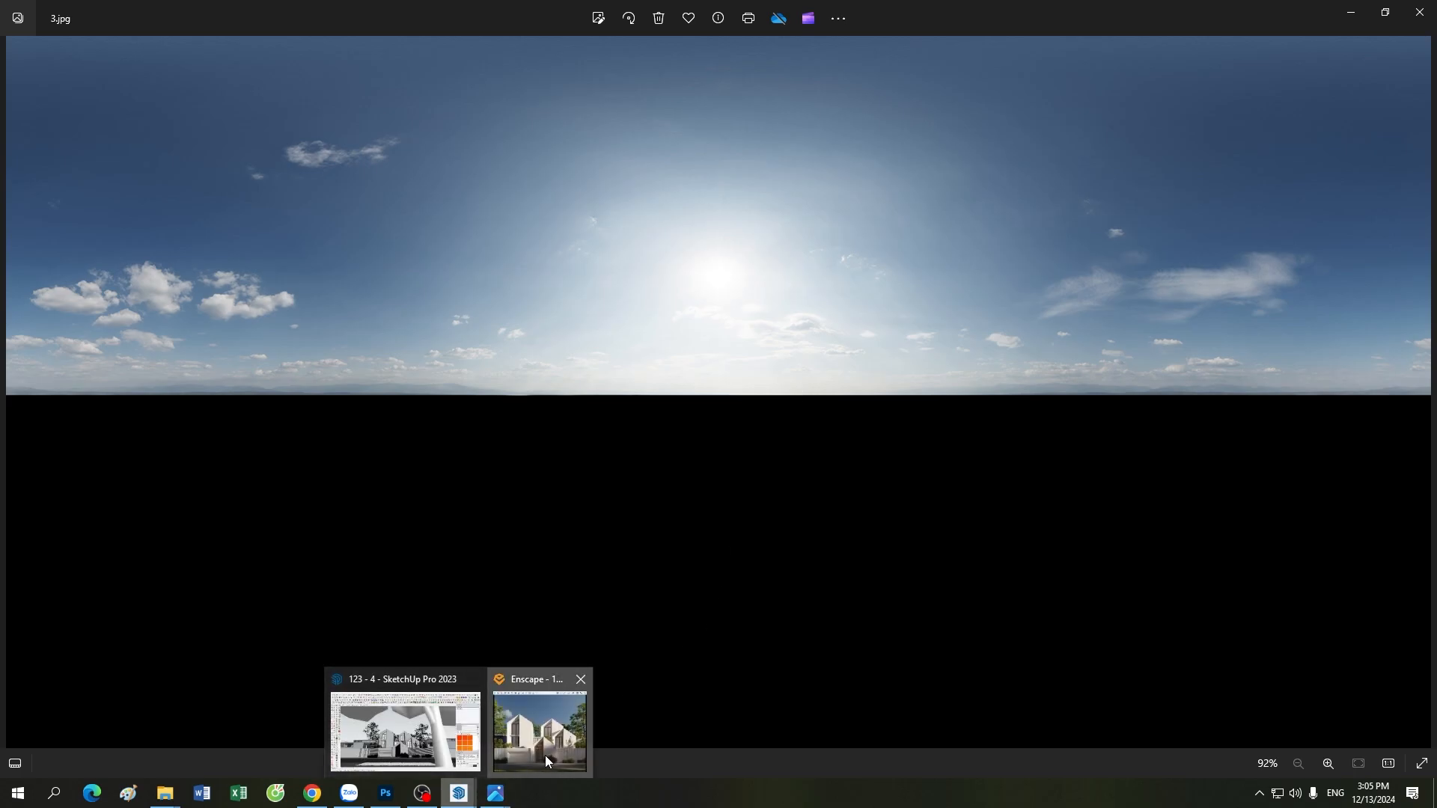
click(523, 748)
click(380, 743)
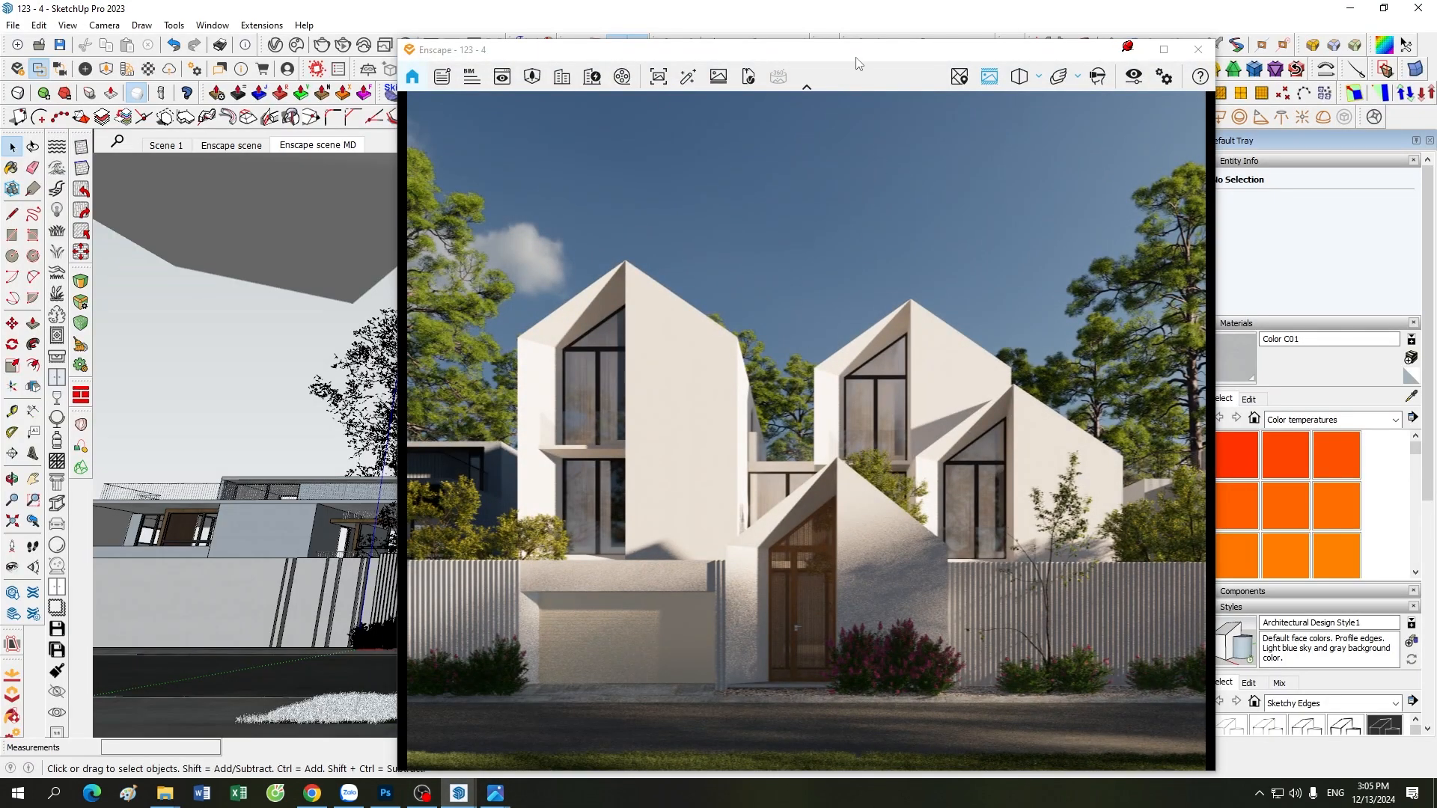
drag(858, 55, 1012, 45)
drag(358, 185, 373, 149)
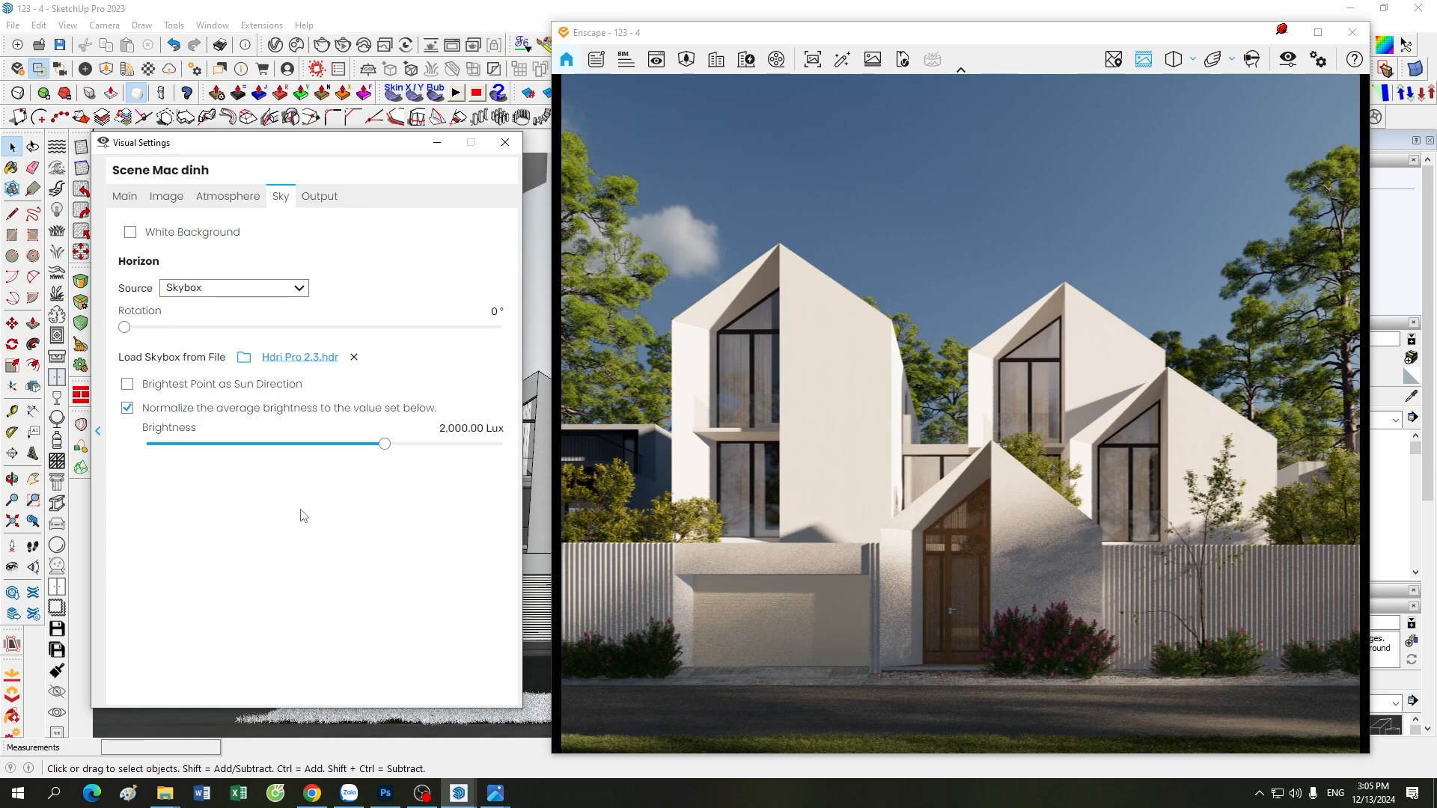
click(128, 384)
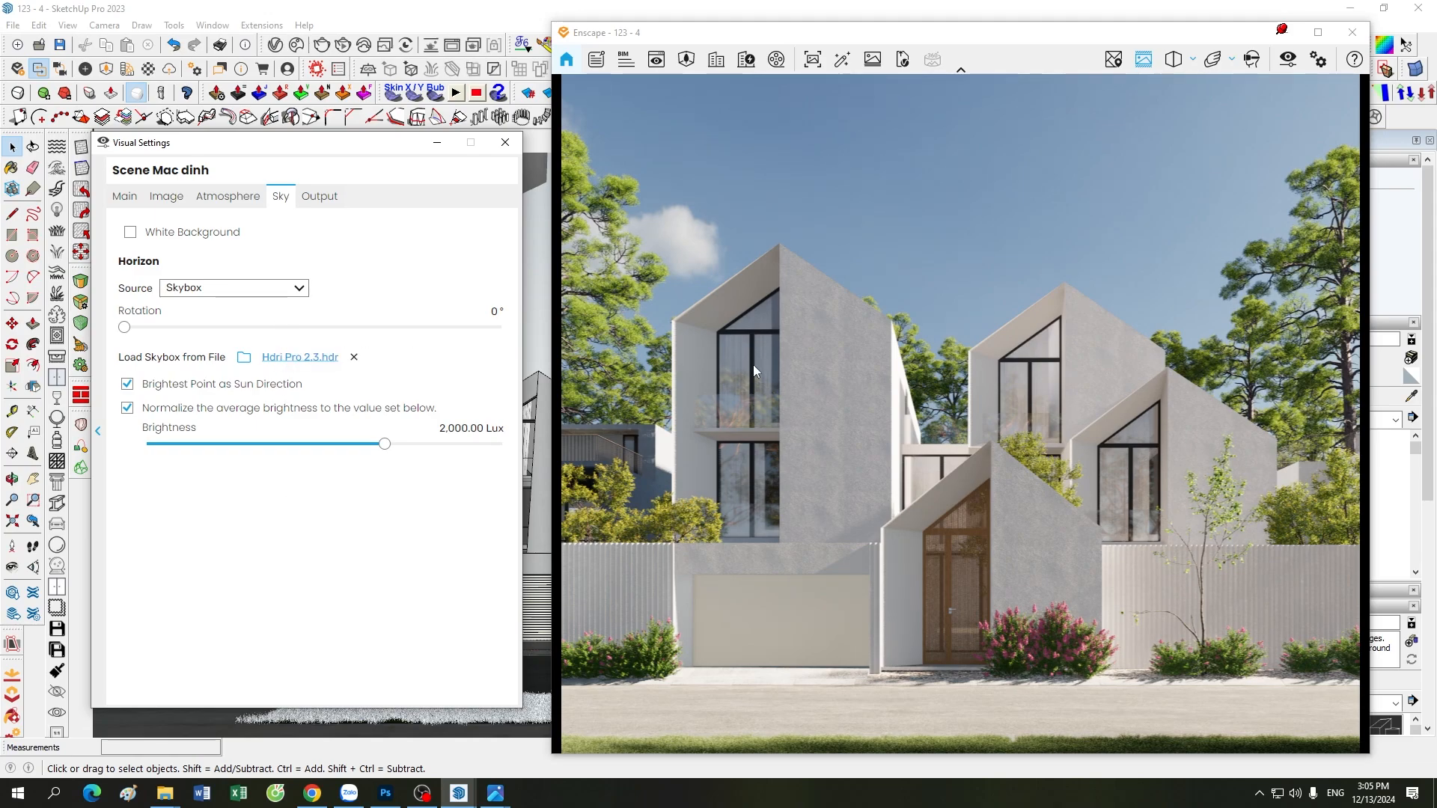
Set the Sun Brightness under Illumination to 40%.
click(224, 198)
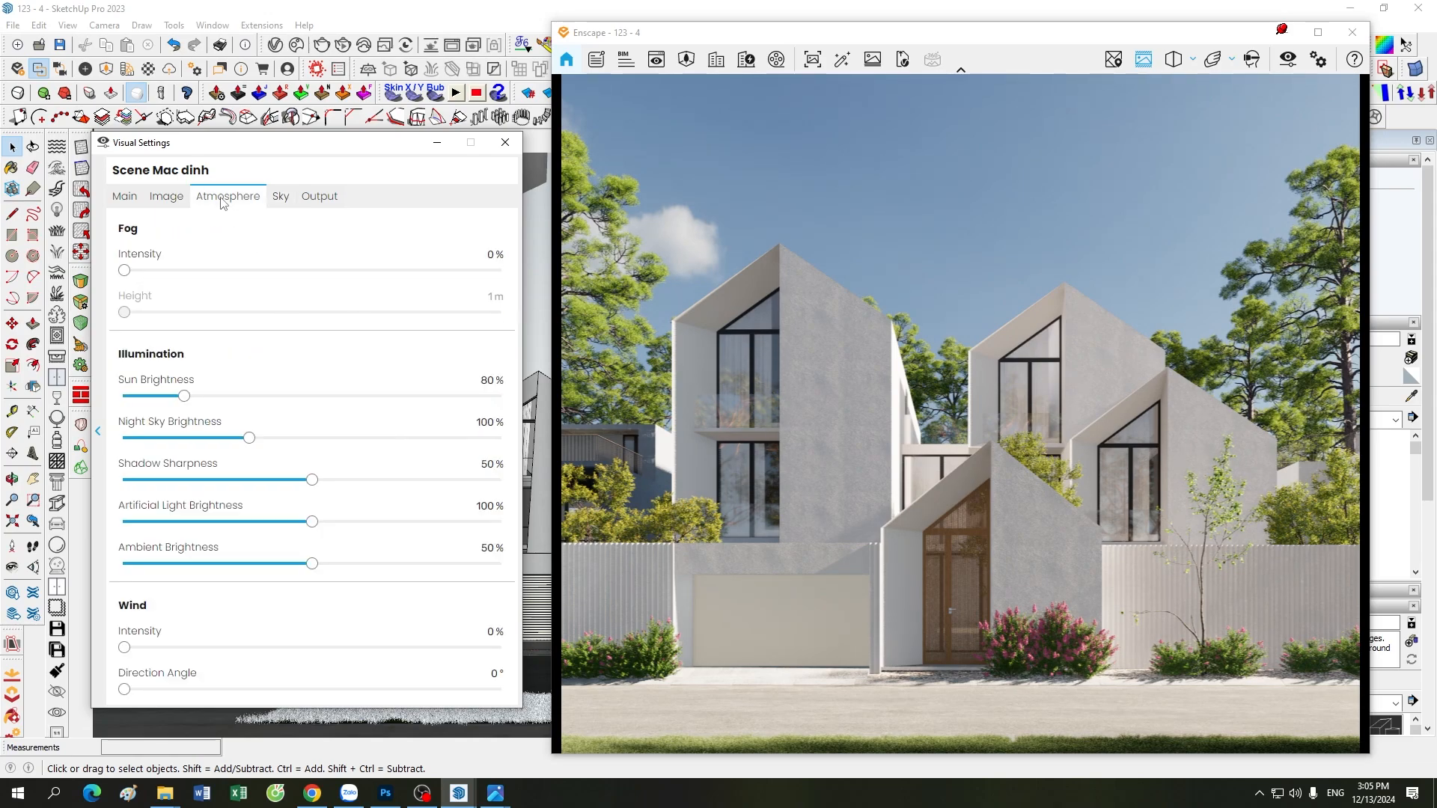
double_click(482, 381)
text(40)
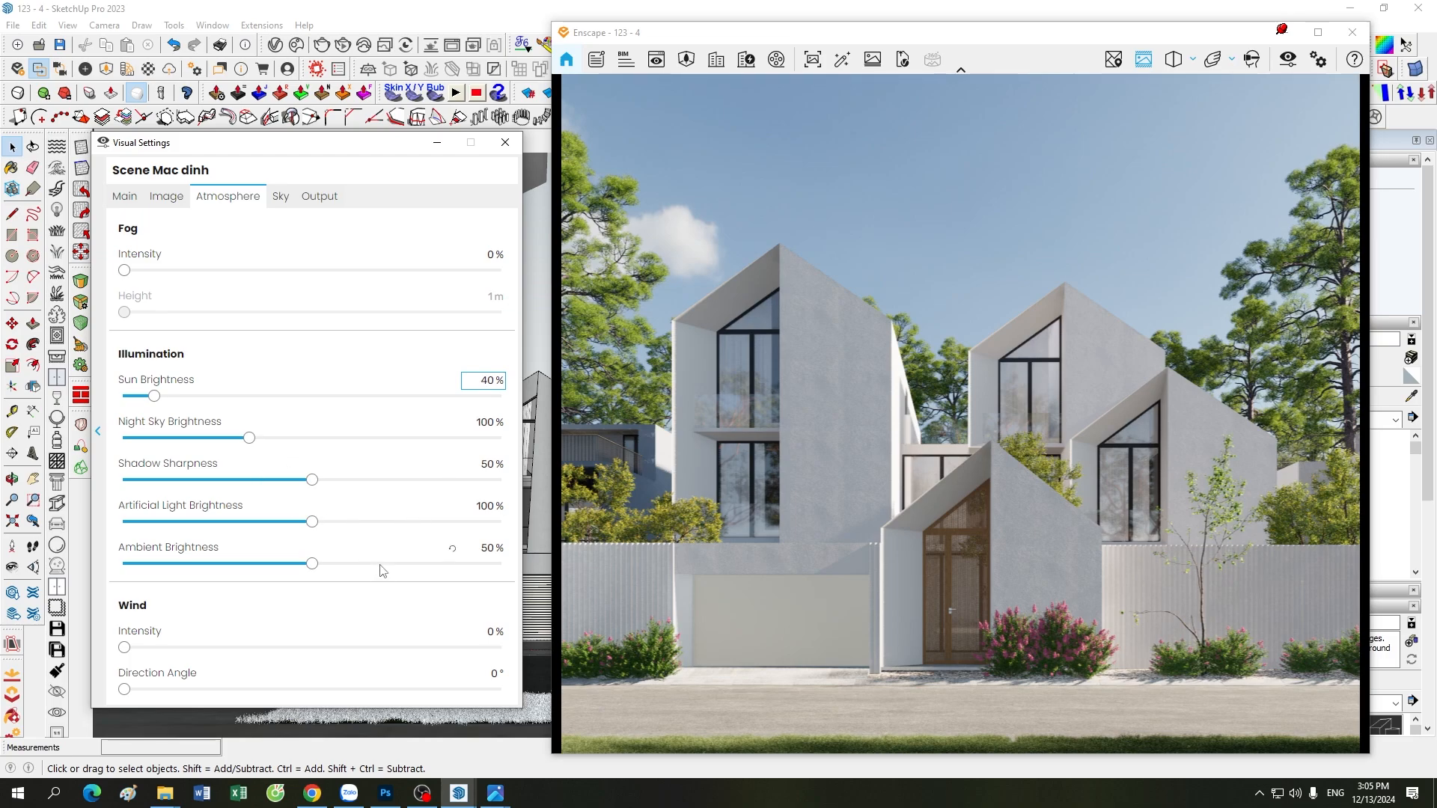
click(166, 196)
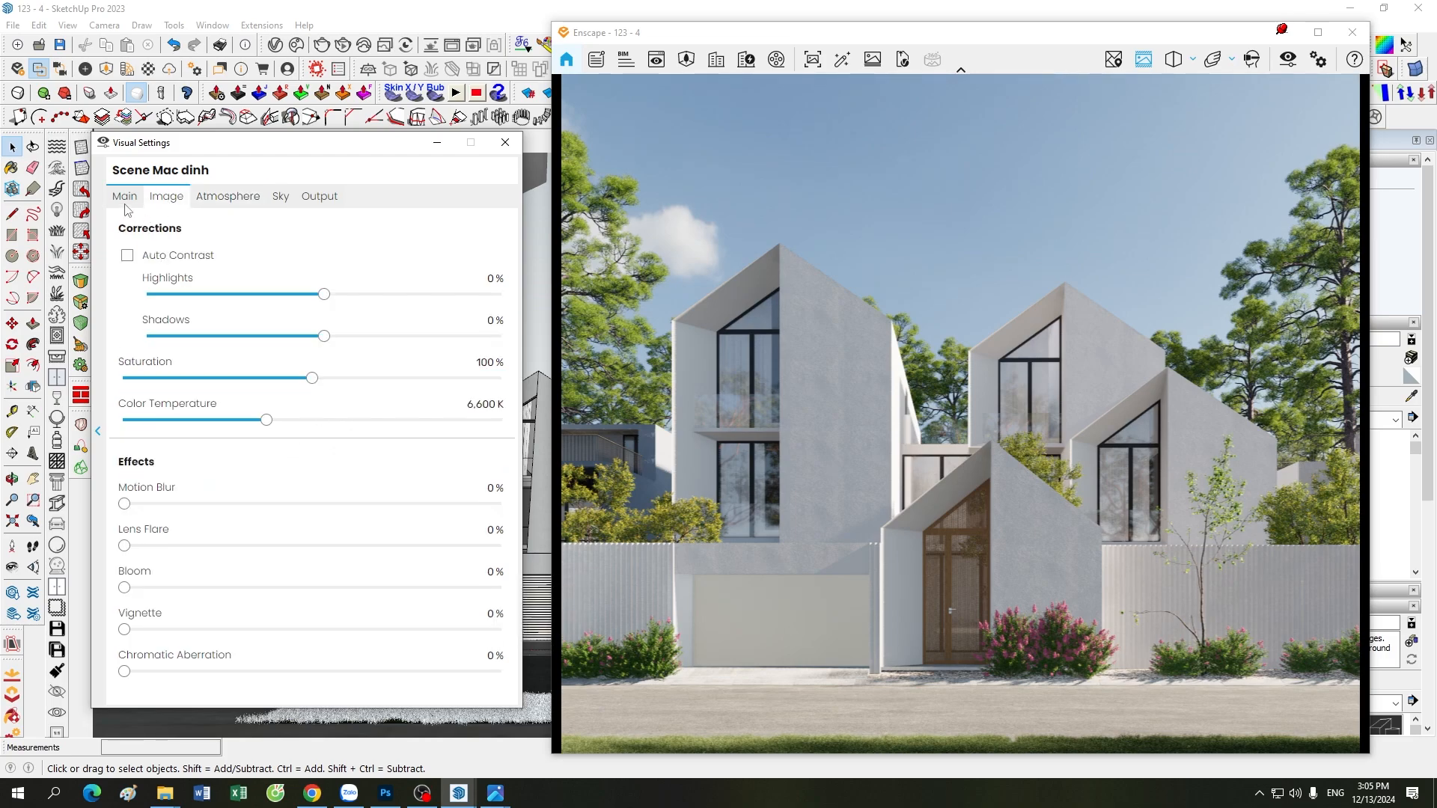
click(124, 196)
click(166, 196)
click(228, 196)
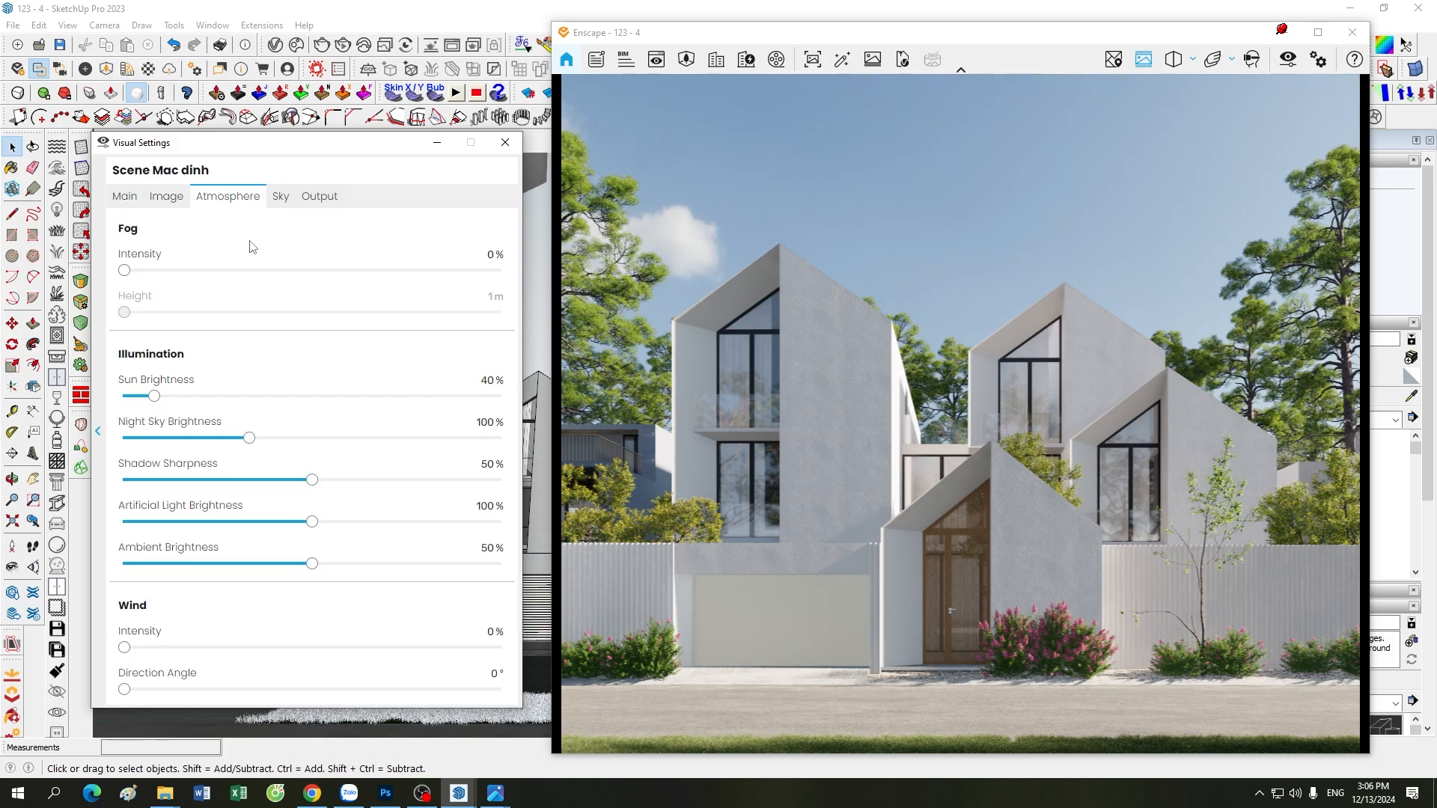
click(288, 201)
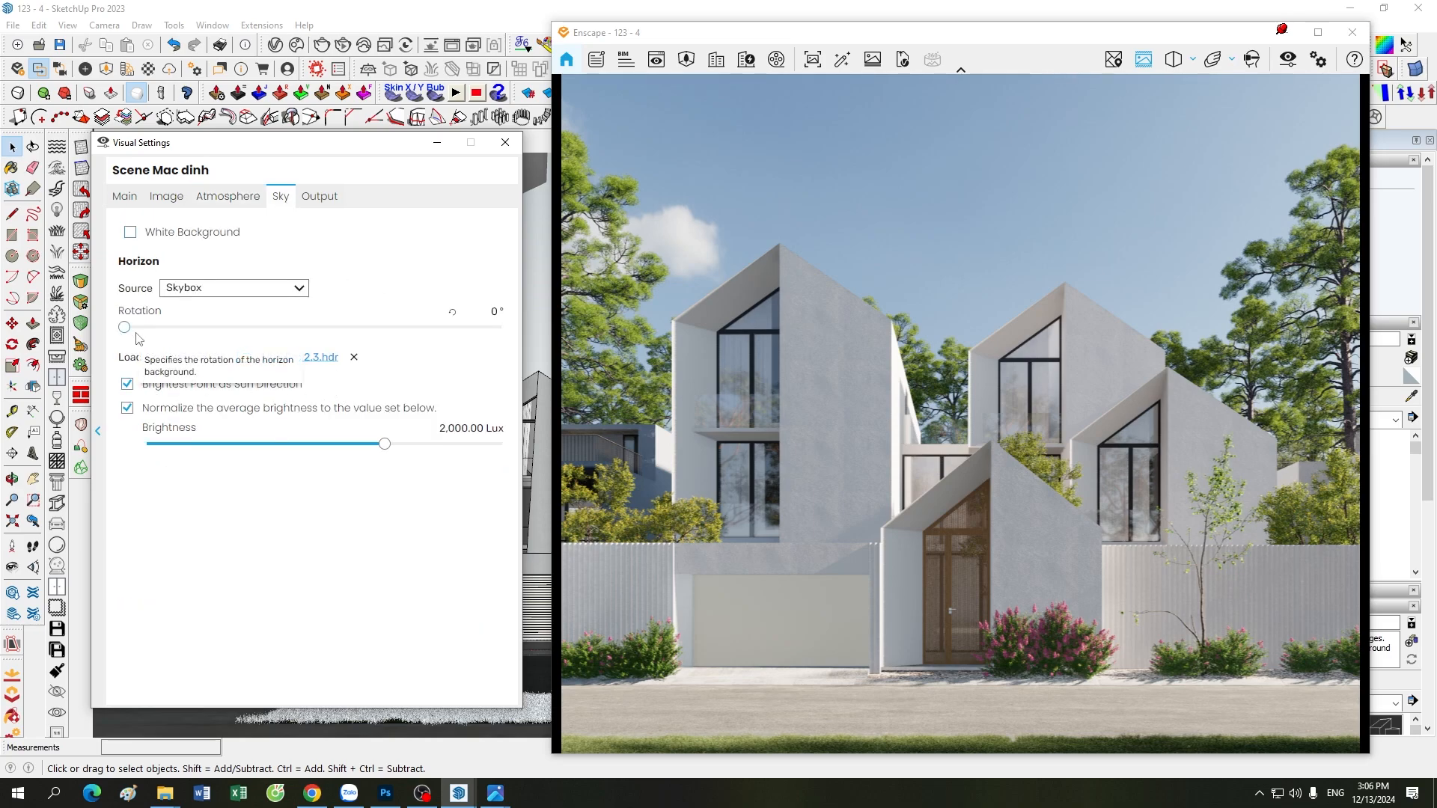
click(215, 199)
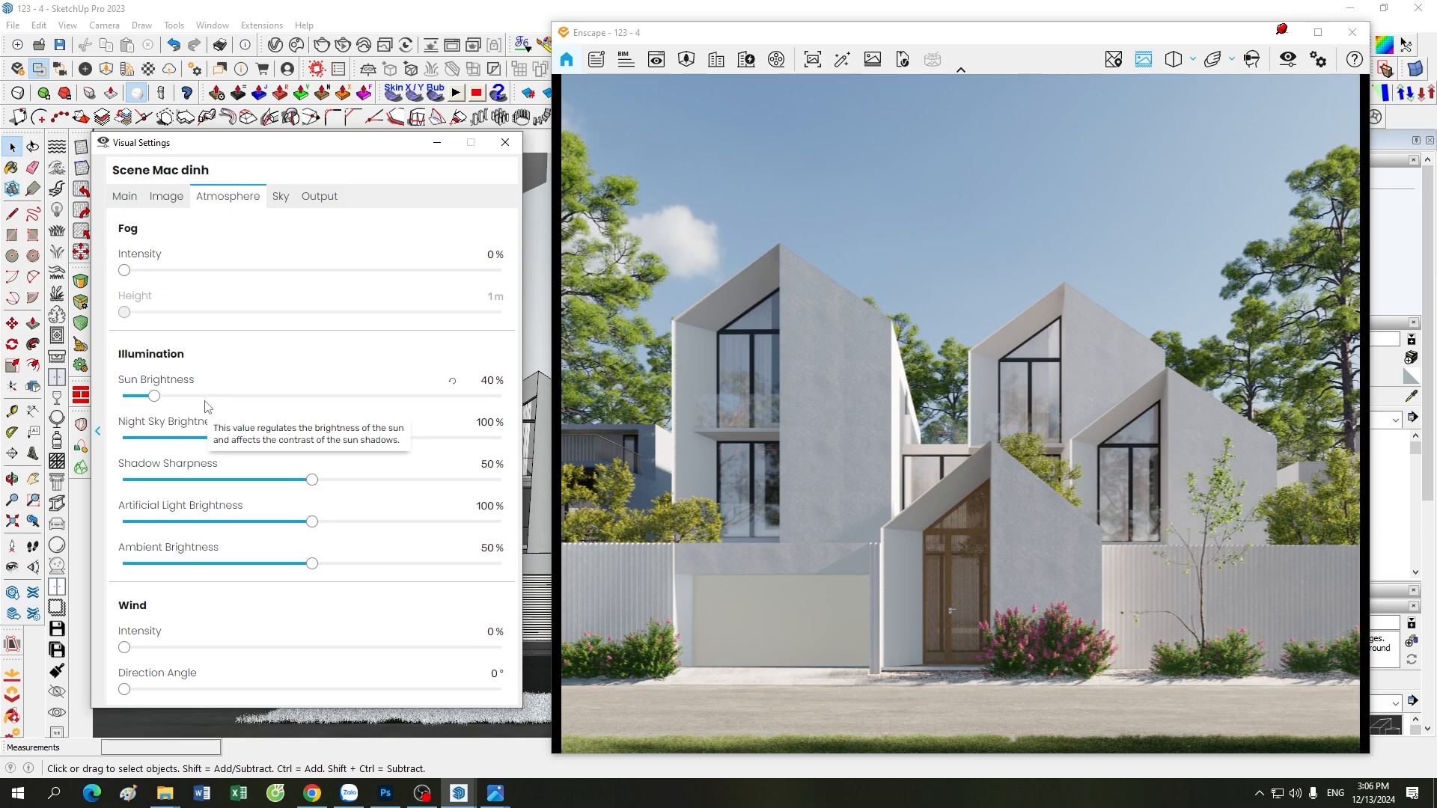
Try different skybox rotations through the full 360° range and set the horizon rotation to 19°.
click(281, 196)
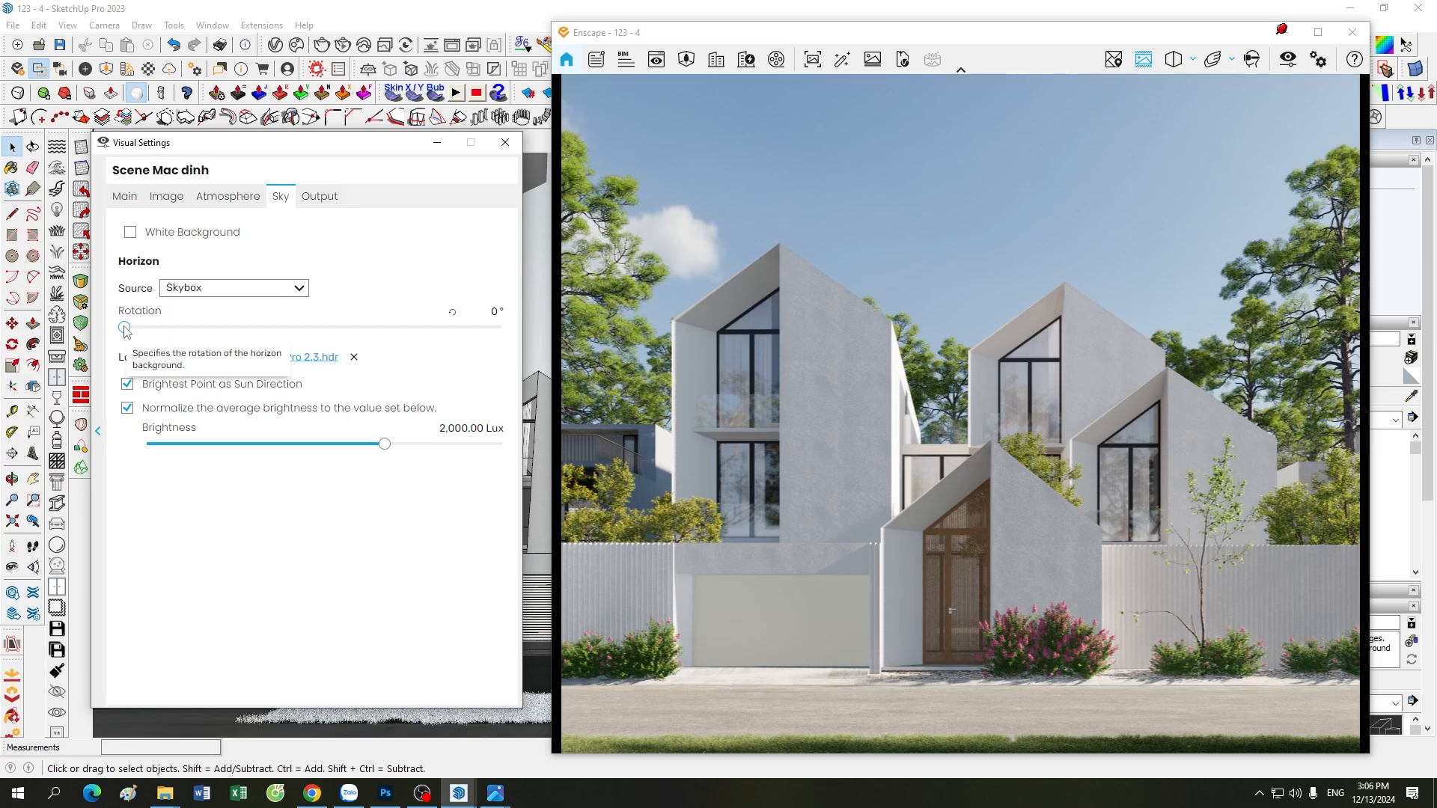
drag(124, 330, 523, 338)
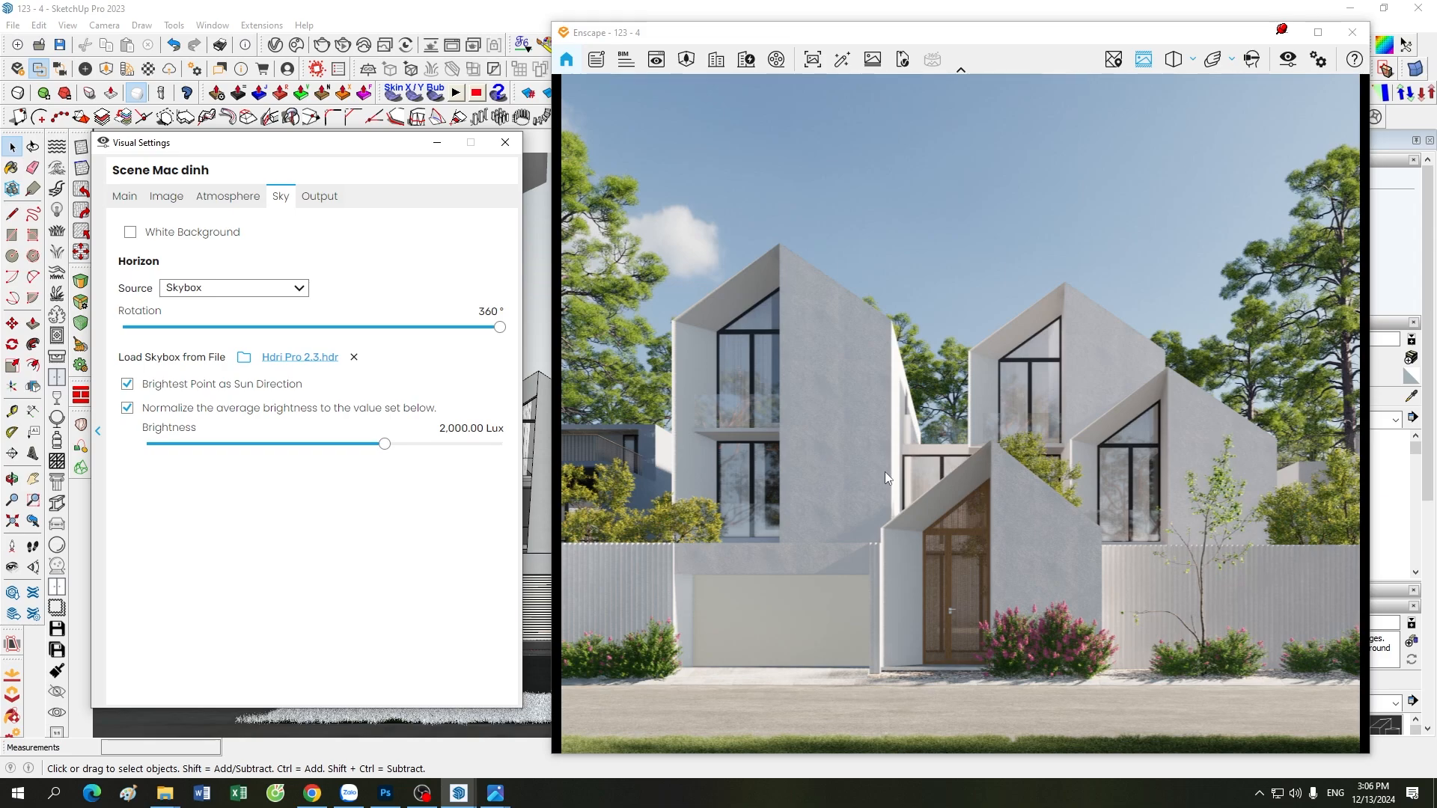
drag(499, 328, 178, 345)
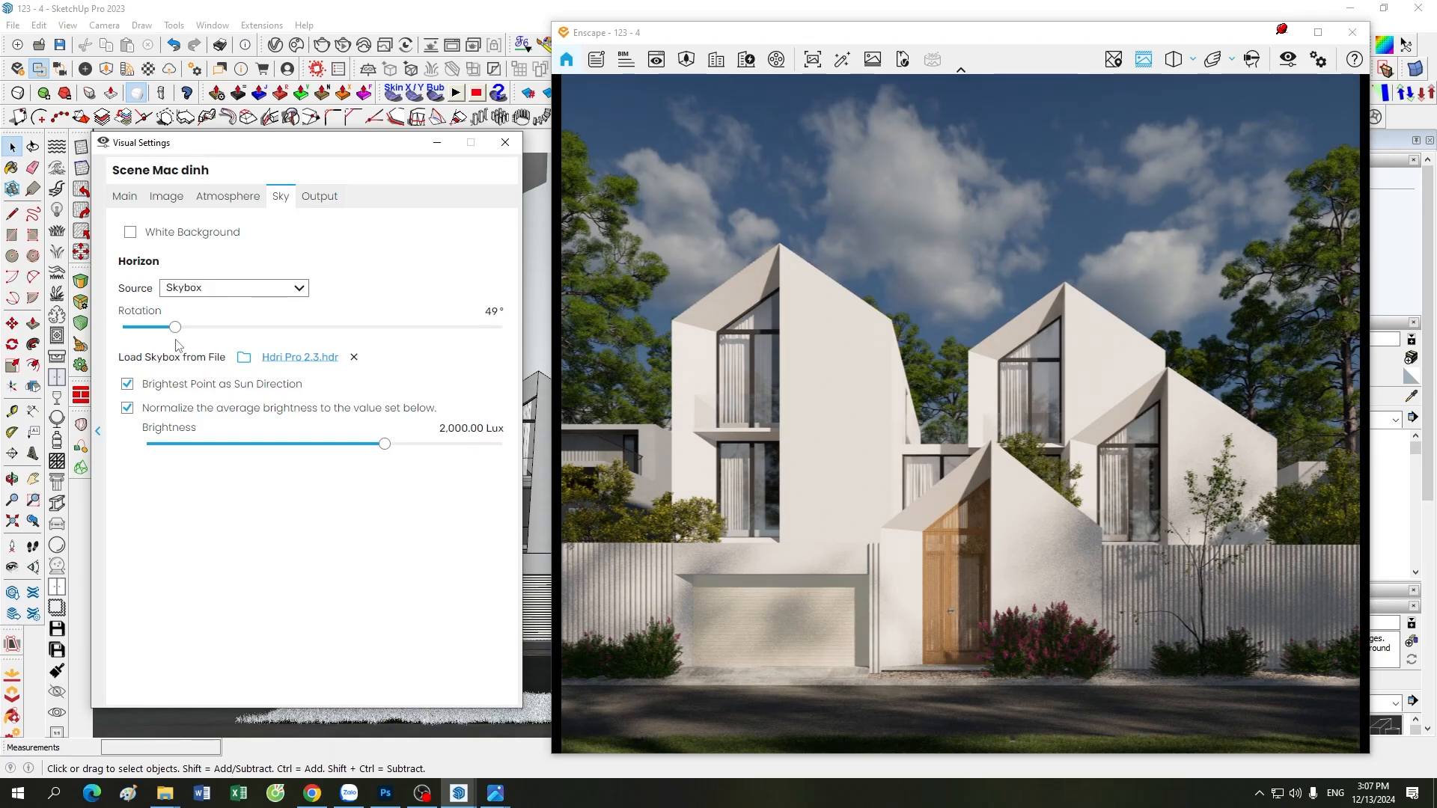
drag(175, 332, 148, 337)
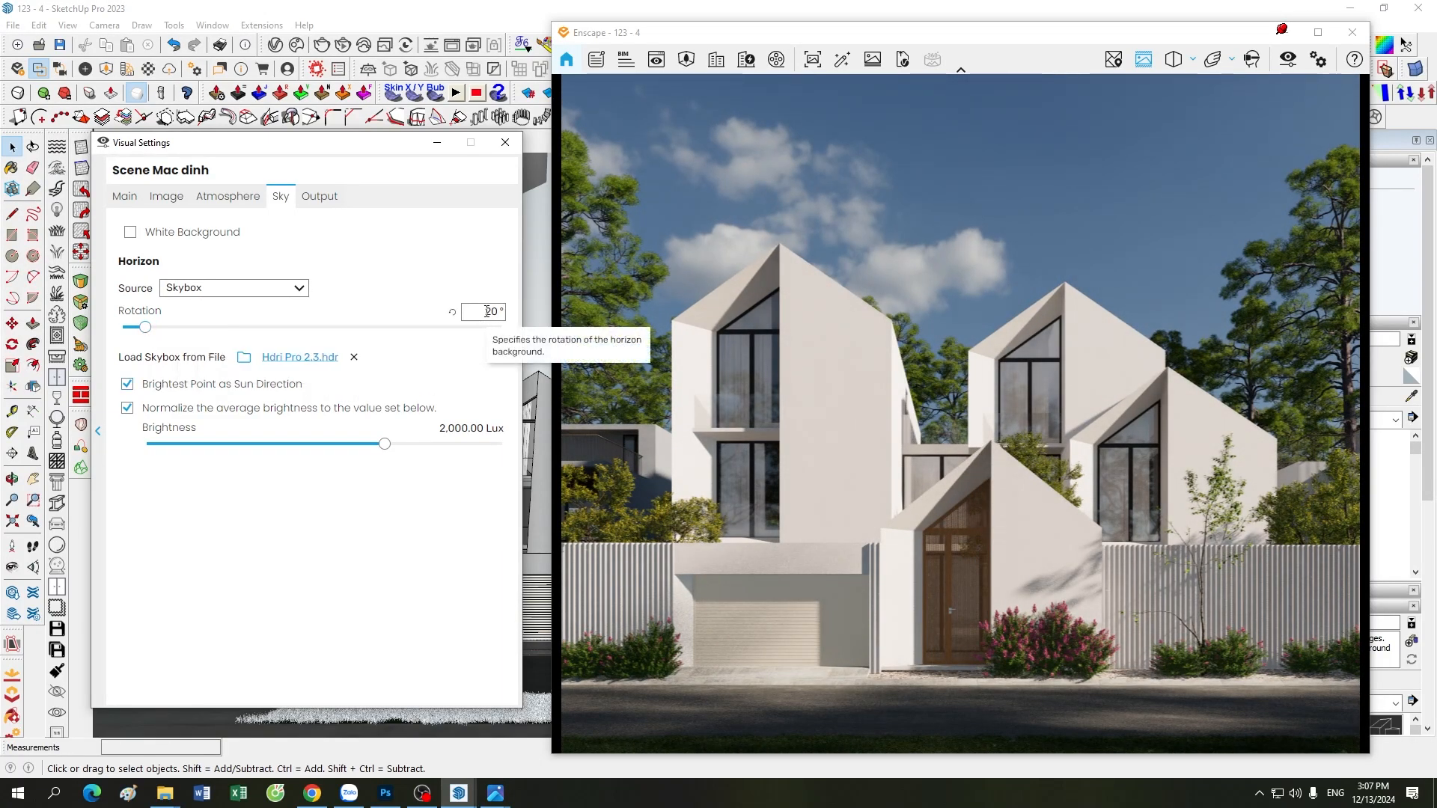
scroll(487, 312, down, 1)
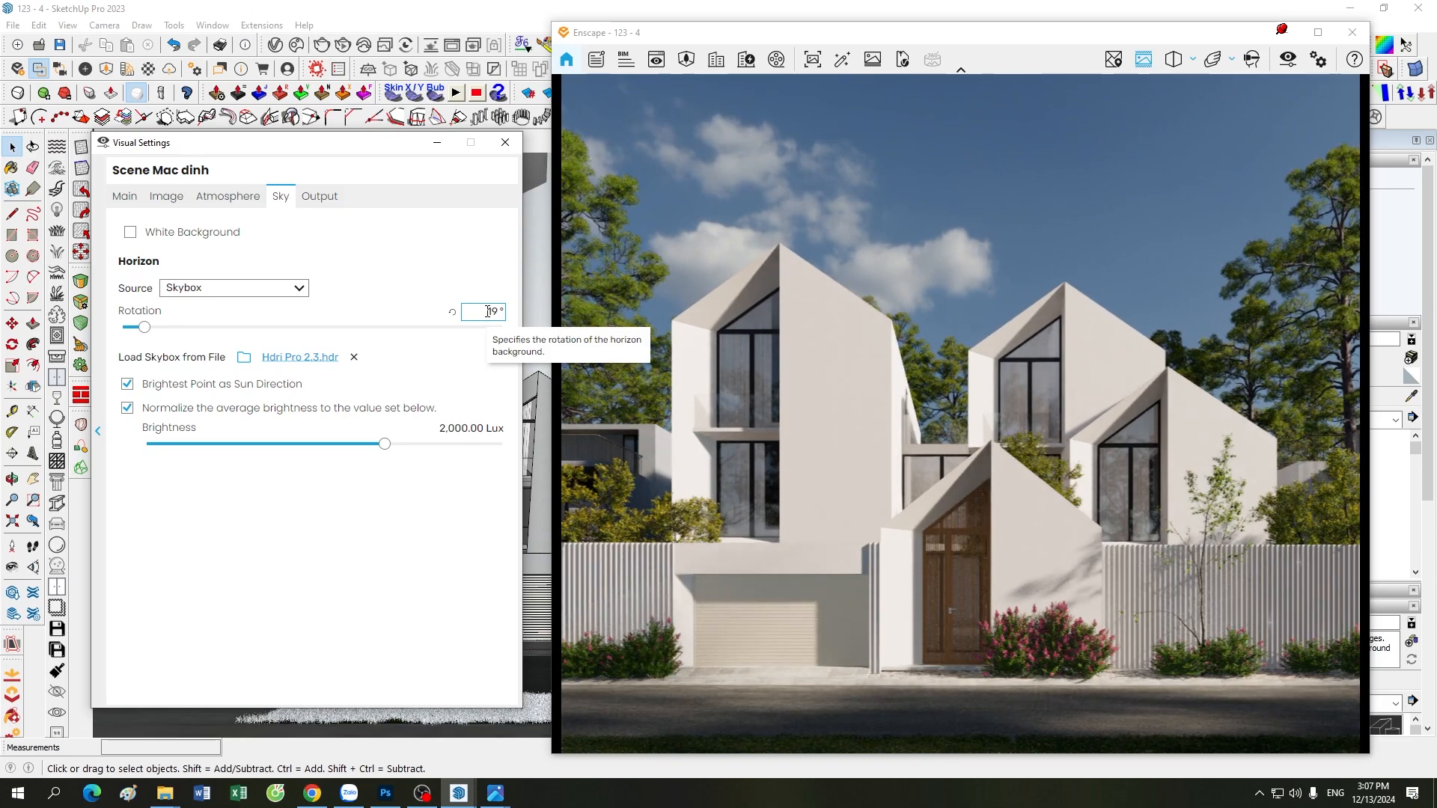
scroll(487, 311, down, 1)
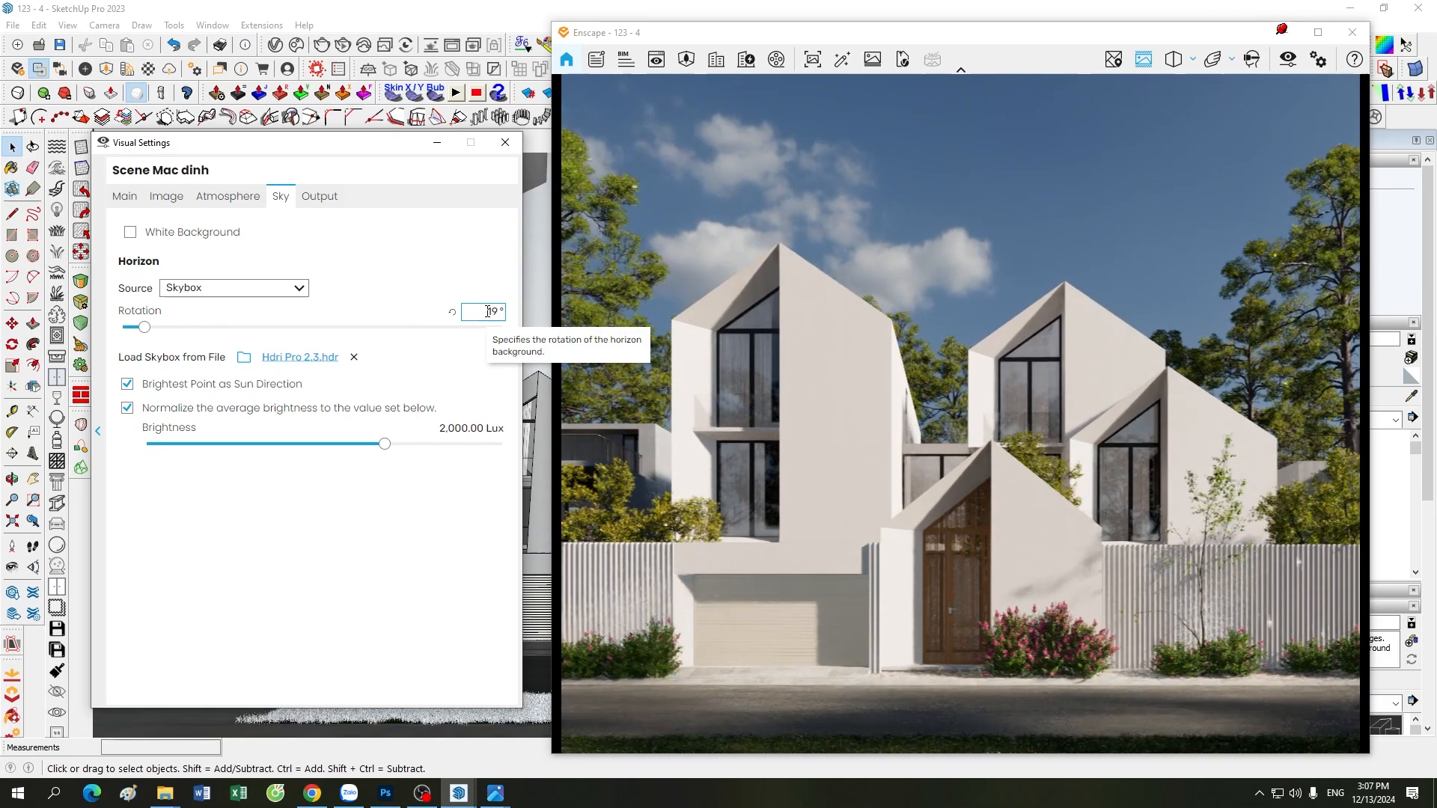
scroll(487, 311, up, 1)
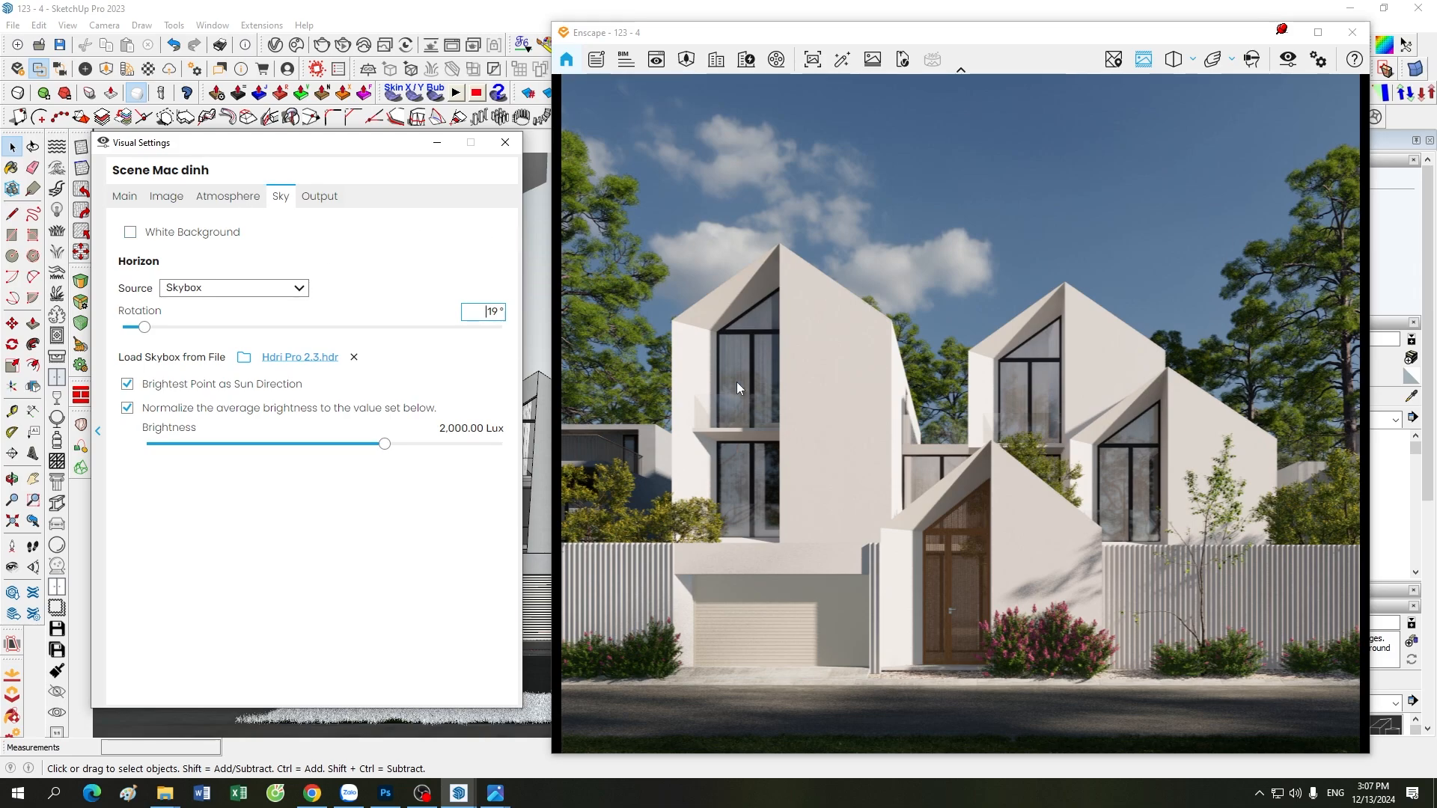
Set the Shadow Sharpness under Illumination to 80%.
click(227, 196)
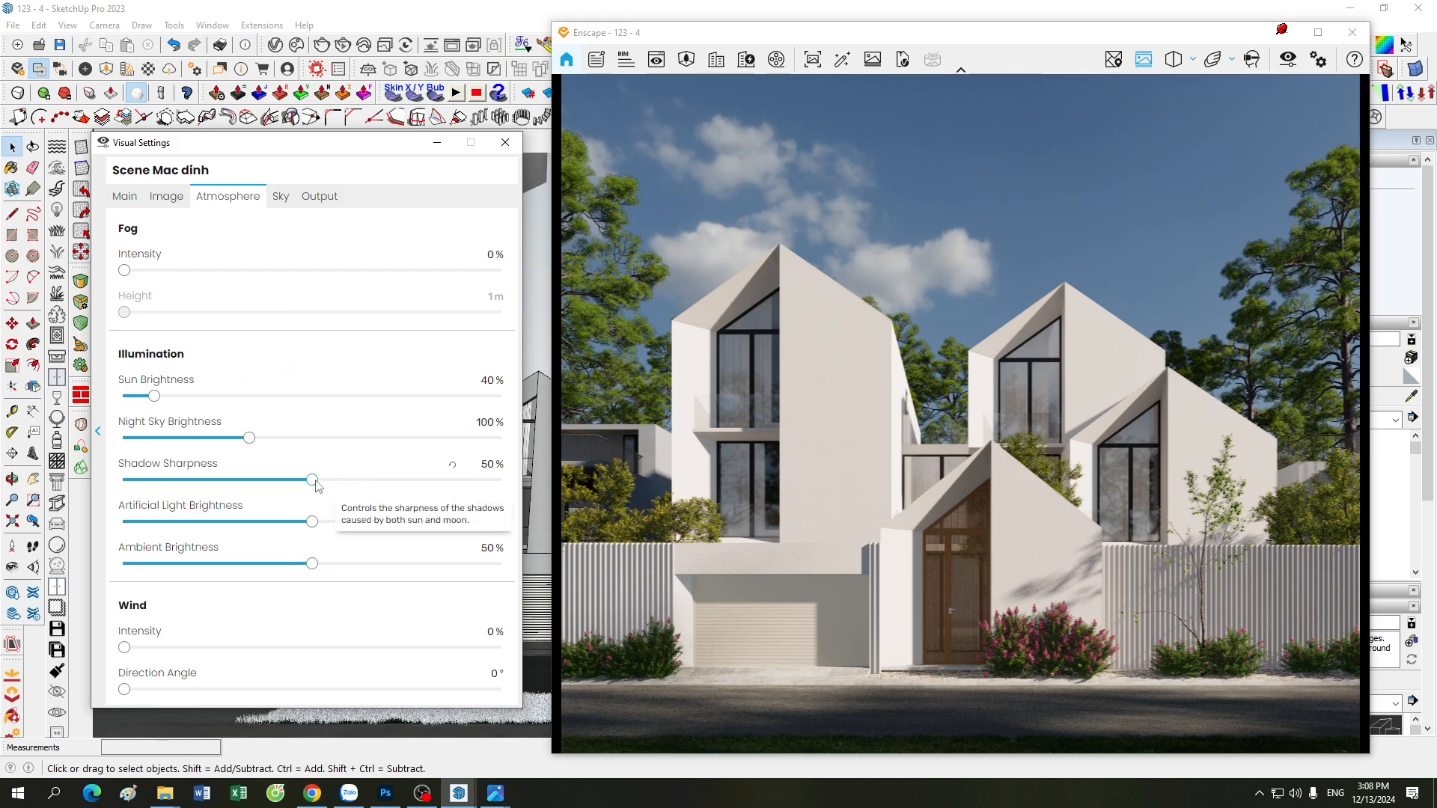
drag(315, 485, 442, 480)
click(494, 464)
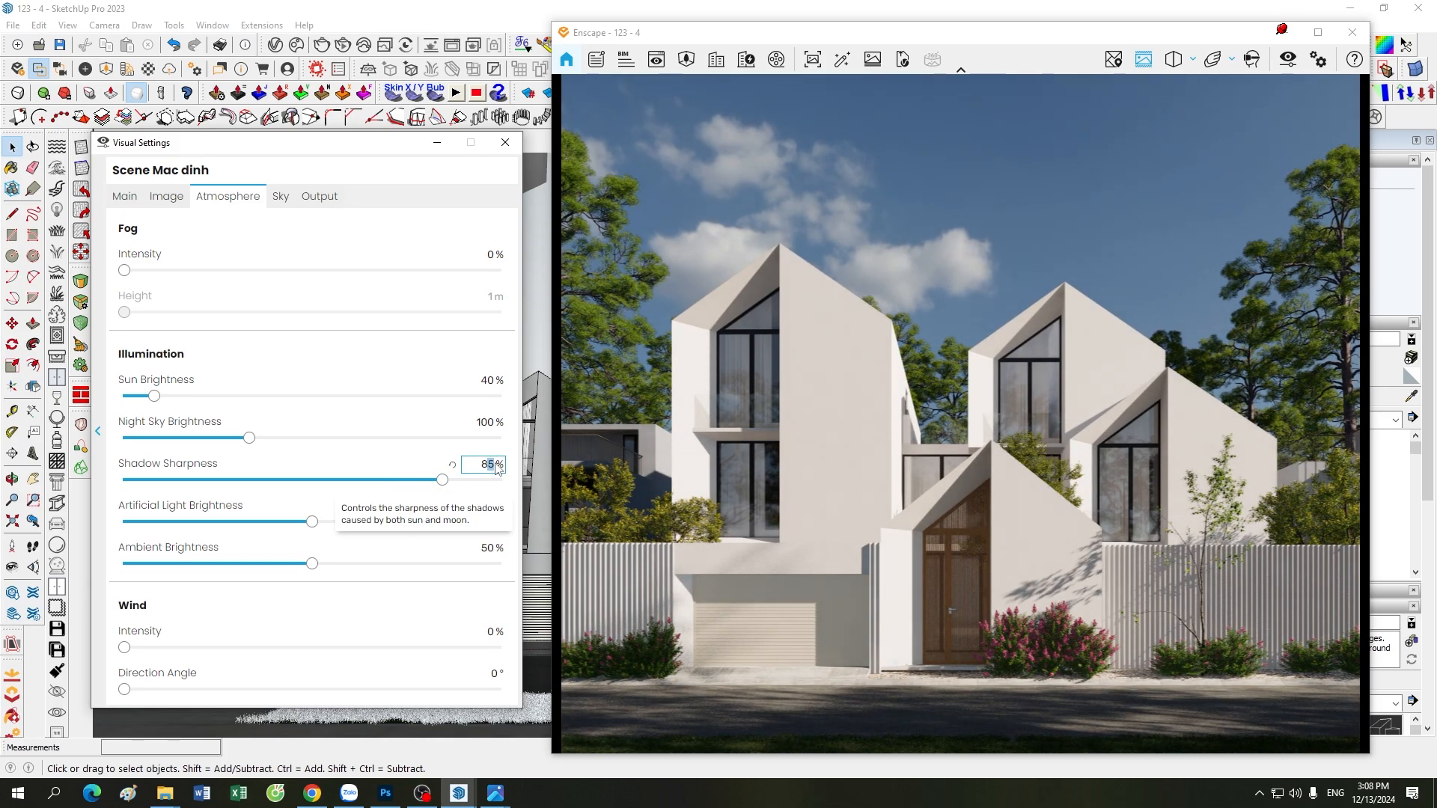
text(0)
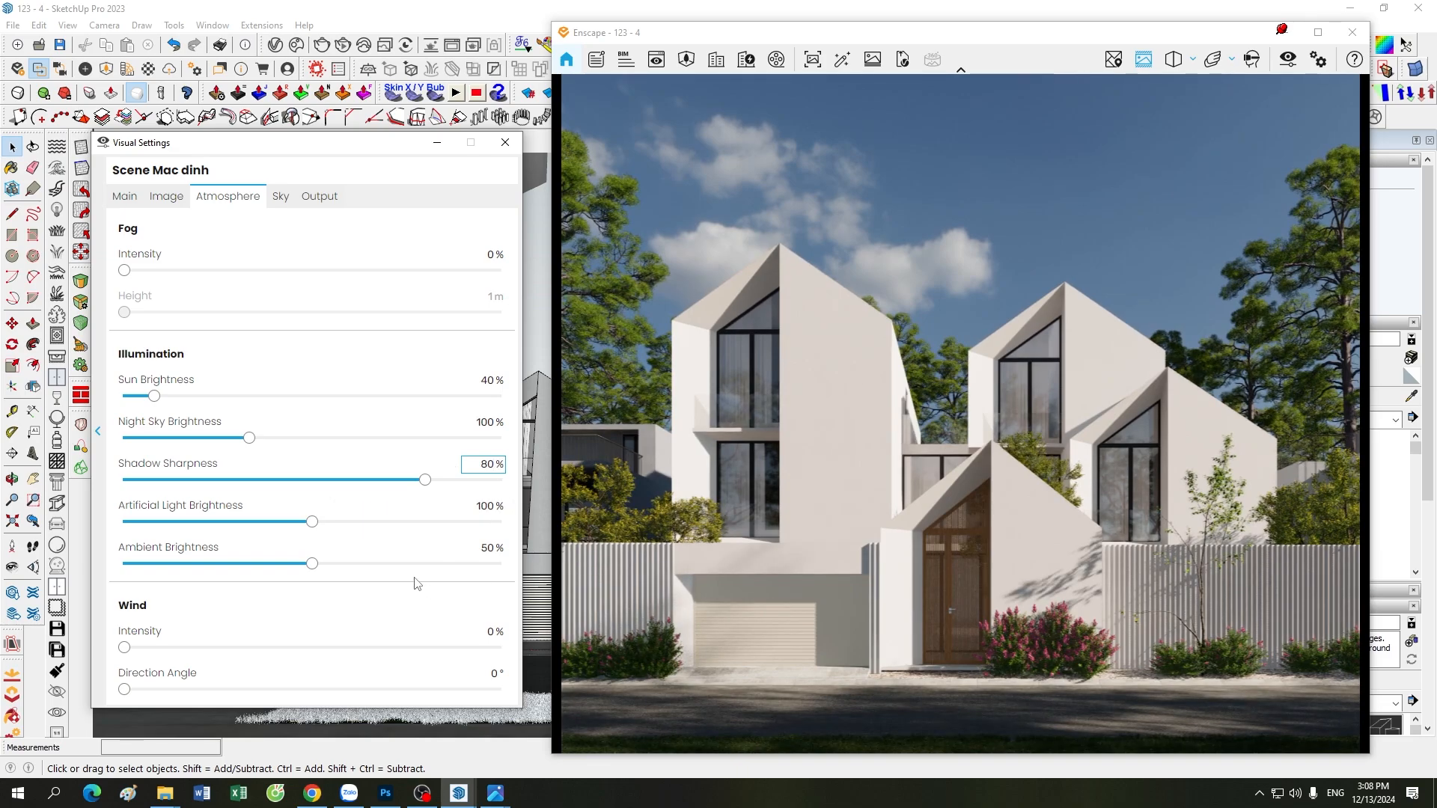
Test Sun Brightness values such as 30% and 18% against the render and settle on 27%.
click(133, 198)
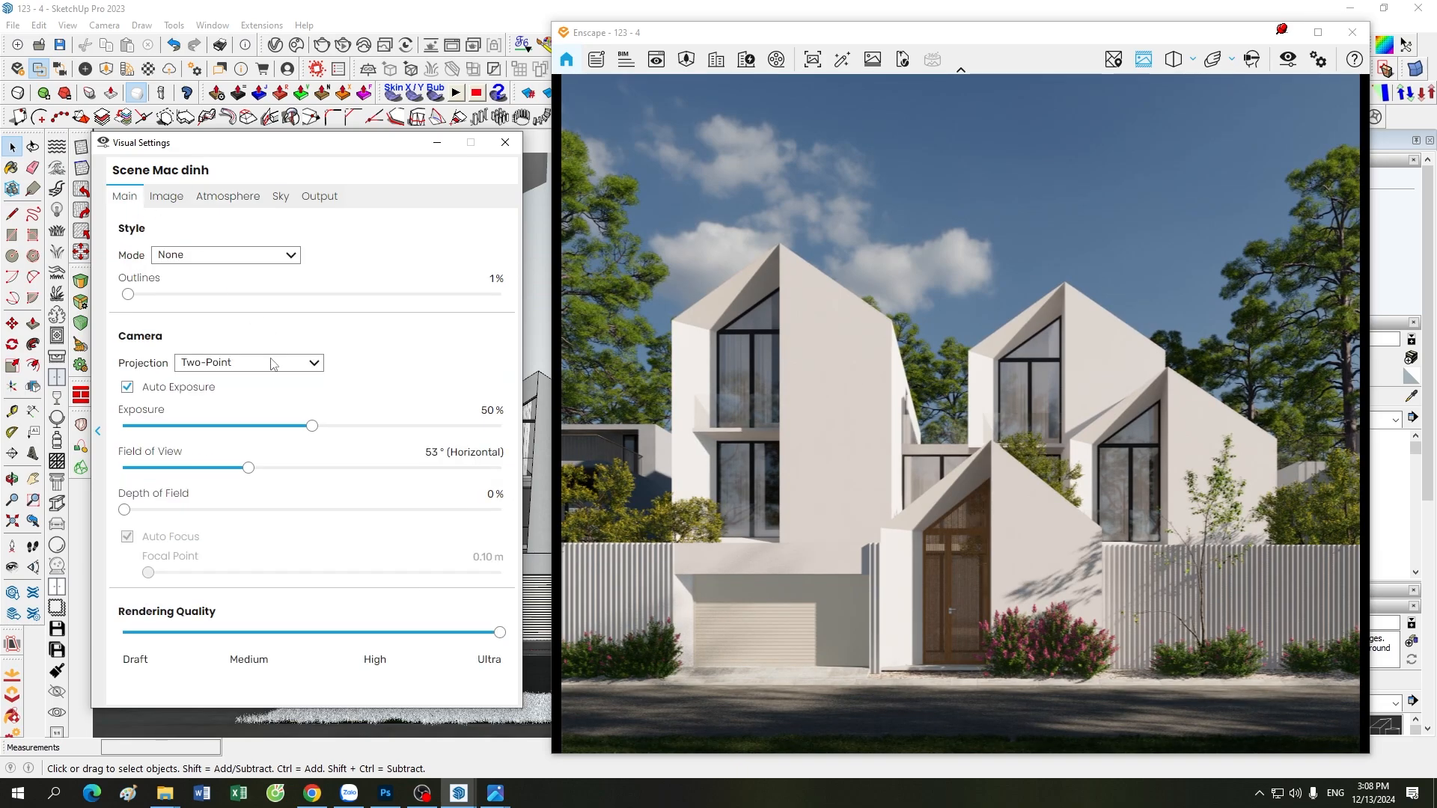
click(169, 197)
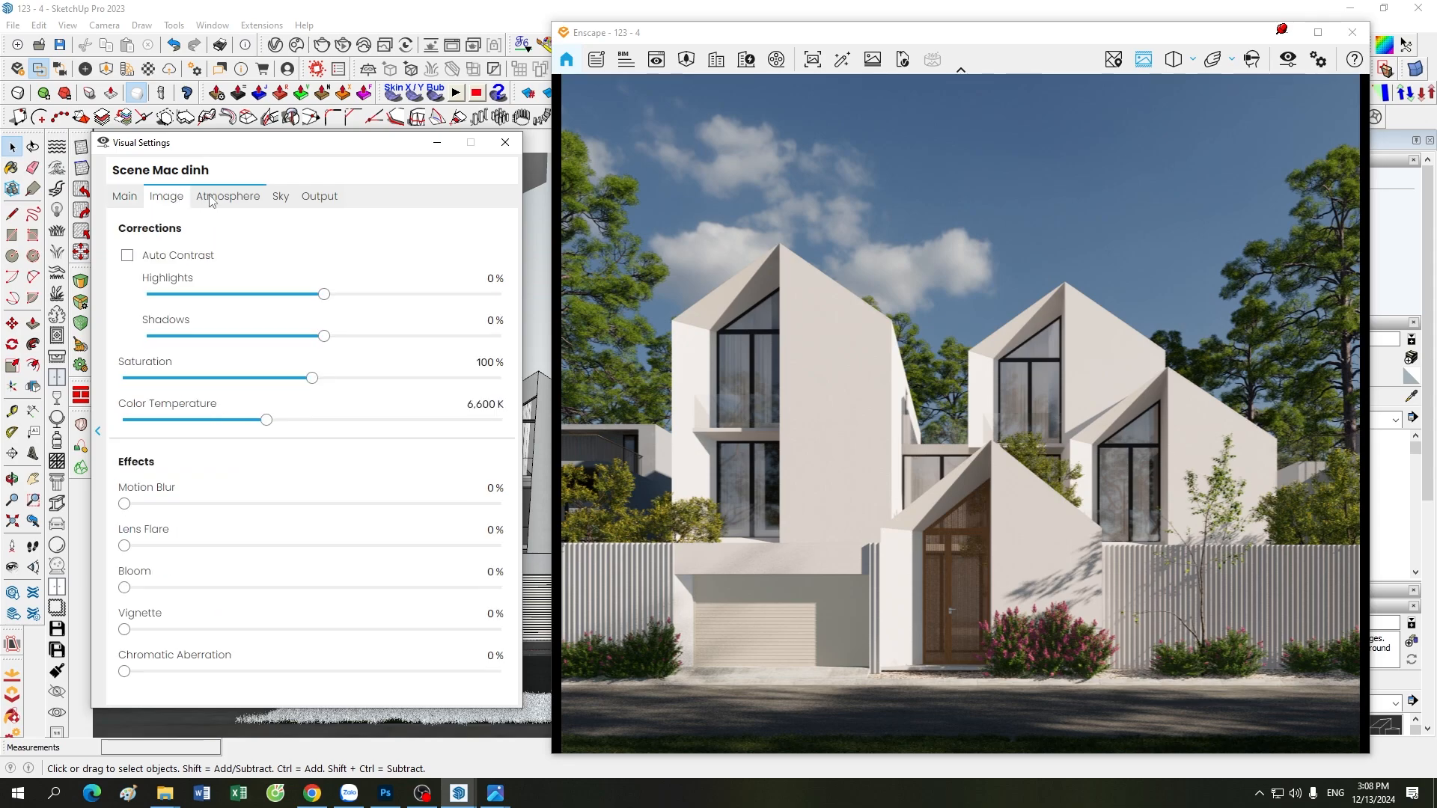
click(221, 199)
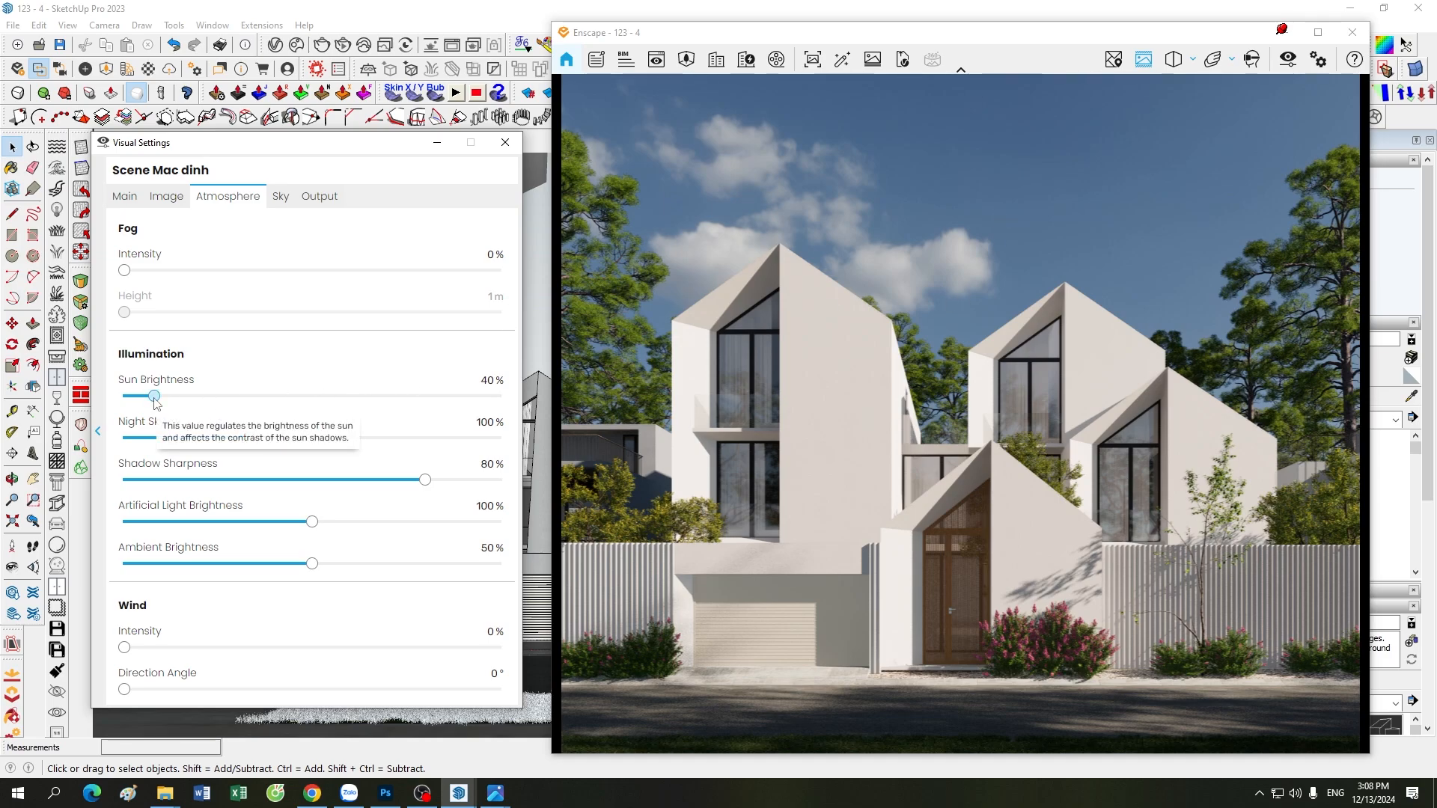
drag(154, 395, 149, 401)
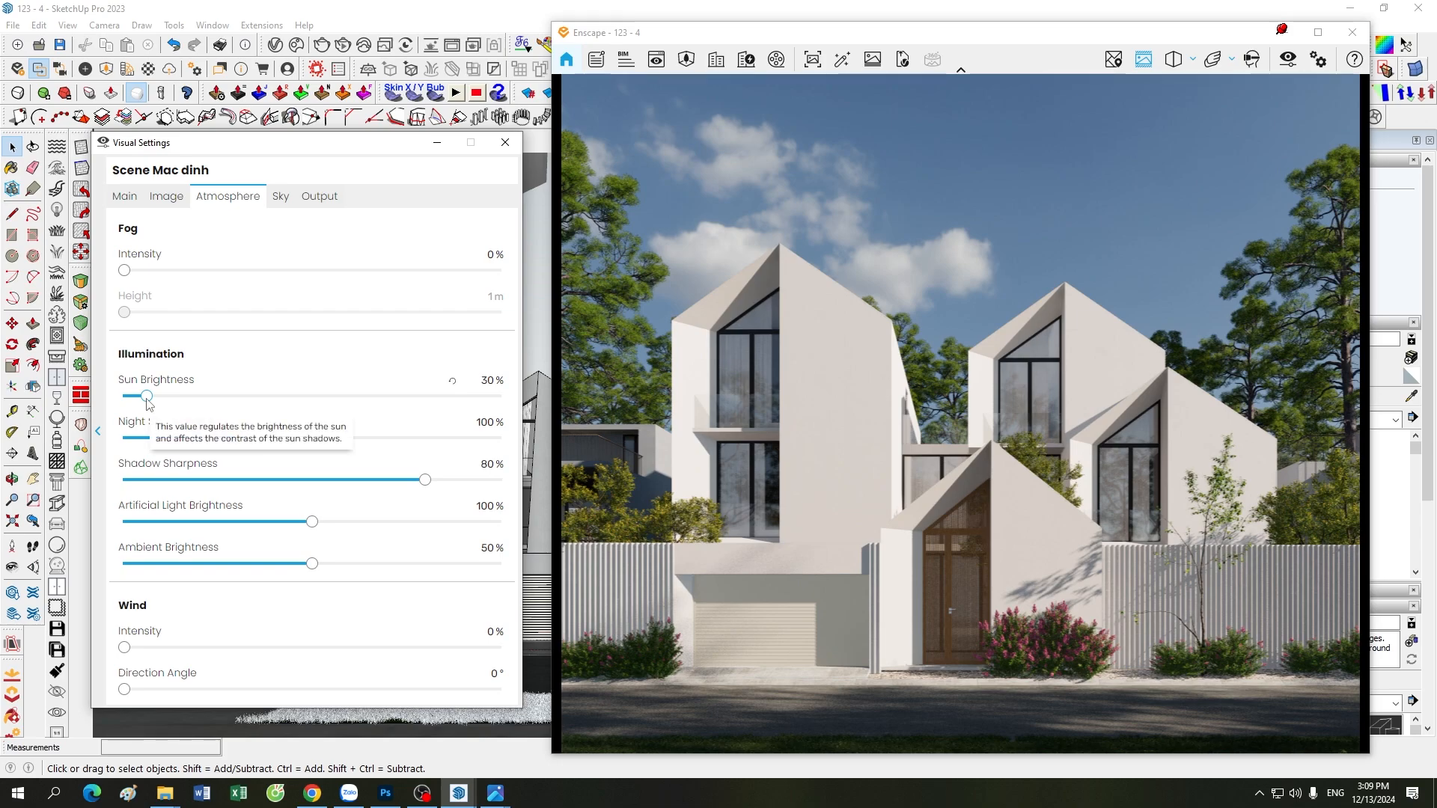
drag(147, 397, 145, 396)
click(487, 379)
drag(486, 379, 502, 386)
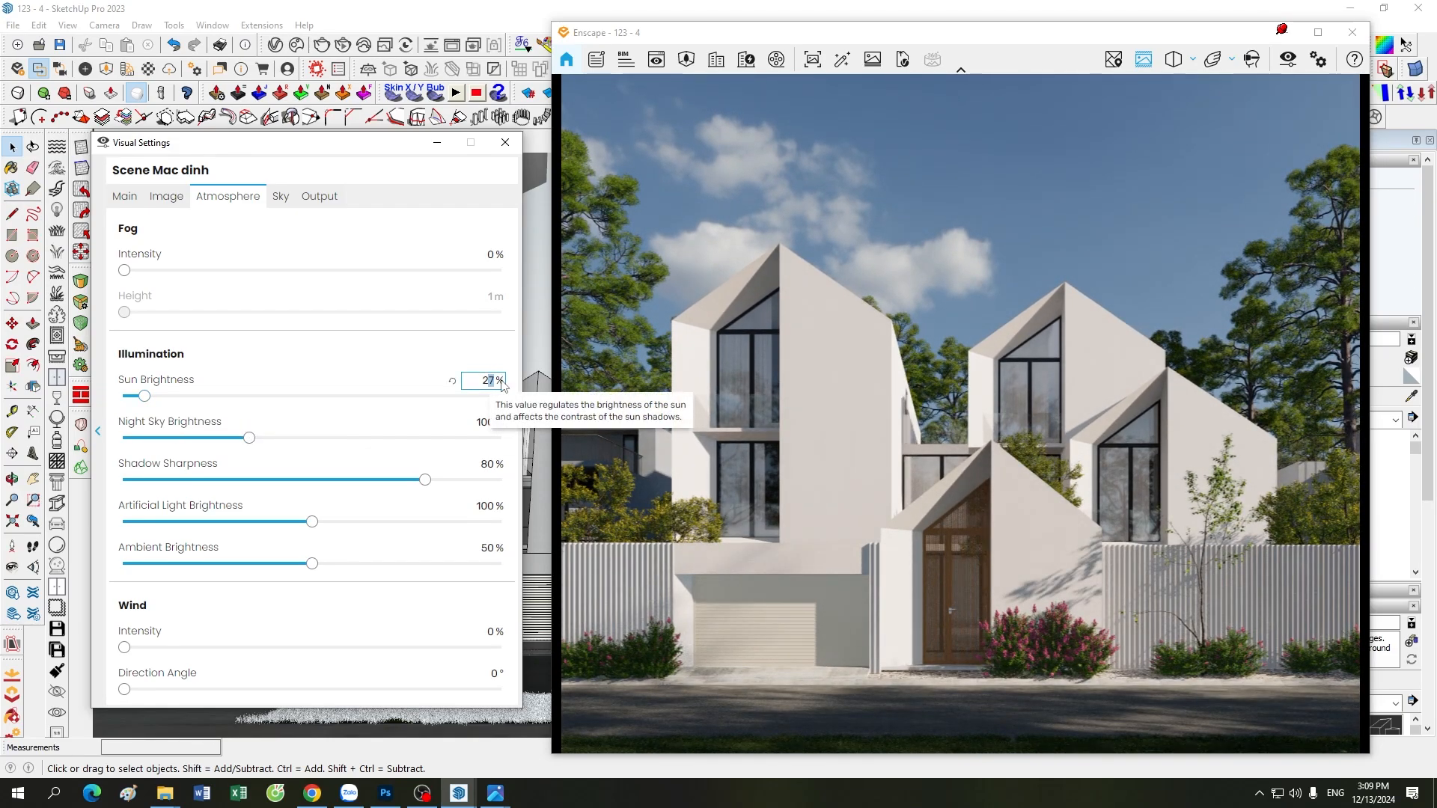
click(145, 397)
drag(147, 401, 140, 403)
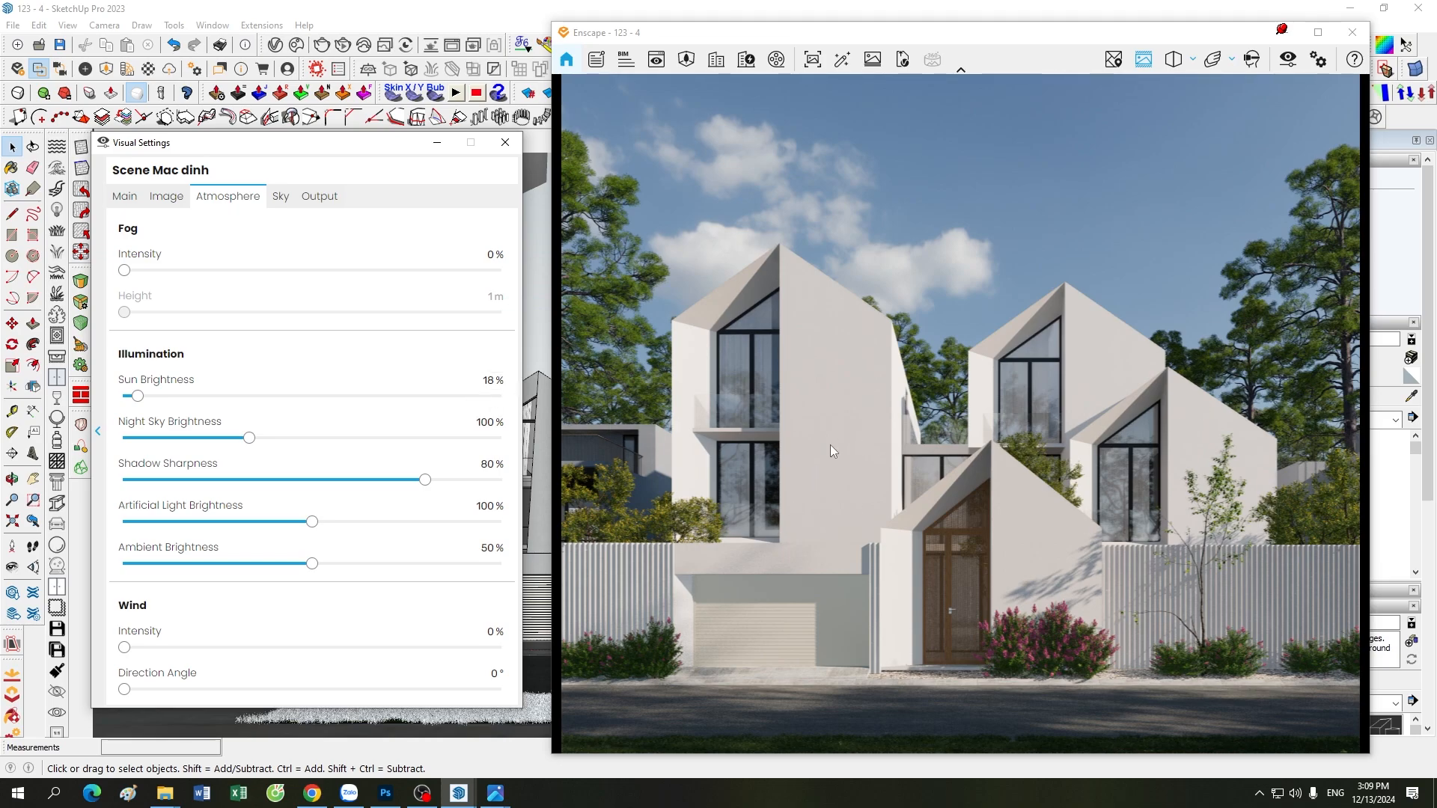
drag(135, 396, 147, 404)
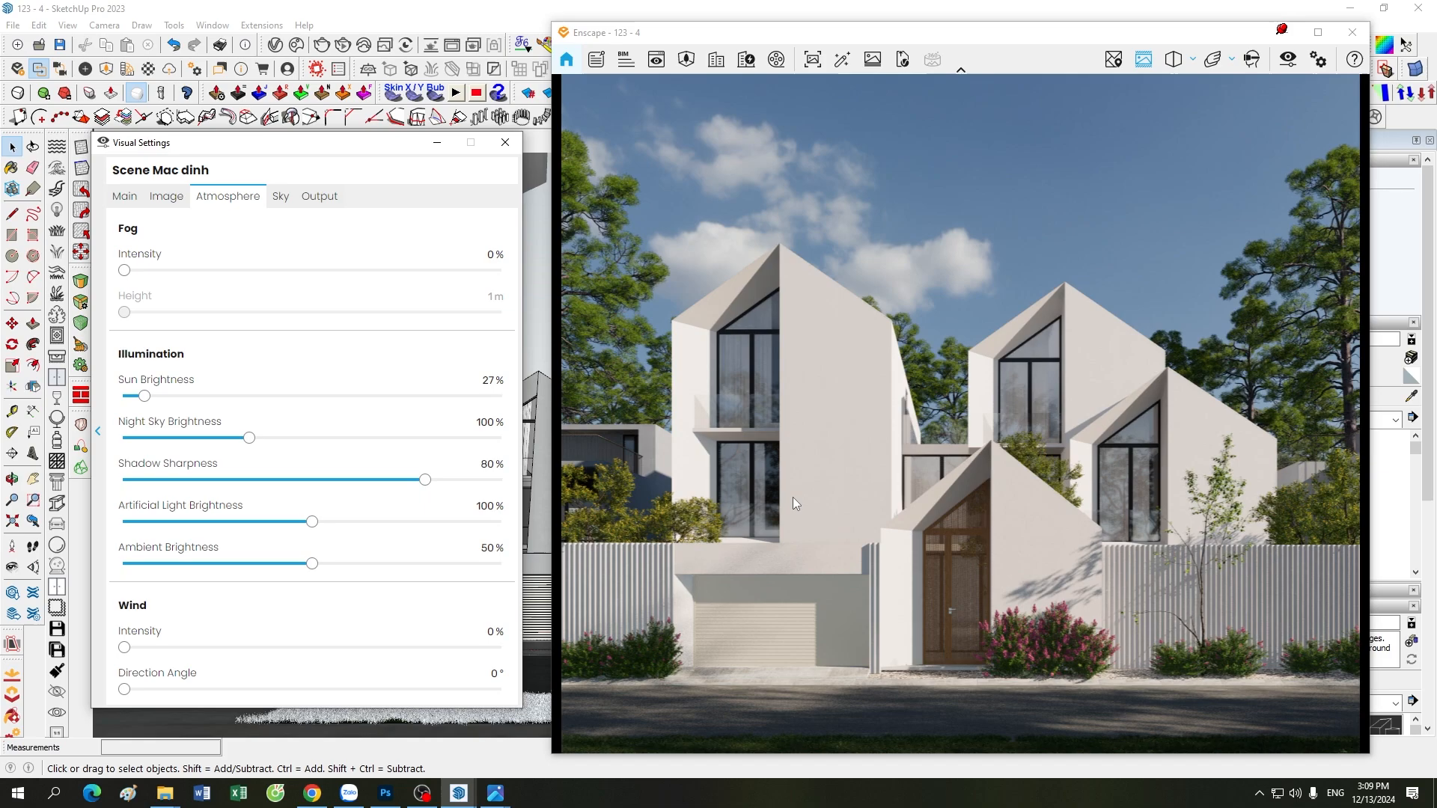
Try Color Temperatures of 6,700 K and 6,800 K on the render and reset the value to its default.
click(169, 200)
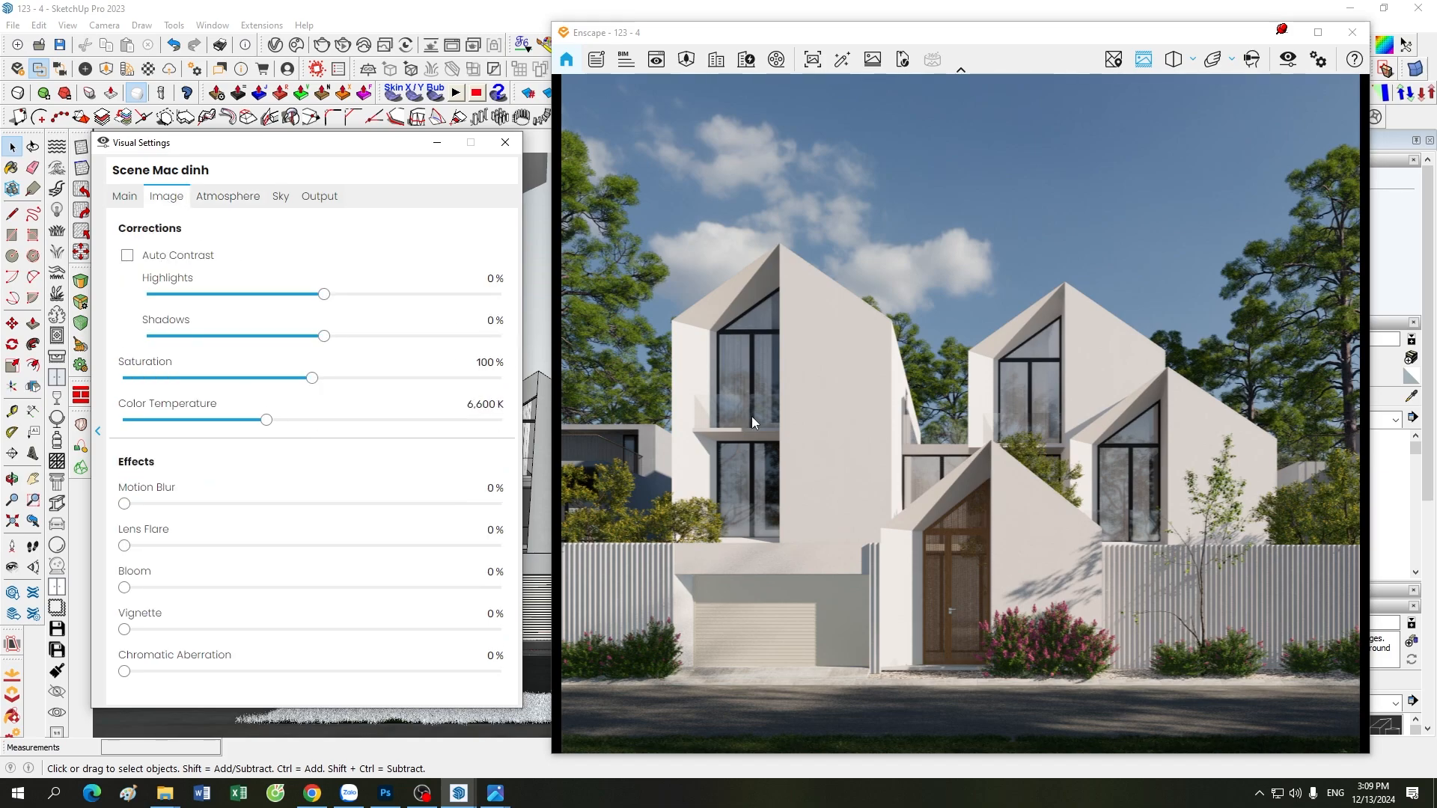
click(480, 405)
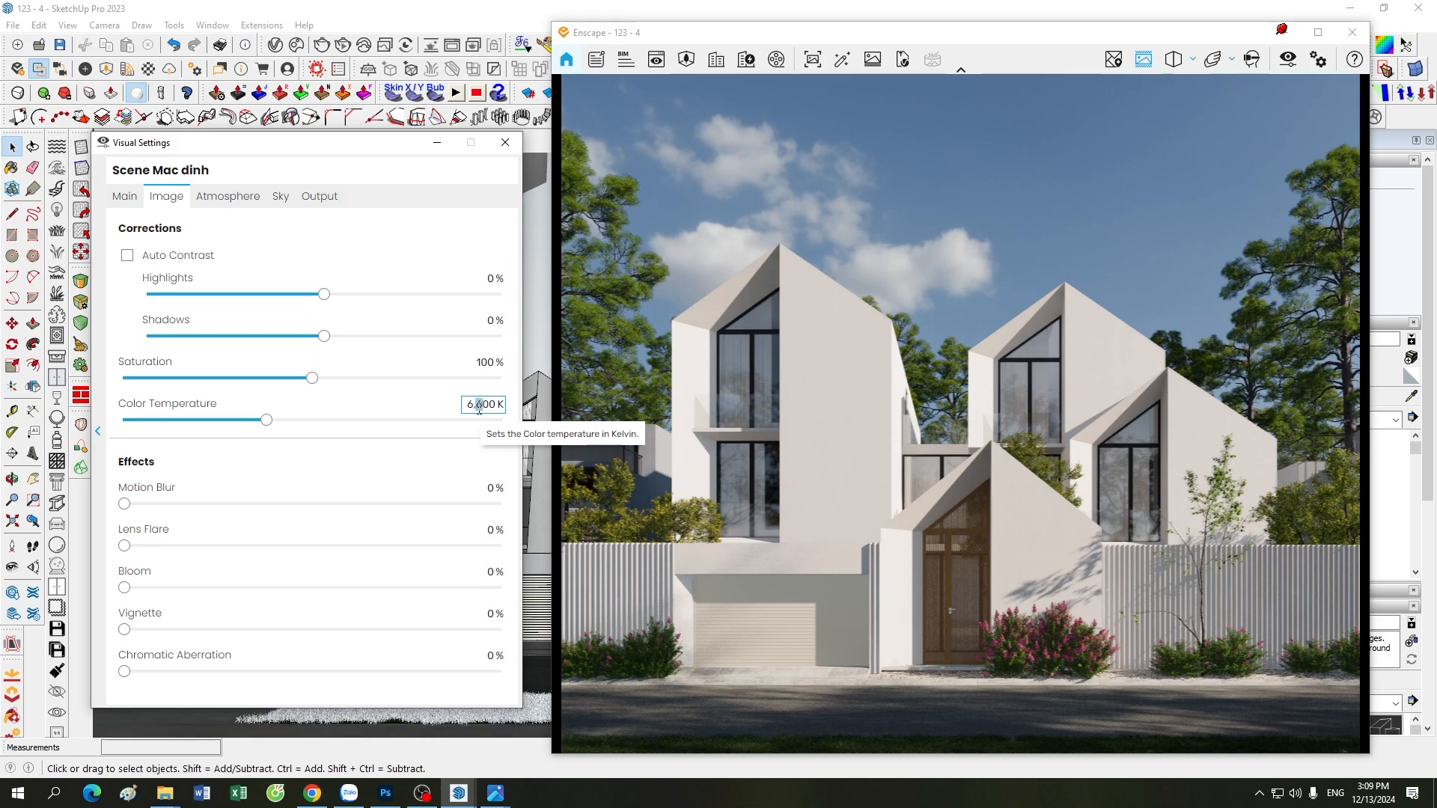
text(7)
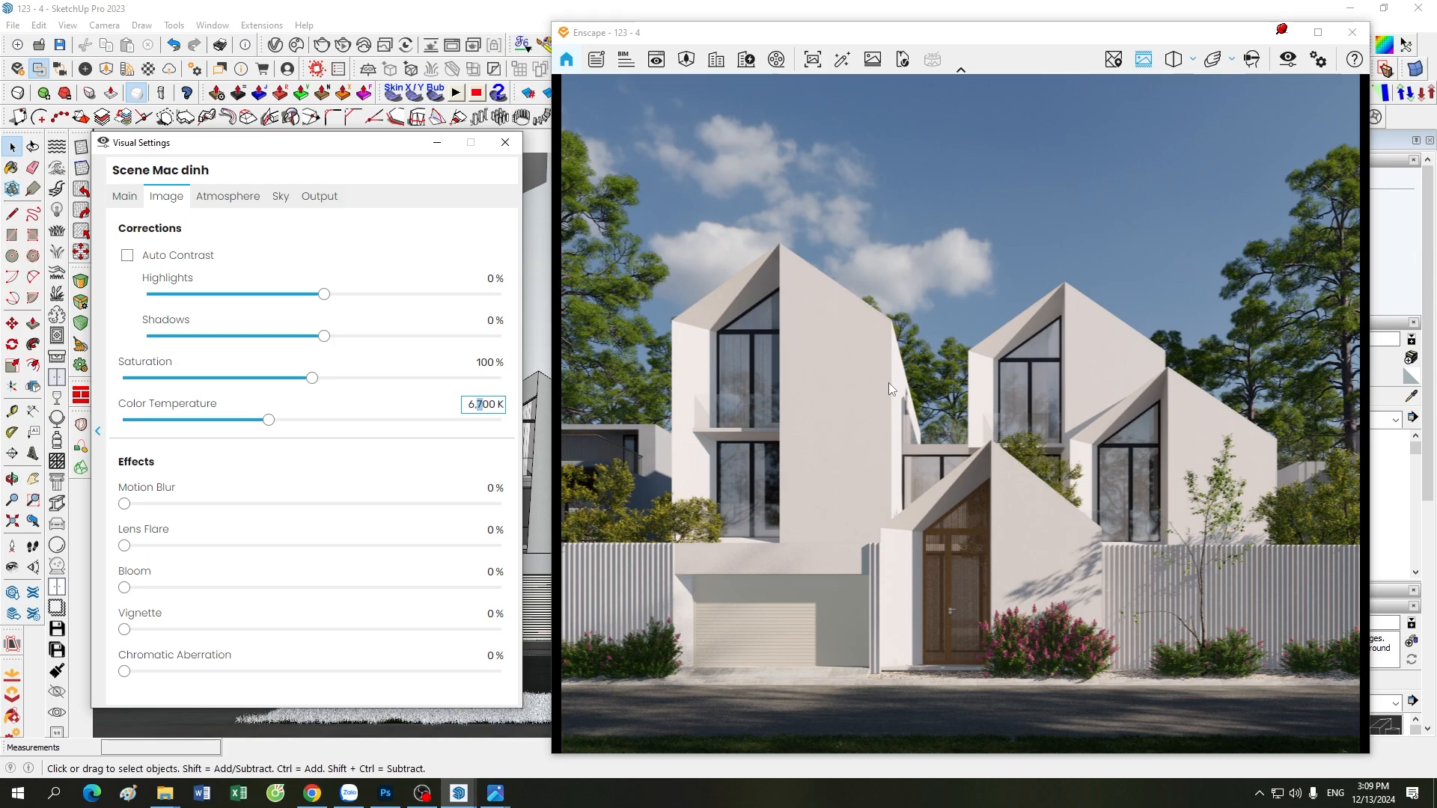
click(454, 408)
click(480, 405)
text(8)
click(449, 406)
Try a skybox brightness of 2,100 Lux and restore it to 2,000 Lux.
click(291, 200)
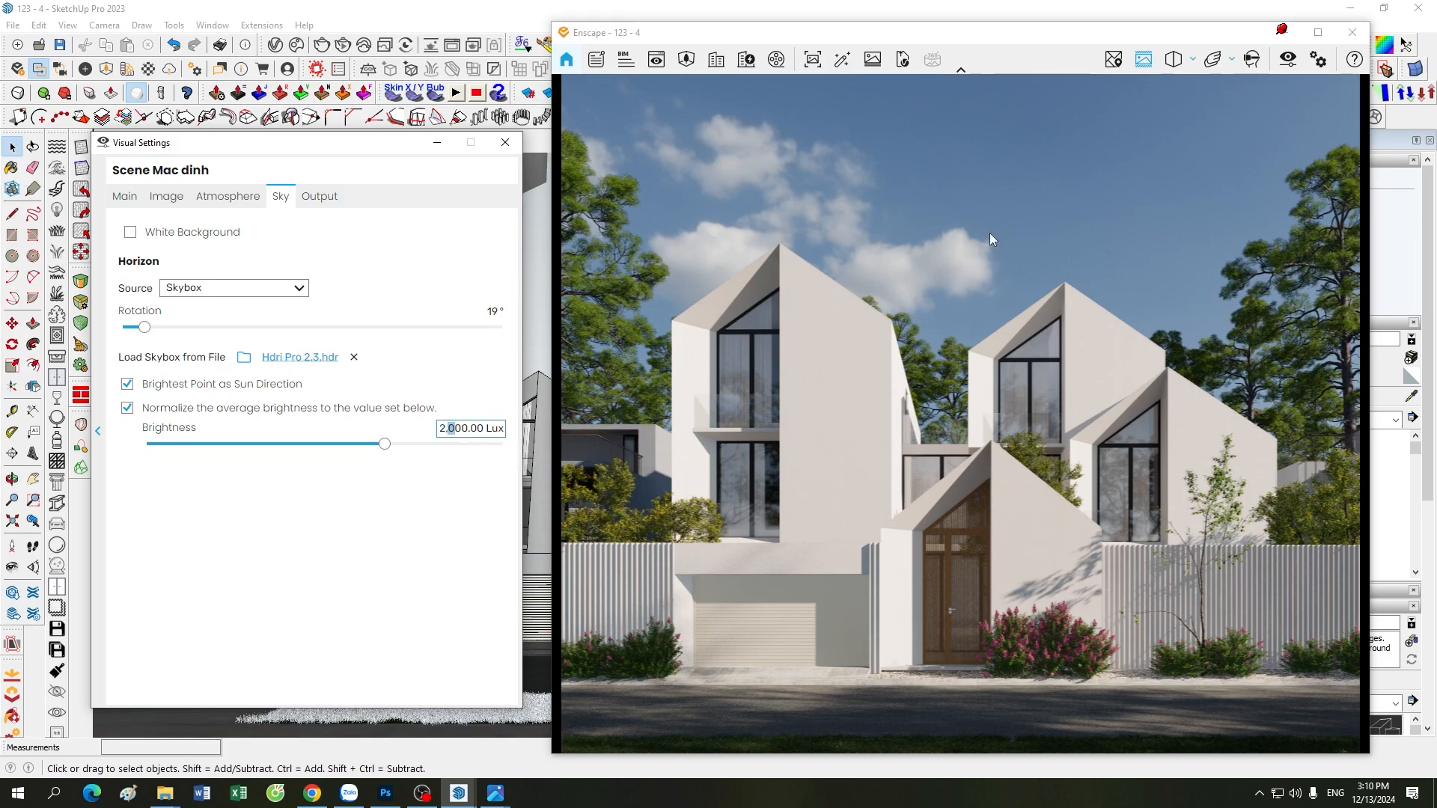
text(1)
mouse_move(432, 437)
key(BackSpace)
text(0)
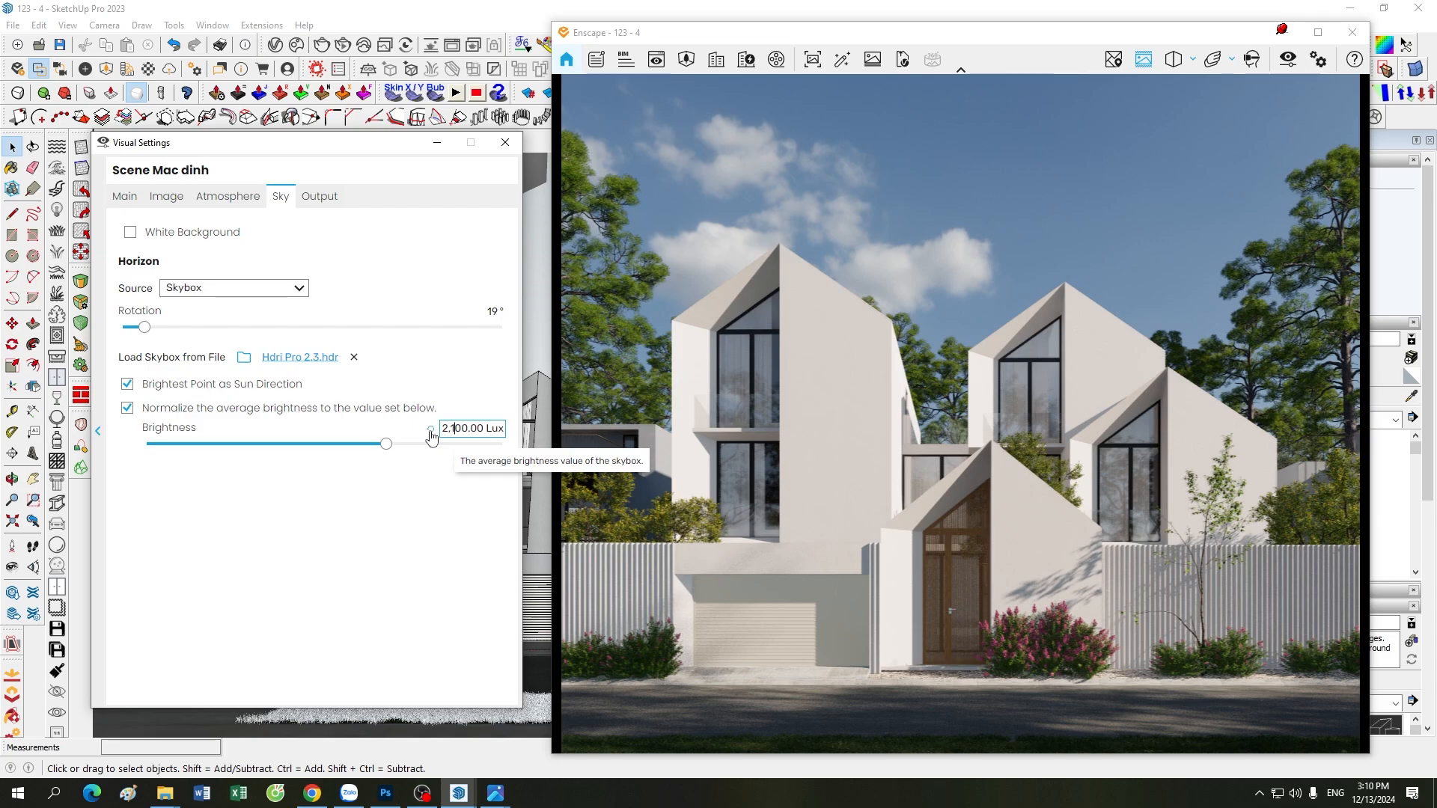
key(Return)
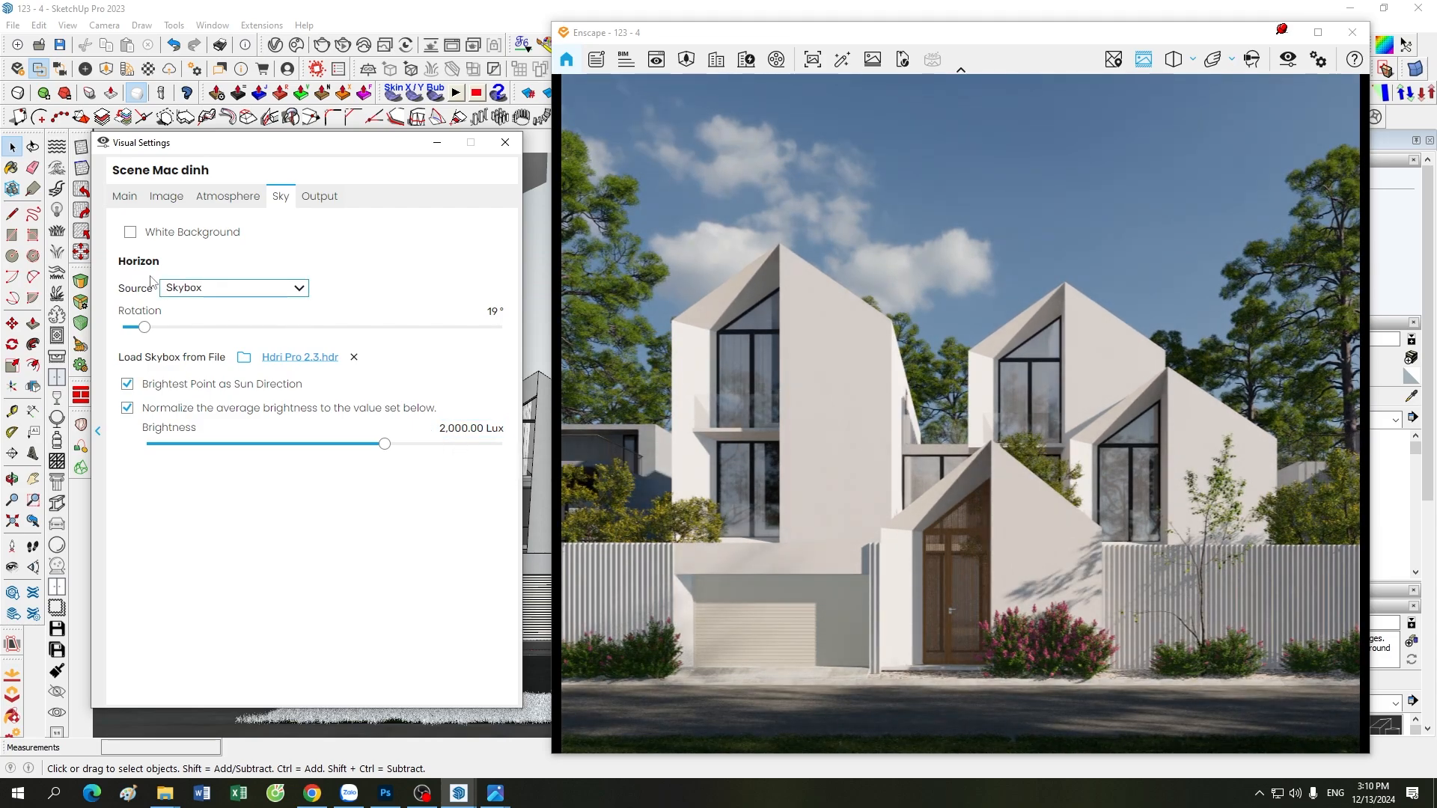
click(124, 198)
click(282, 199)
click(174, 203)
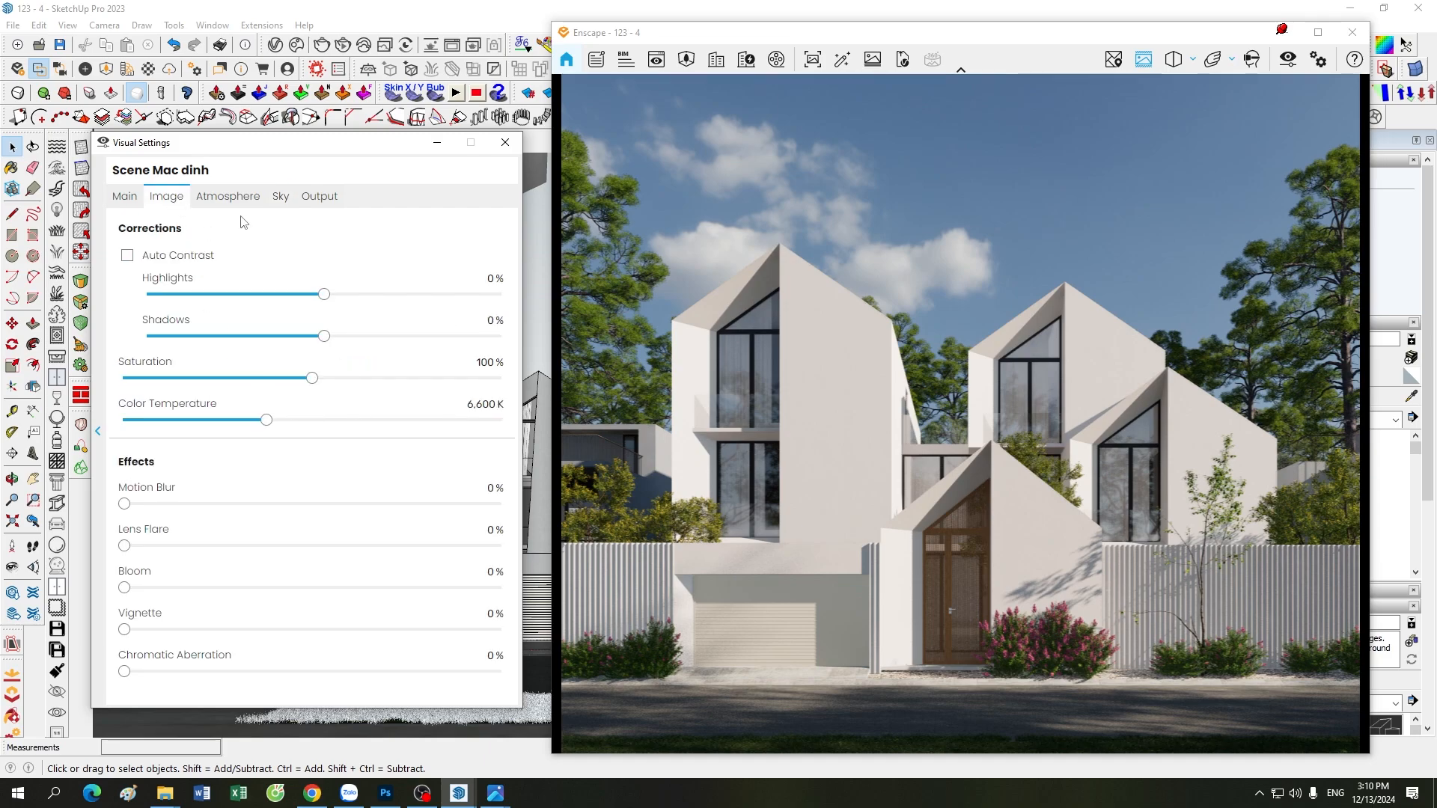
click(228, 197)
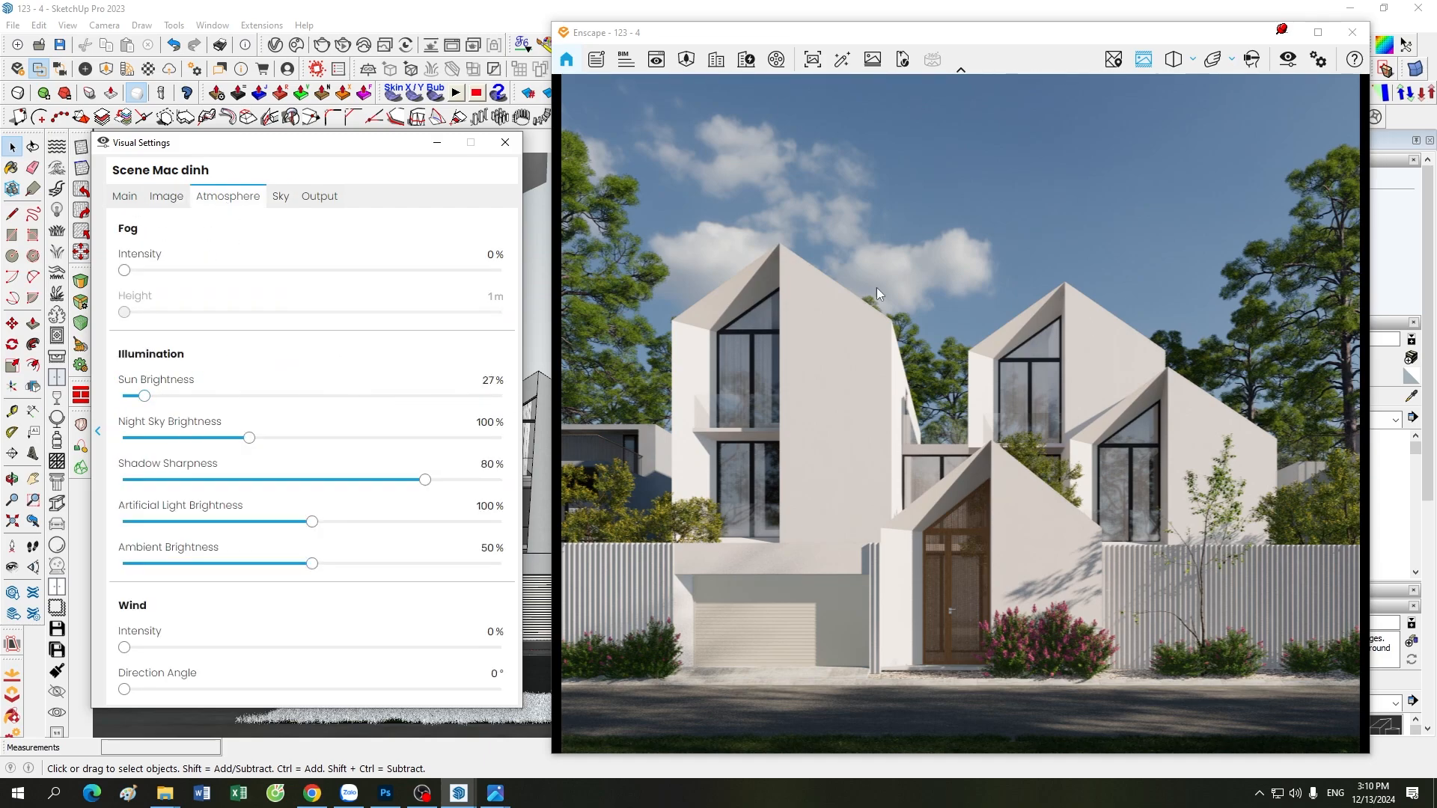
Disable Auto Exposure, compare exposures of 51% and 52%, and set the camera Exposure to 51%.
click(125, 198)
click(166, 395)
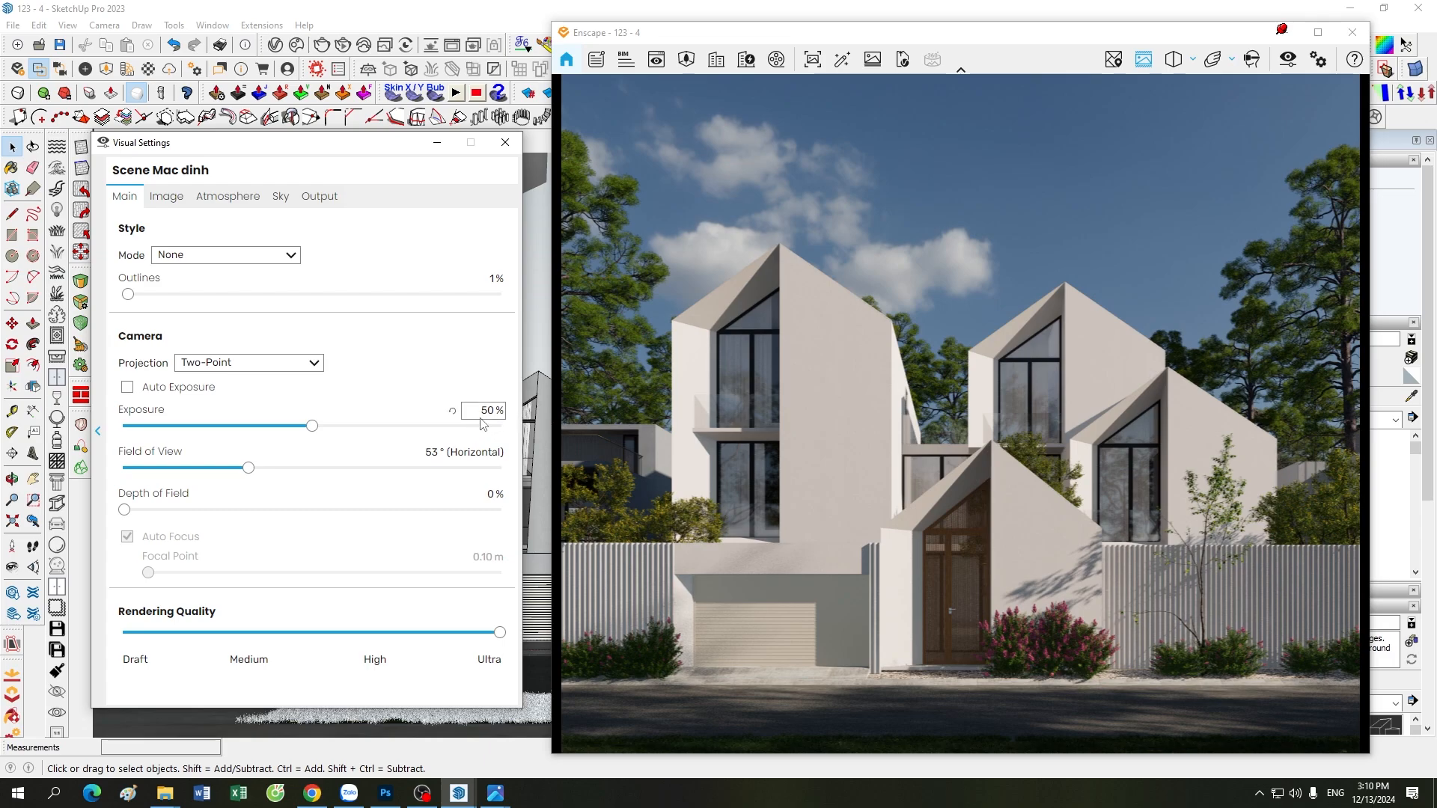
drag(494, 411, 487, 411)
text(1)
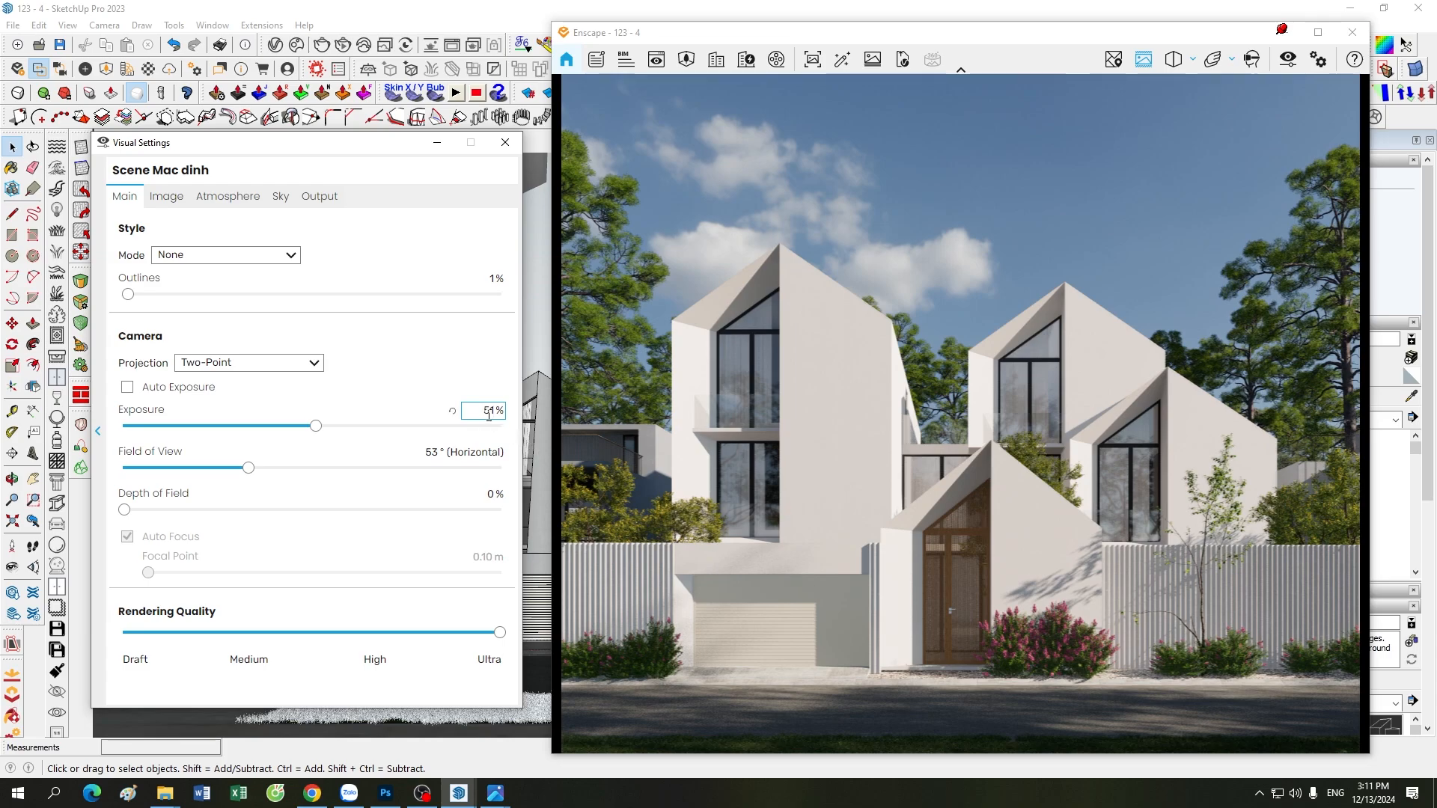
drag(490, 416, 506, 419)
text(2)
key(Return)
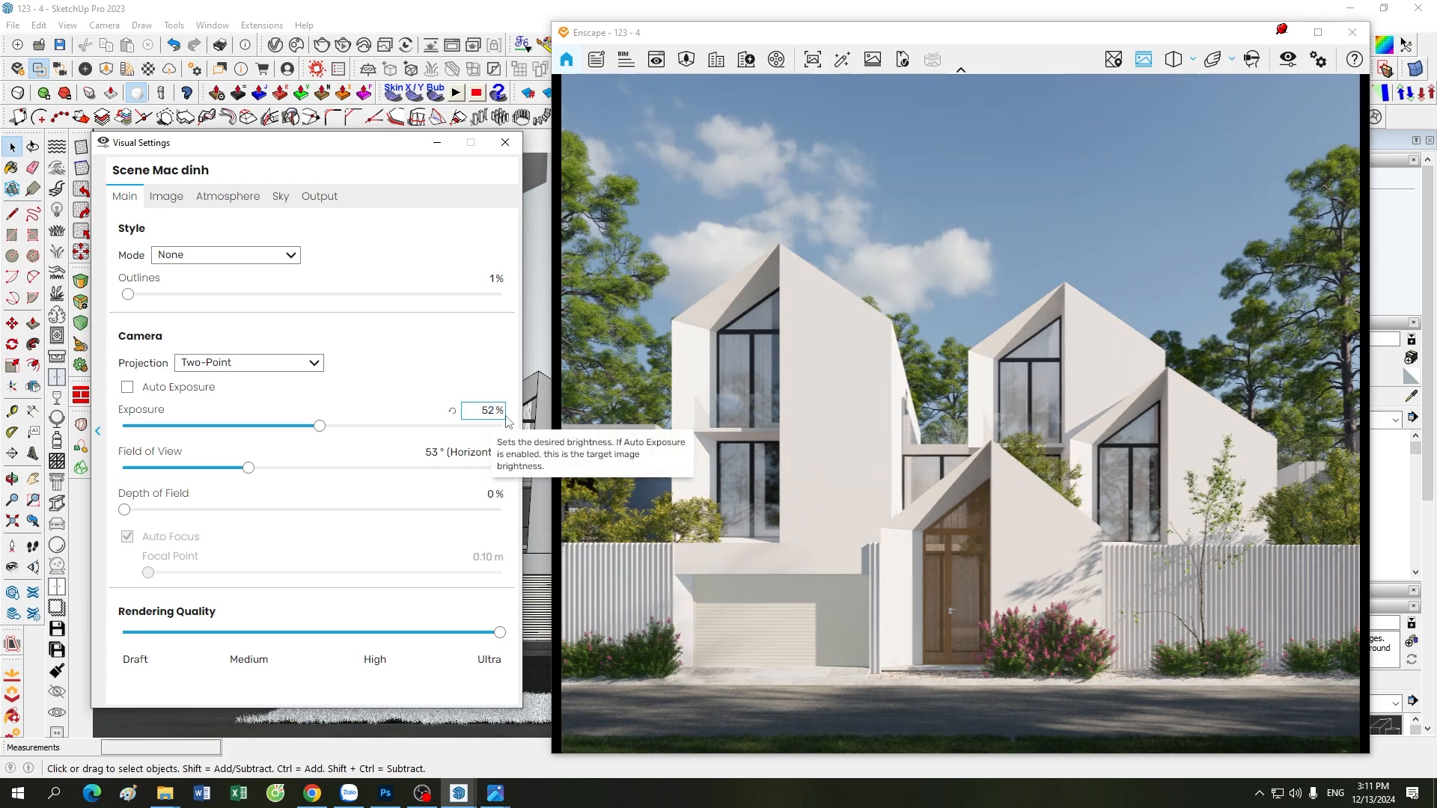
drag(489, 412, 503, 422)
text(1)
key(Return)
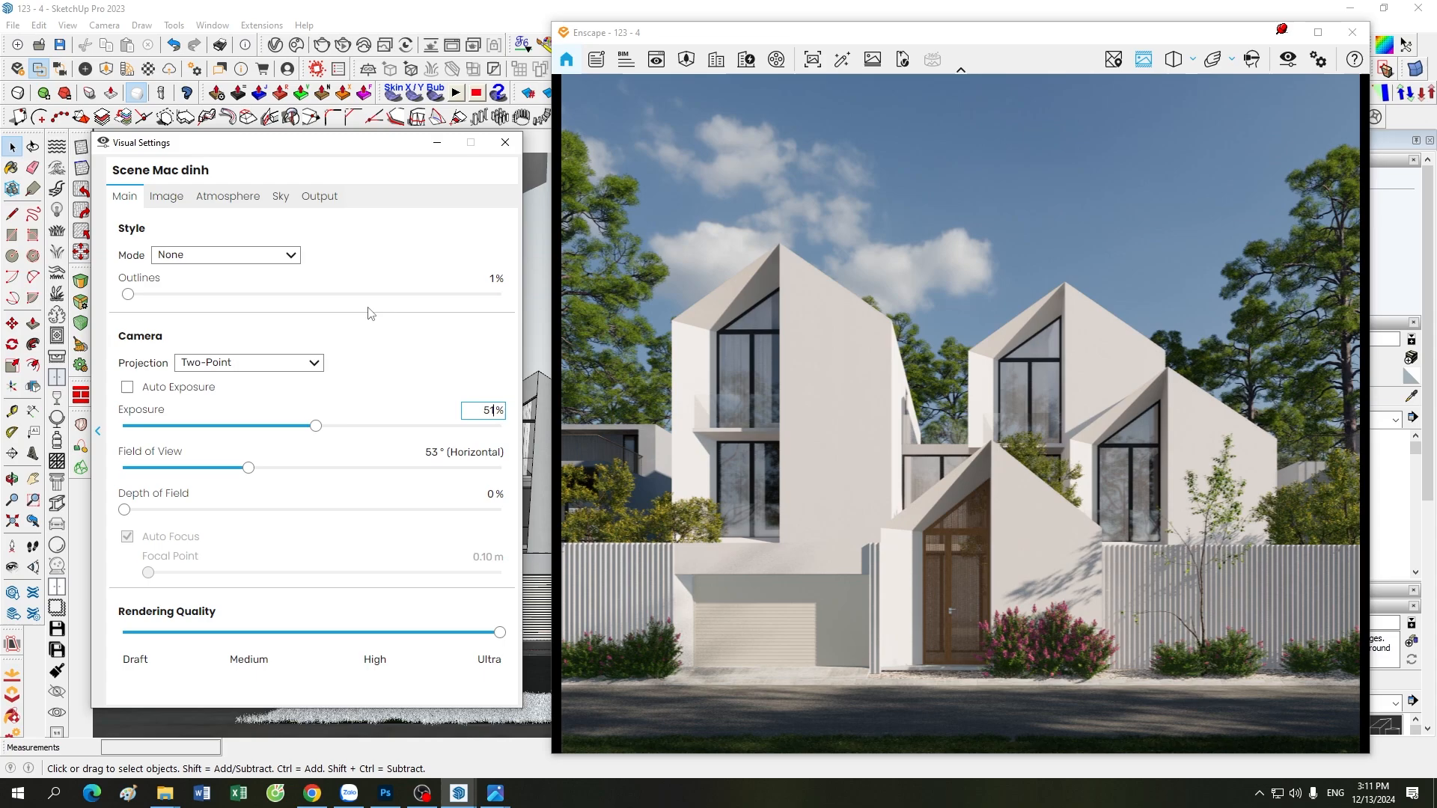
Set the scene's Sun Brightness to 28%.
click(180, 197)
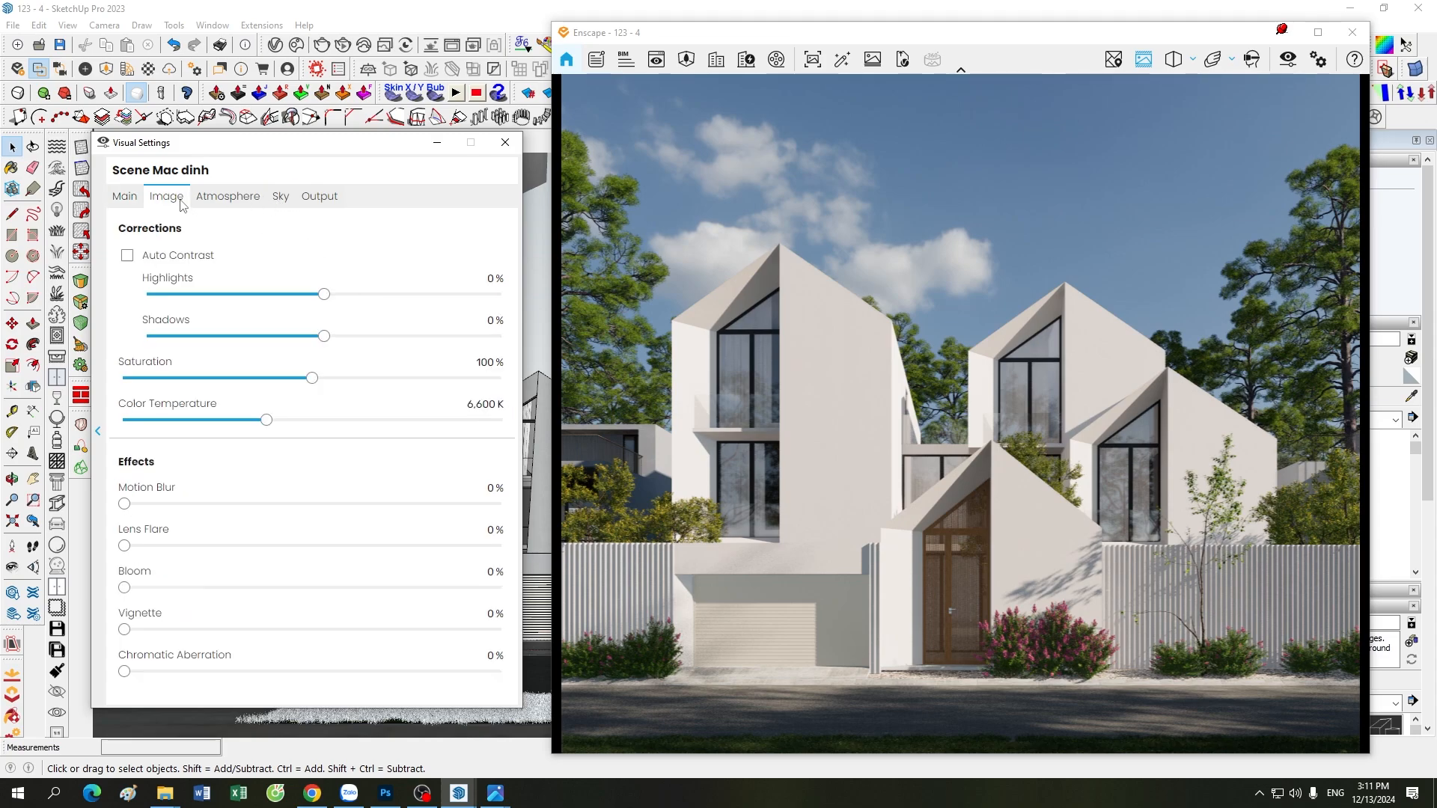
click(244, 197)
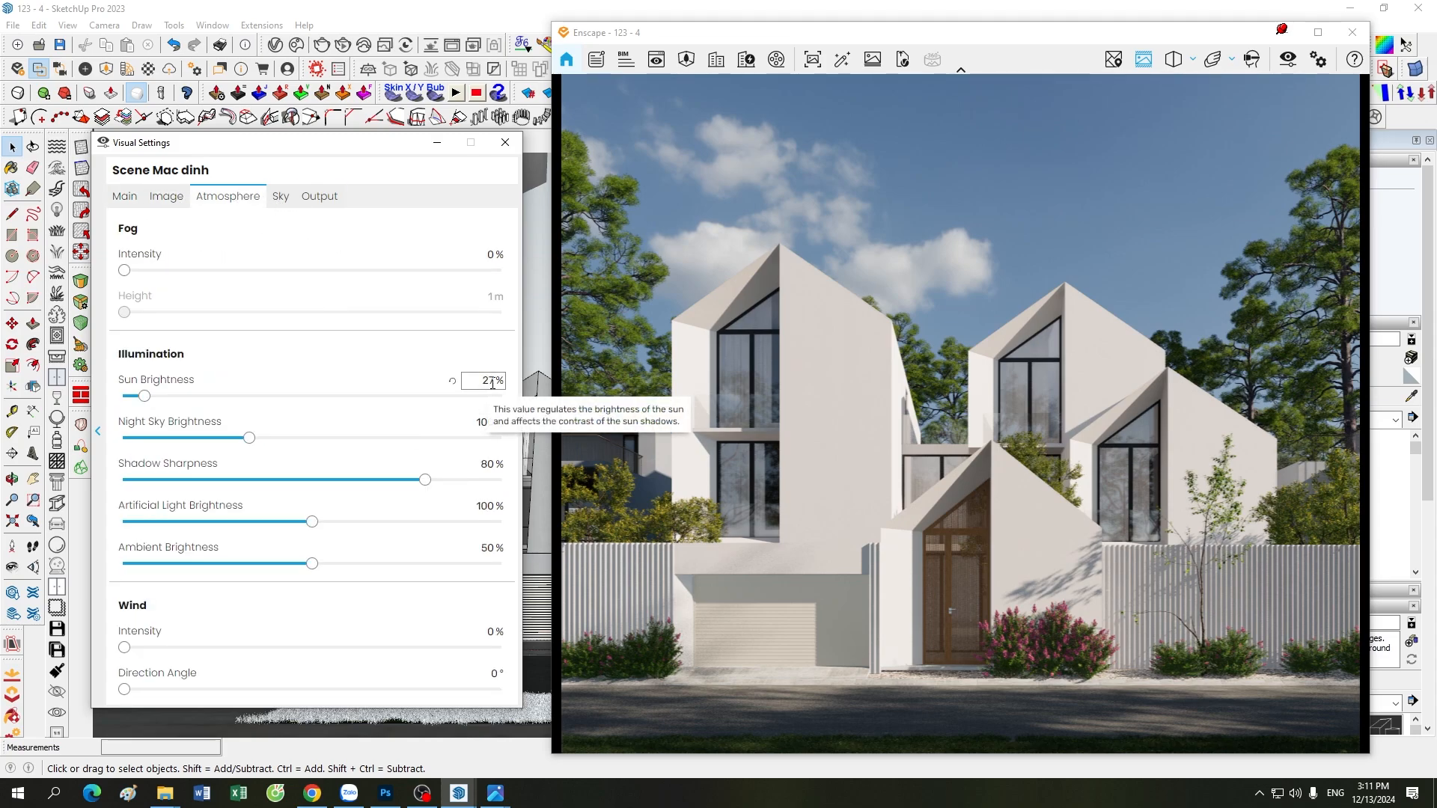
drag(489, 383, 494, 383)
text(8)
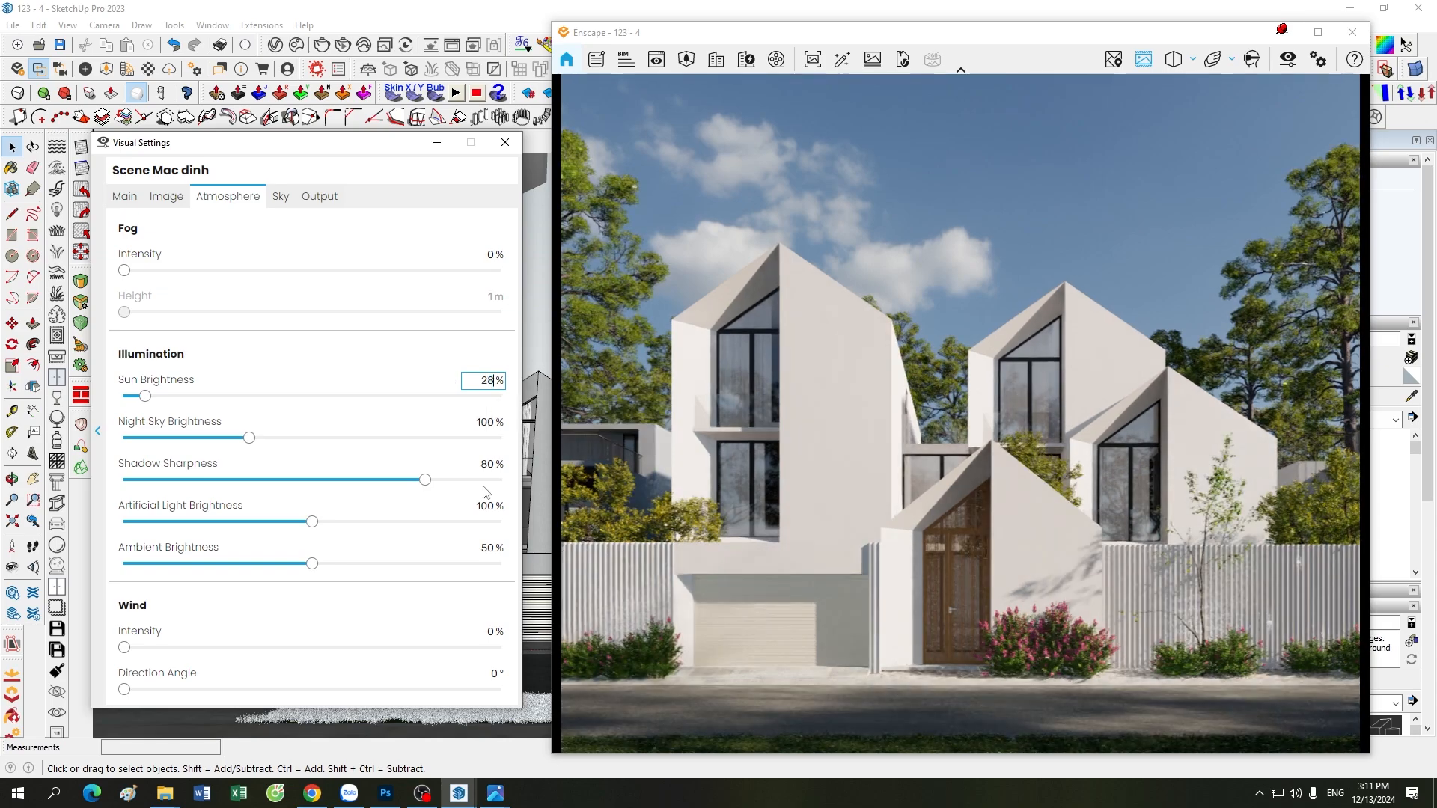
Set the average brightness of the HDRI skybox to 2,100 Lux.
click(282, 200)
drag(449, 431, 455, 430)
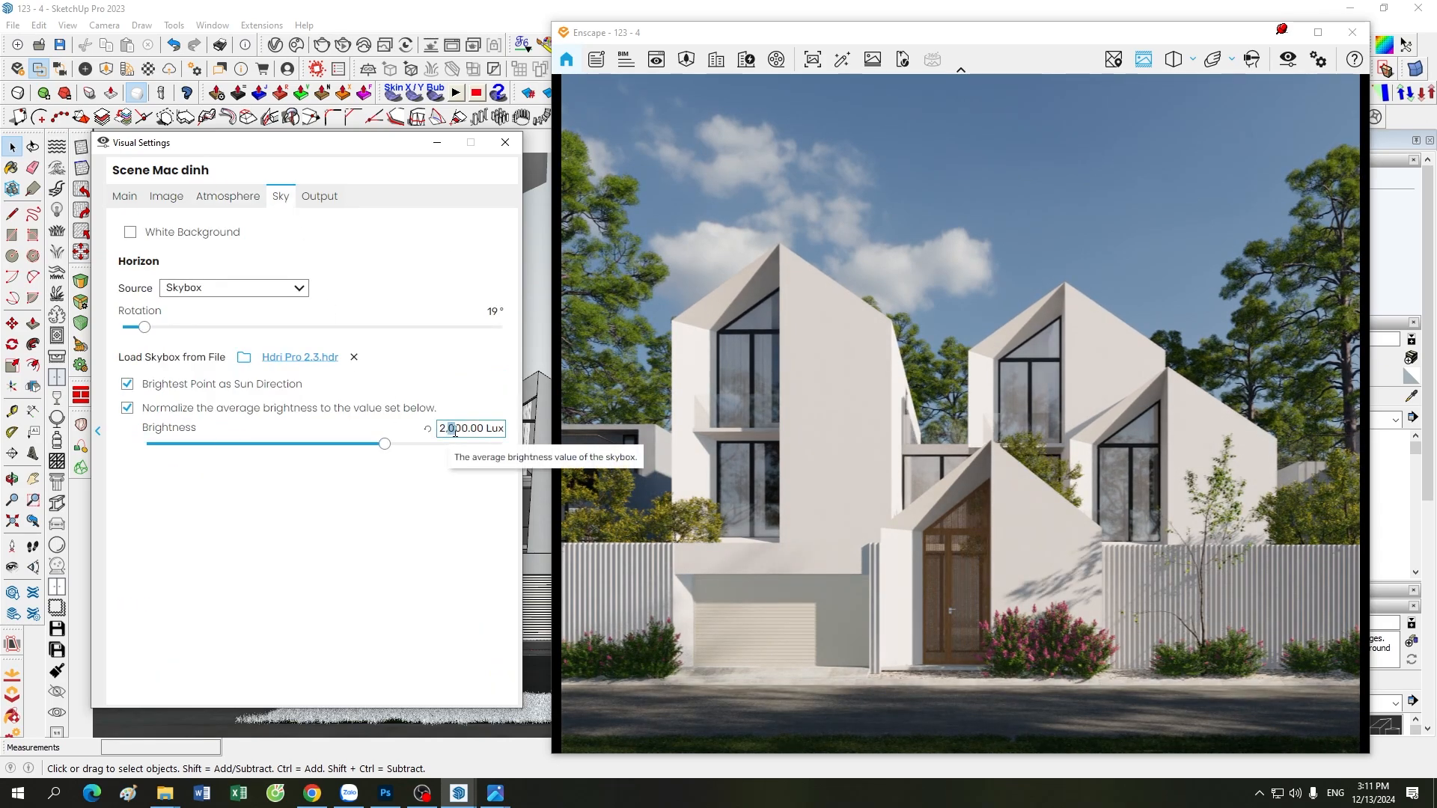
text(1)
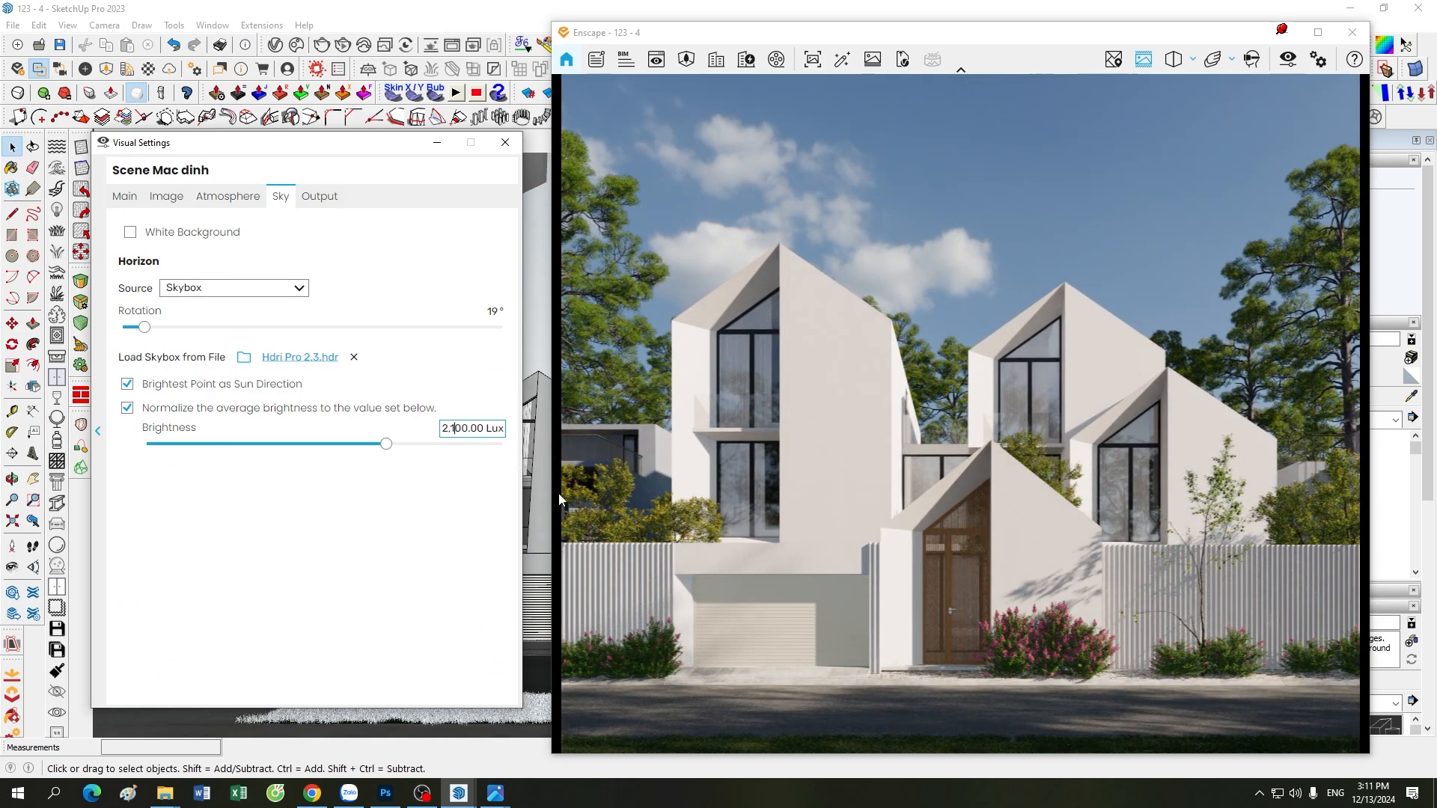
Set the image corrections to -15% Shadows and 5% Highlights with Auto Contrast left off.
click(227, 196)
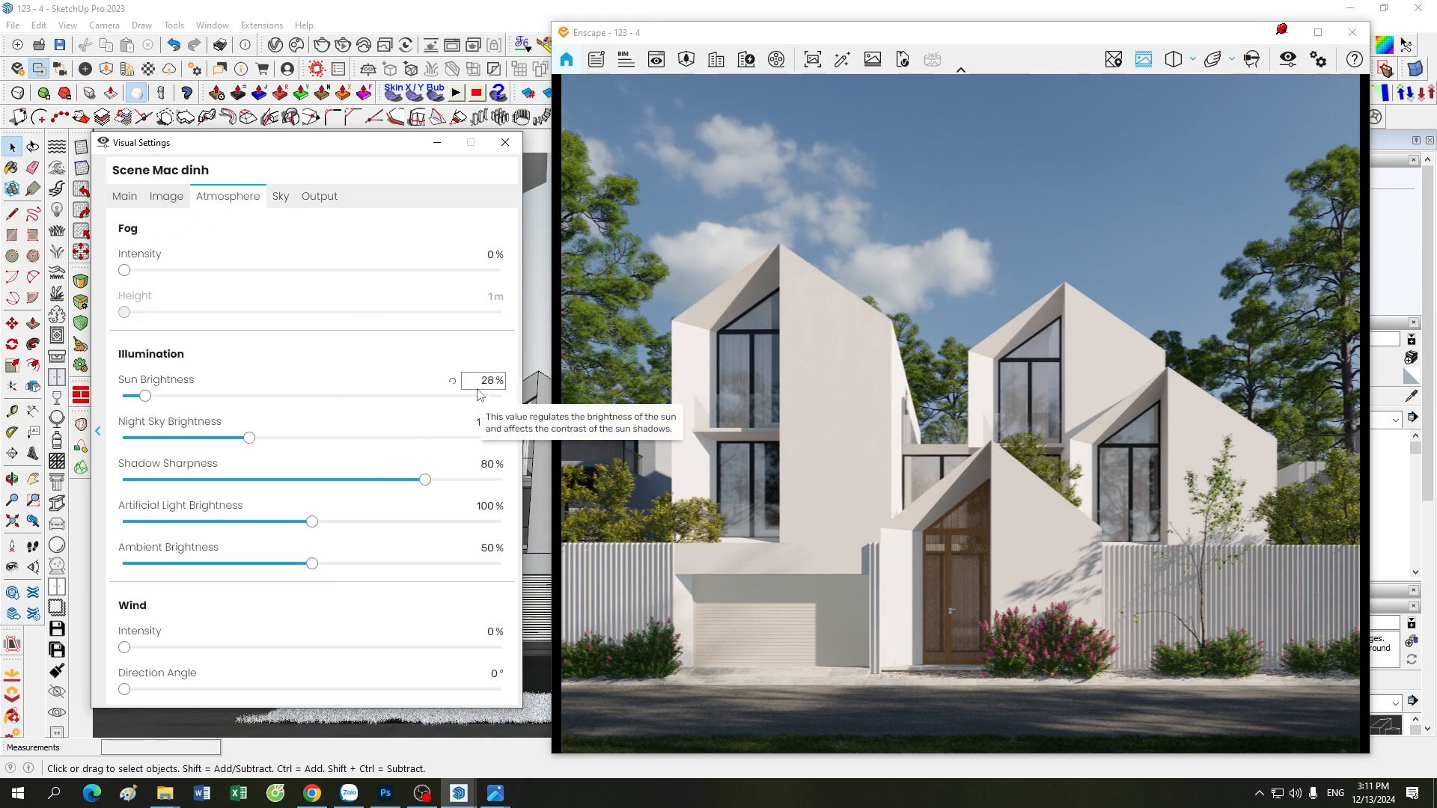
click(166, 197)
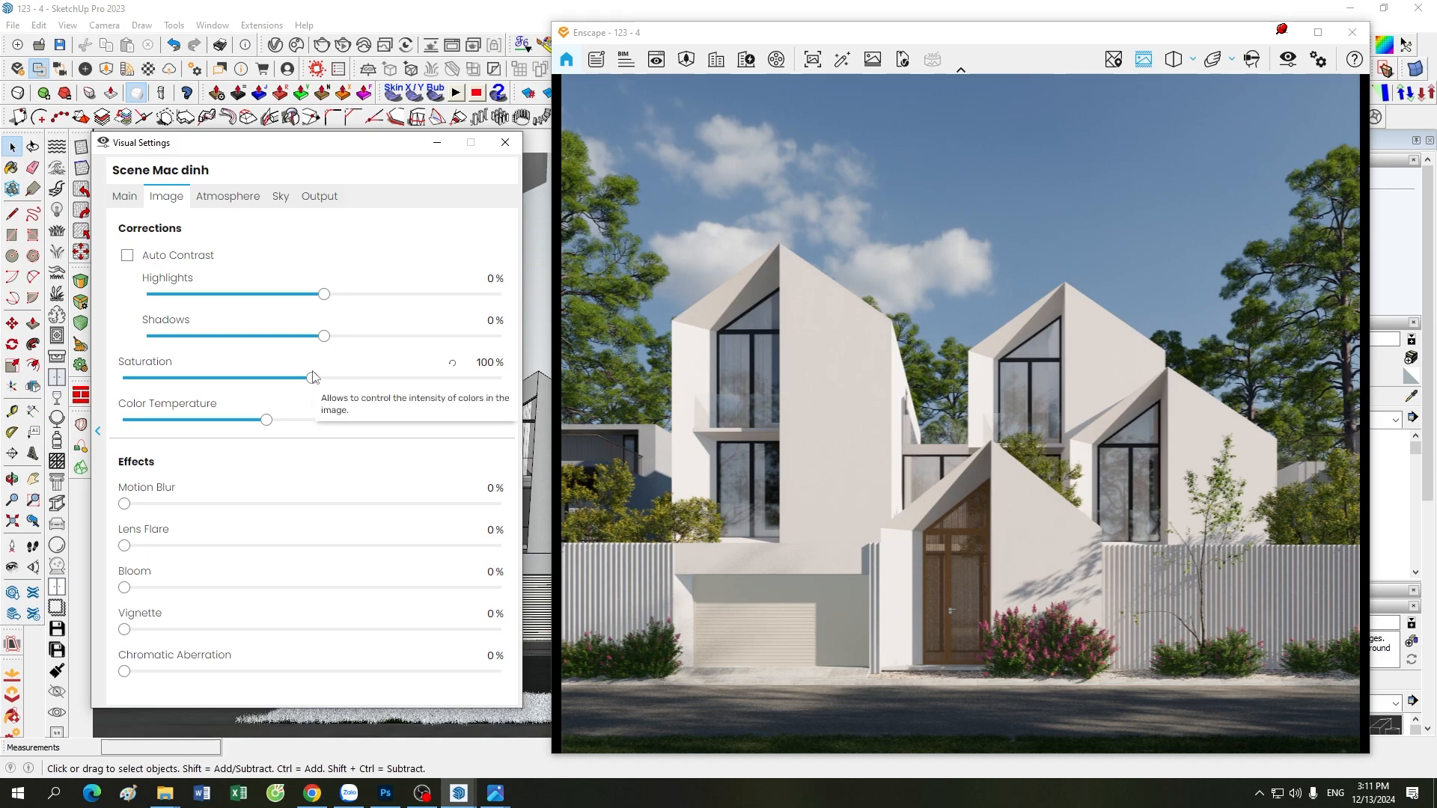
click(476, 320)
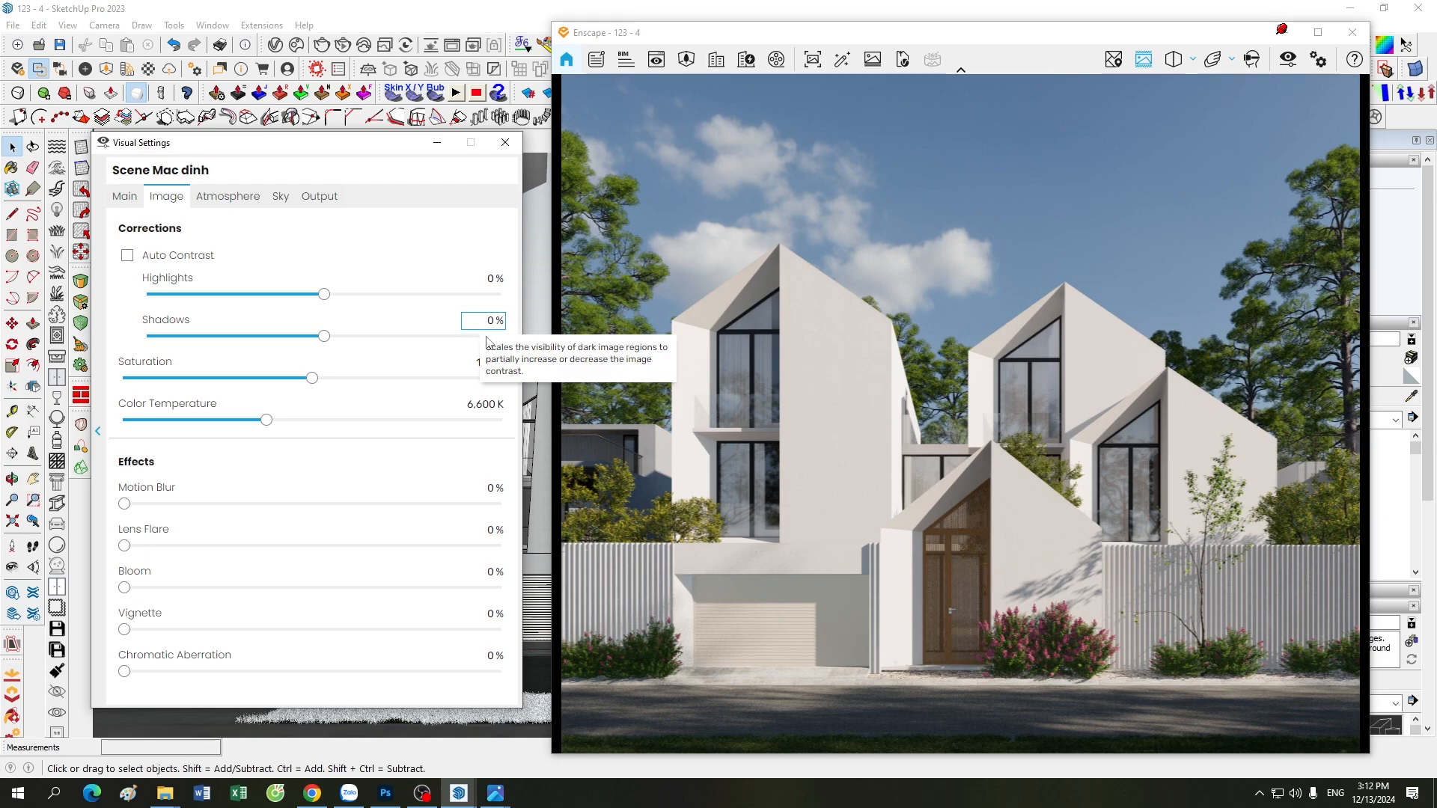
mouse_move(325, 341)
mouse_down()
mouse_move(283, 345)
mouse_move(301, 345)
mouse_up()
drag(488, 321, 497, 324)
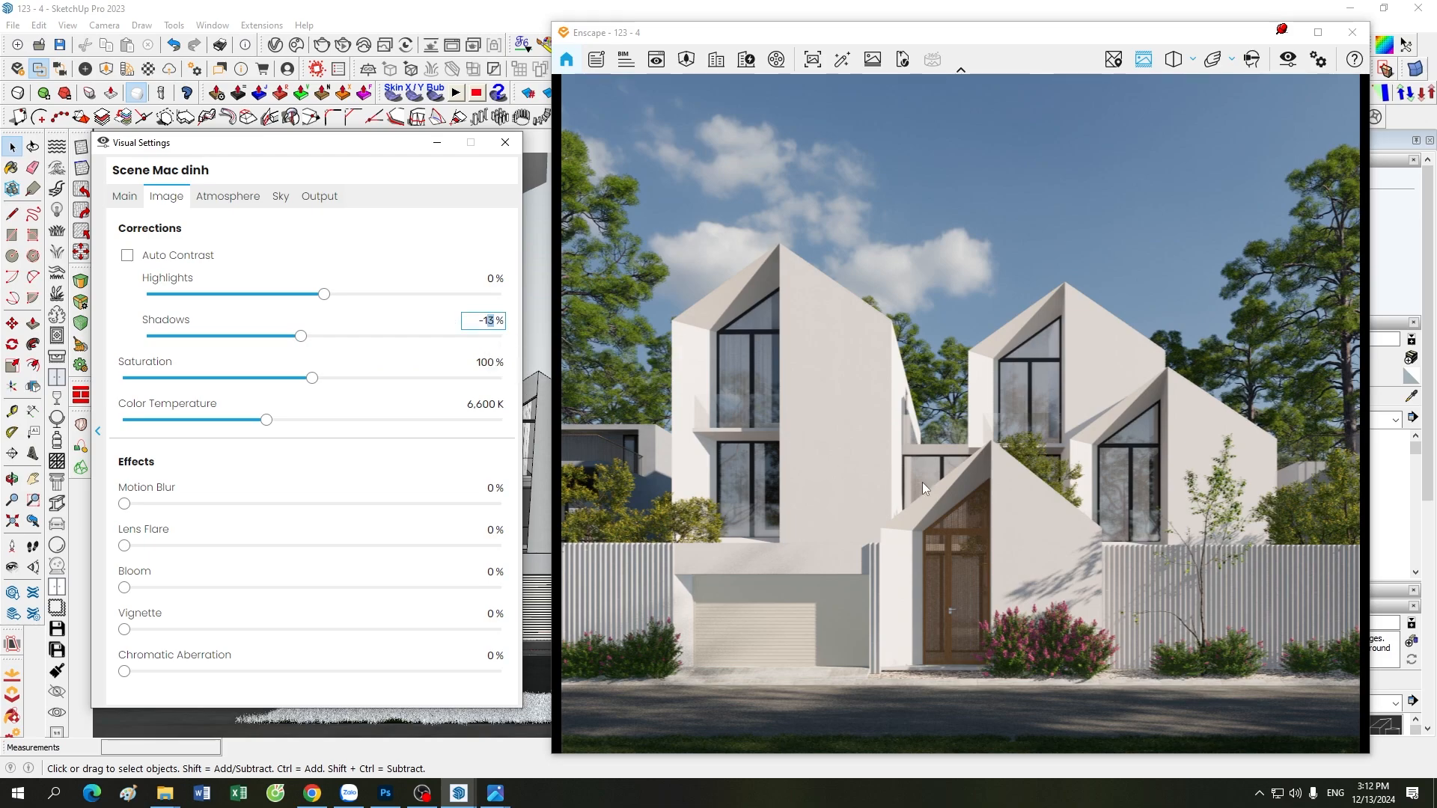
text(5)
key(shift+Tab)
text(5)
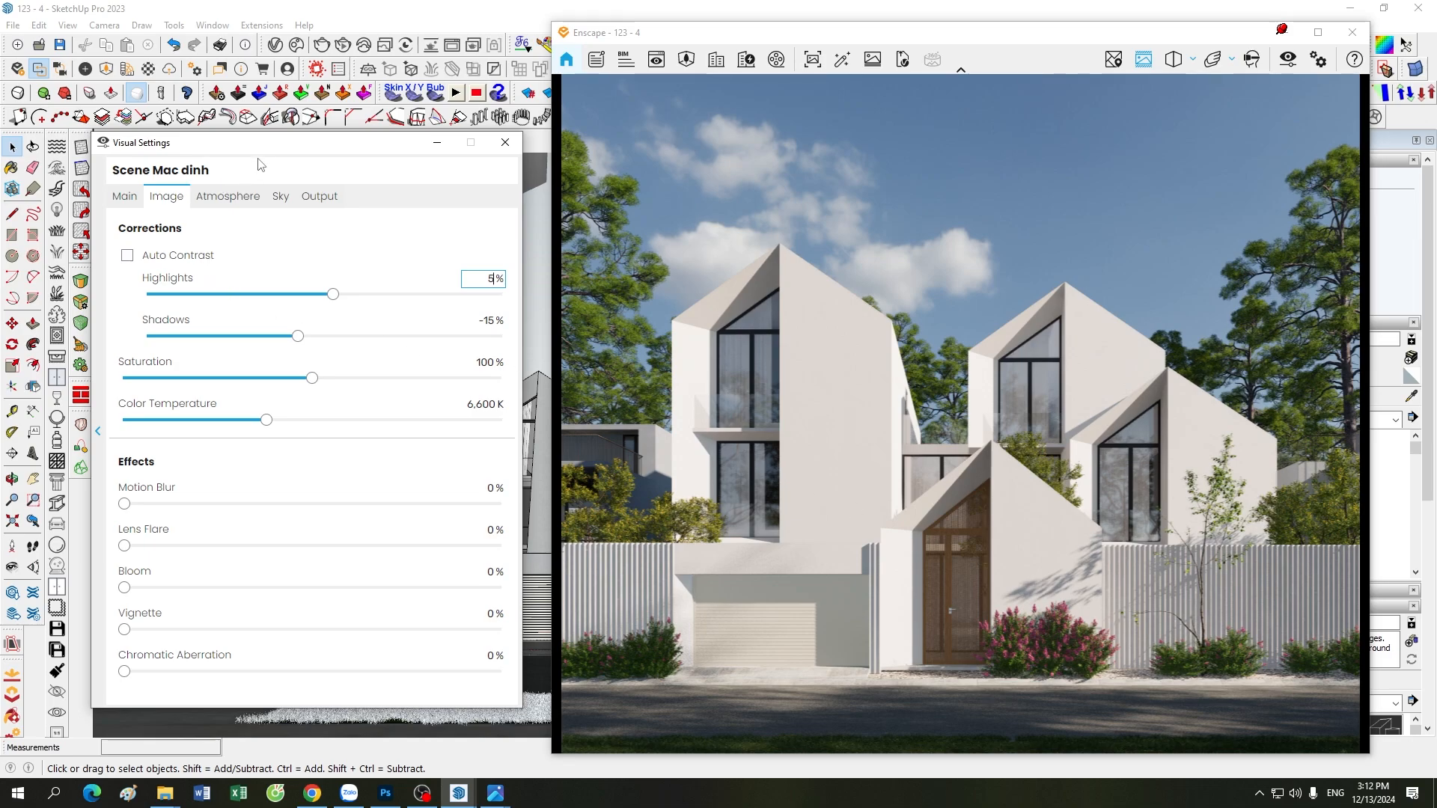
Review the camera, image correction, atmosphere, sky and output settings of the scene against the render.
click(125, 196)
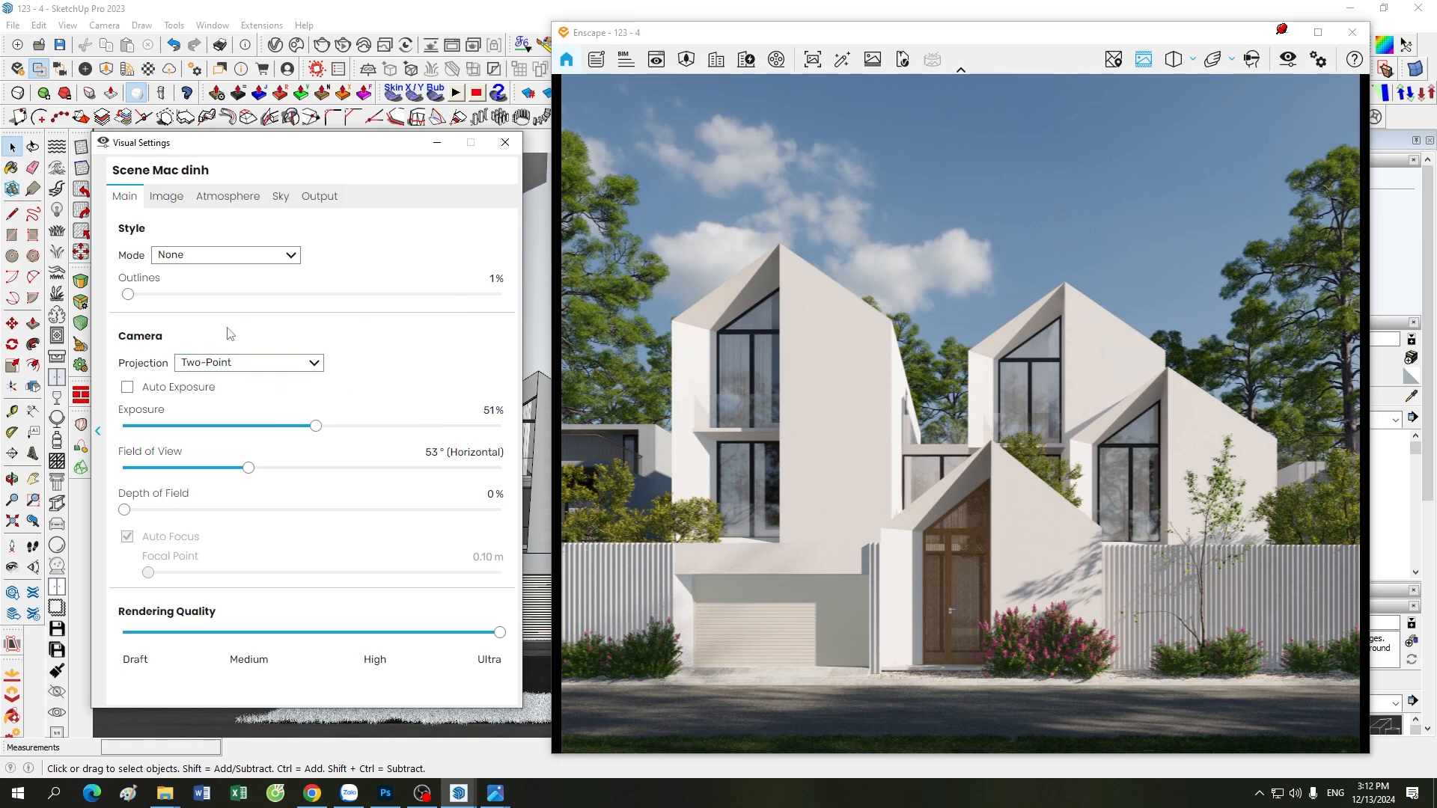
click(166, 196)
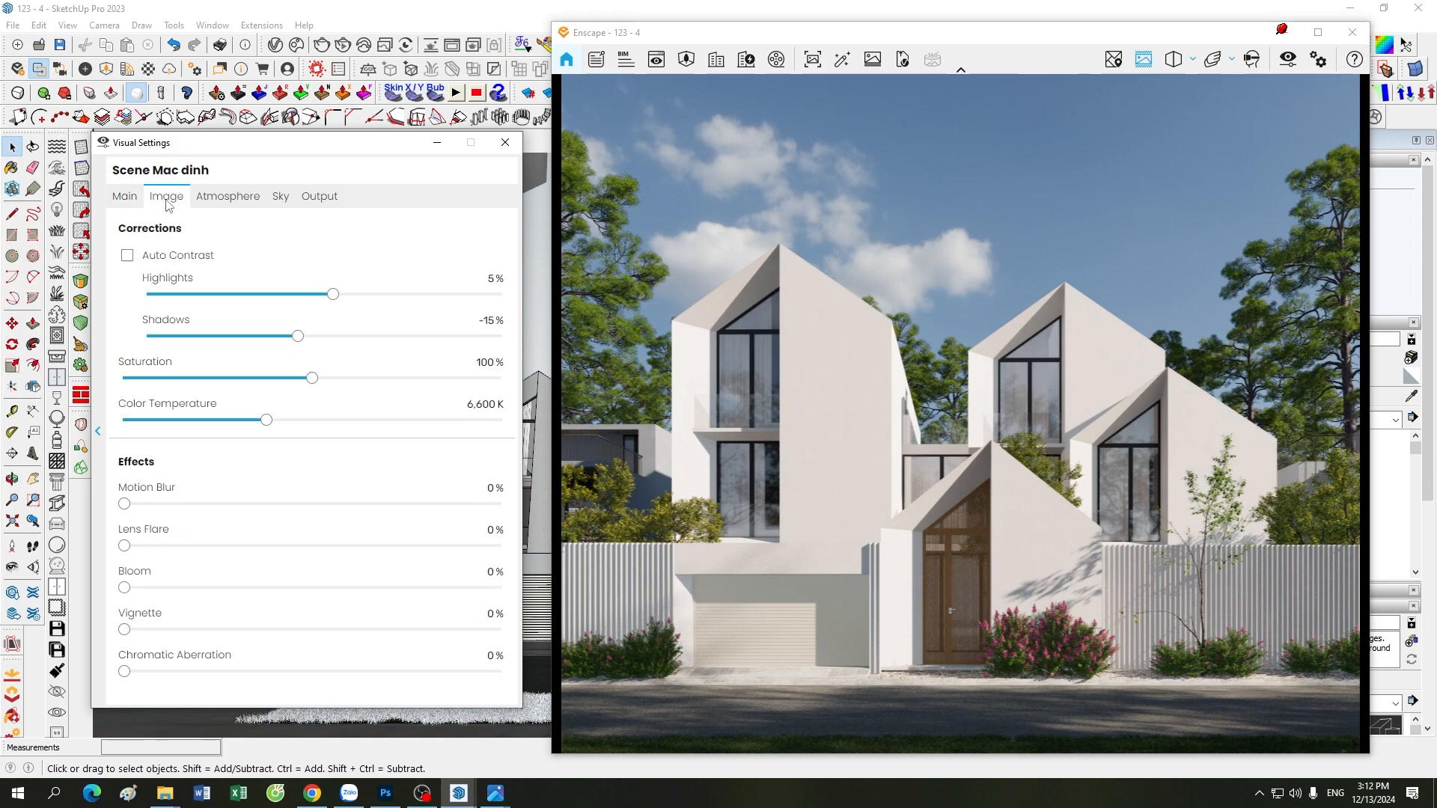
click(227, 196)
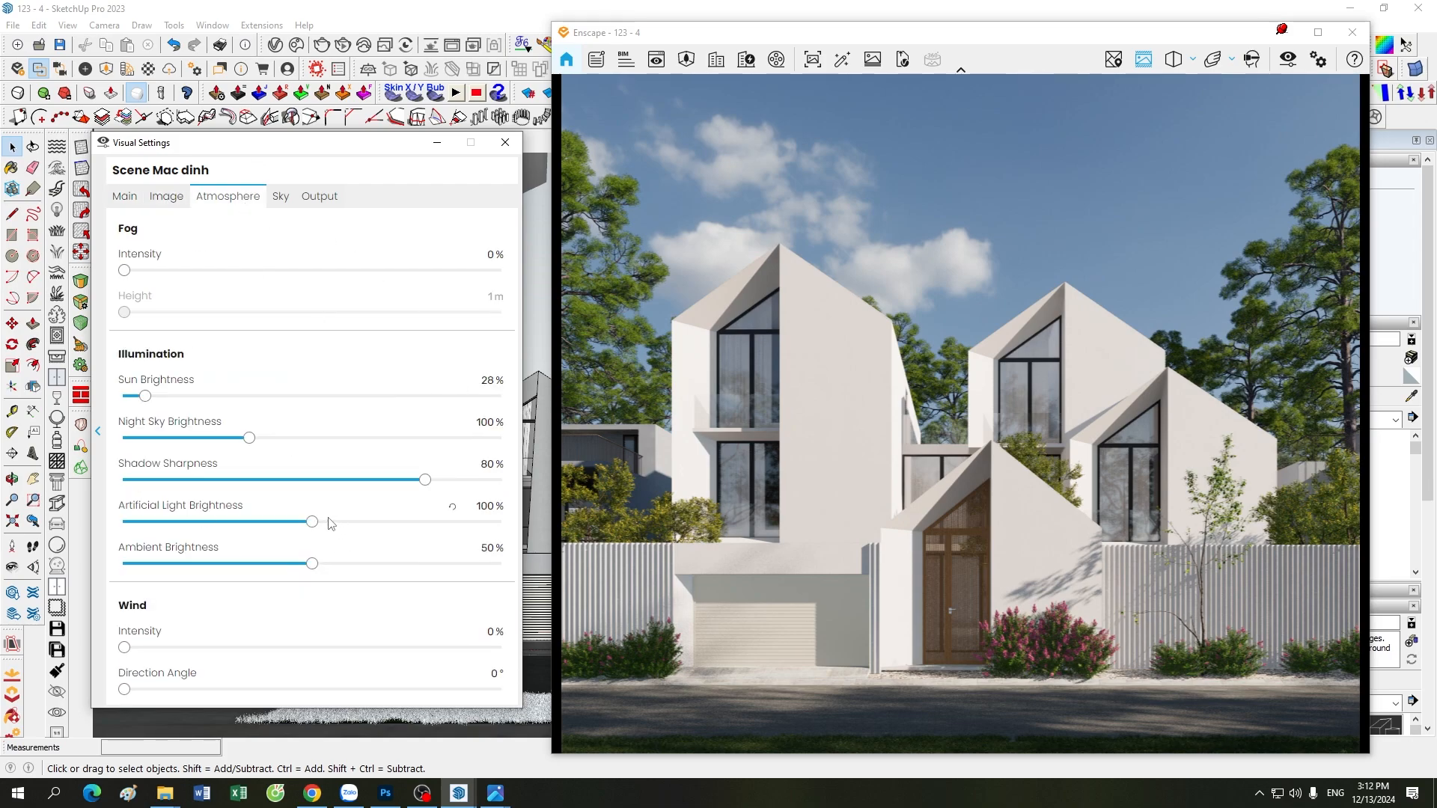
click(281, 196)
click(319, 196)
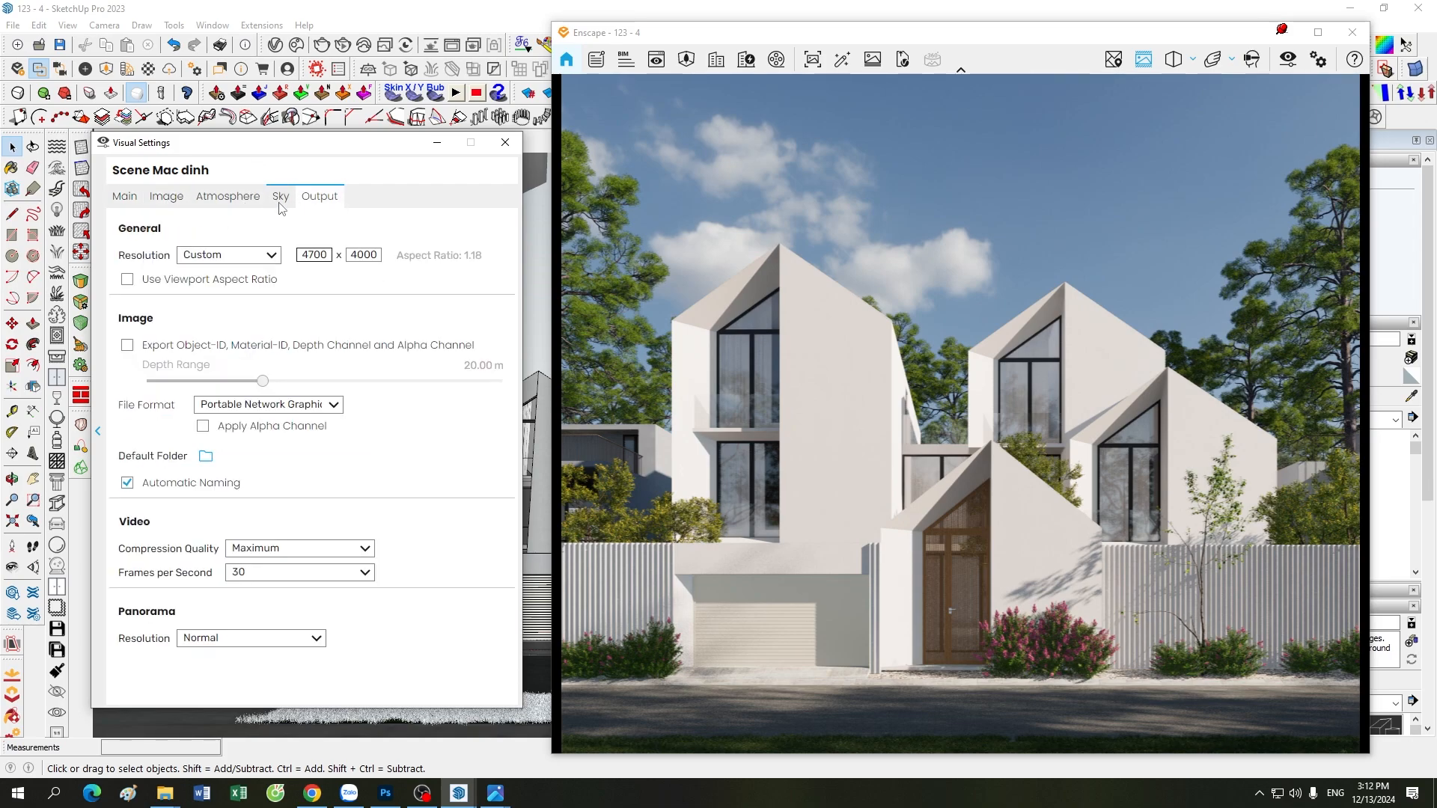
click(281, 196)
click(124, 196)
click(217, 196)
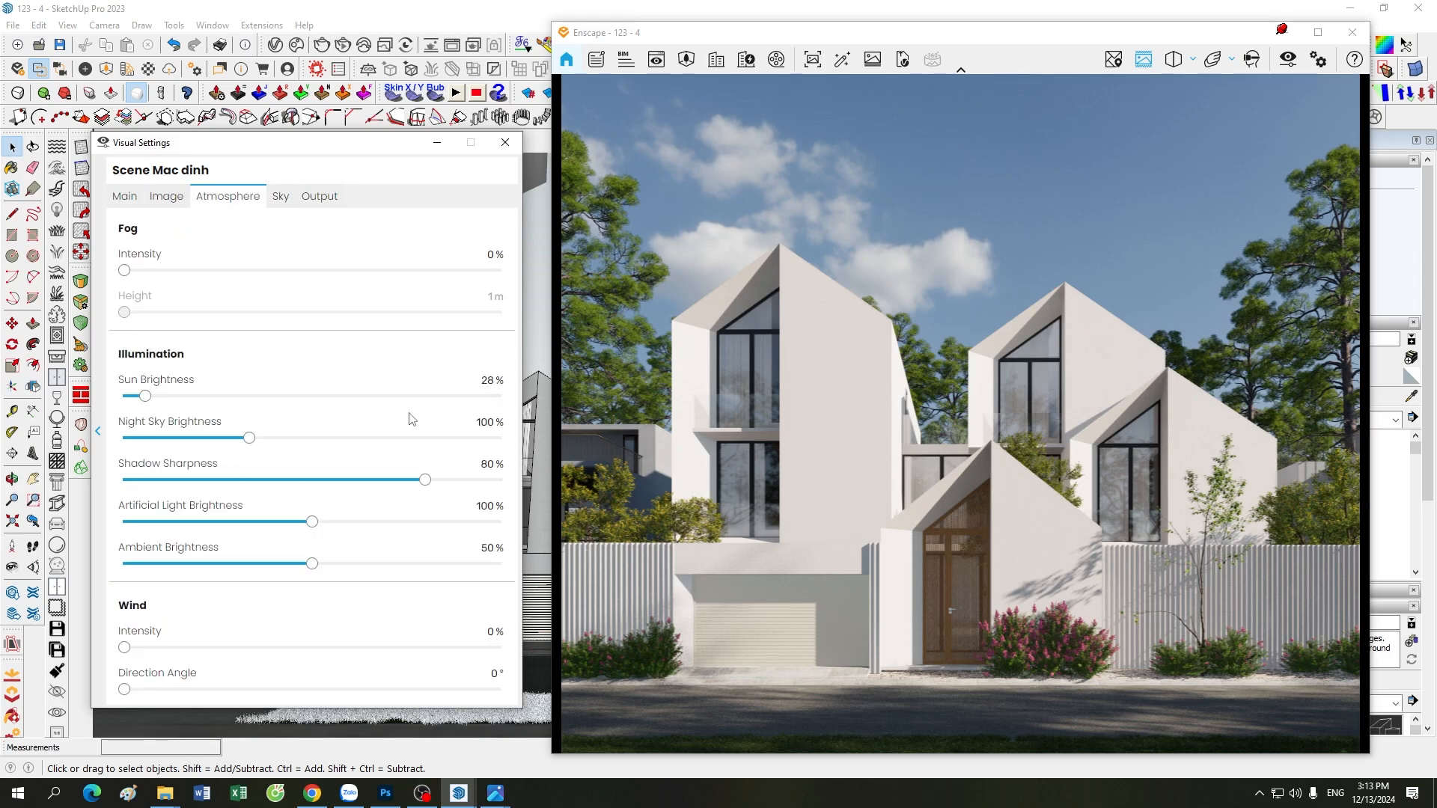
click(282, 197)
click(129, 199)
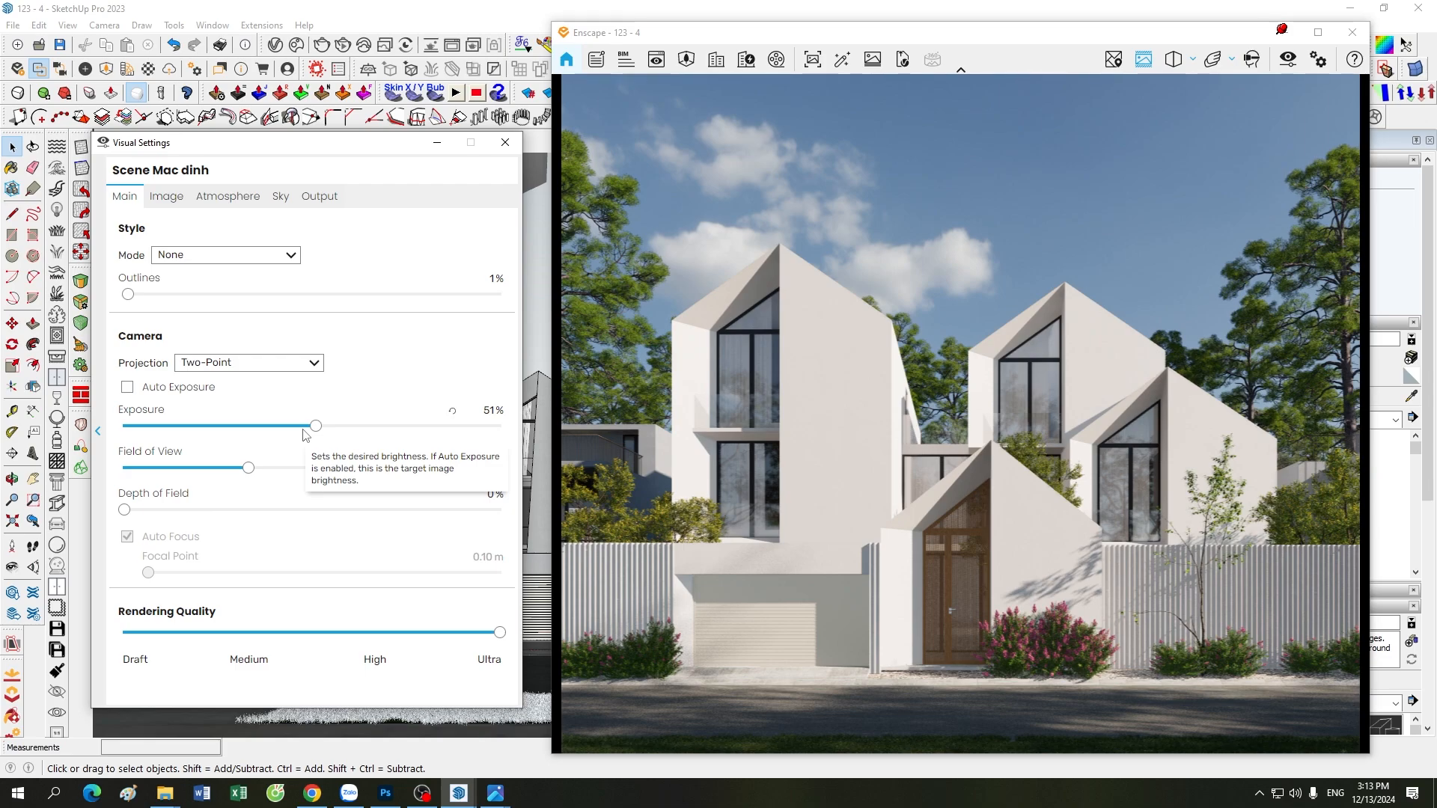
click(228, 196)
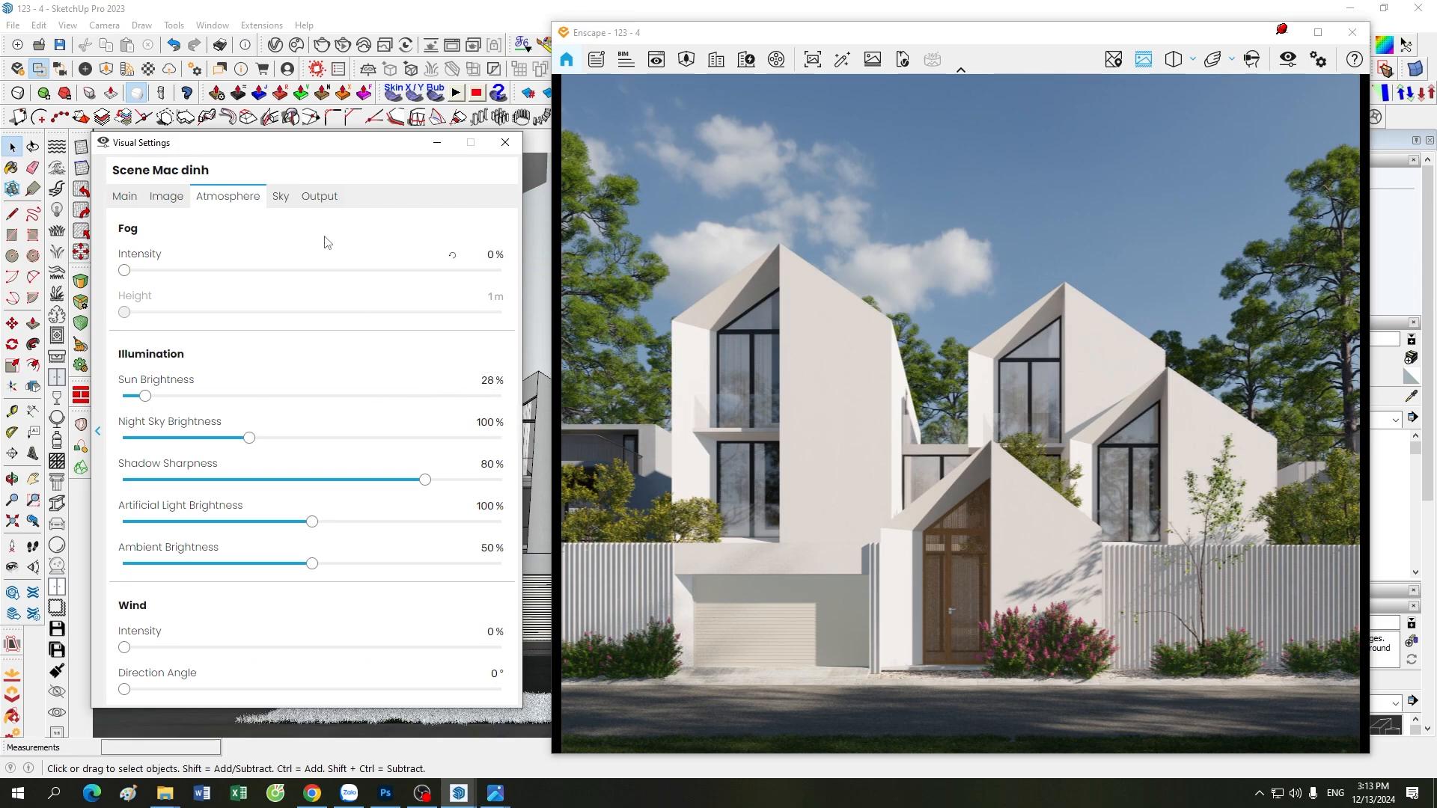
click(279, 196)
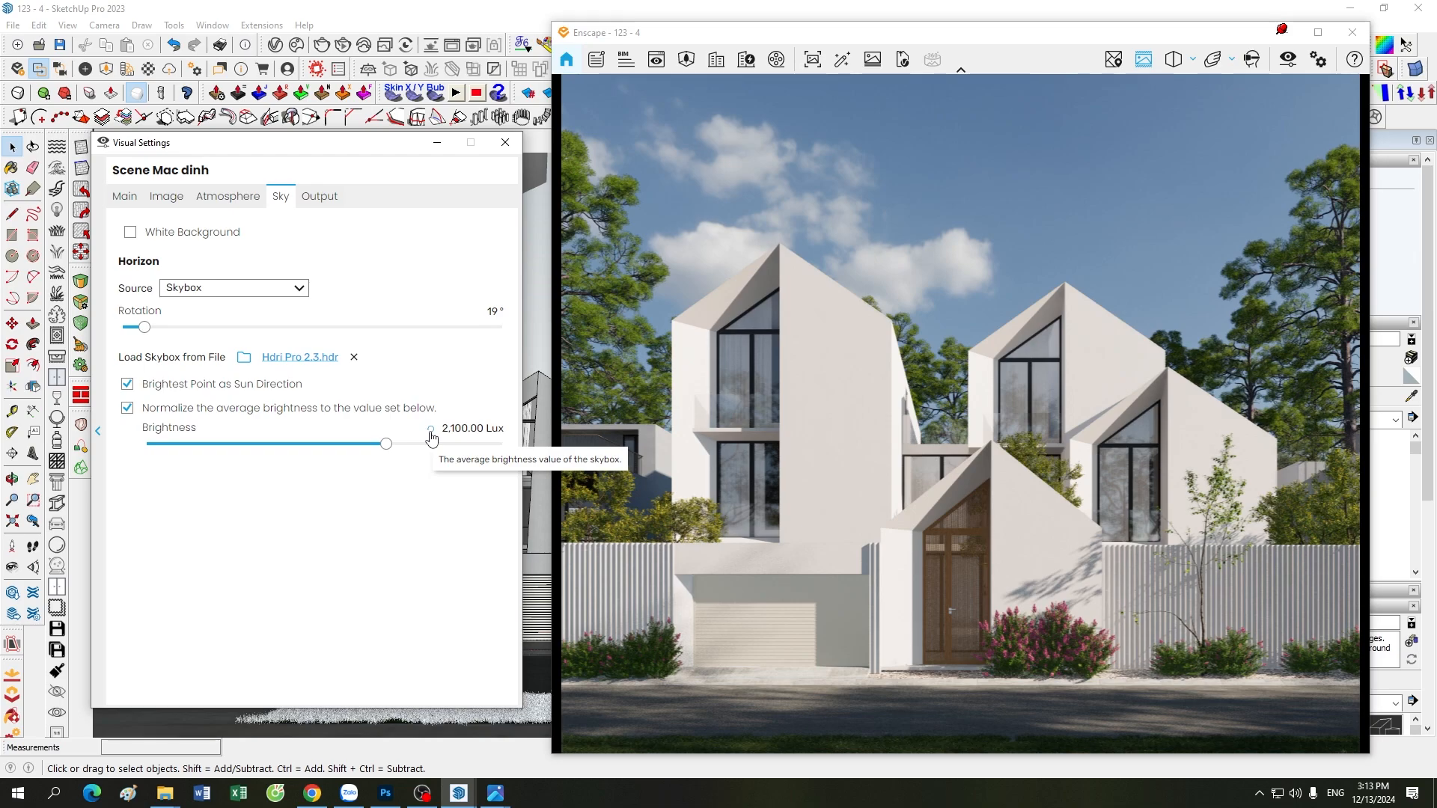
Examine how sun brightness, skybox brightness and exposure work together, along with the remaining illumination and wind settings.
click(229, 196)
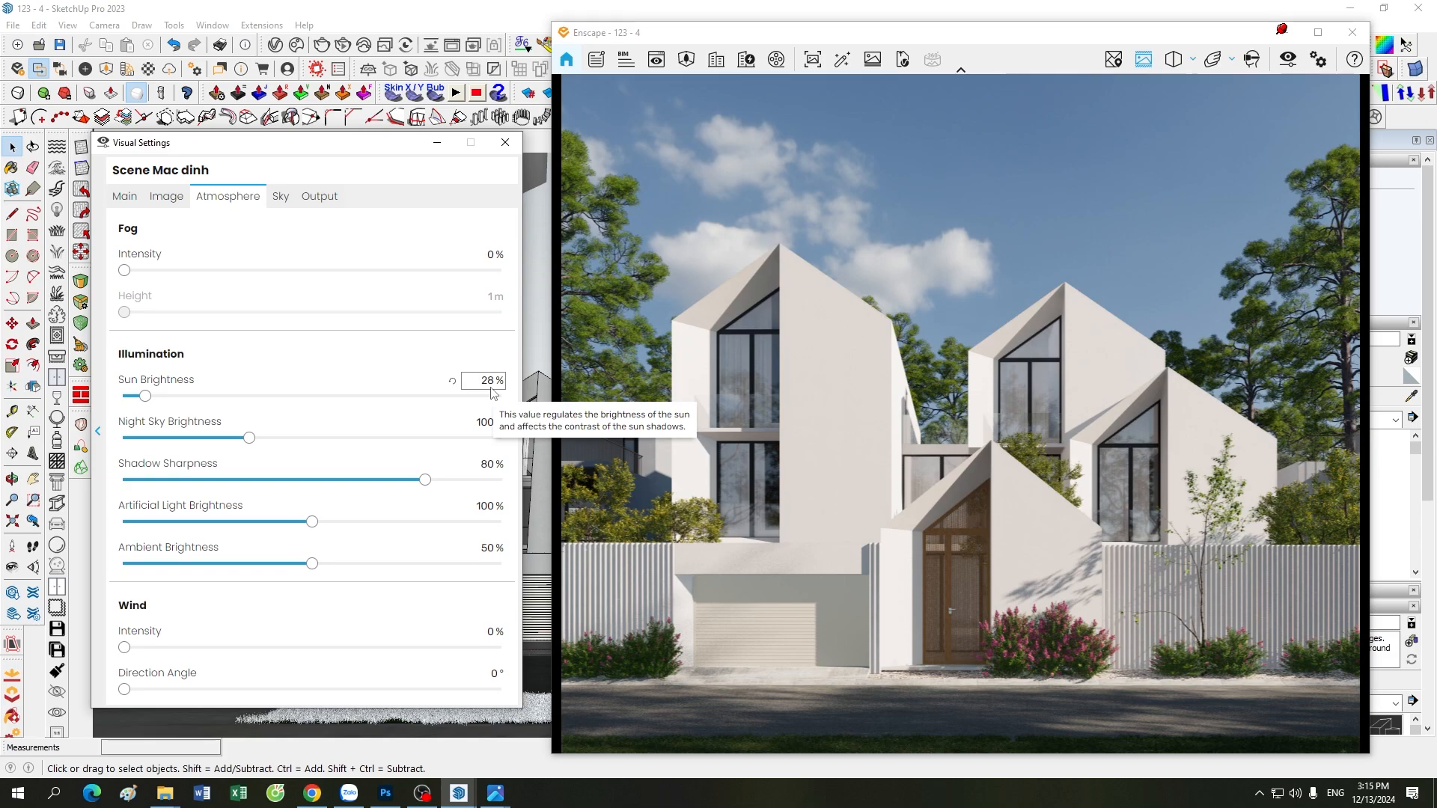
click(271, 196)
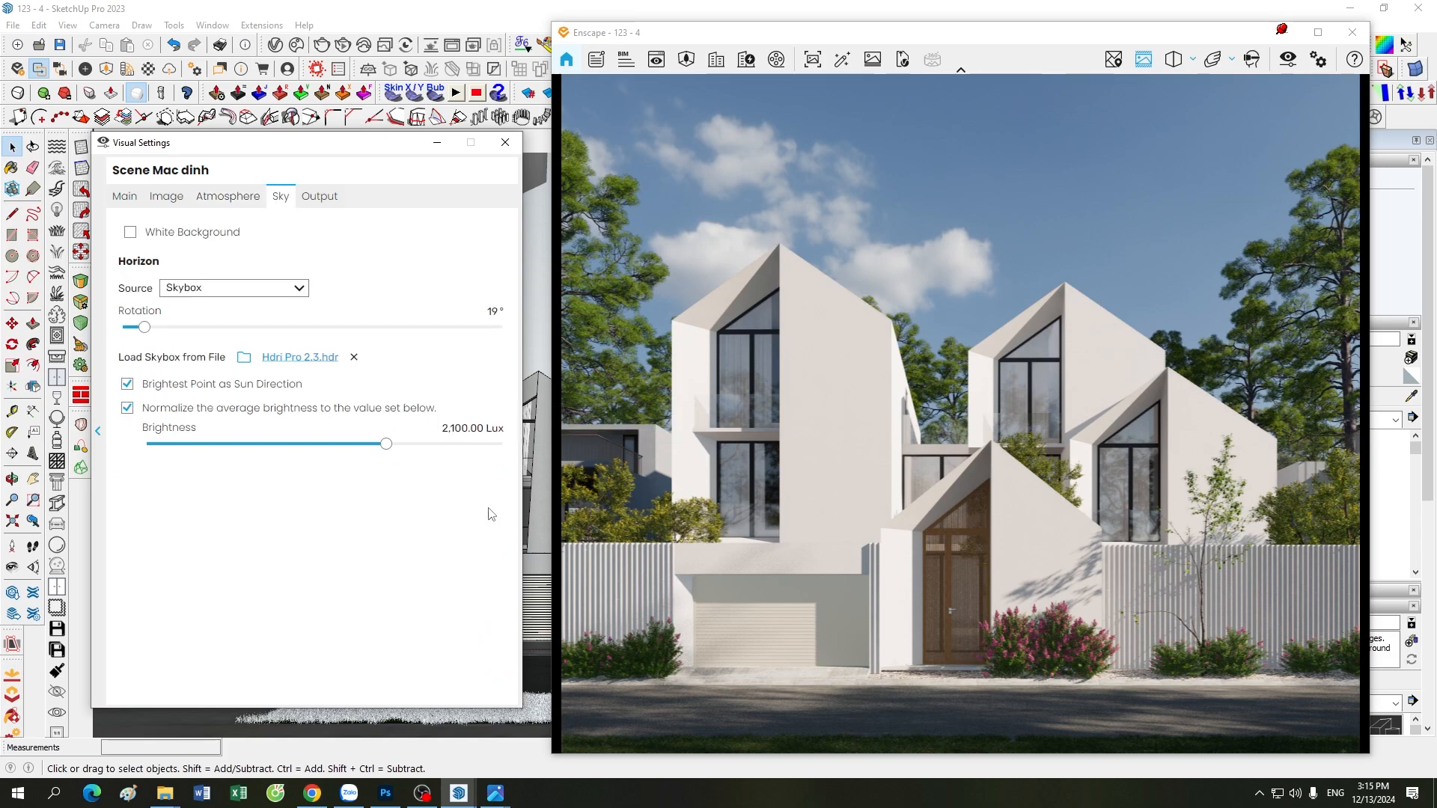
click(115, 196)
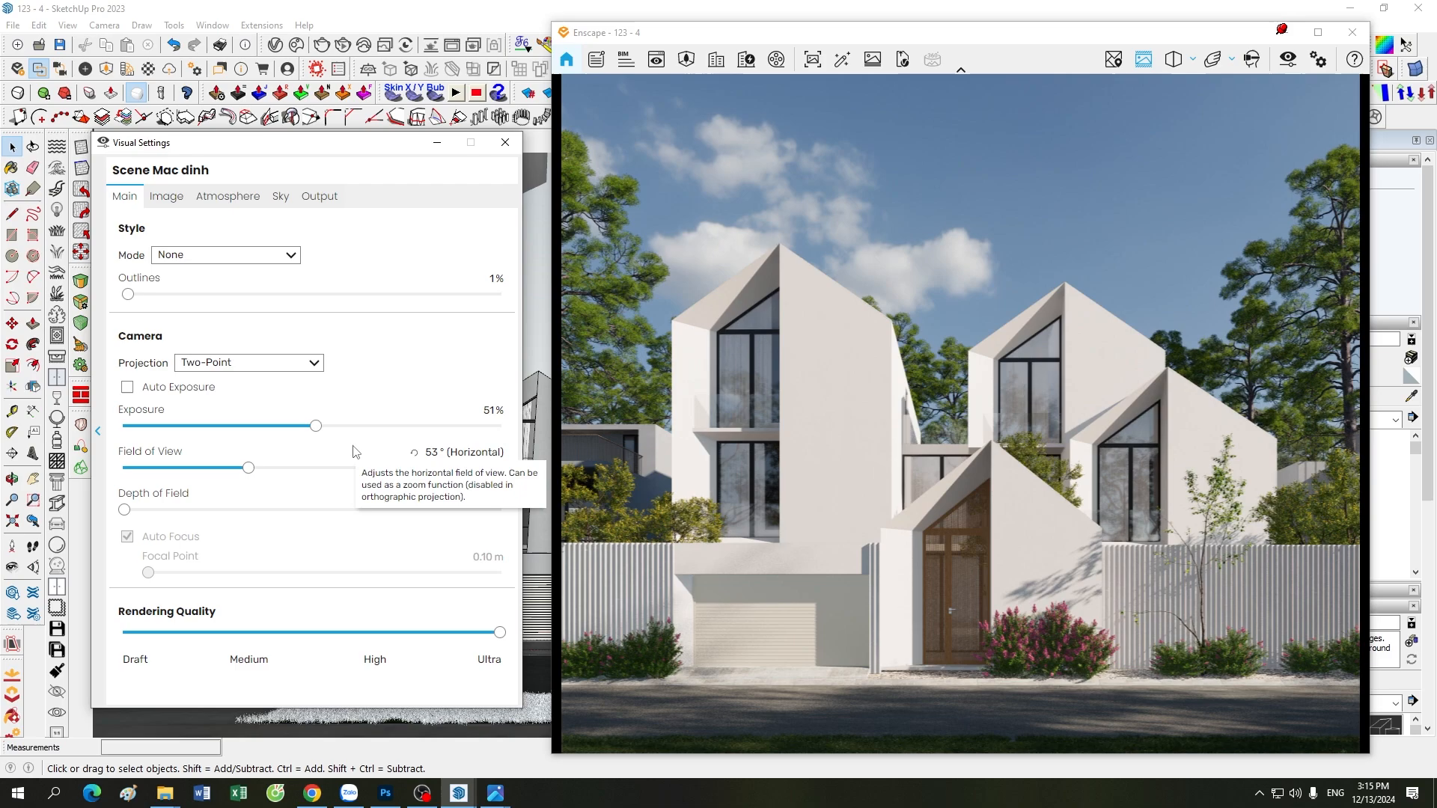
click(228, 196)
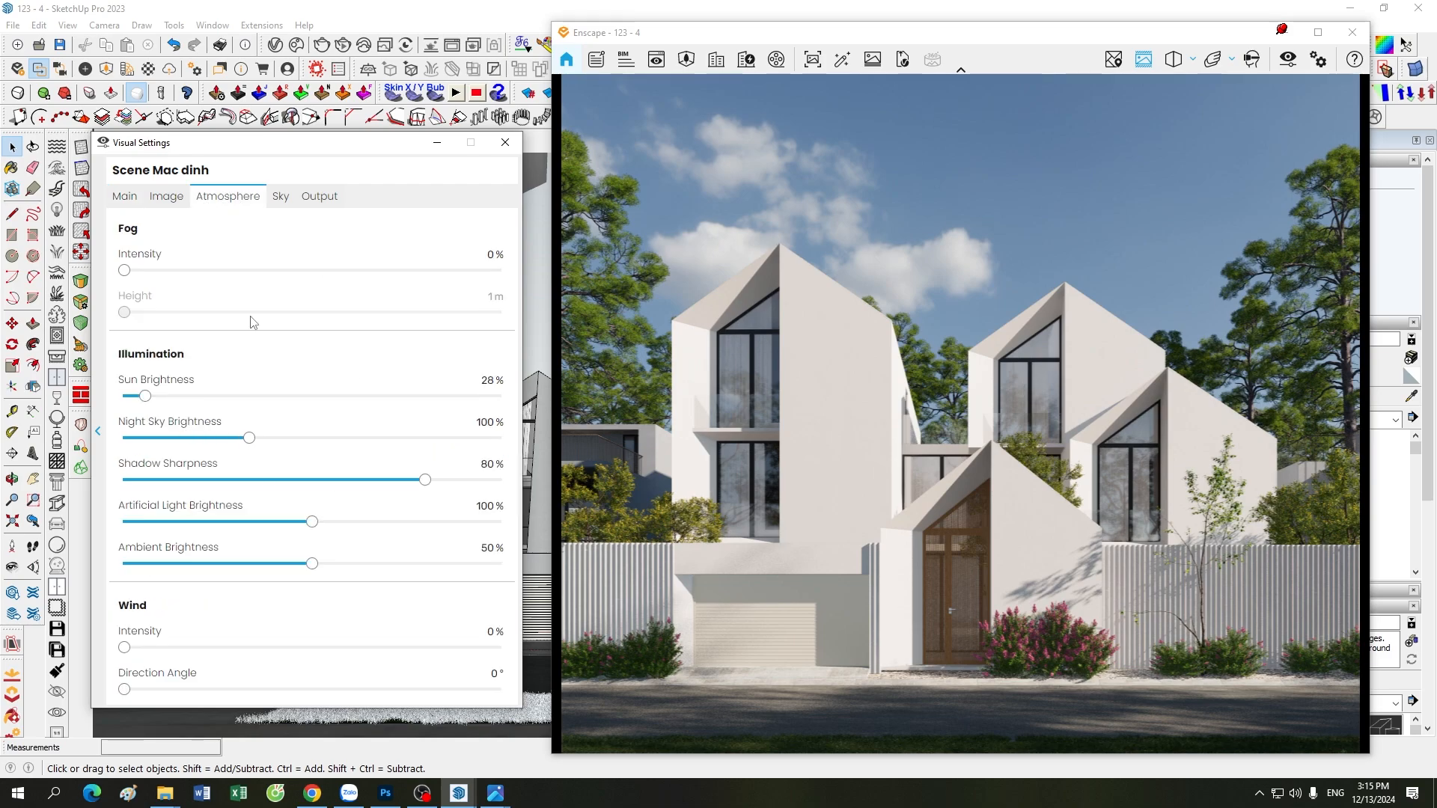
click(278, 199)
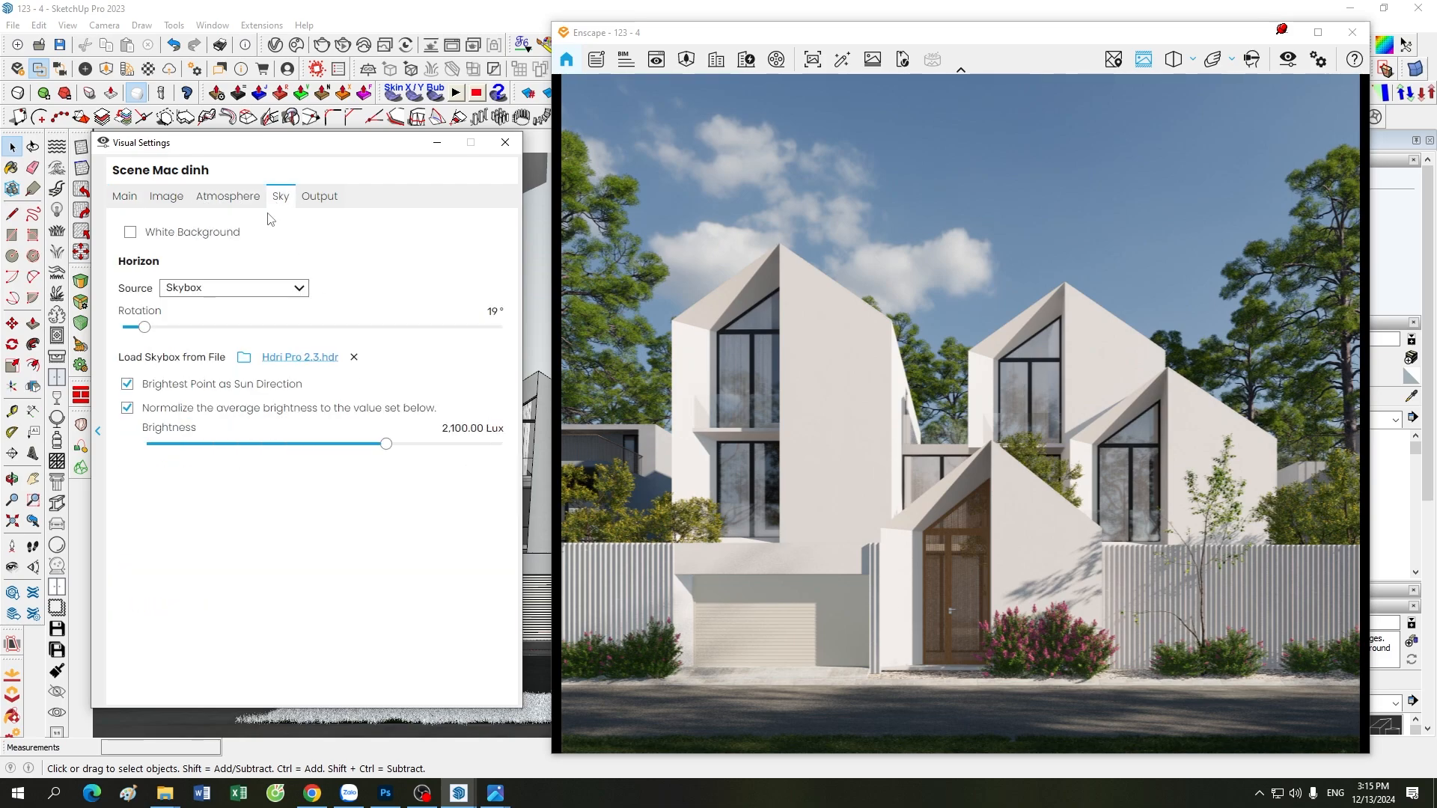
click(124, 196)
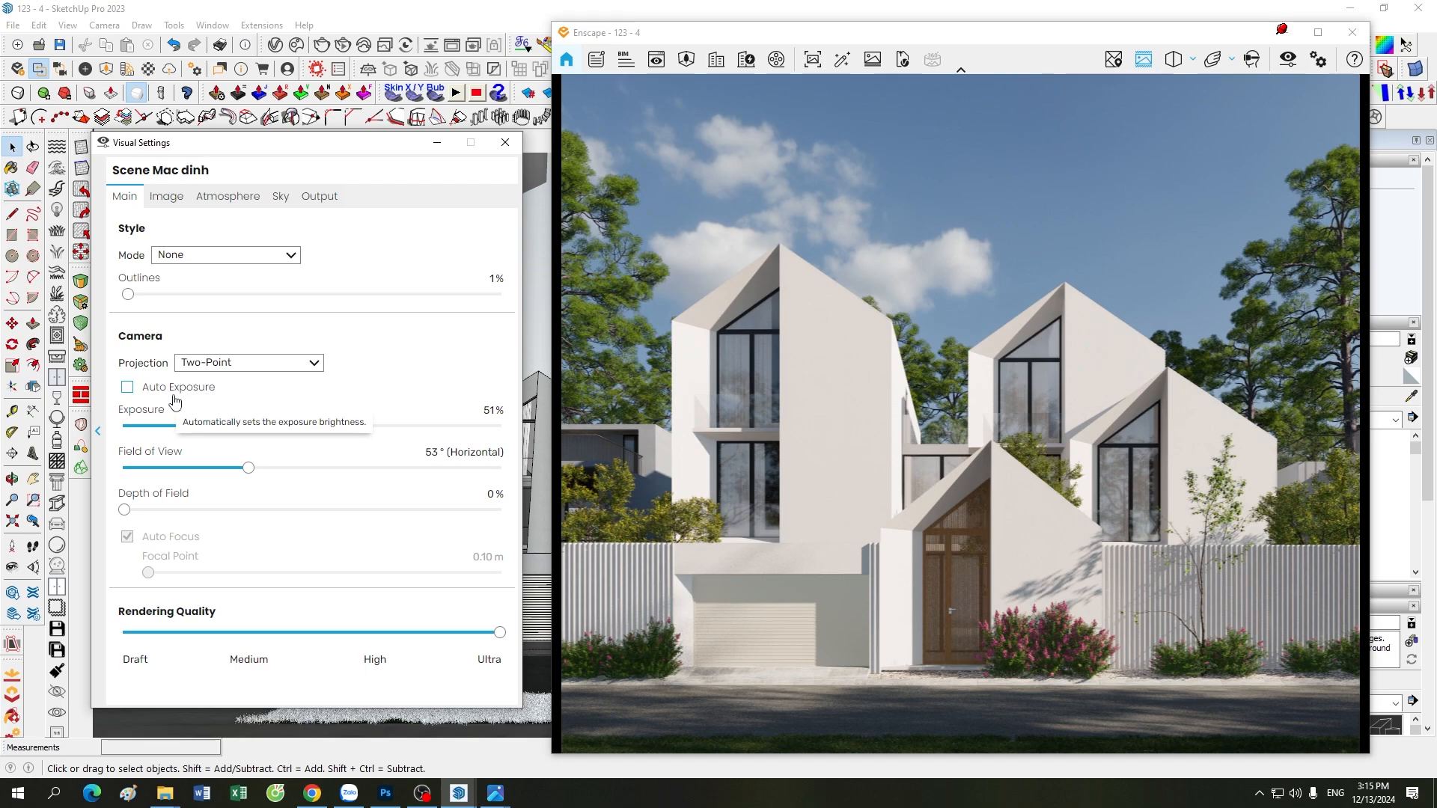
click(238, 199)
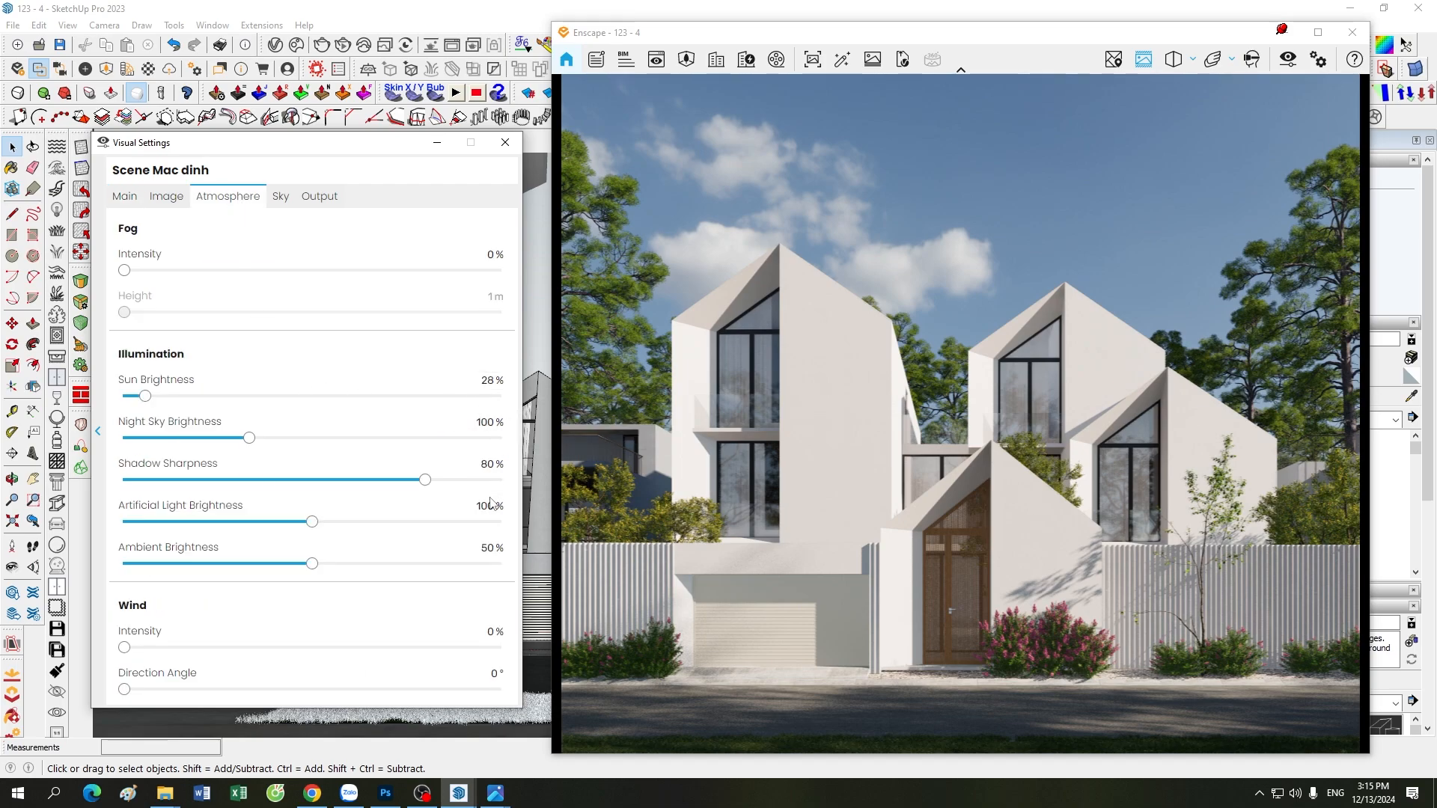
mouse_move(434, 563)
mouse_move(427, 653)
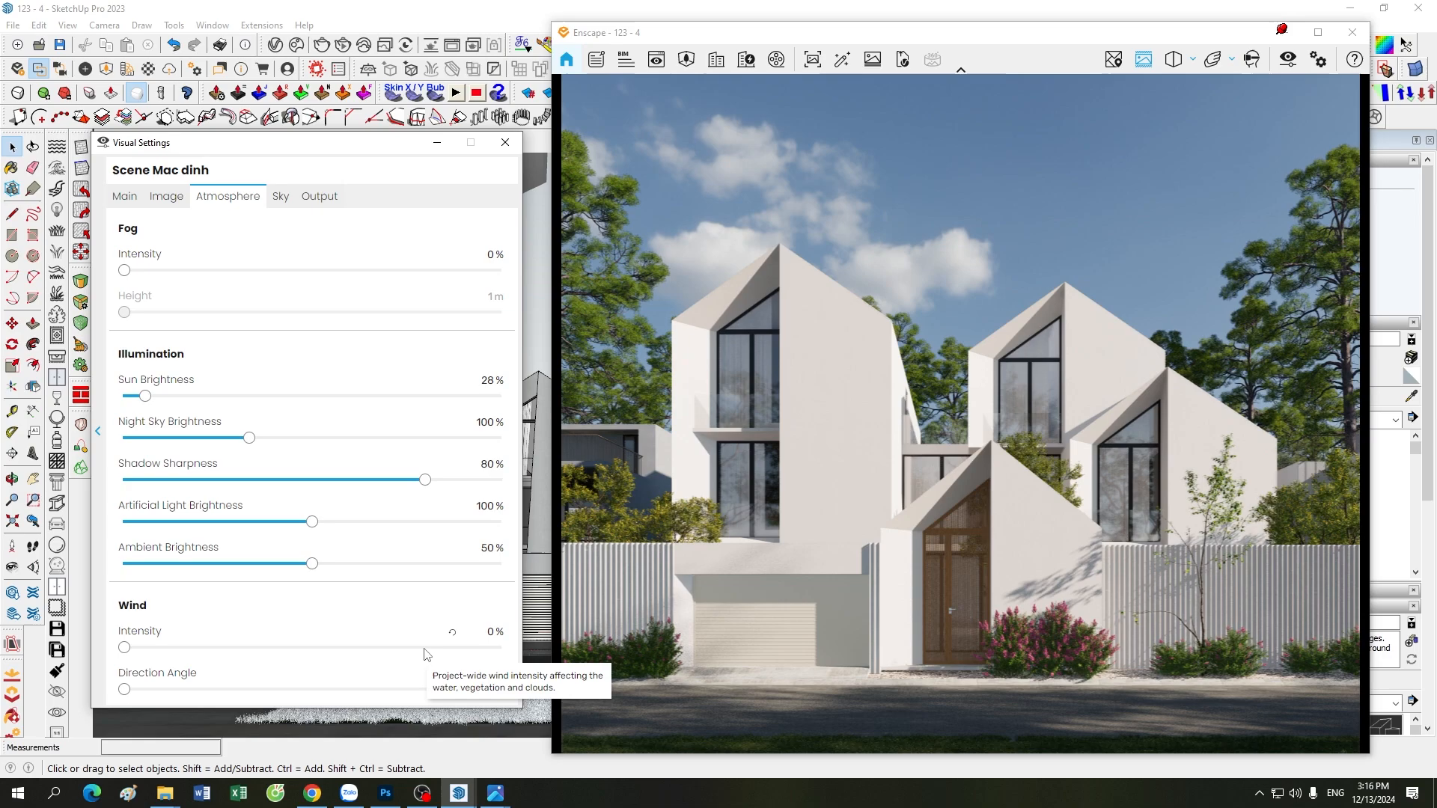
mouse_move(379, 547)
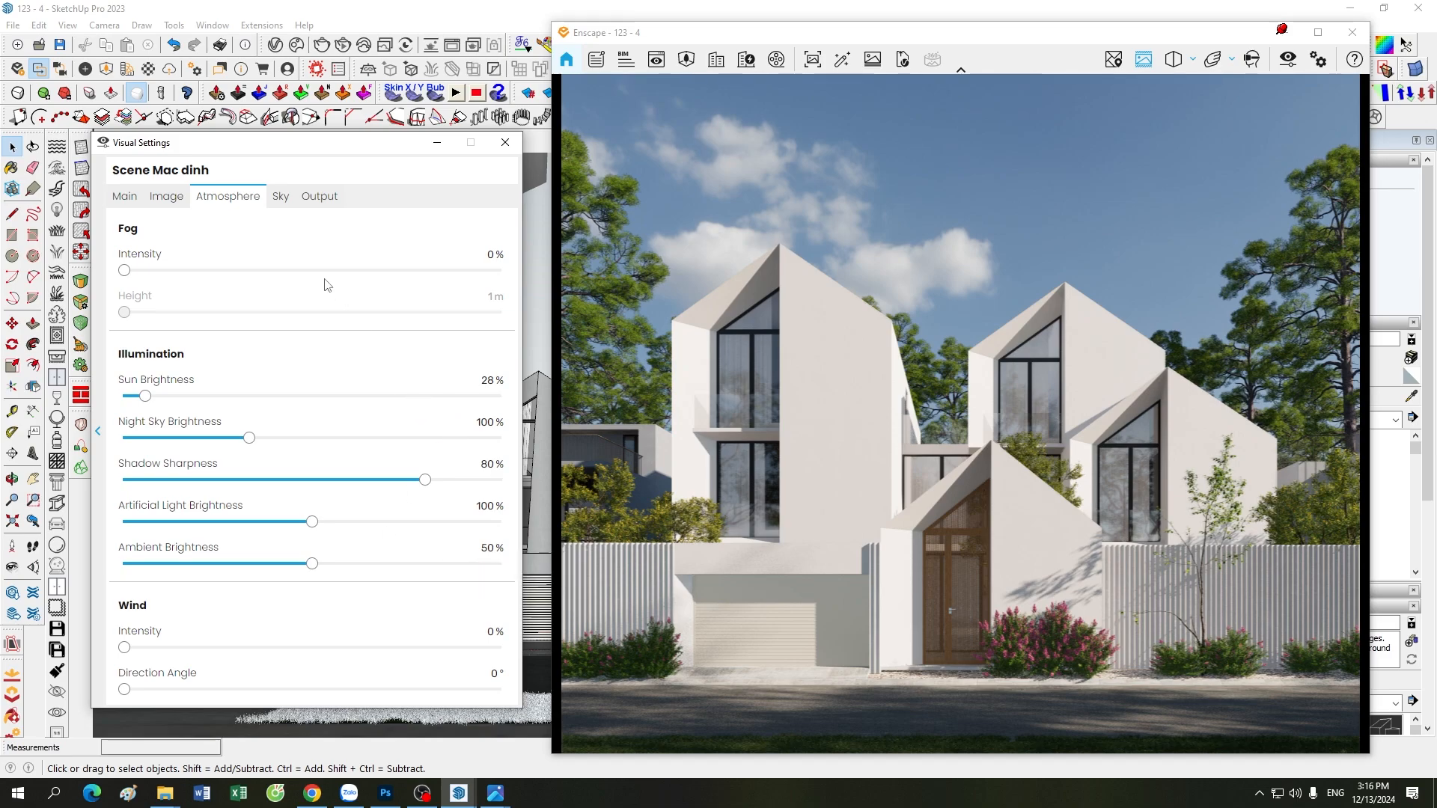
click(283, 196)
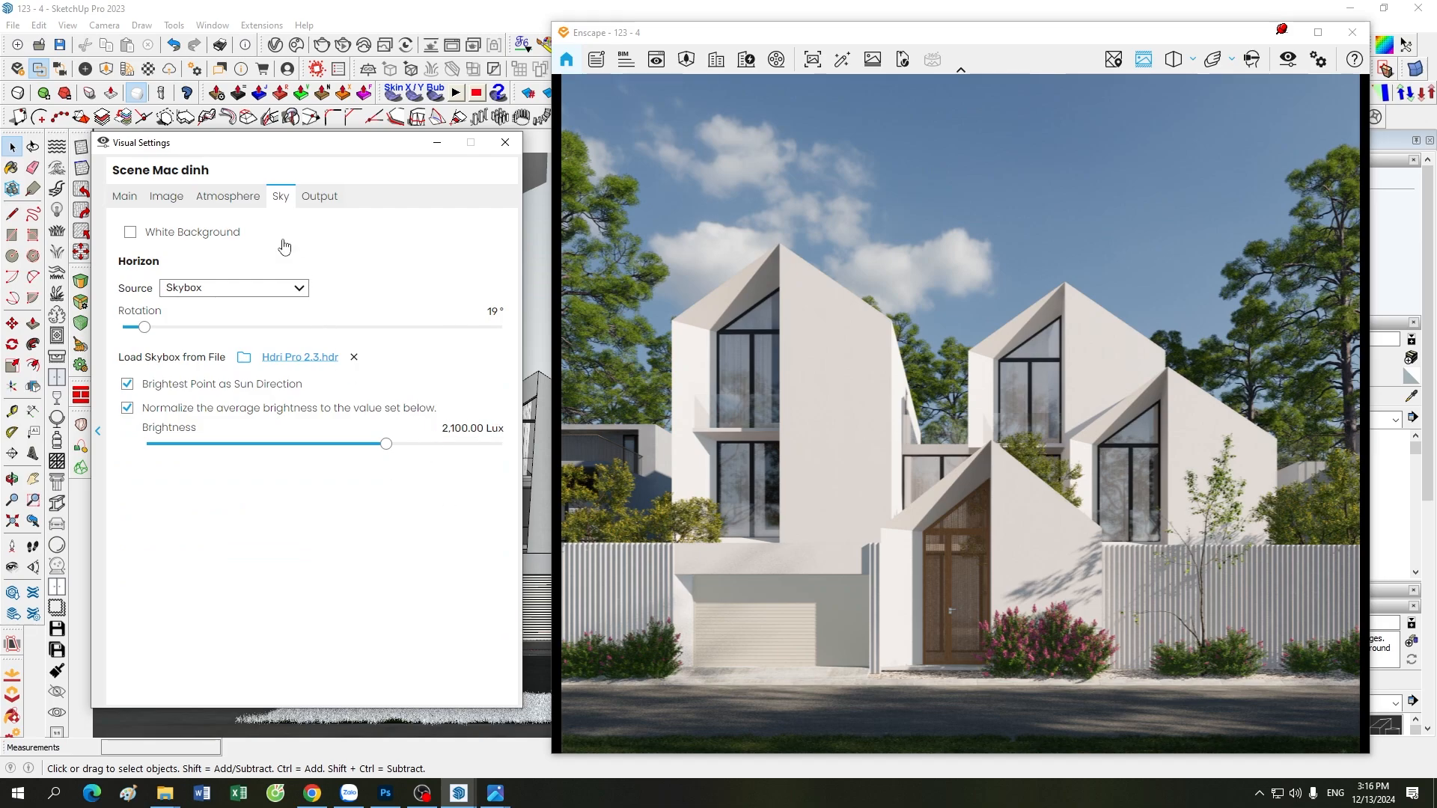
click(251, 199)
click(280, 198)
click(228, 196)
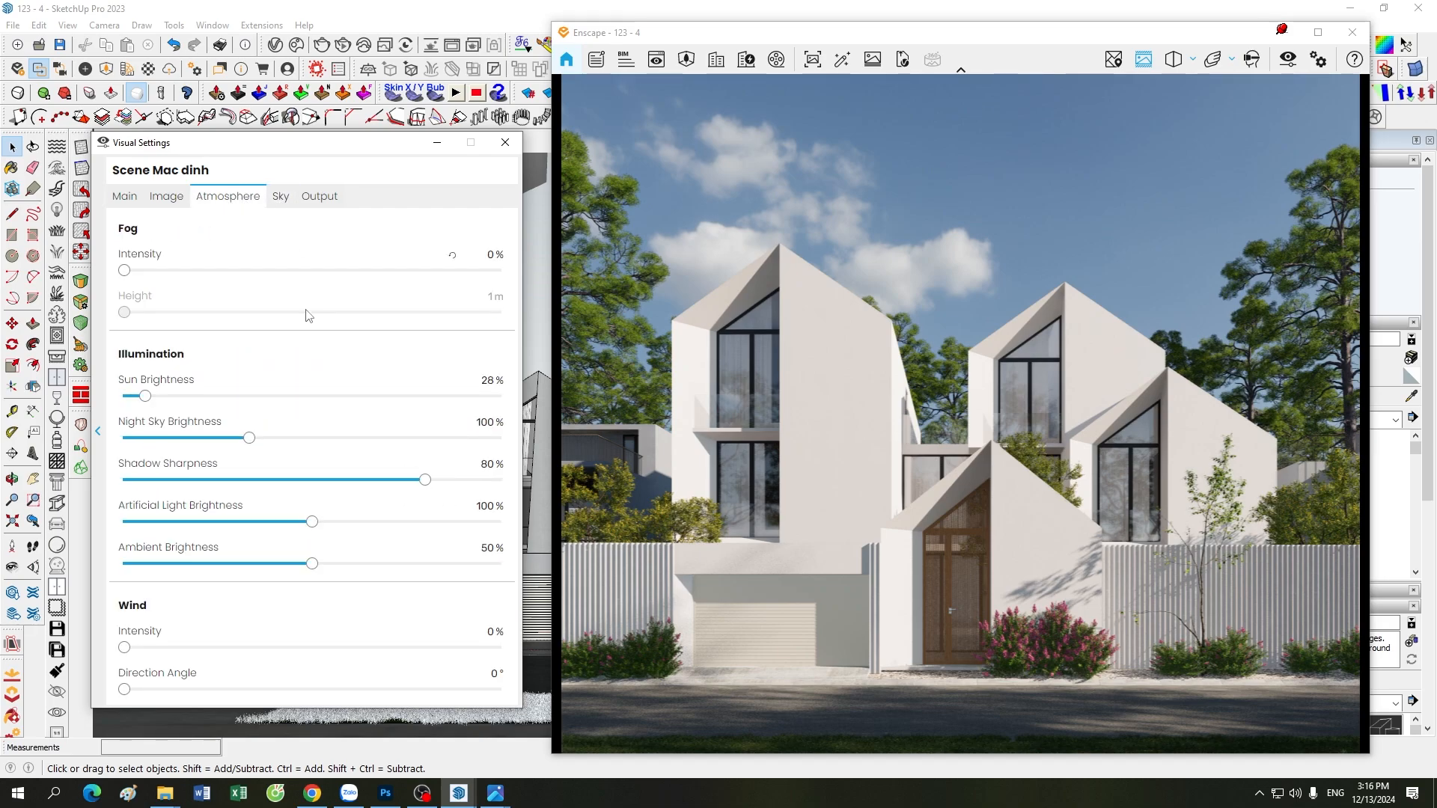
click(283, 197)
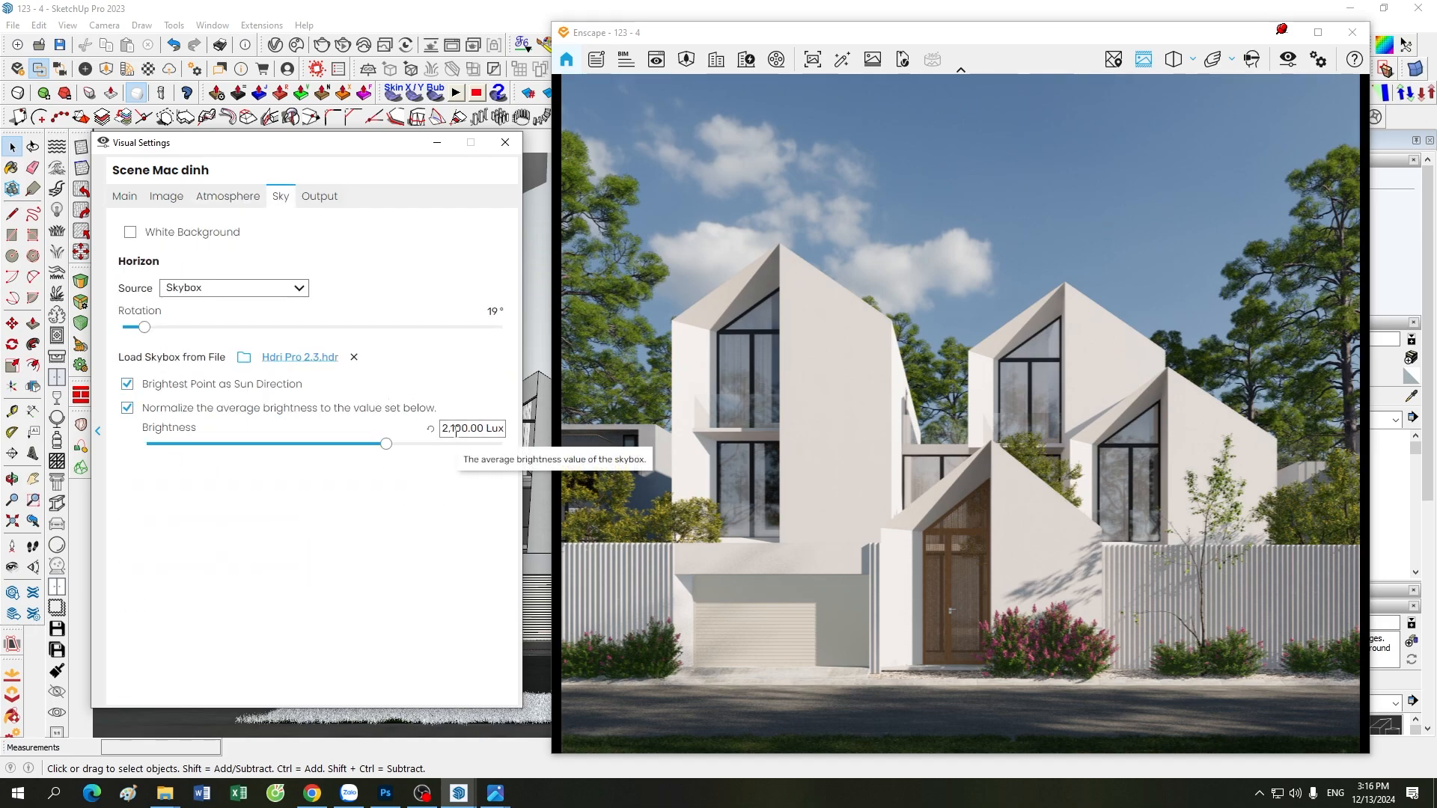
click(238, 198)
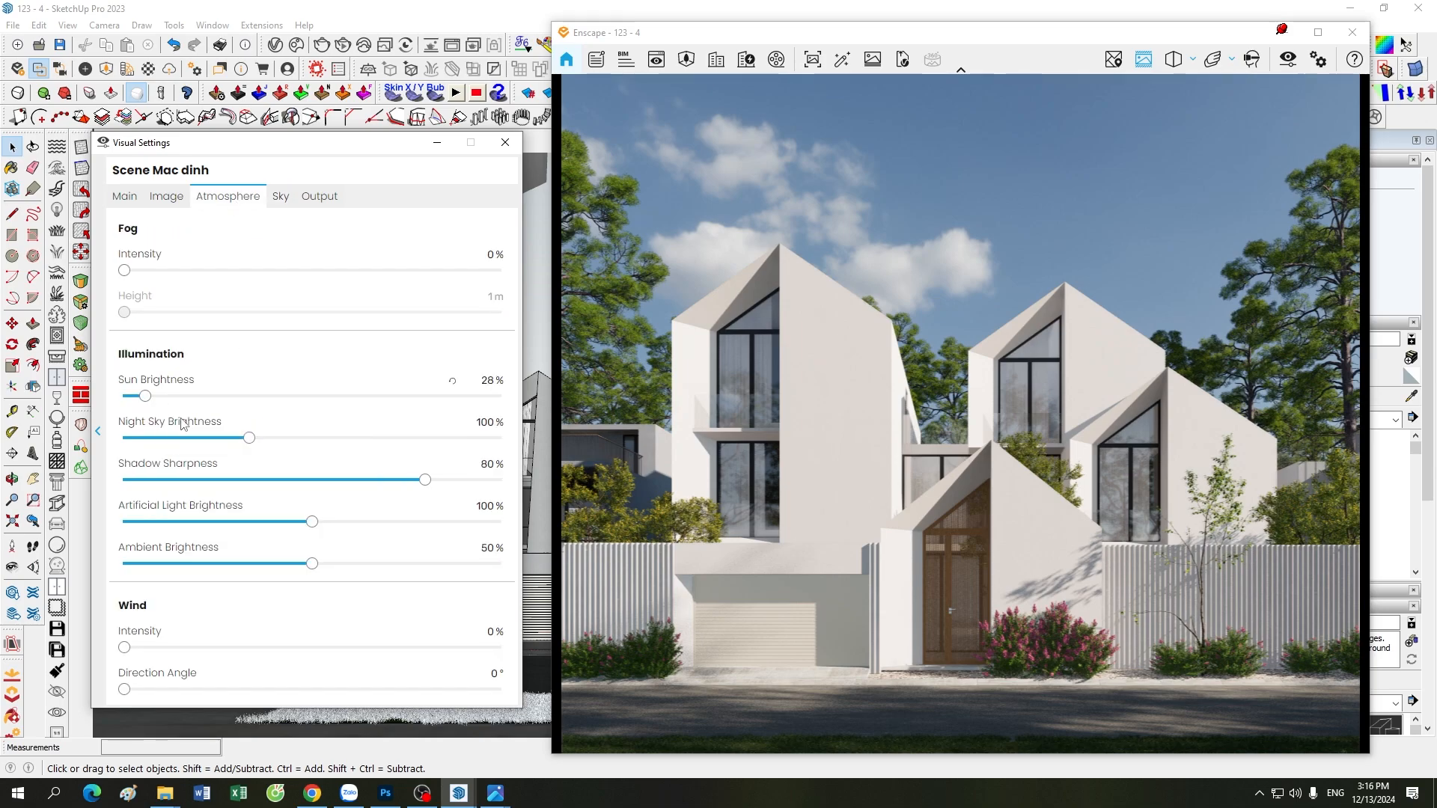
Try a camera Exposure of 52% on the render and restore it to 51%.
click(135, 199)
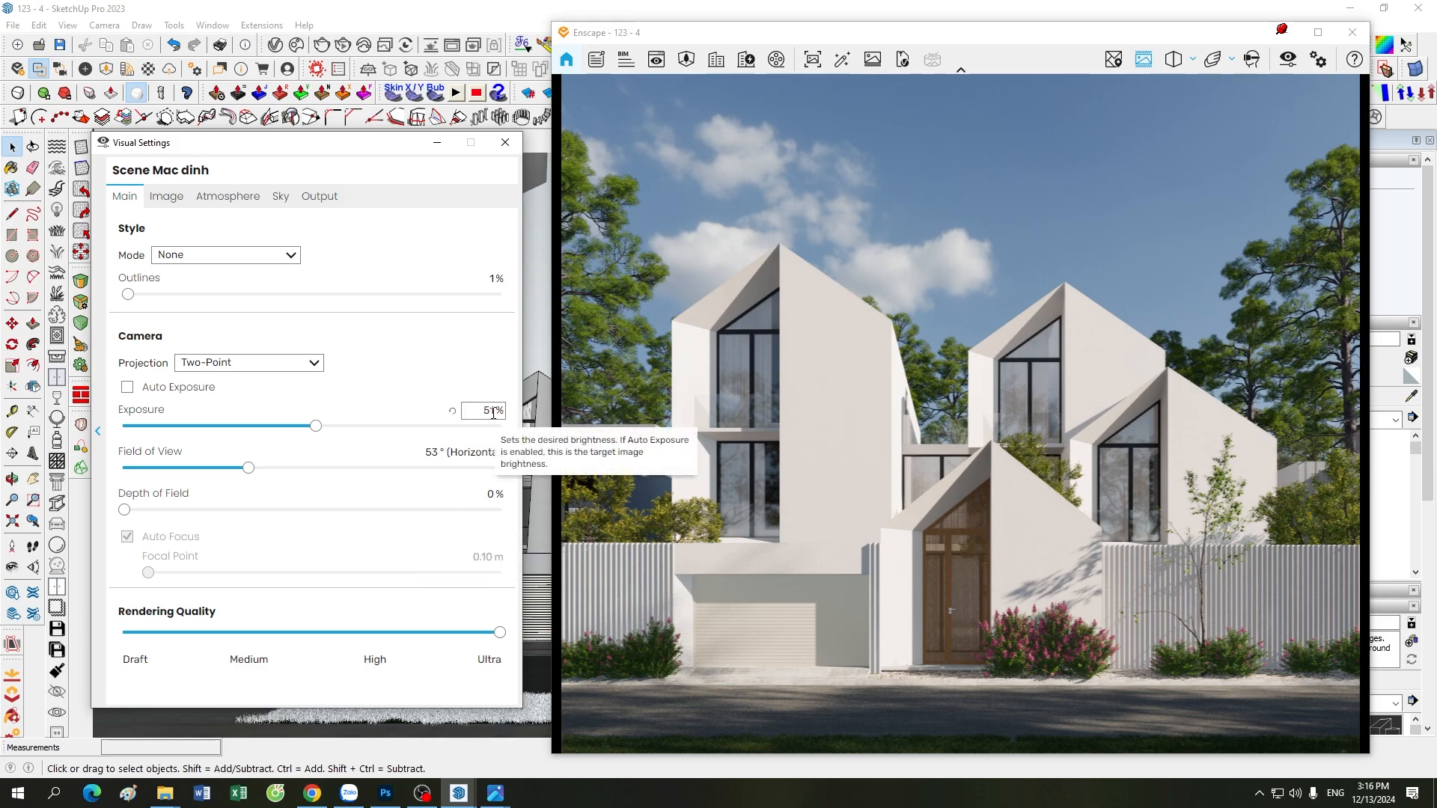
drag(492, 411, 495, 416)
text(2)
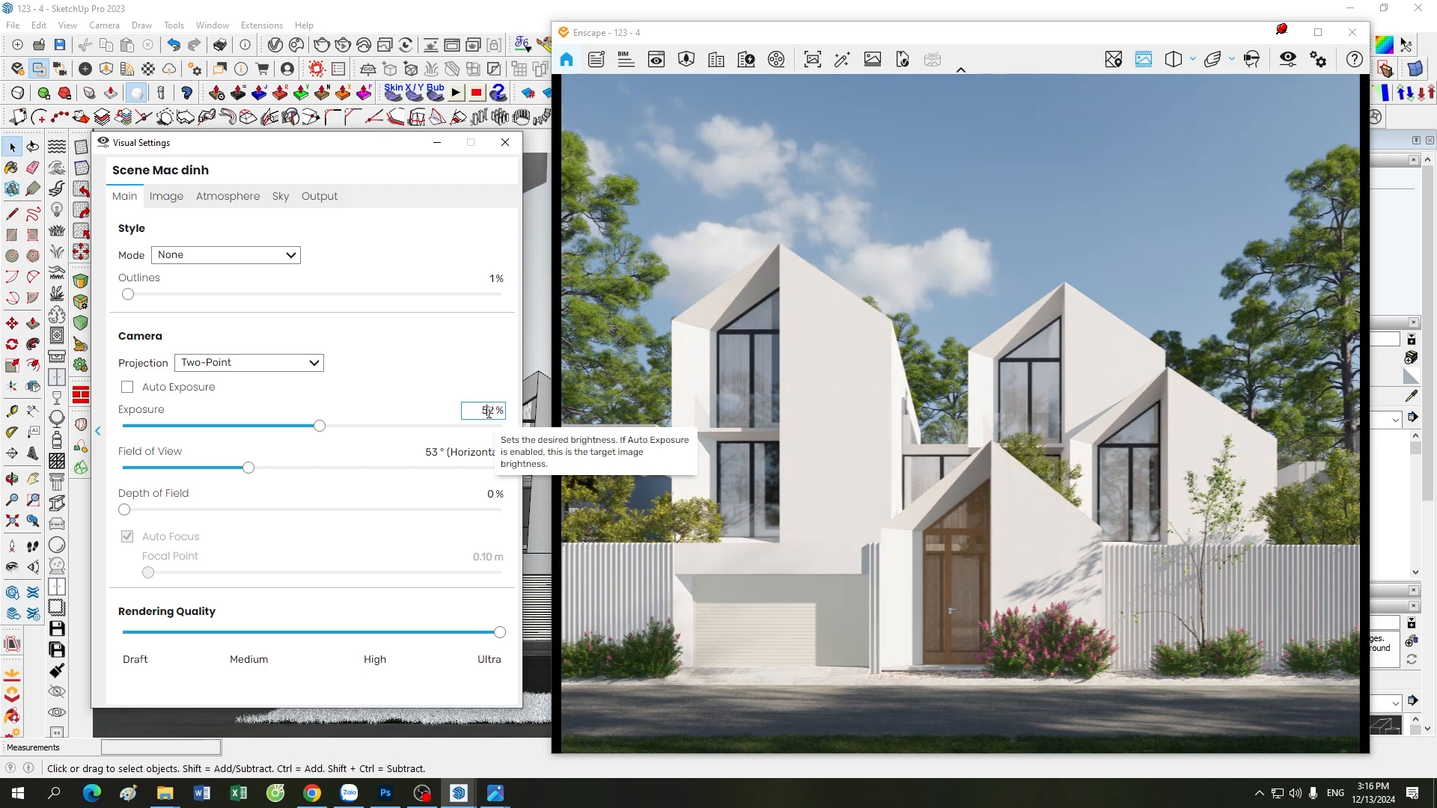
drag(491, 411, 498, 418)
text(1)
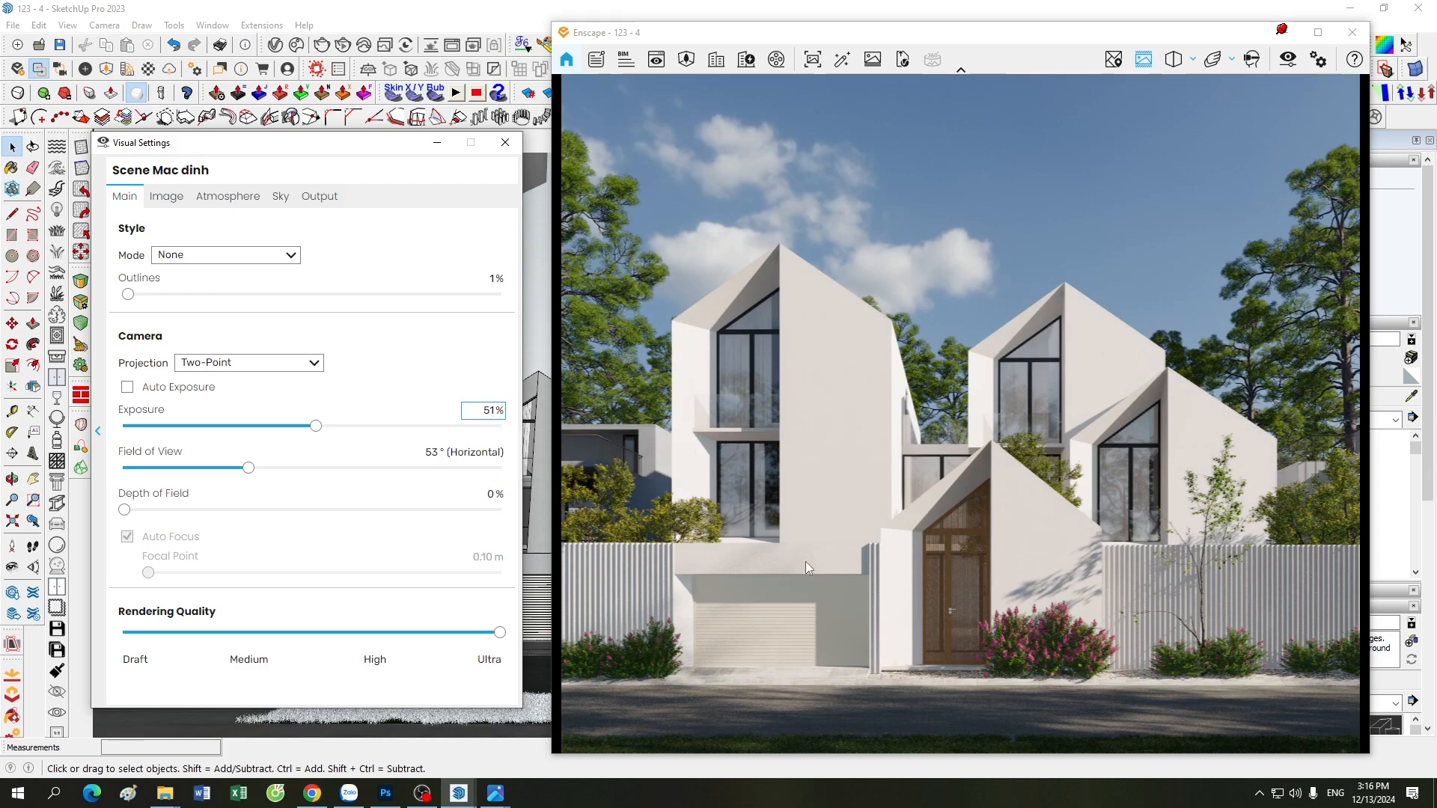
click(240, 198)
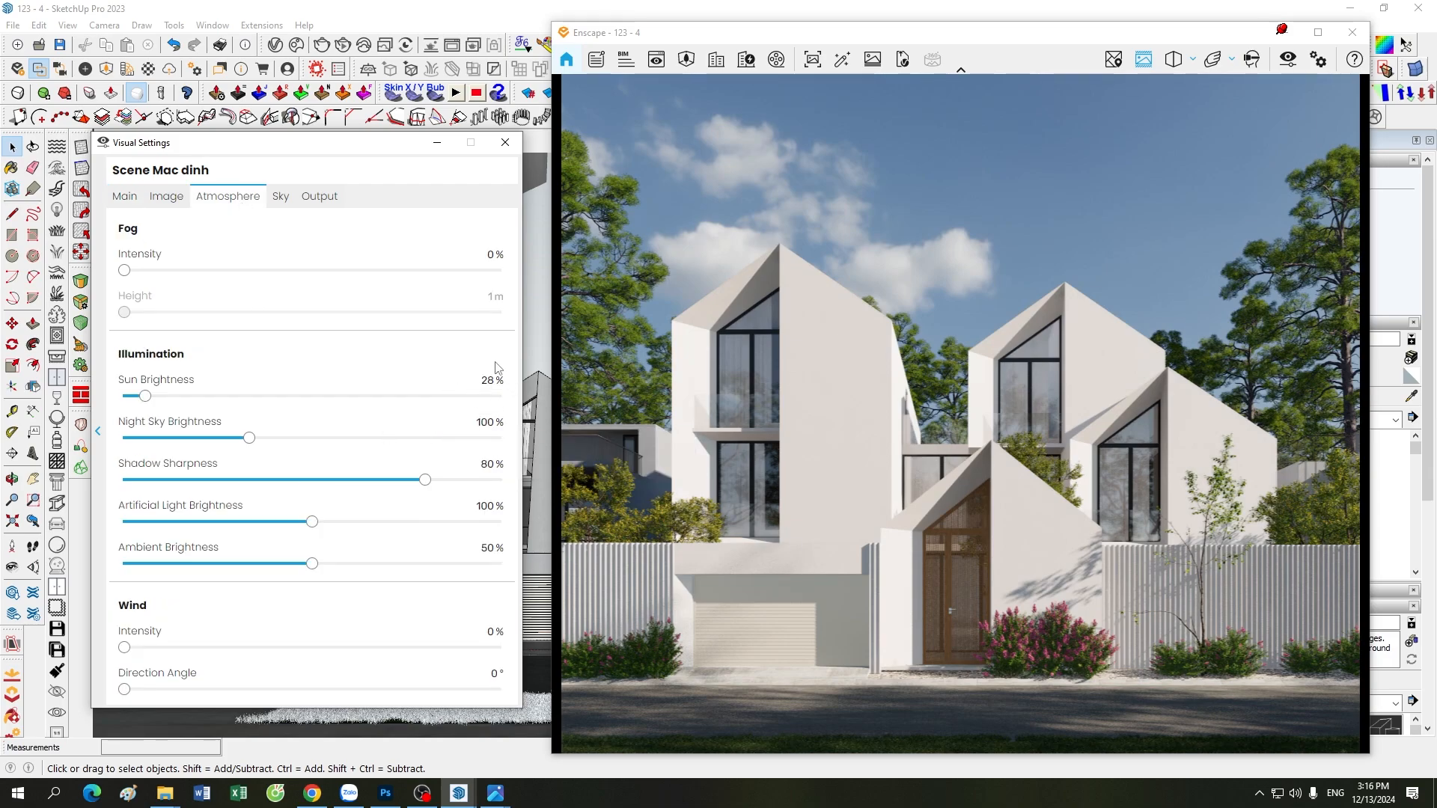
Compare the skybox brightness with the sun brightness and check the highlight, shadow and saturation corrections against the render.
click(276, 198)
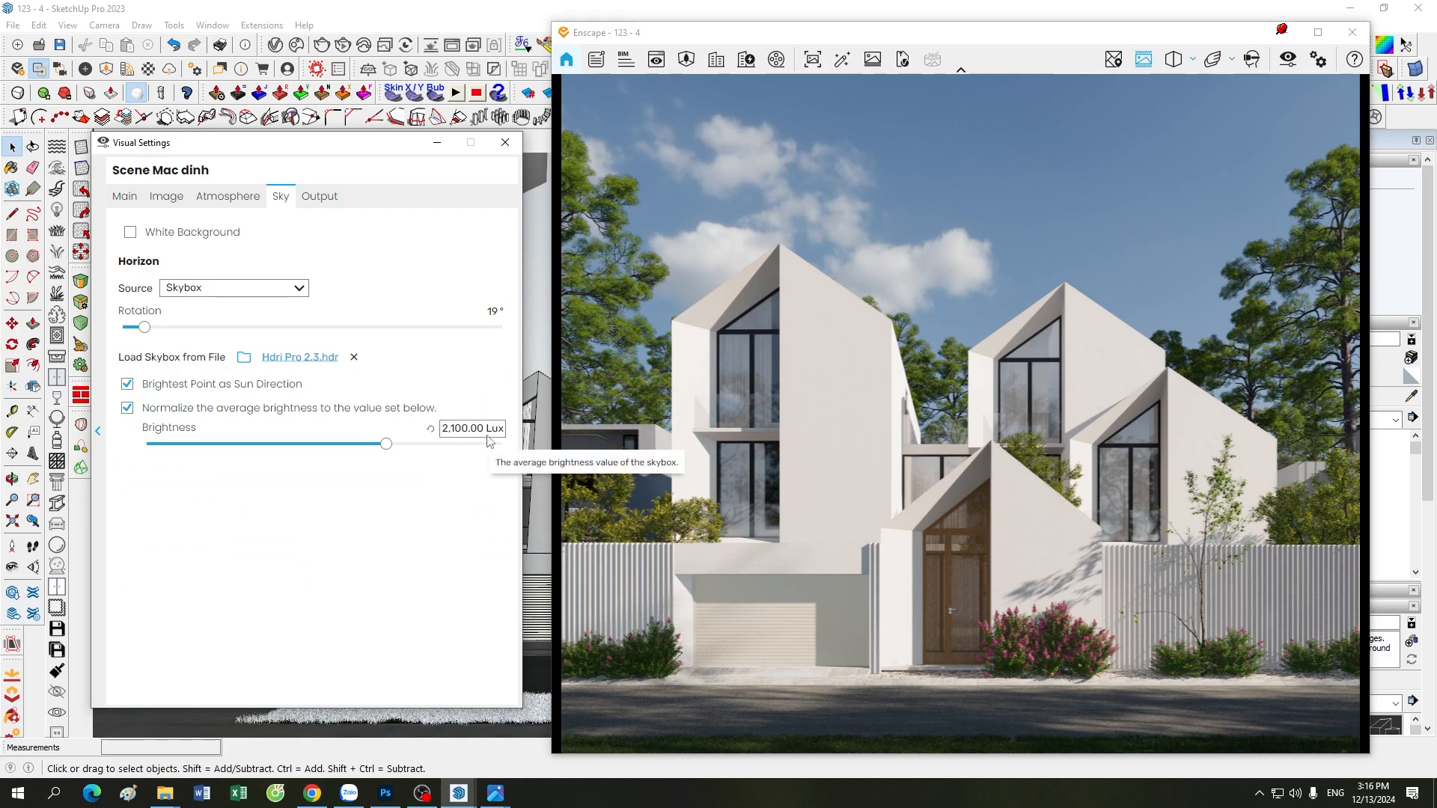
click(238, 198)
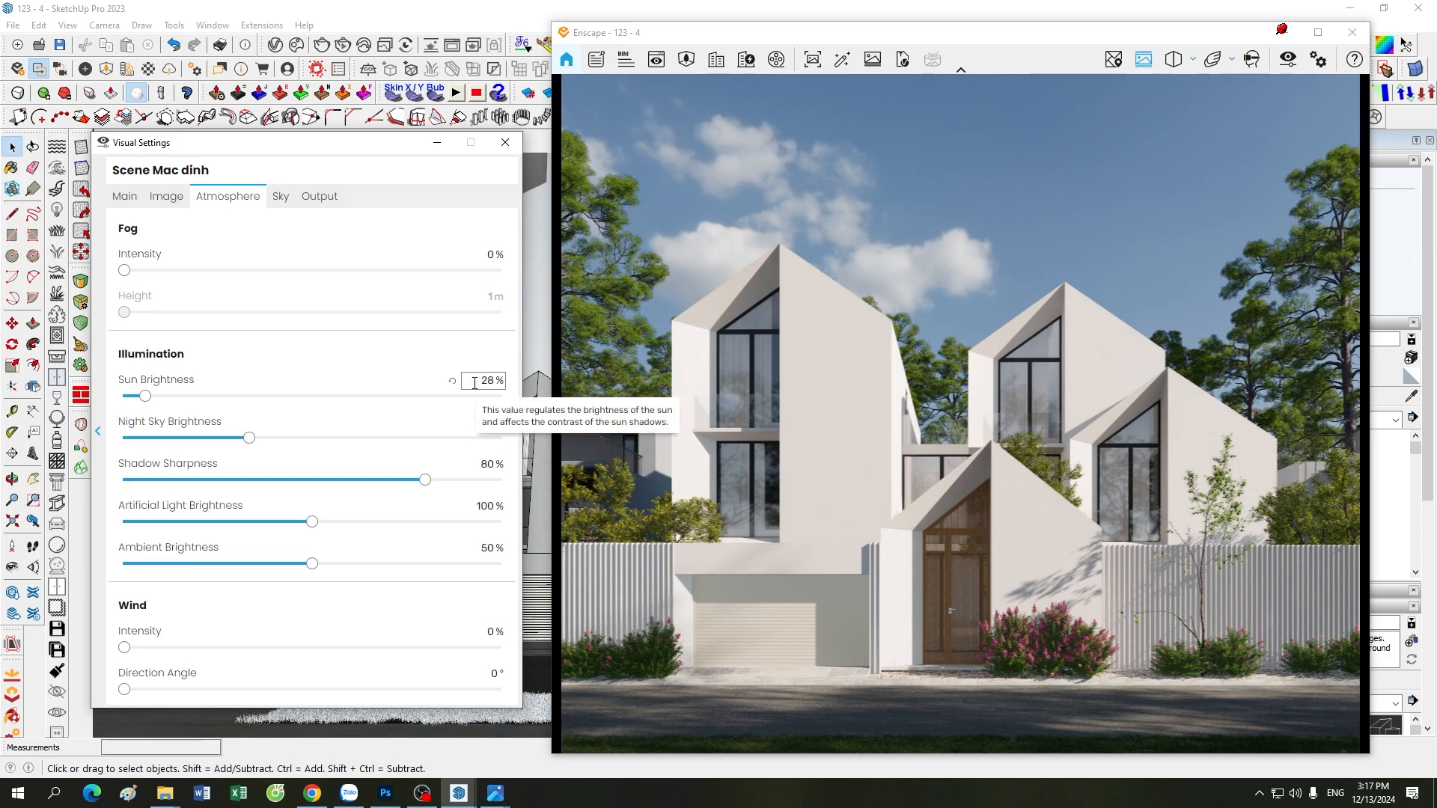
click(287, 201)
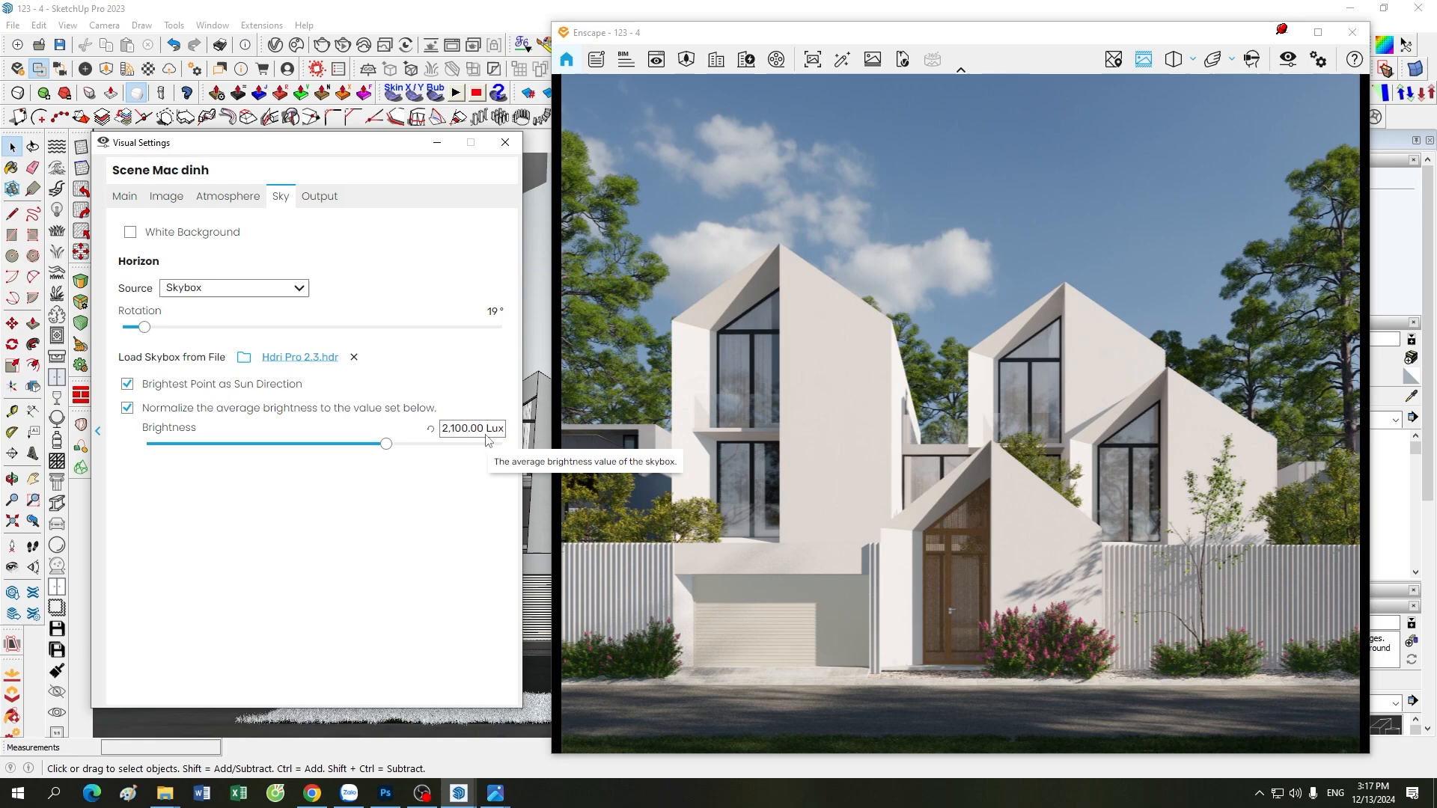
click(179, 200)
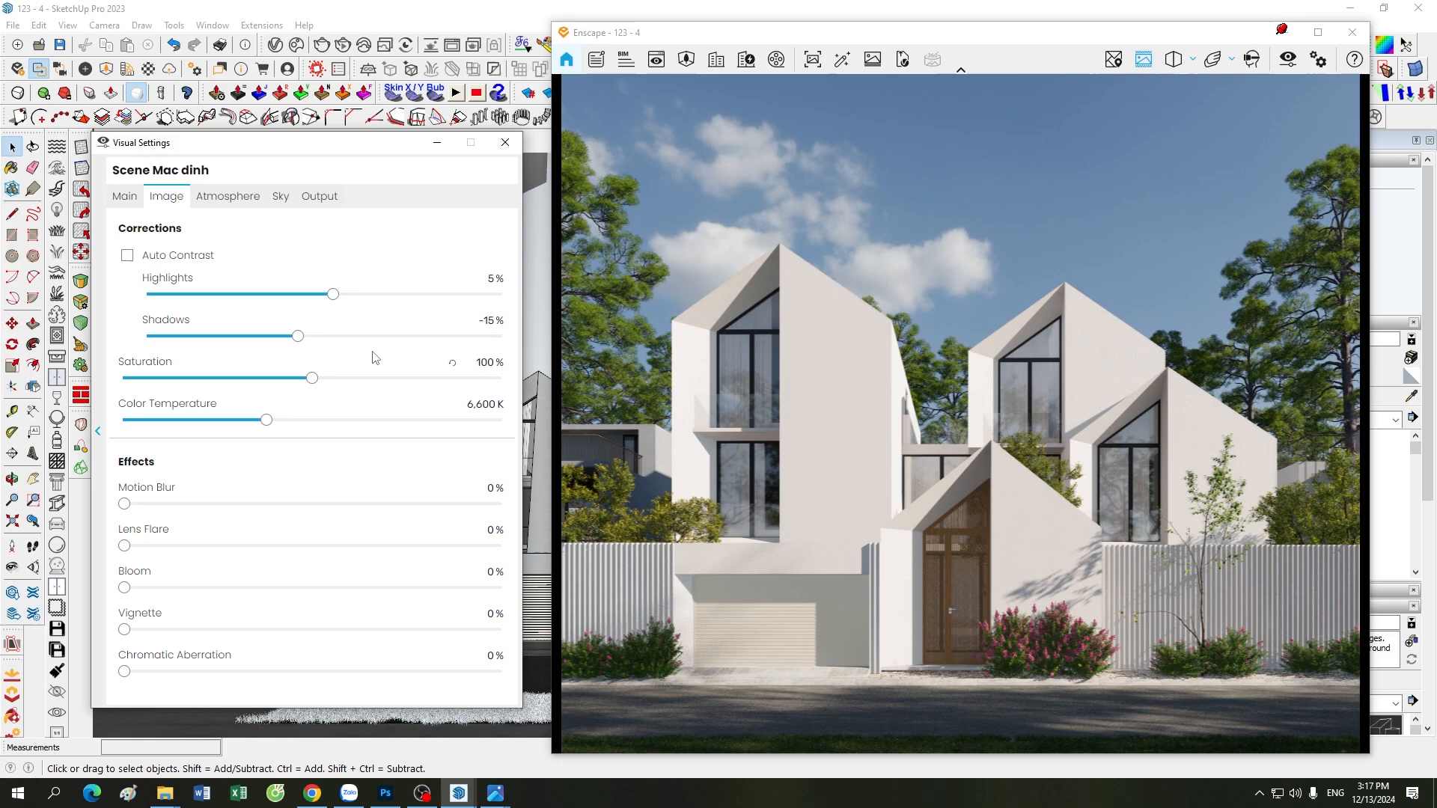
click(228, 196)
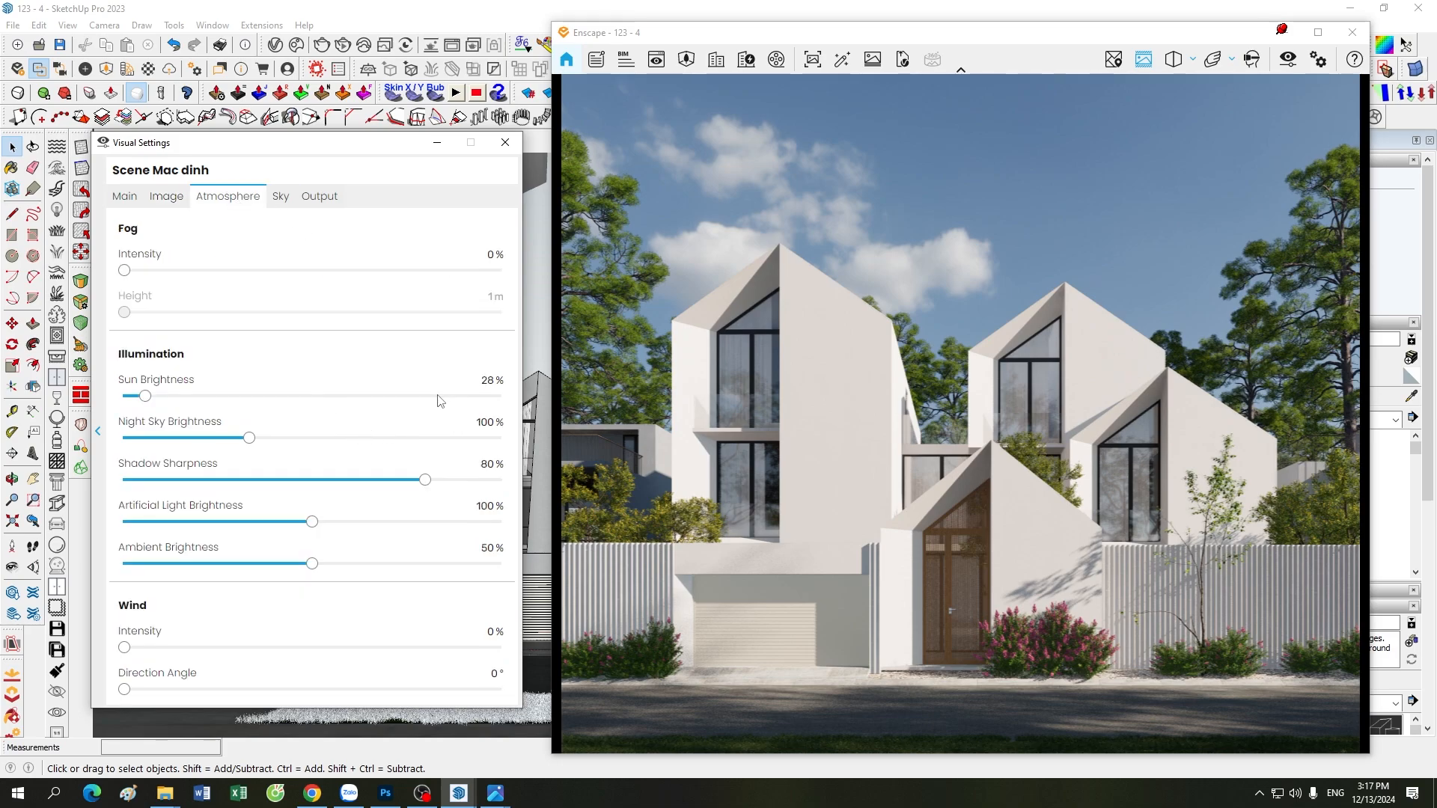
click(284, 201)
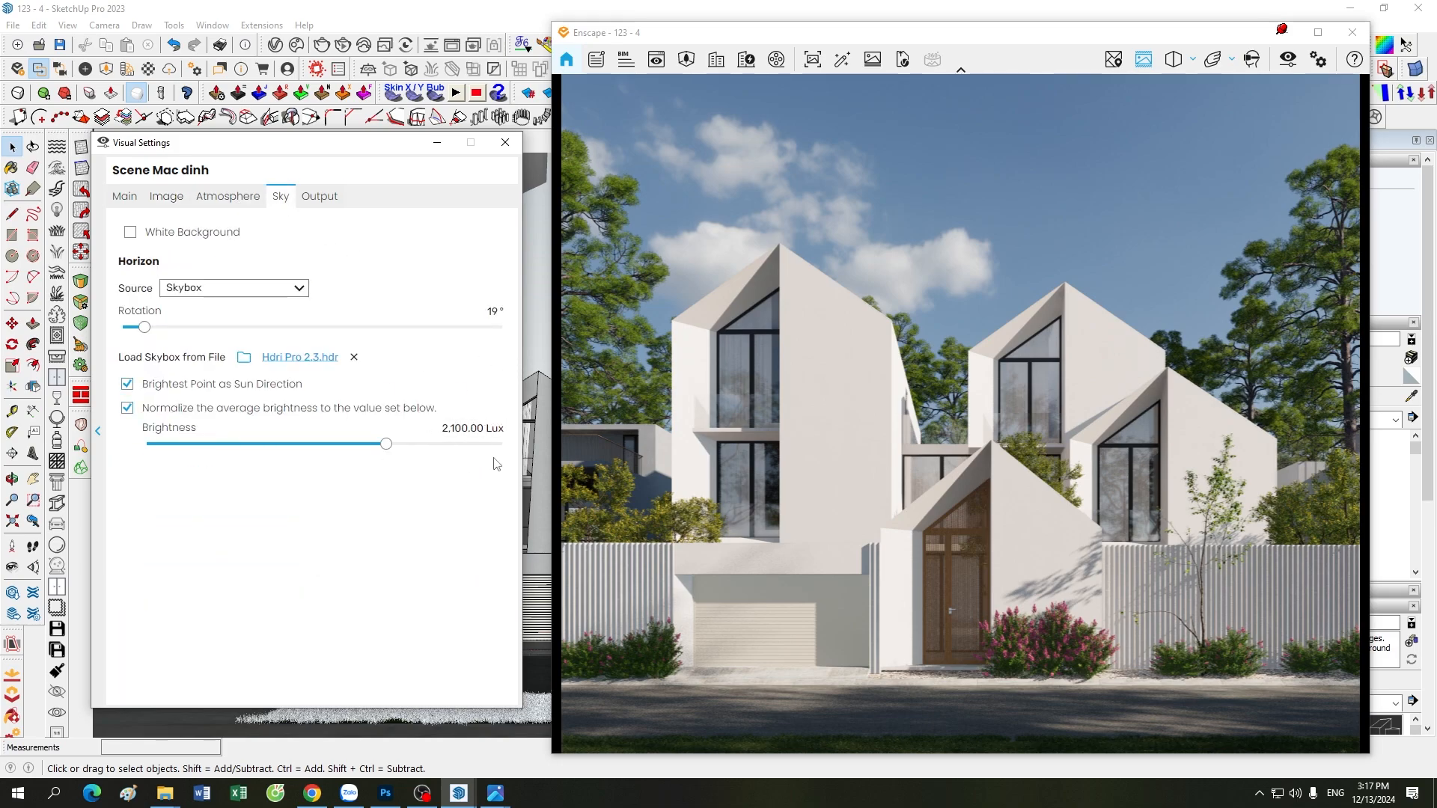
click(173, 197)
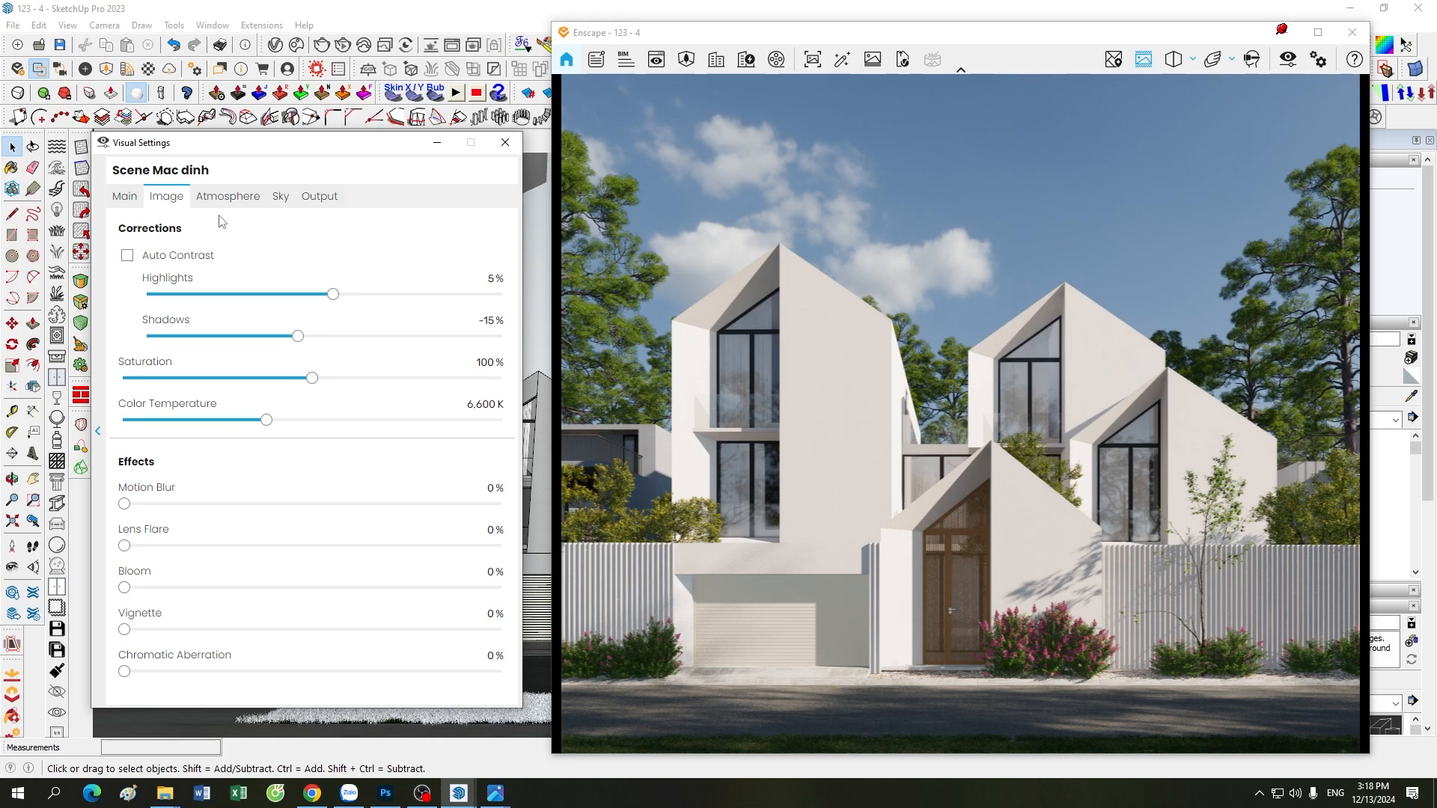
Examine the camera exposure together with the sun brightness and the skybox's rotation and brightness.
click(125, 199)
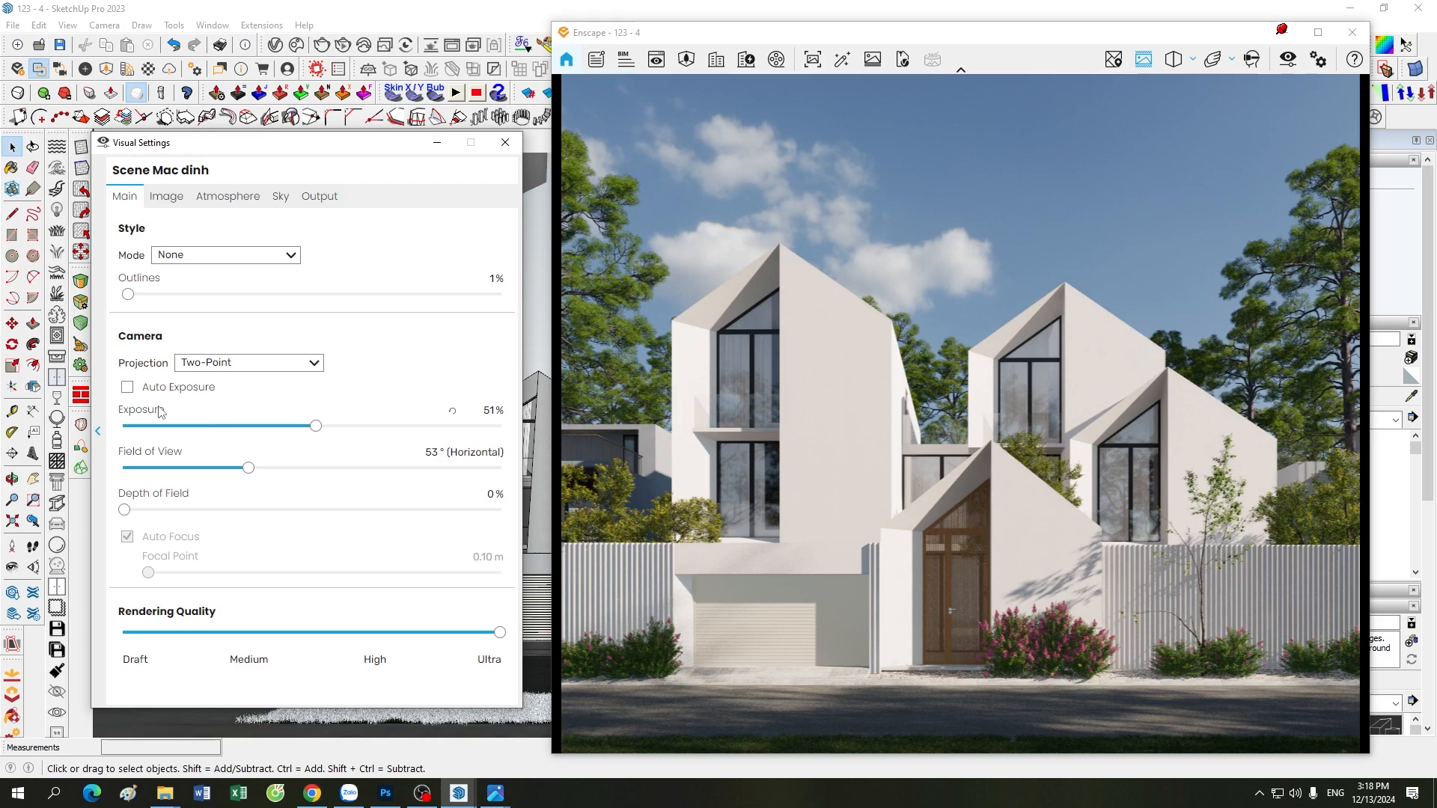
click(239, 204)
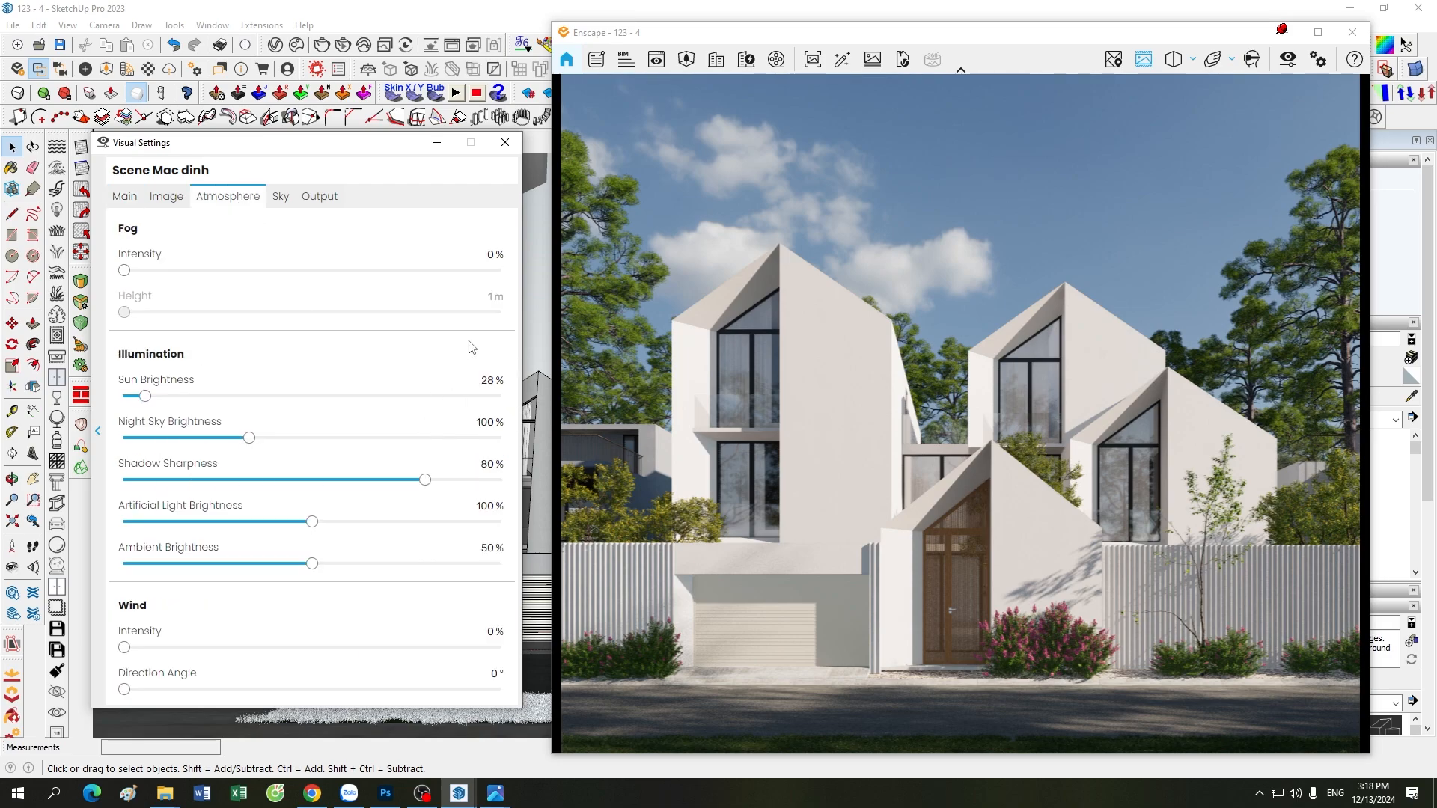
click(281, 196)
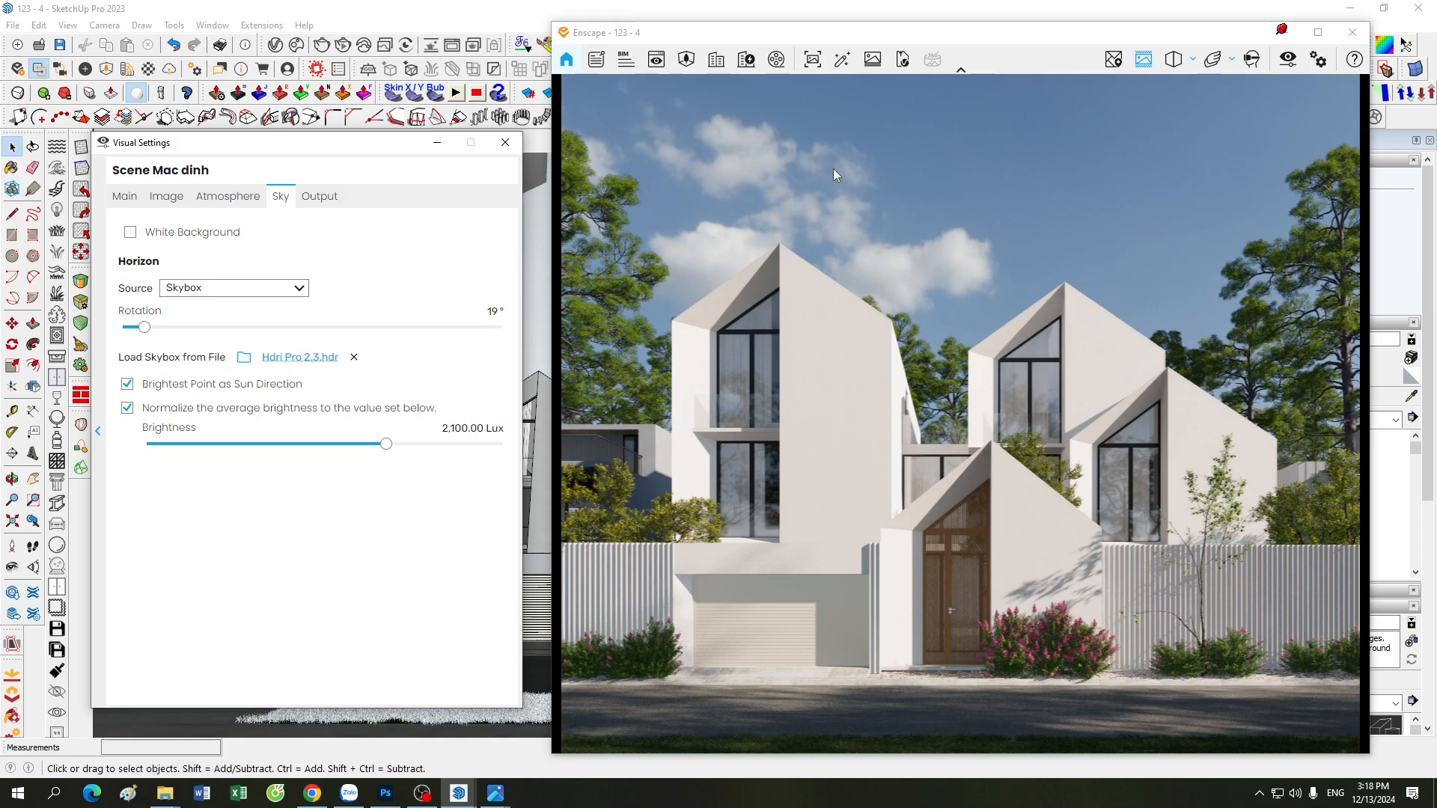
click(126, 197)
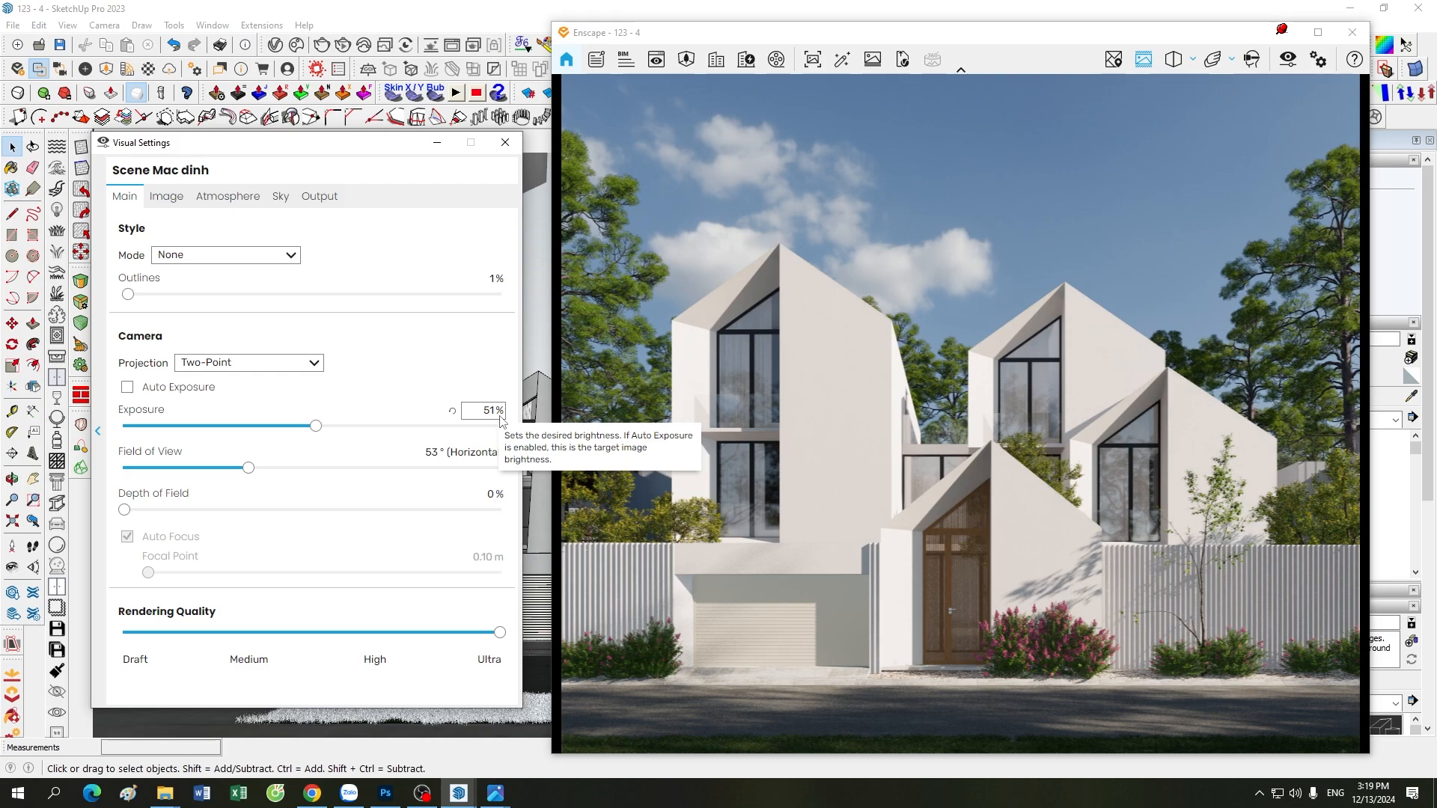
click(217, 200)
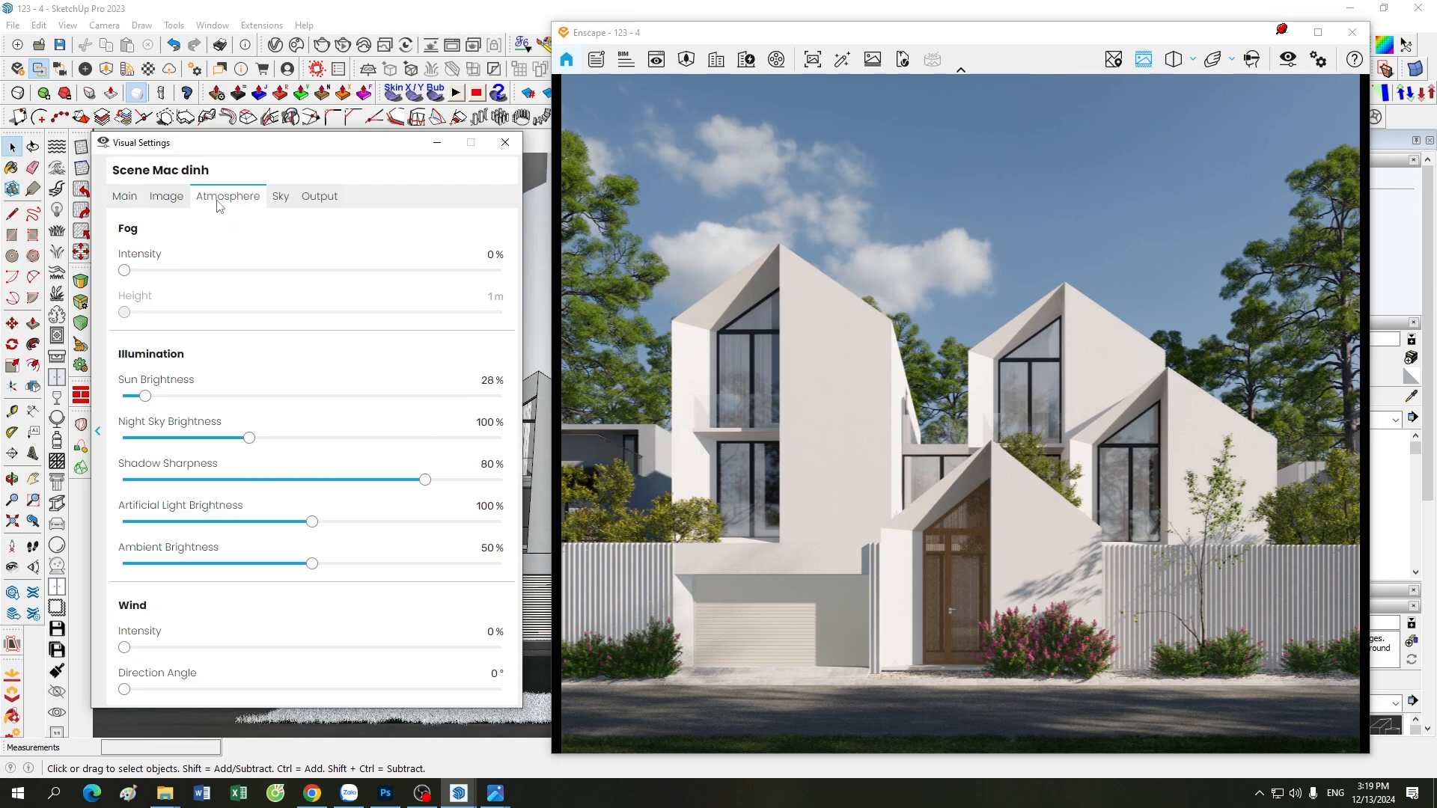
click(282, 197)
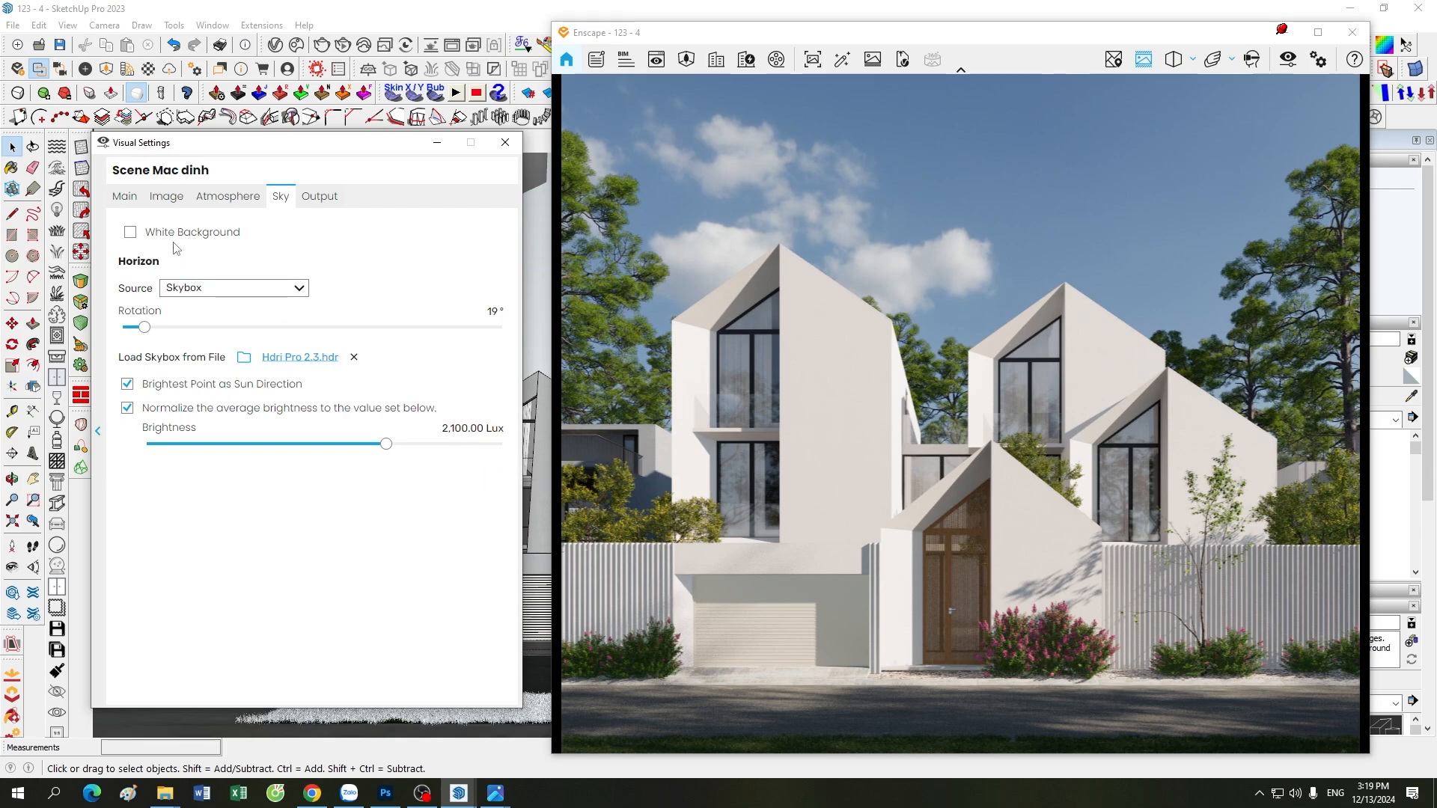
click(125, 198)
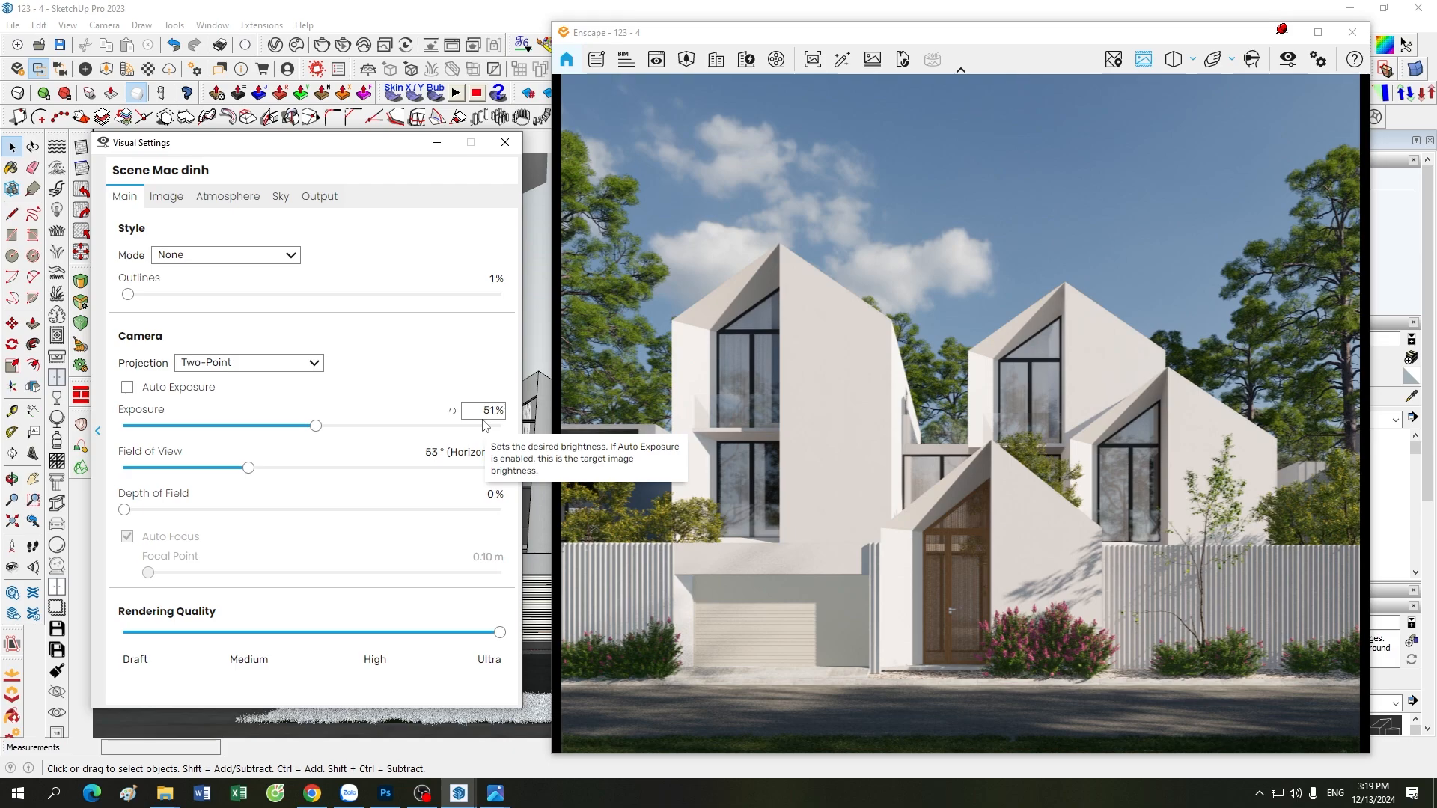
click(228, 198)
click(281, 198)
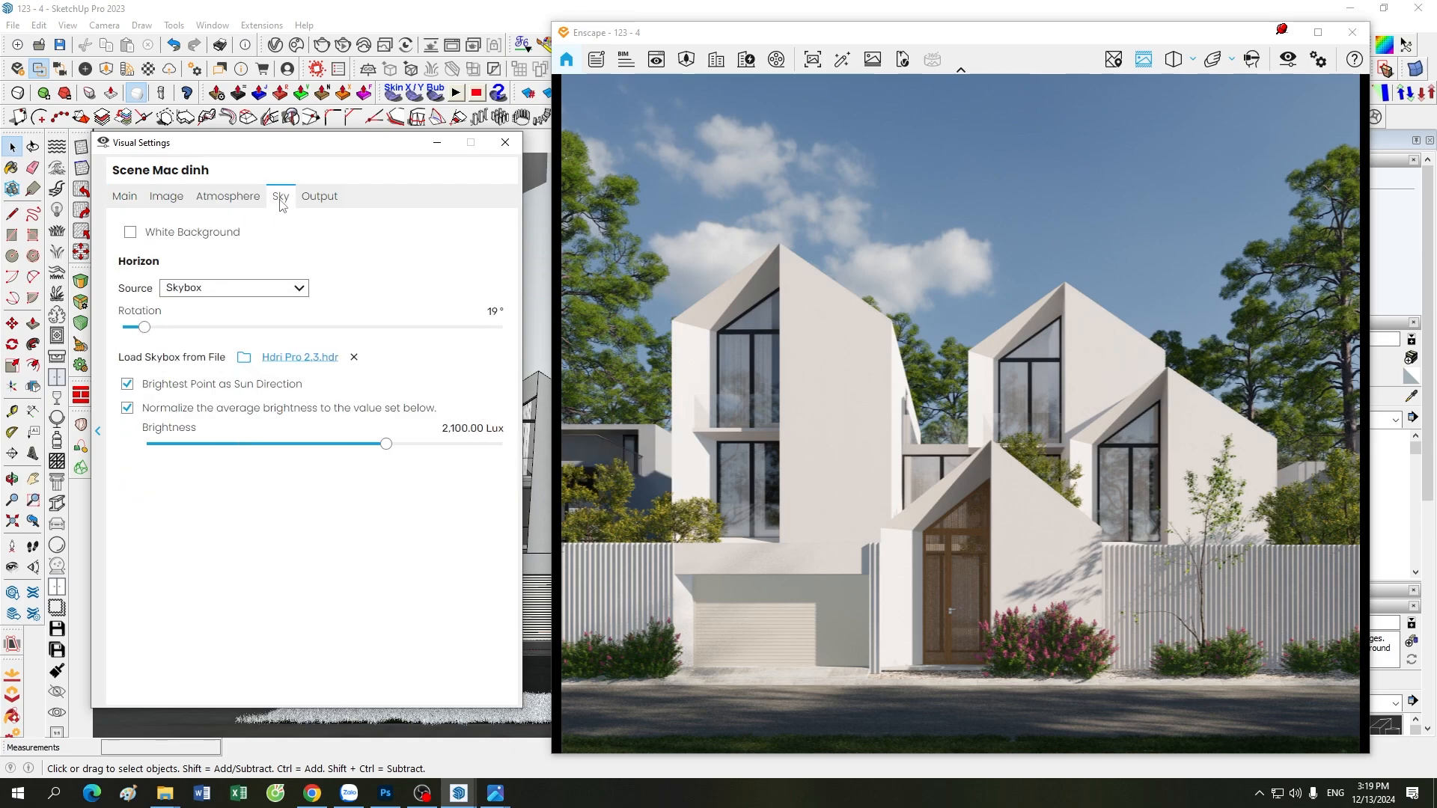
Review the balance between atmosphere illumination and skybox brightness, including ambient brightness and the image corrections.
click(247, 198)
click(274, 198)
click(233, 198)
click(288, 199)
click(246, 197)
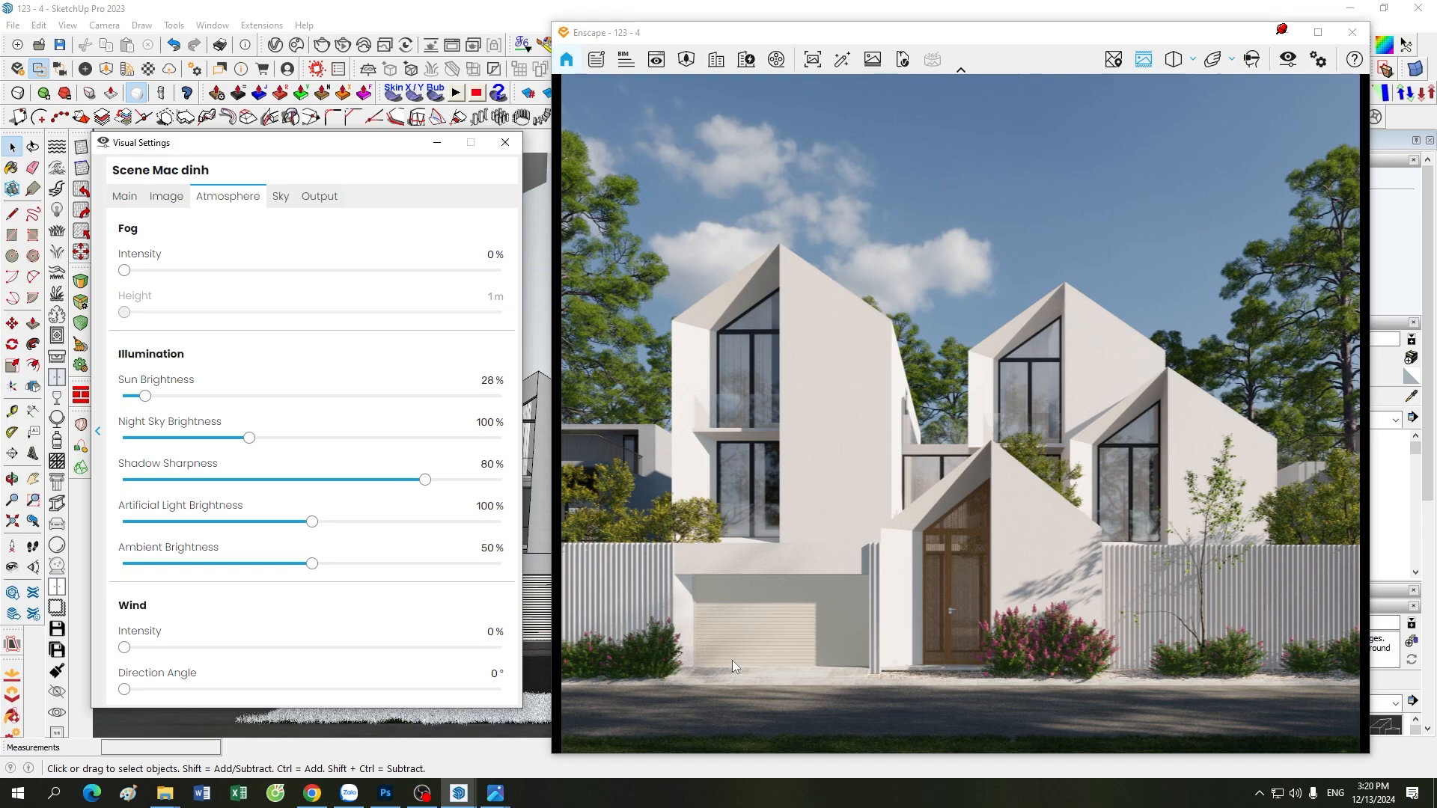
mouse_move(428, 565)
click(166, 196)
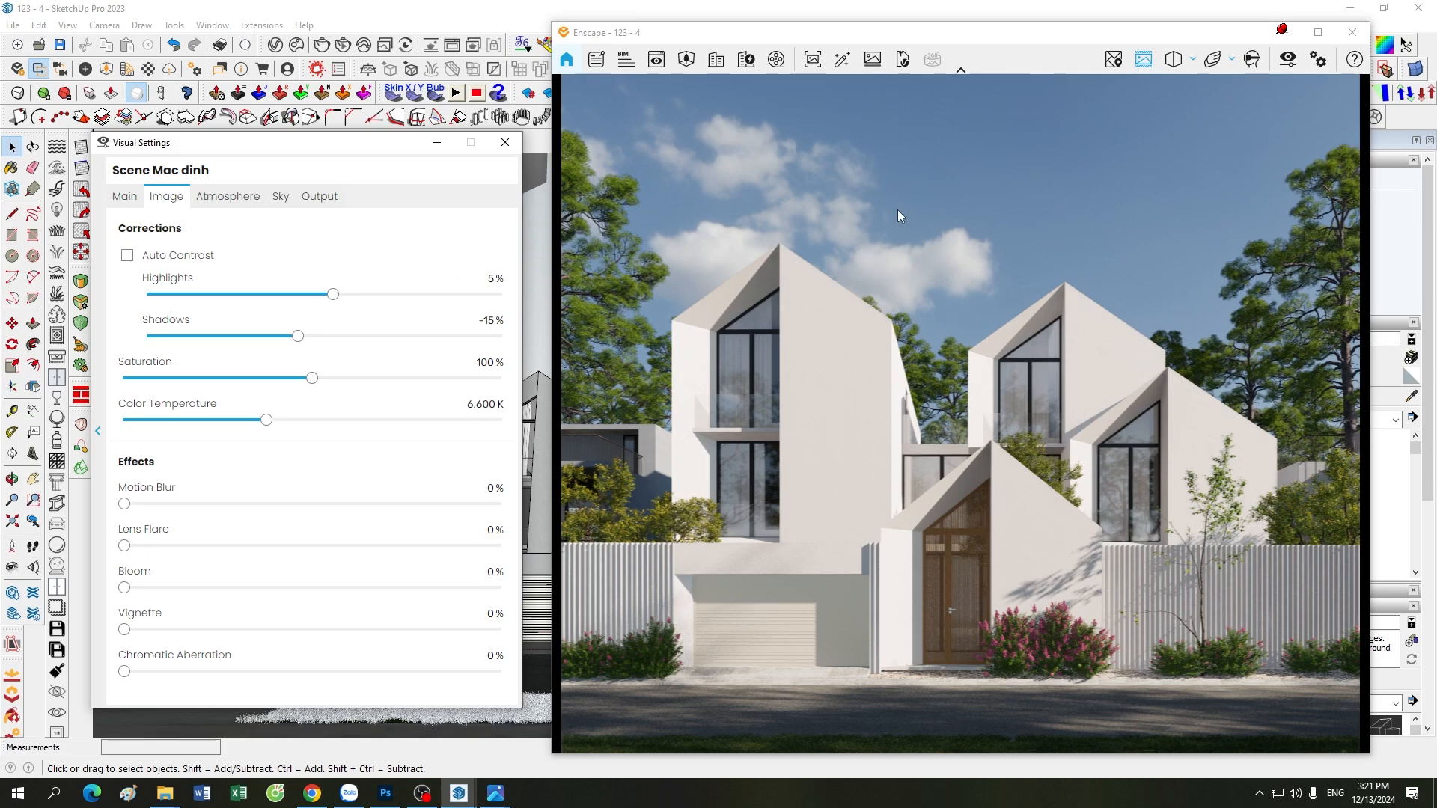
click(235, 196)
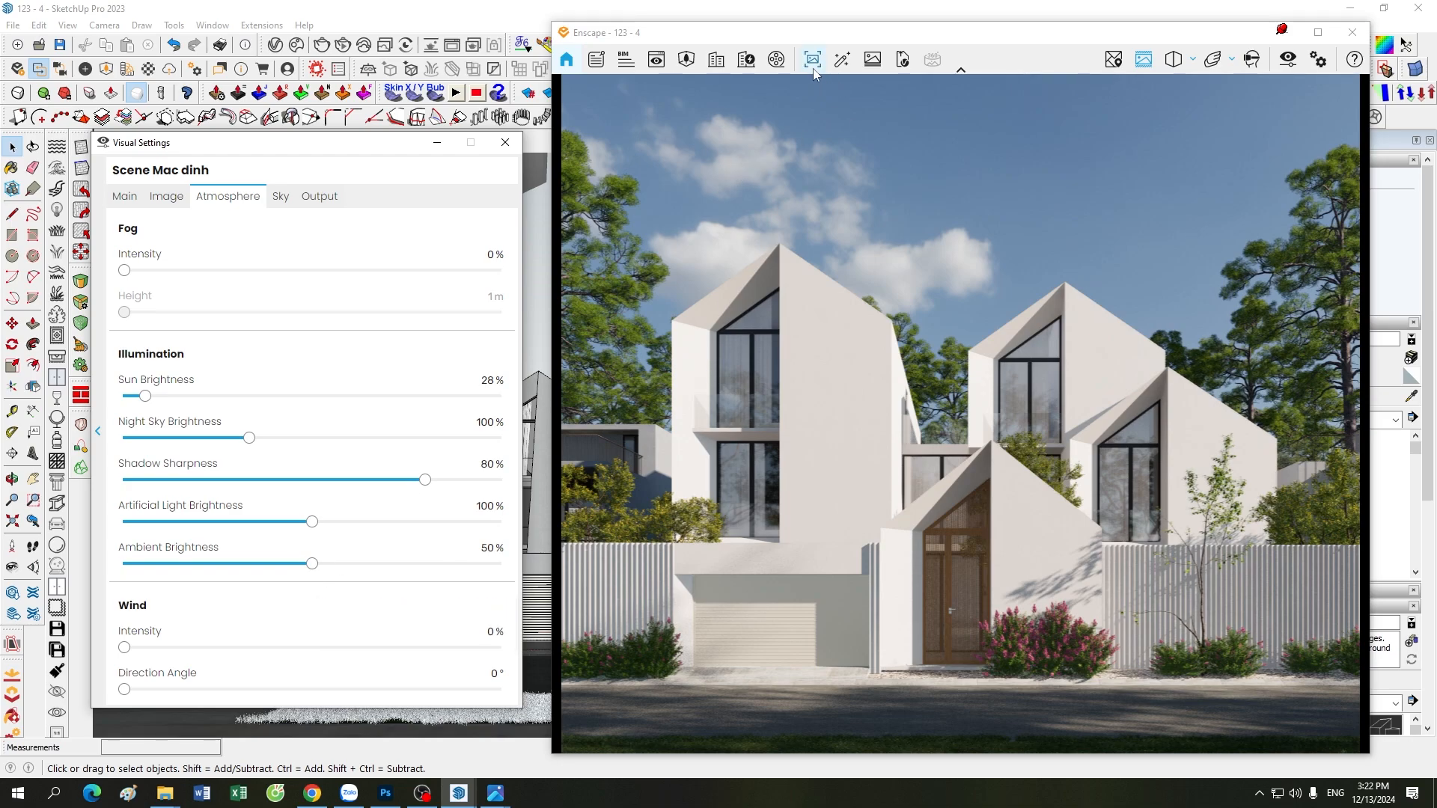
click(505, 142)
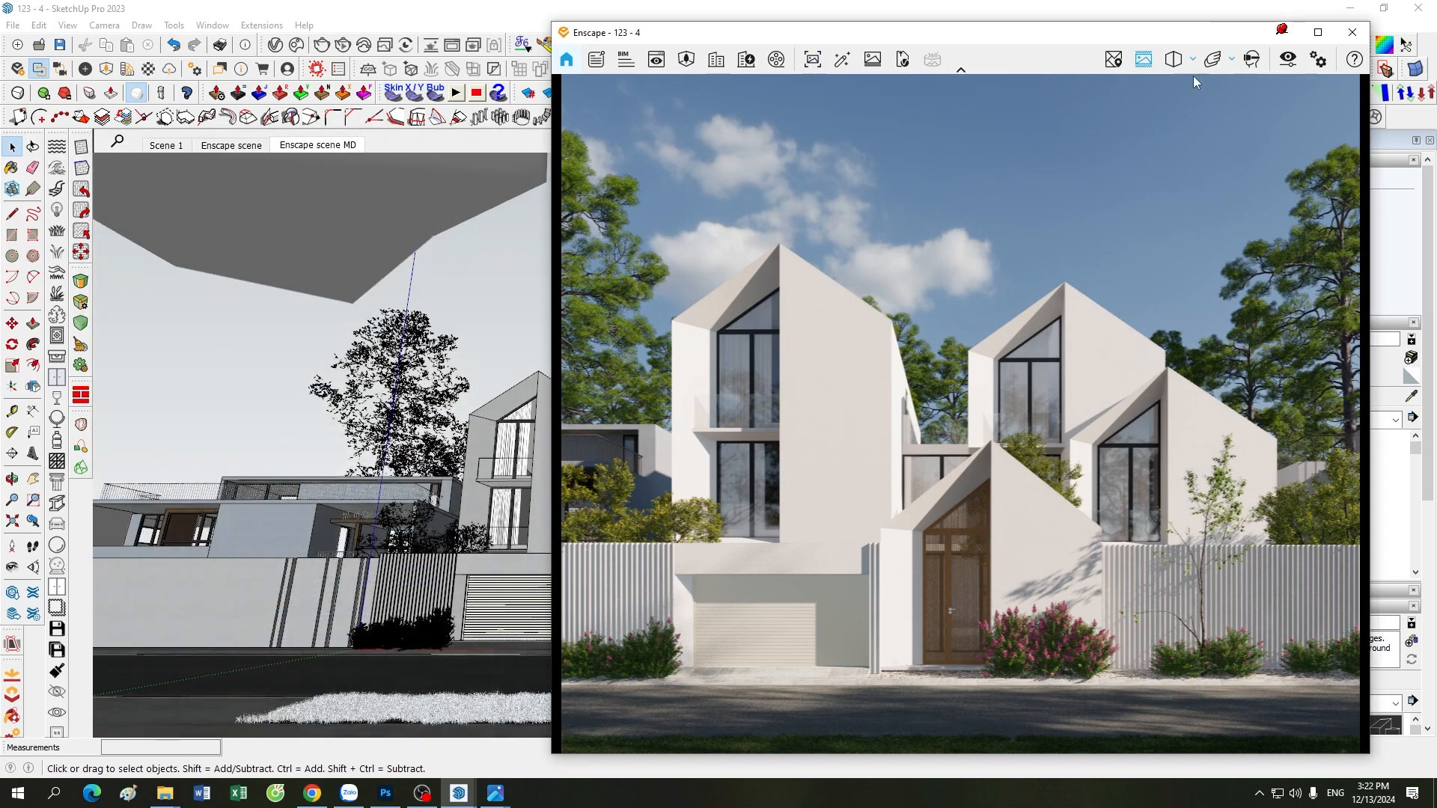
click(1284, 32)
mouse_move(496, 797)
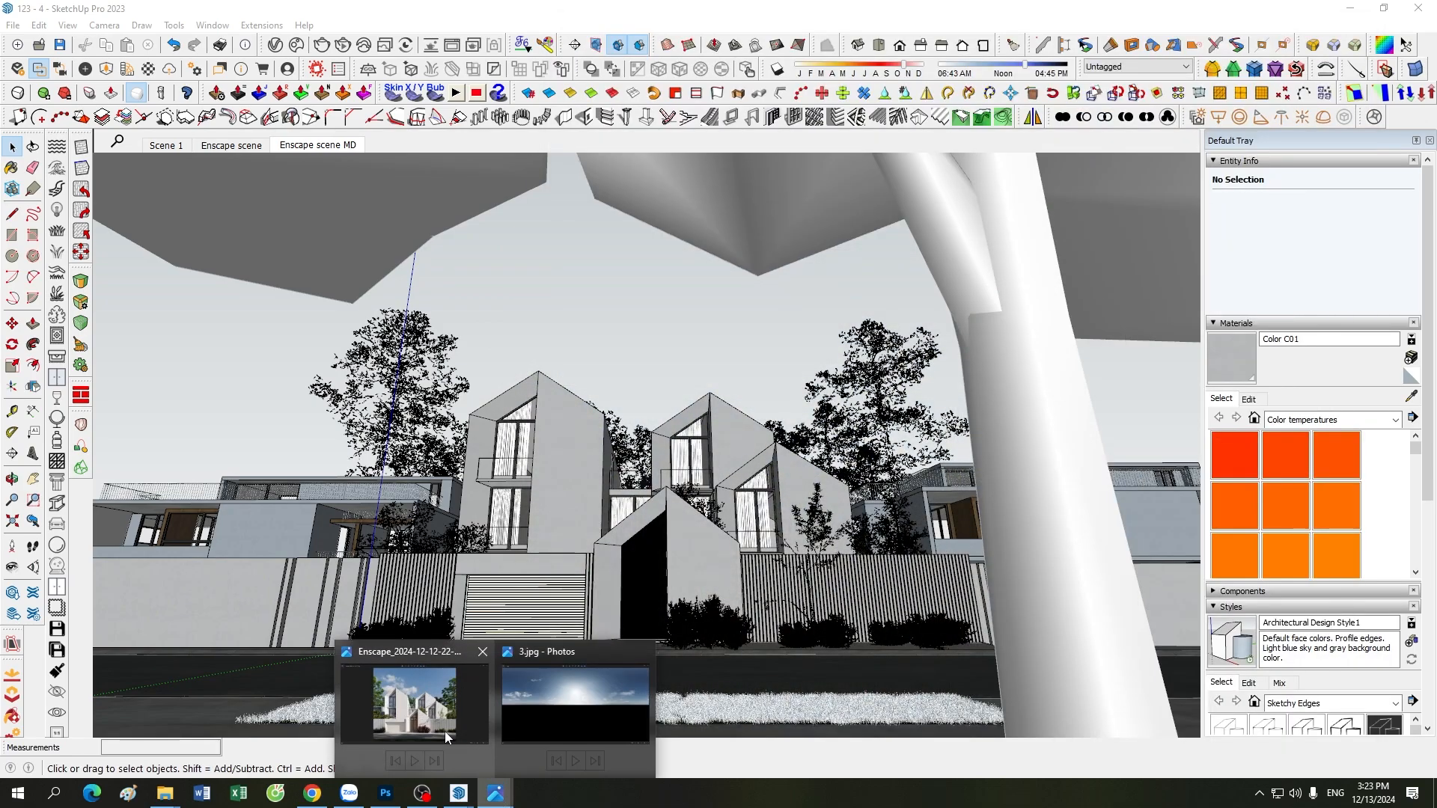
click(431, 718)
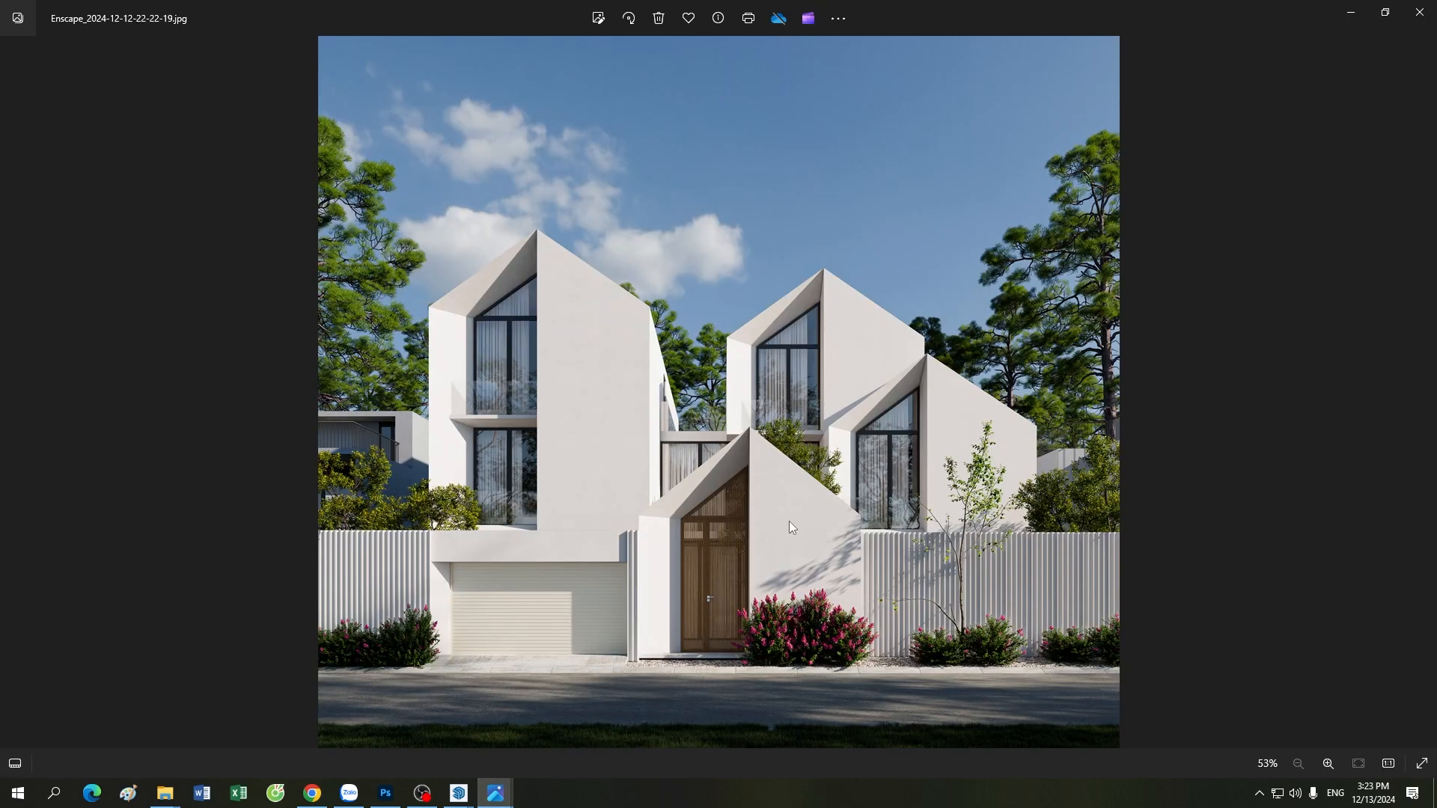